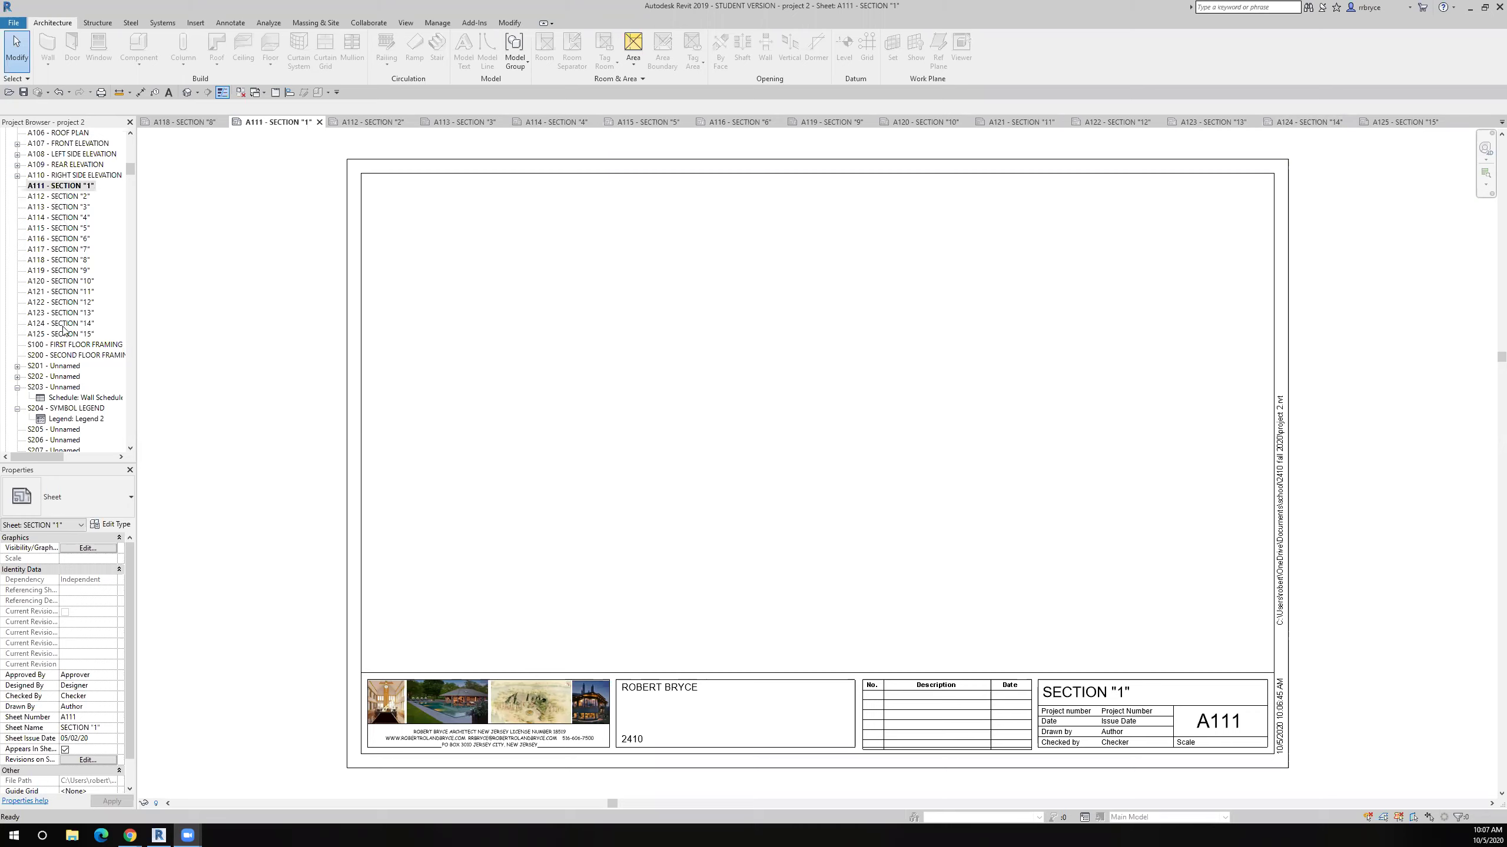
Place the Section 1 building section view on sheet A111.
scroll(61, 339, up, 10)
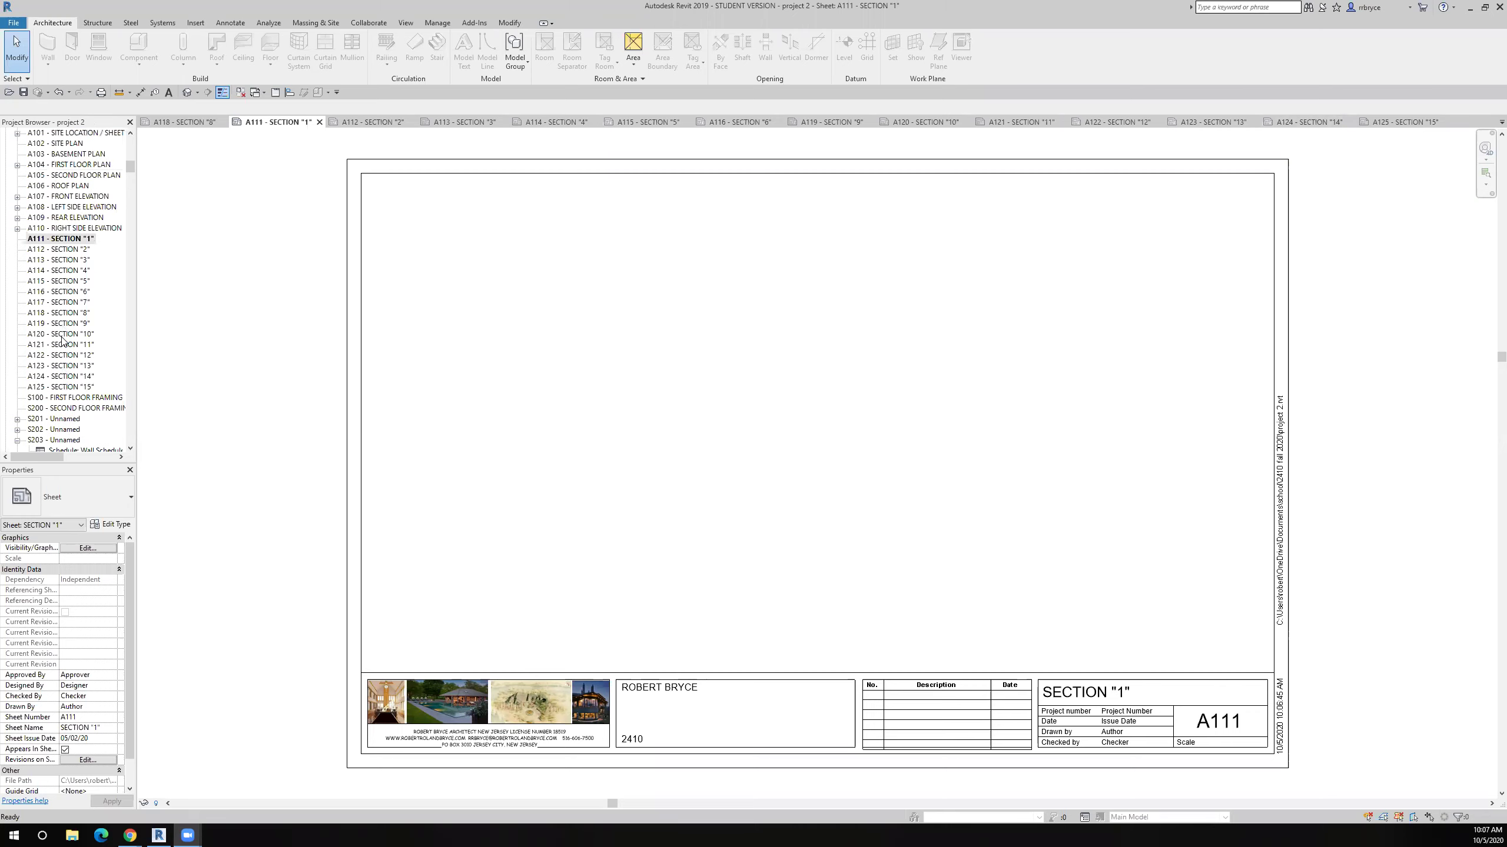
scroll(61, 339, up, 12)
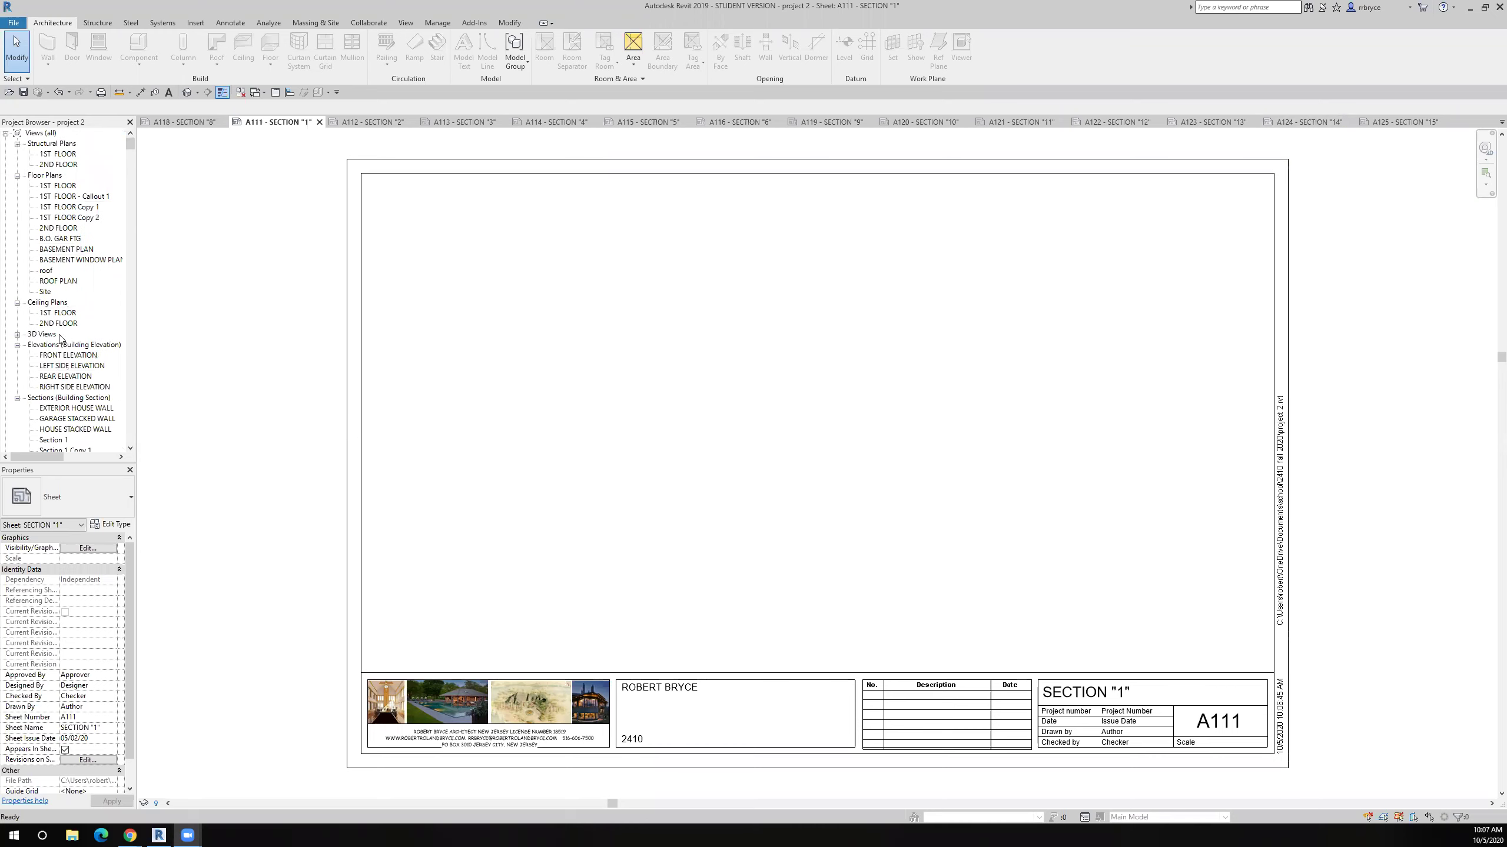
scroll(60, 337, down, 4)
click(58, 303)
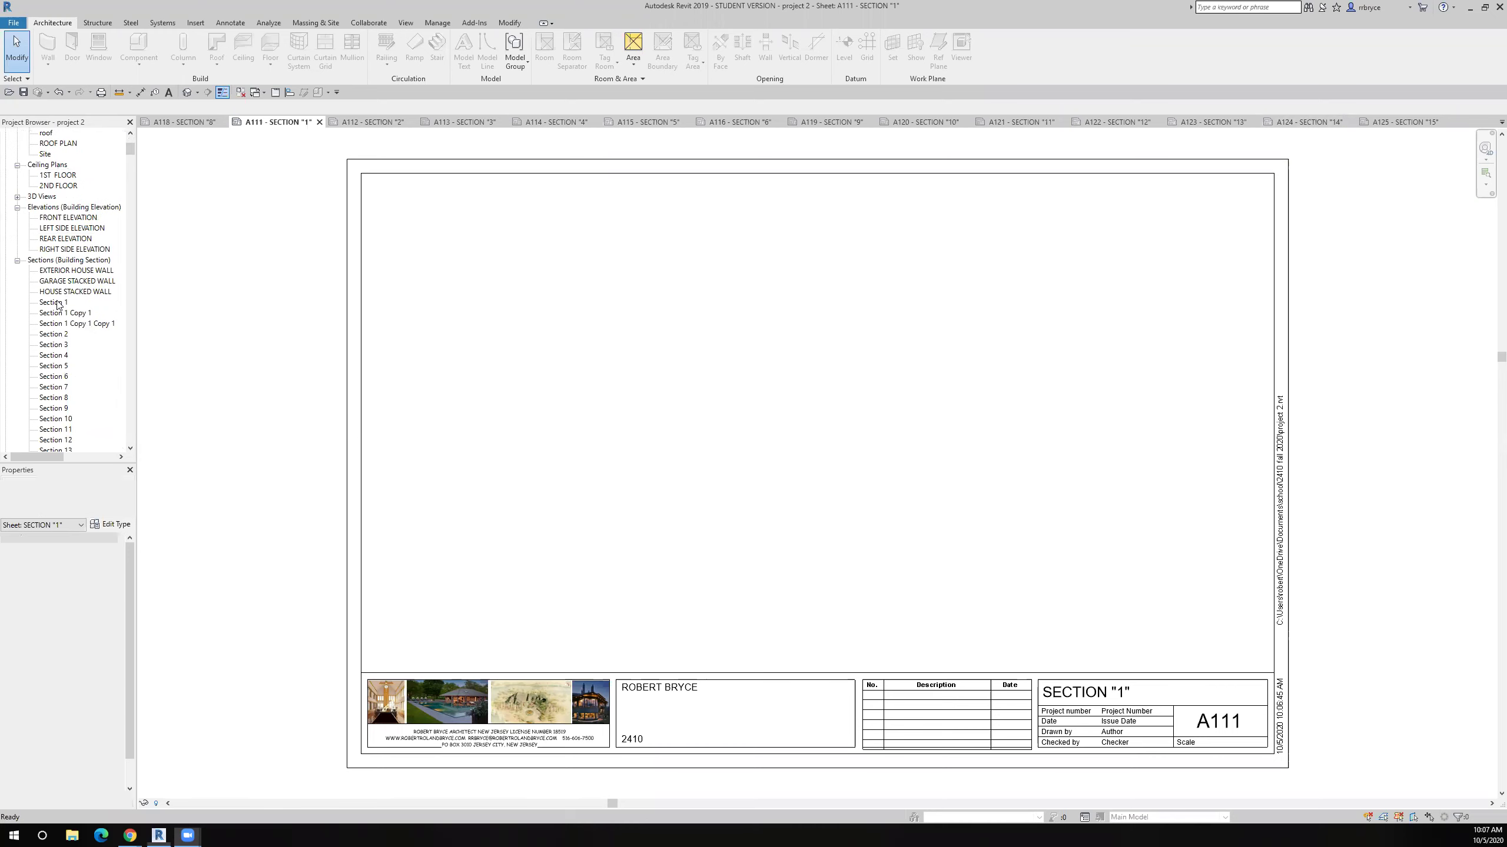
click(728, 396)
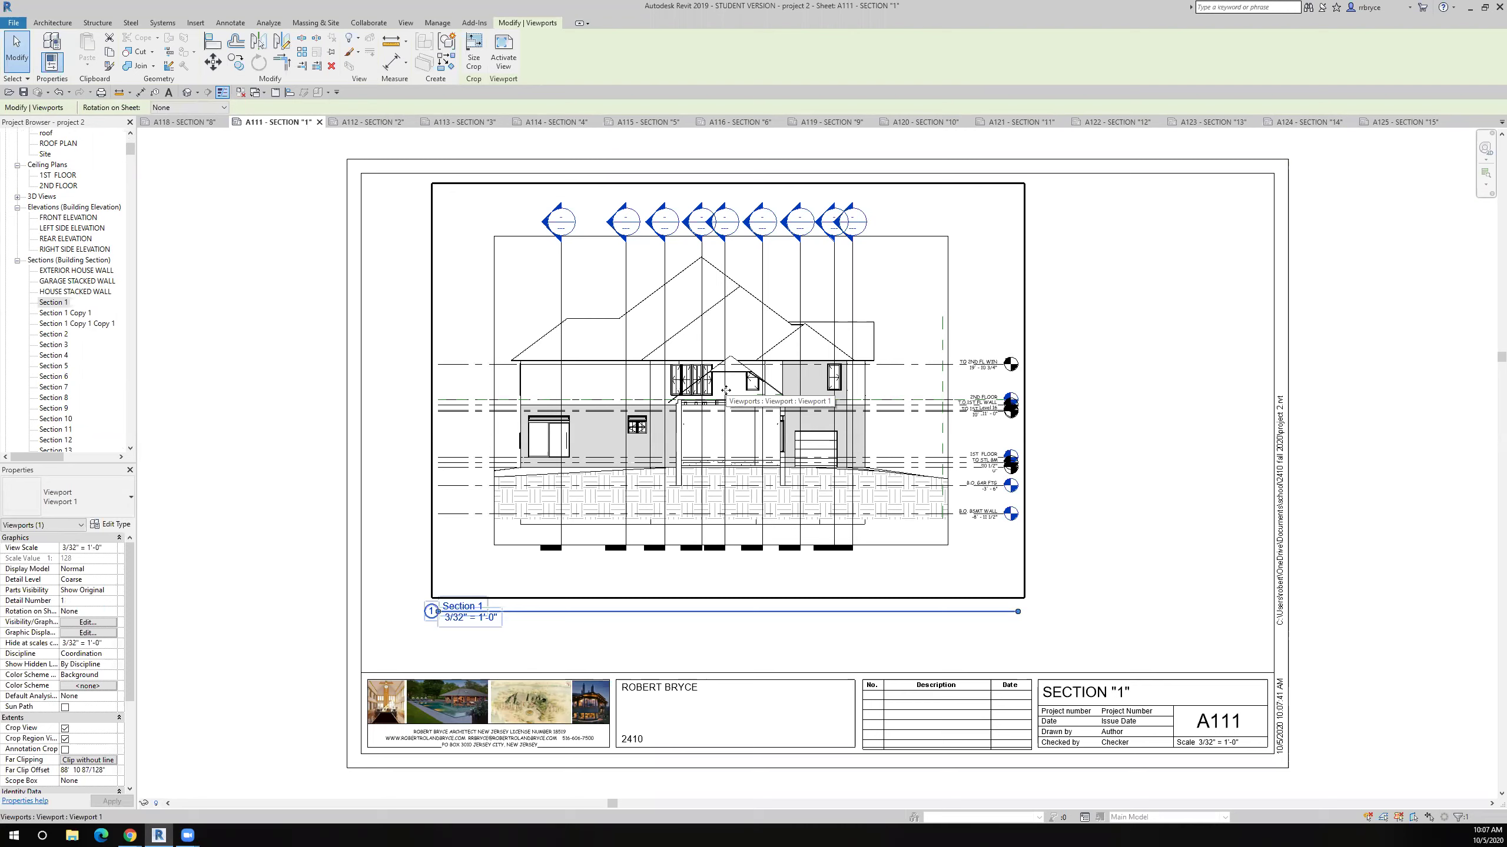
Activate the Section 1 view on sheet A111 and set its scale to 1/8" = 1'-0".
right_click(414, 336)
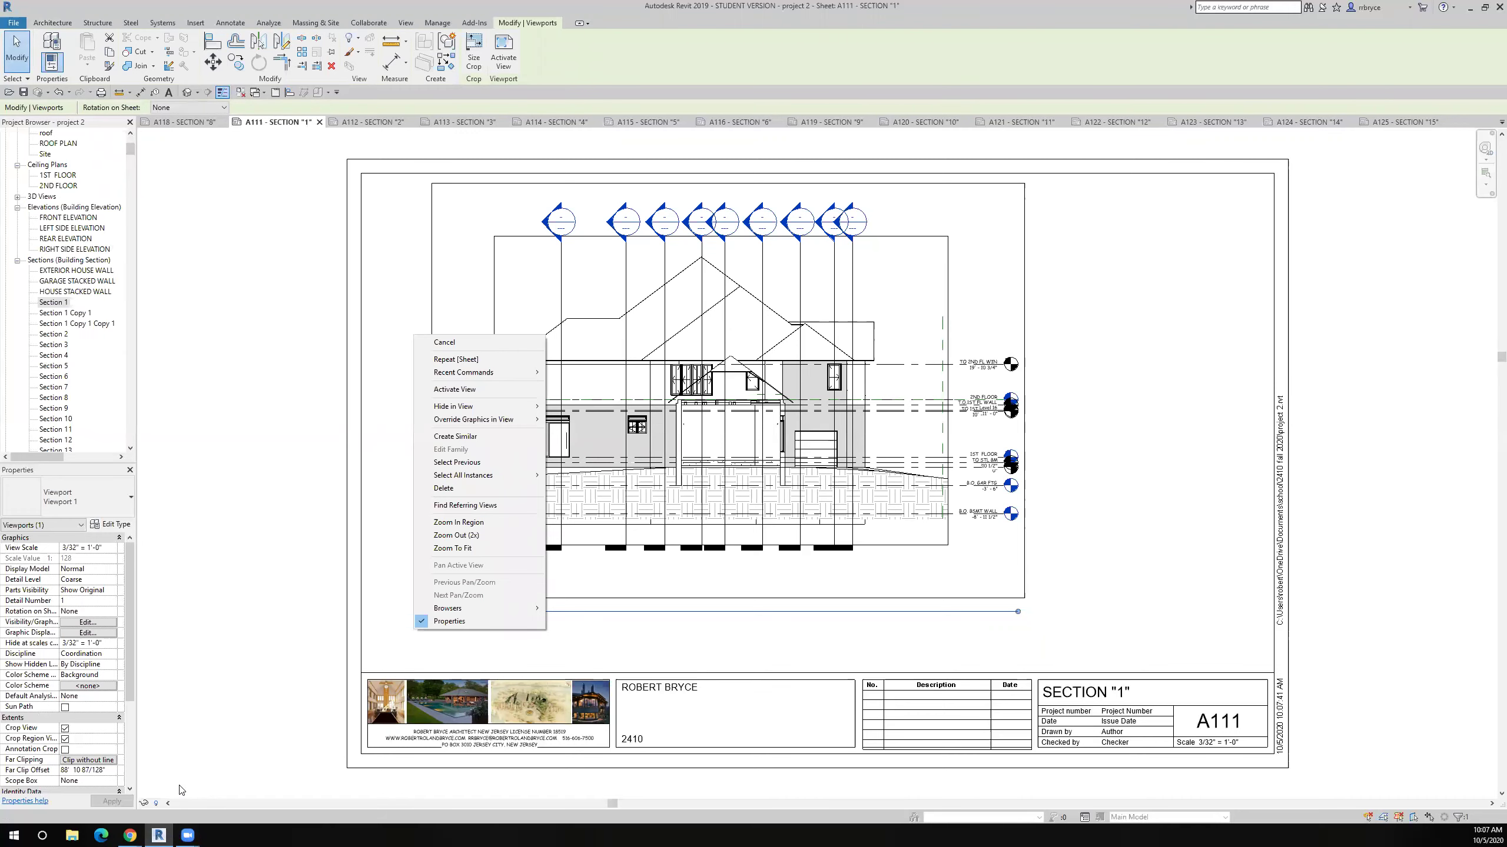
click(475, 390)
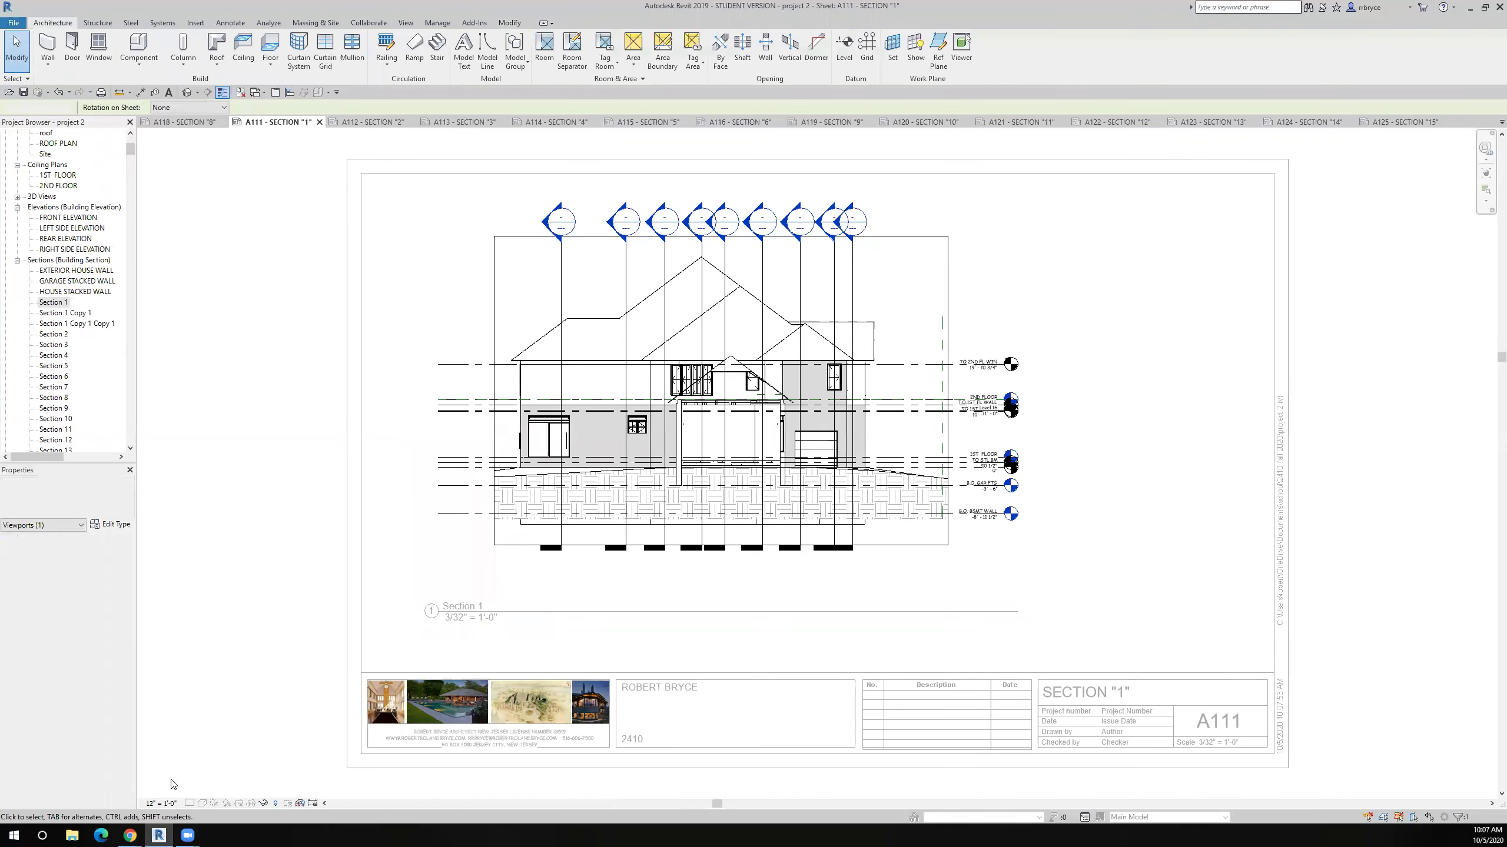
click(165, 804)
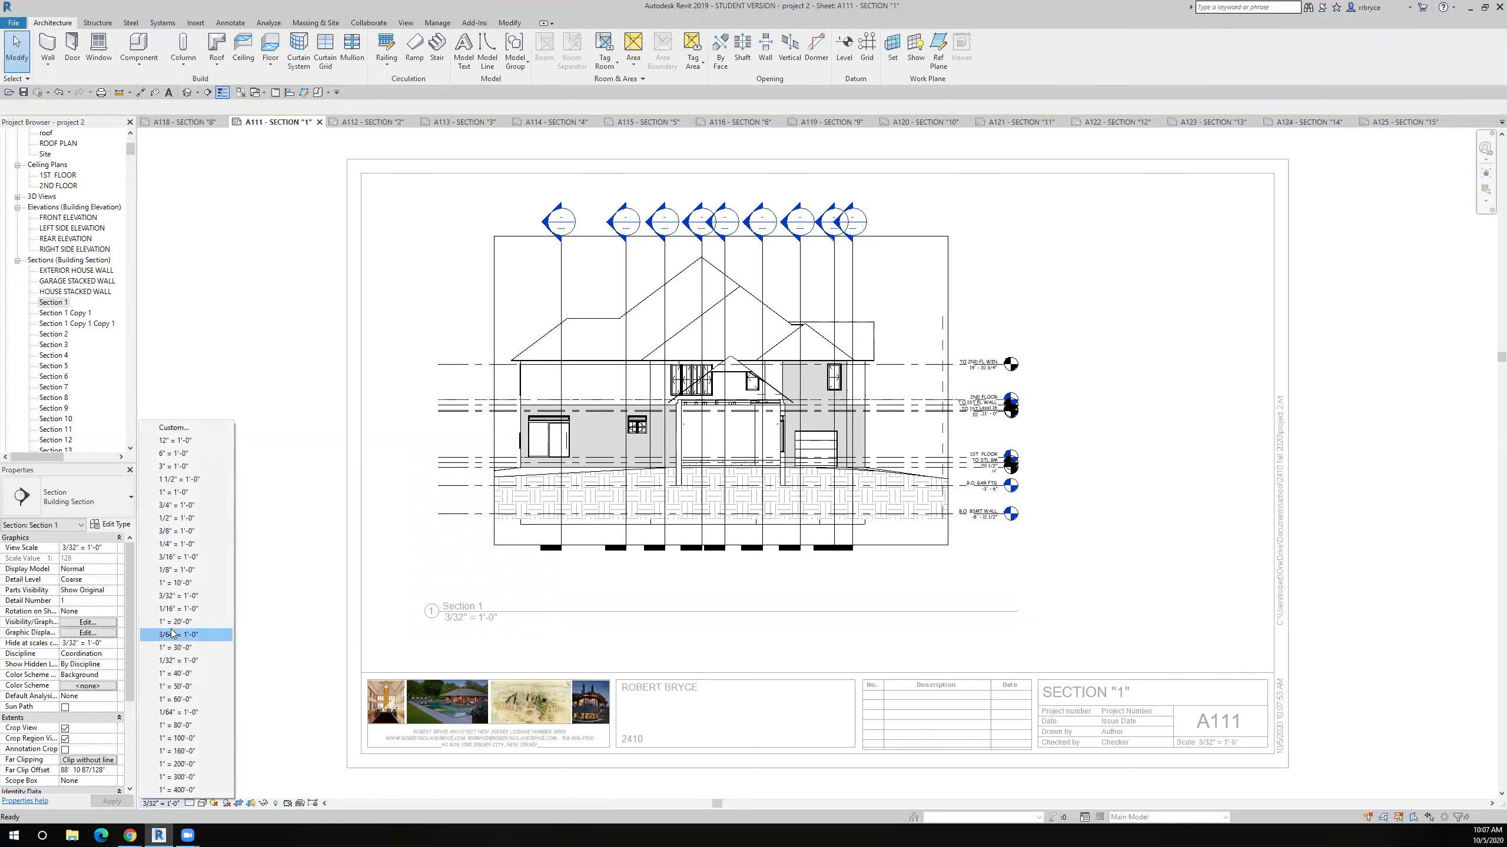
click(182, 571)
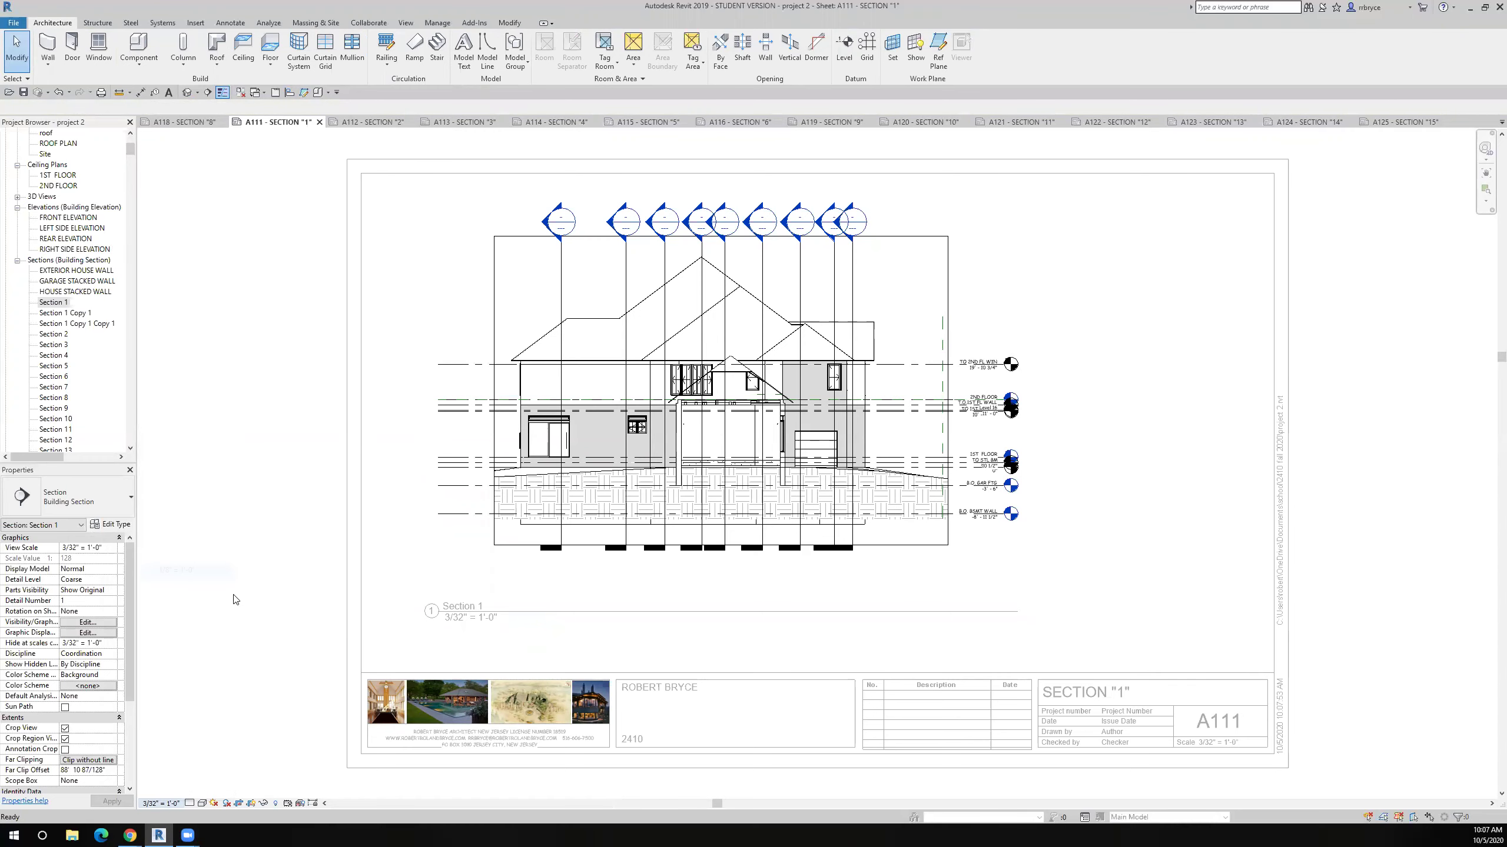
scroll(230, 599, down, 3)
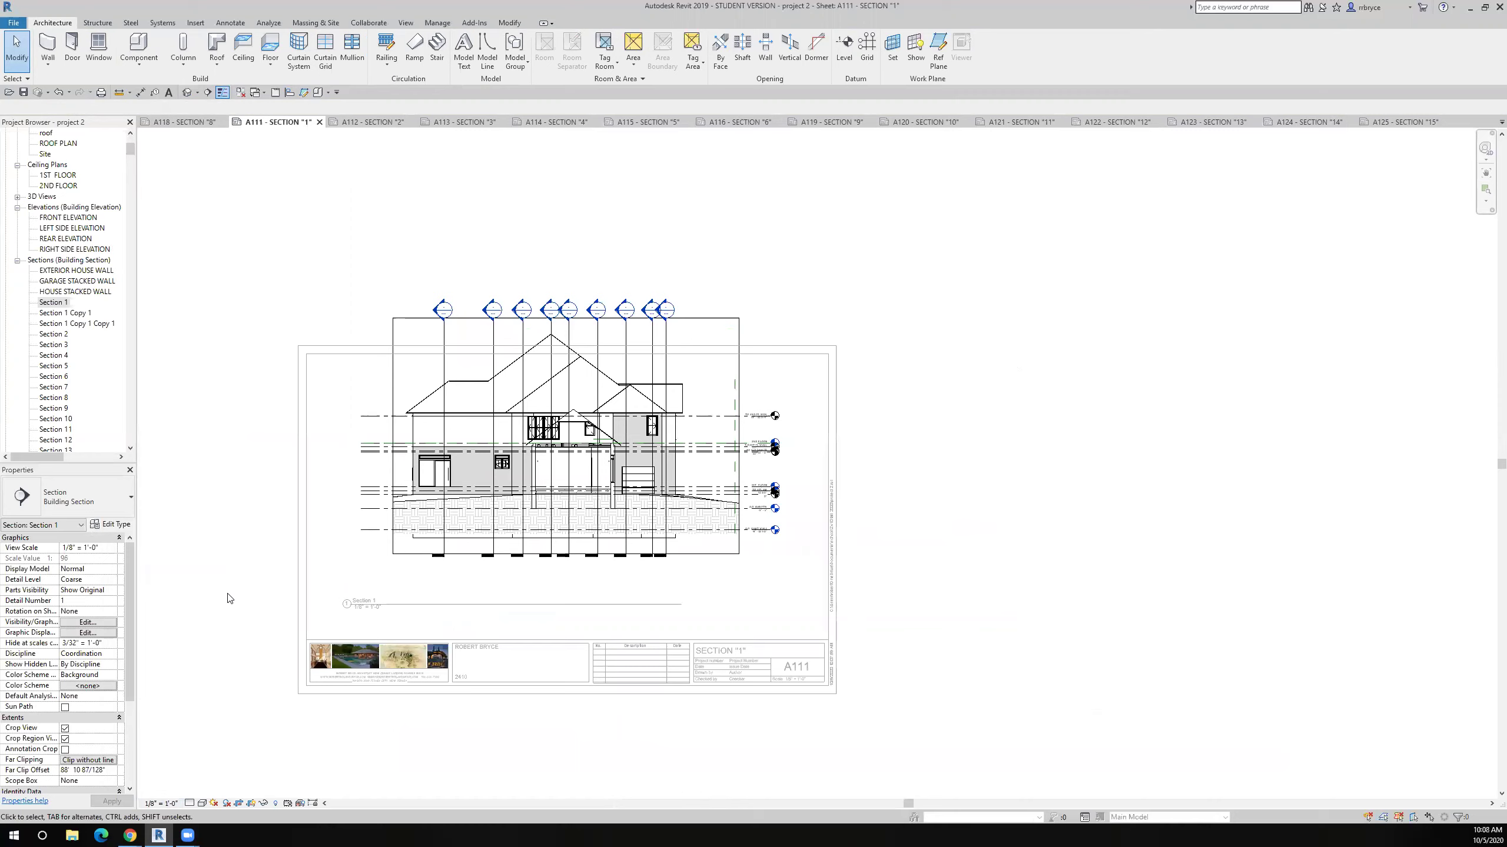
Set the Section 1 view scale to 3/16" = 1'-0" and deactivate the view.
click(161, 803)
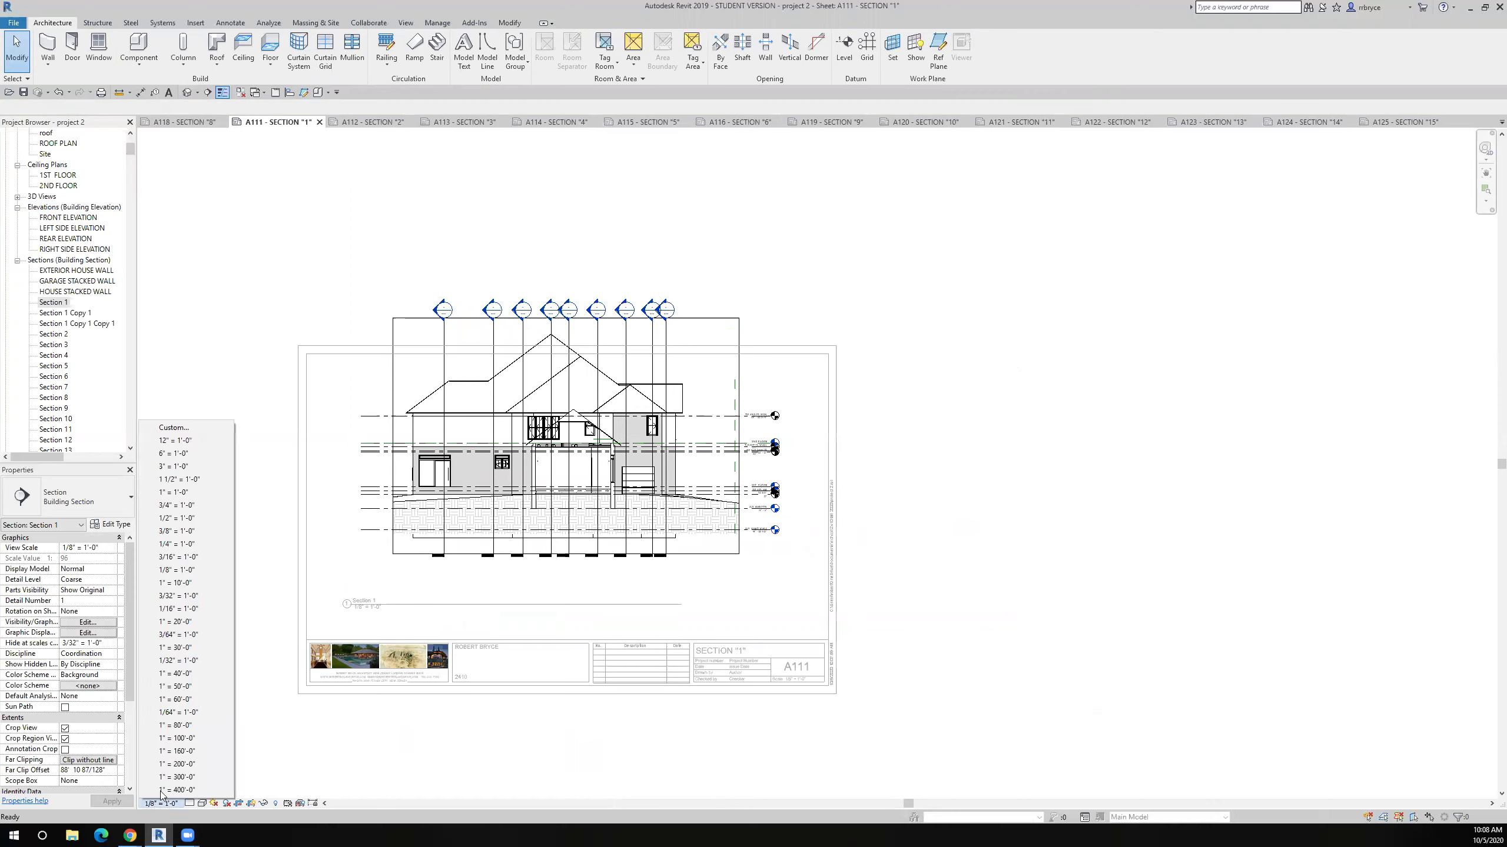
click(164, 558)
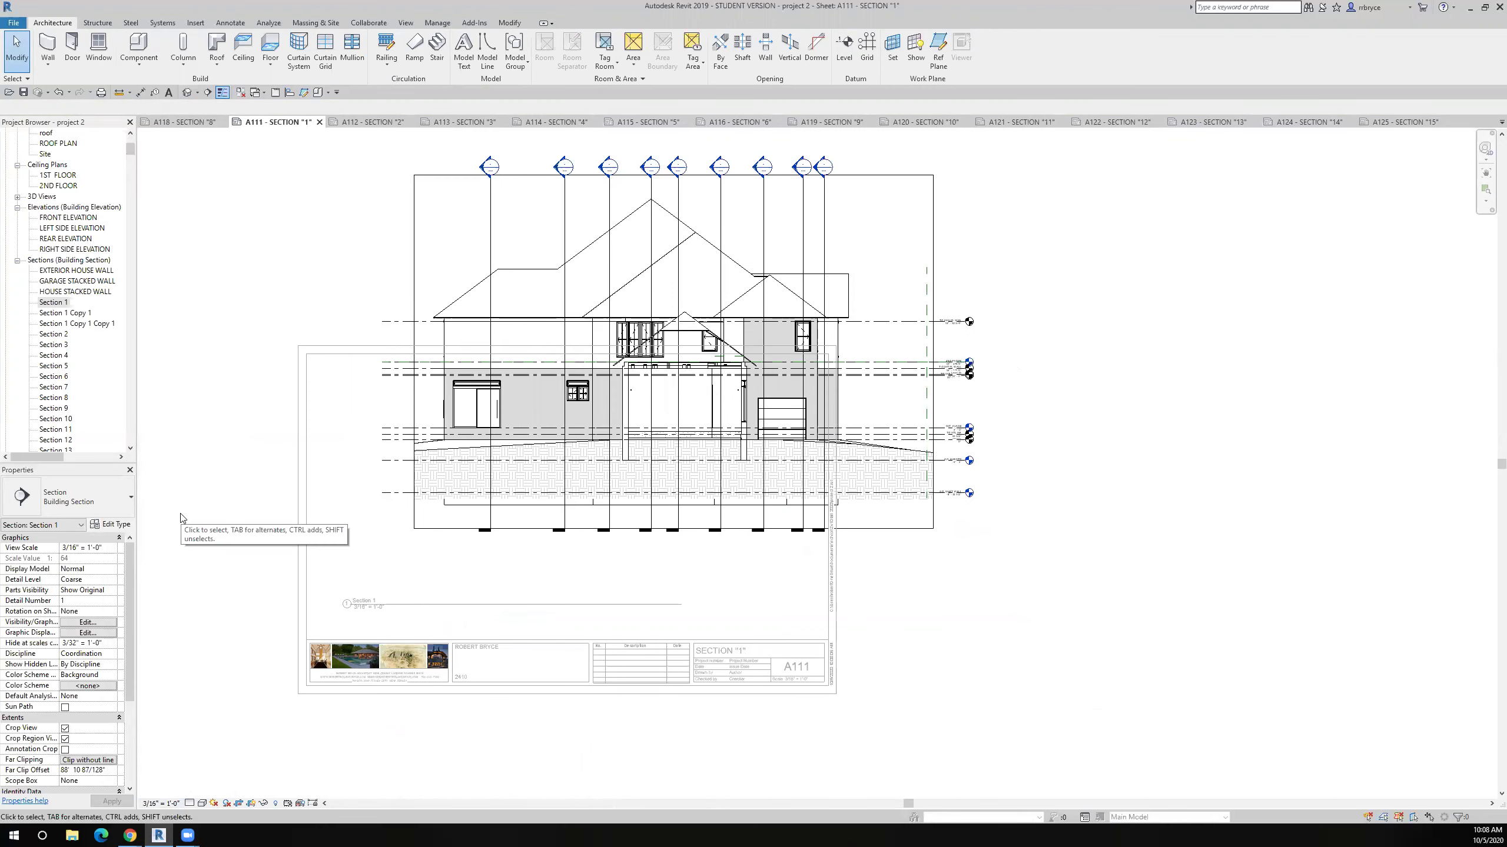
right_click(191, 502)
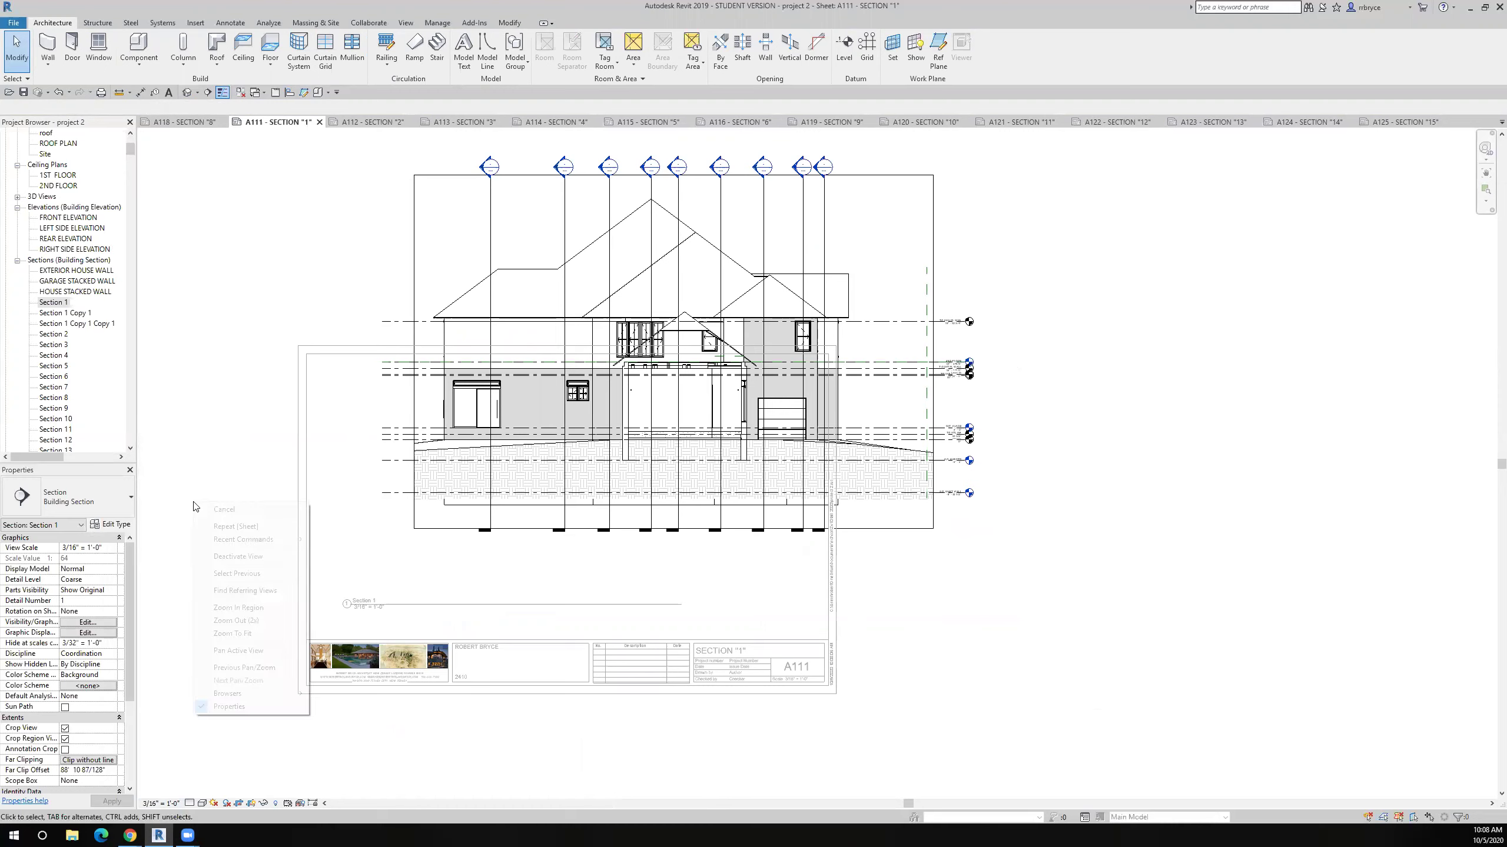
click(237, 556)
Move the Section 1 viewport over sheet A111, centring it horizontally and nudging it slightly downward.
drag(535, 414, 423, 562)
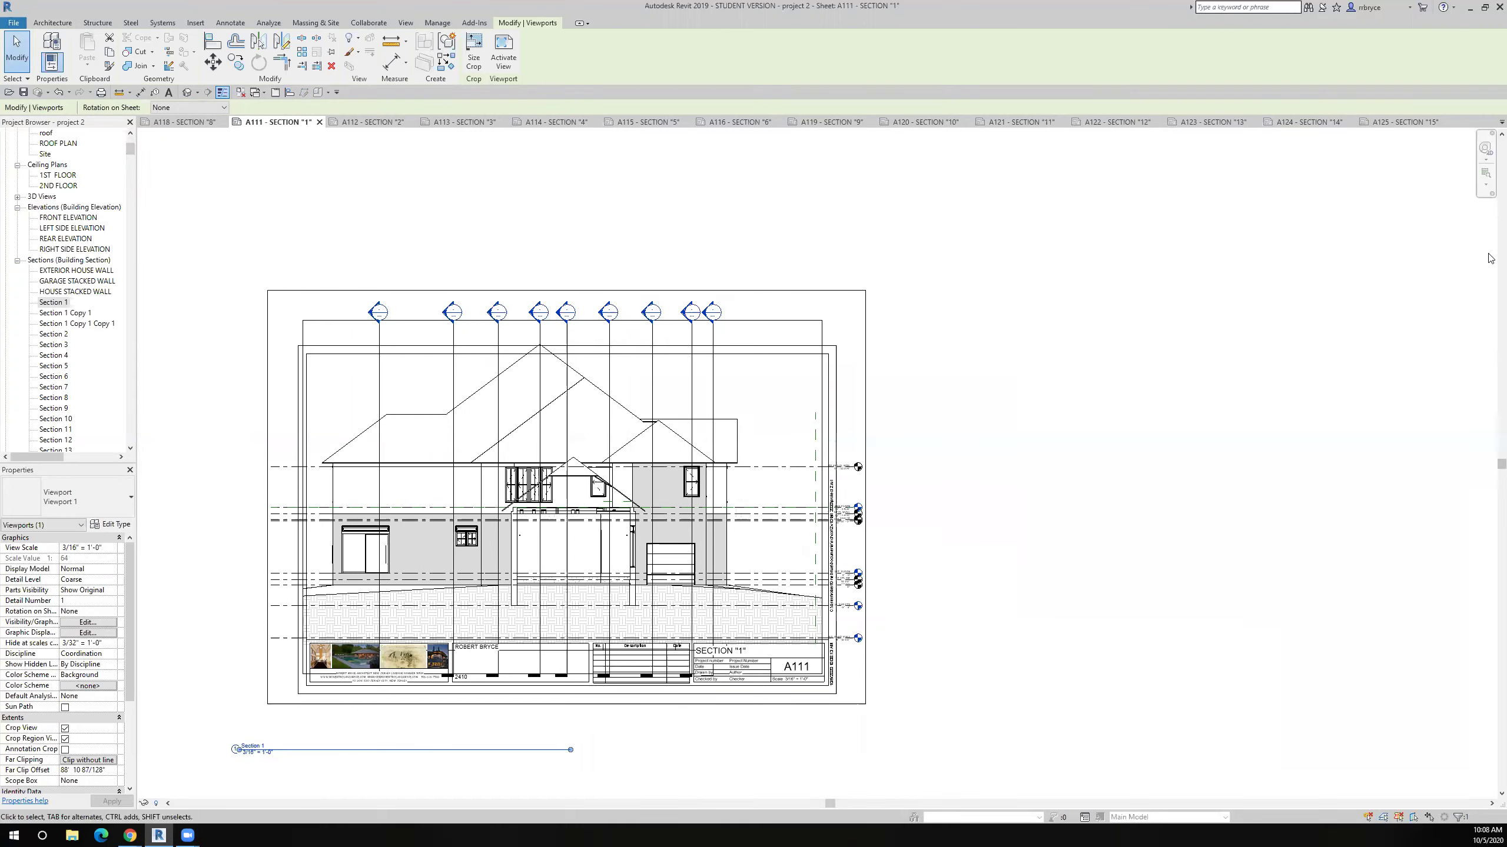
key(Down)
key(Down)
key(Down)
key(Down)
key(Down)
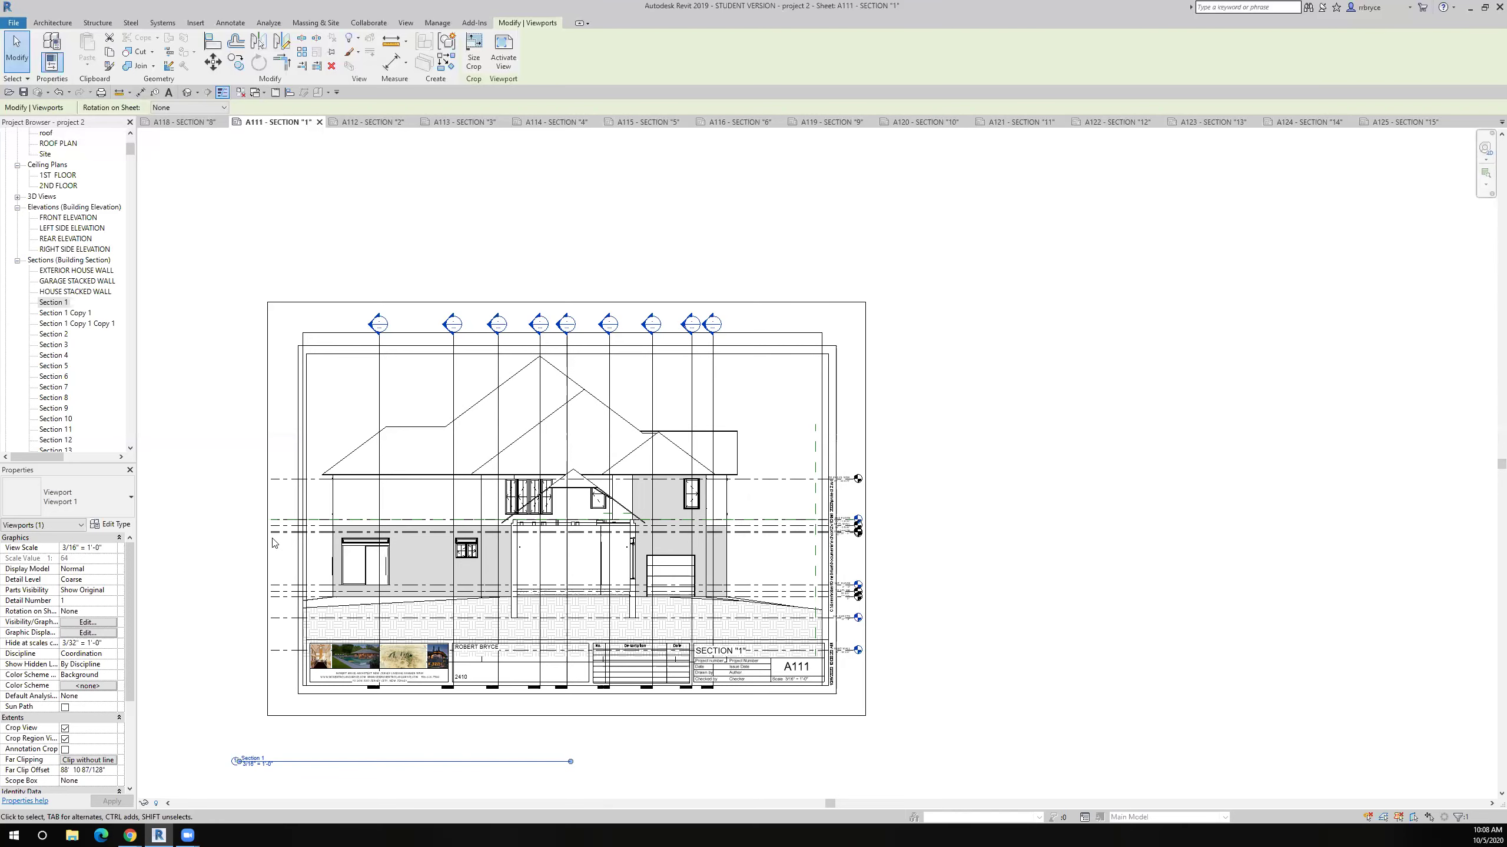
Open building sections 15, 14, 13, 12 and 11 one after another to examine what each cuts through.
scroll(49, 397, down, 3)
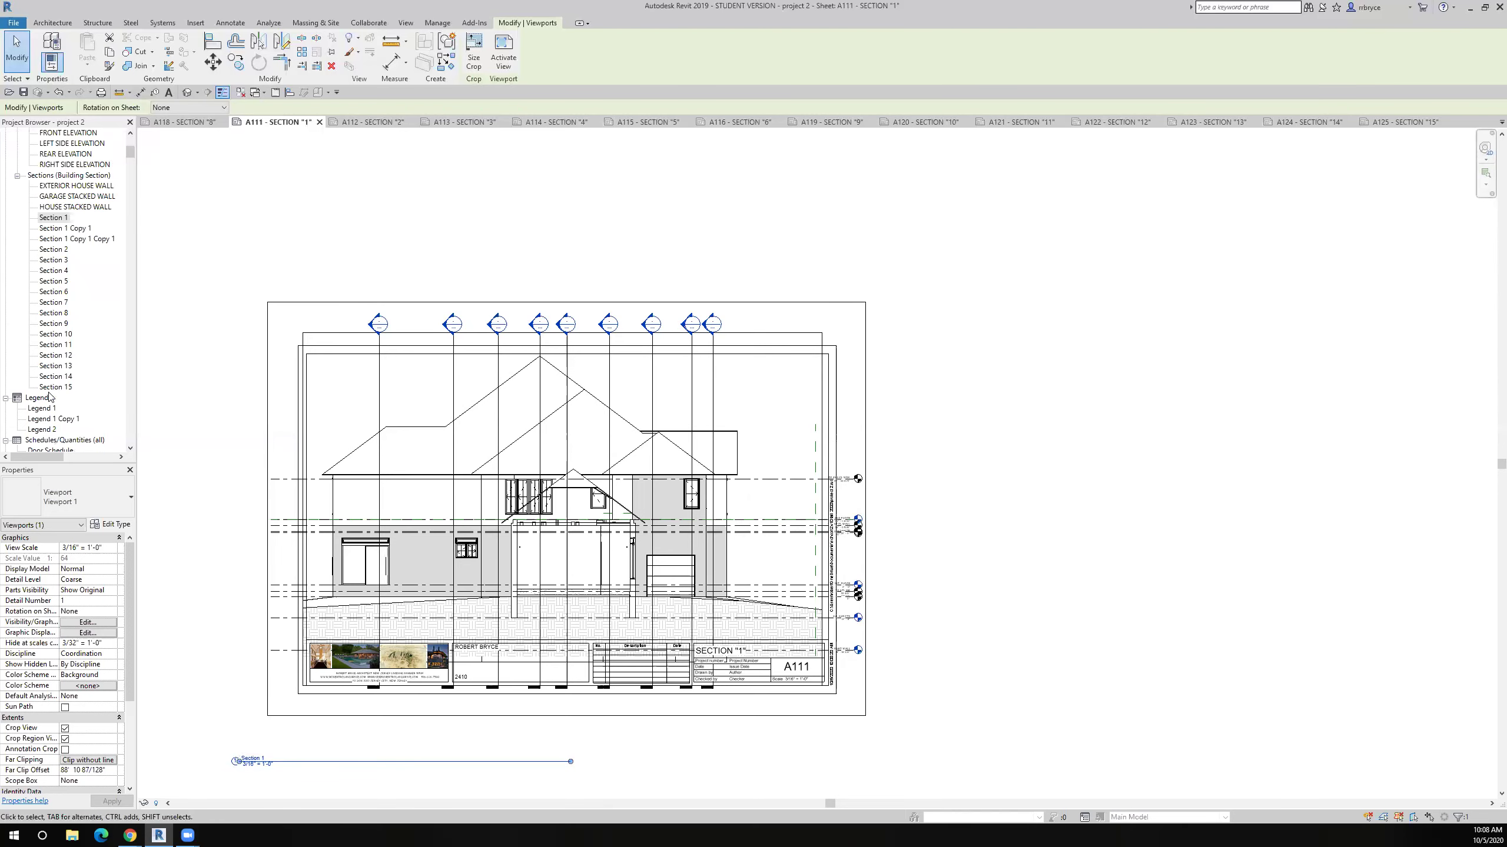
double_click(55, 387)
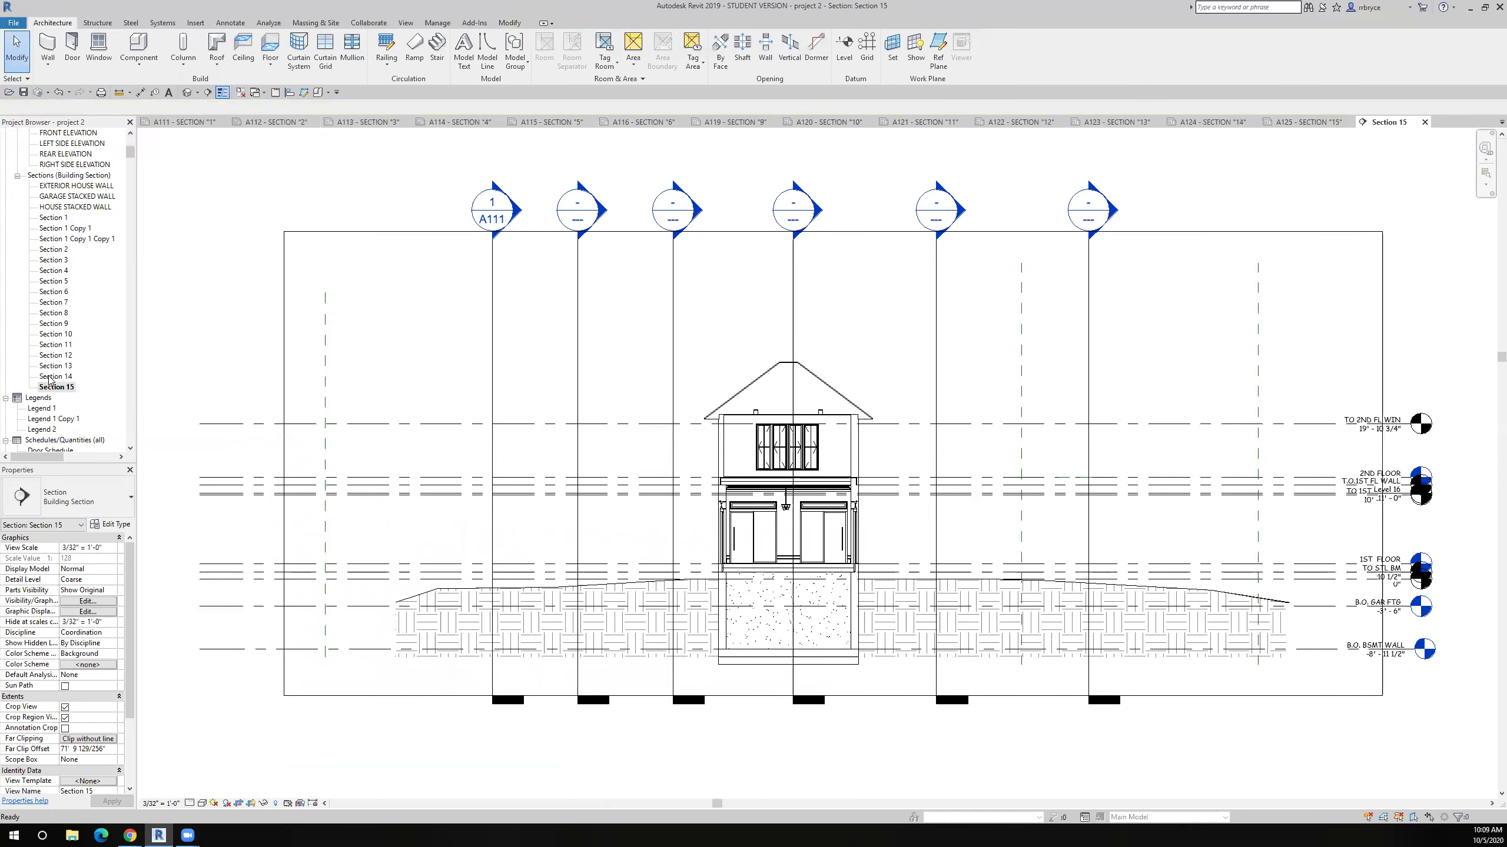
click(52, 377)
double_click(53, 376)
double_click(55, 365)
double_click(57, 355)
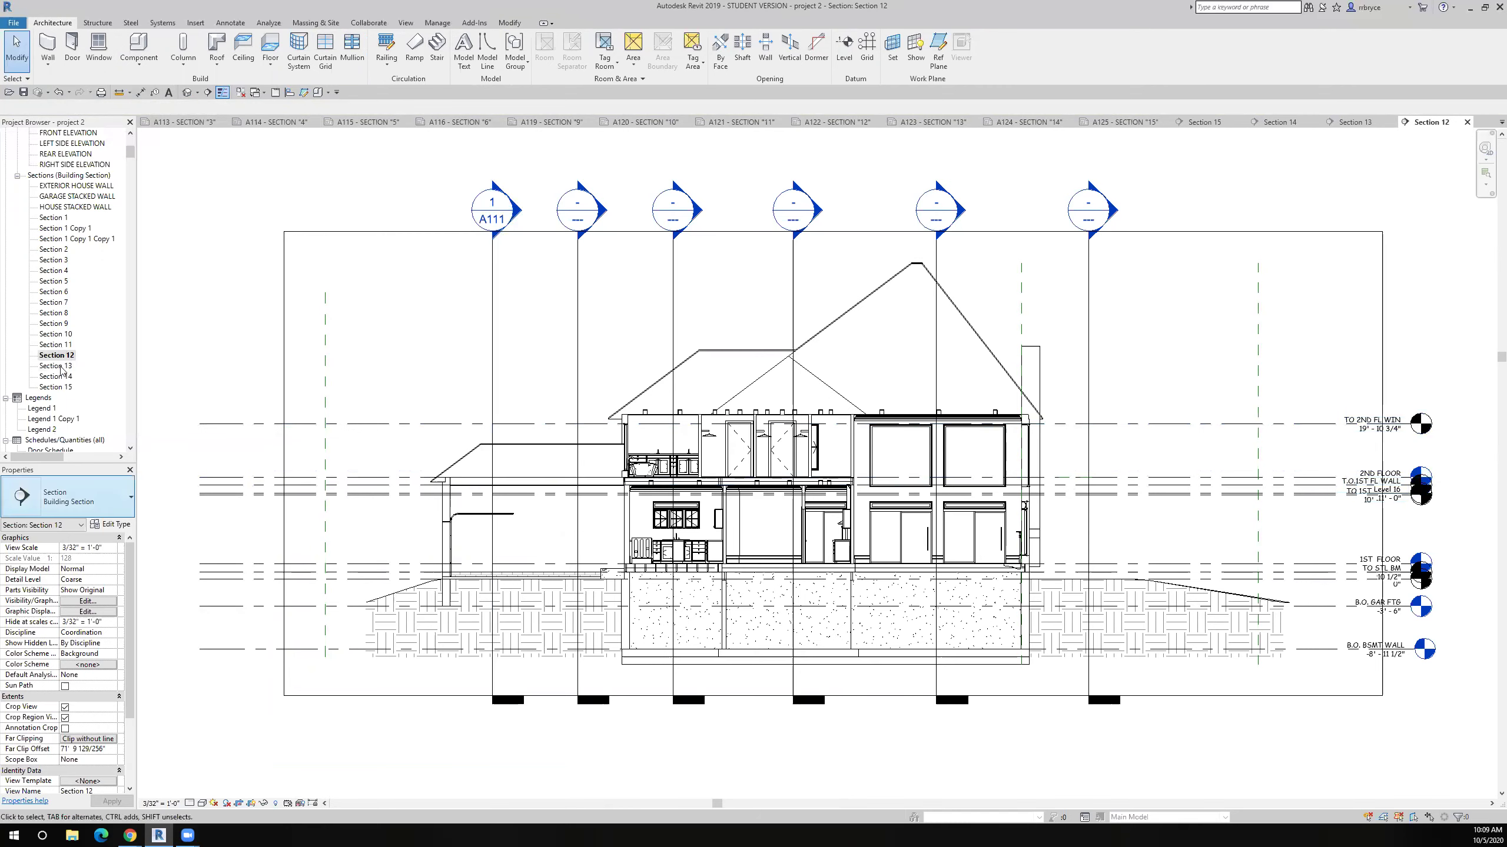
click(54, 345)
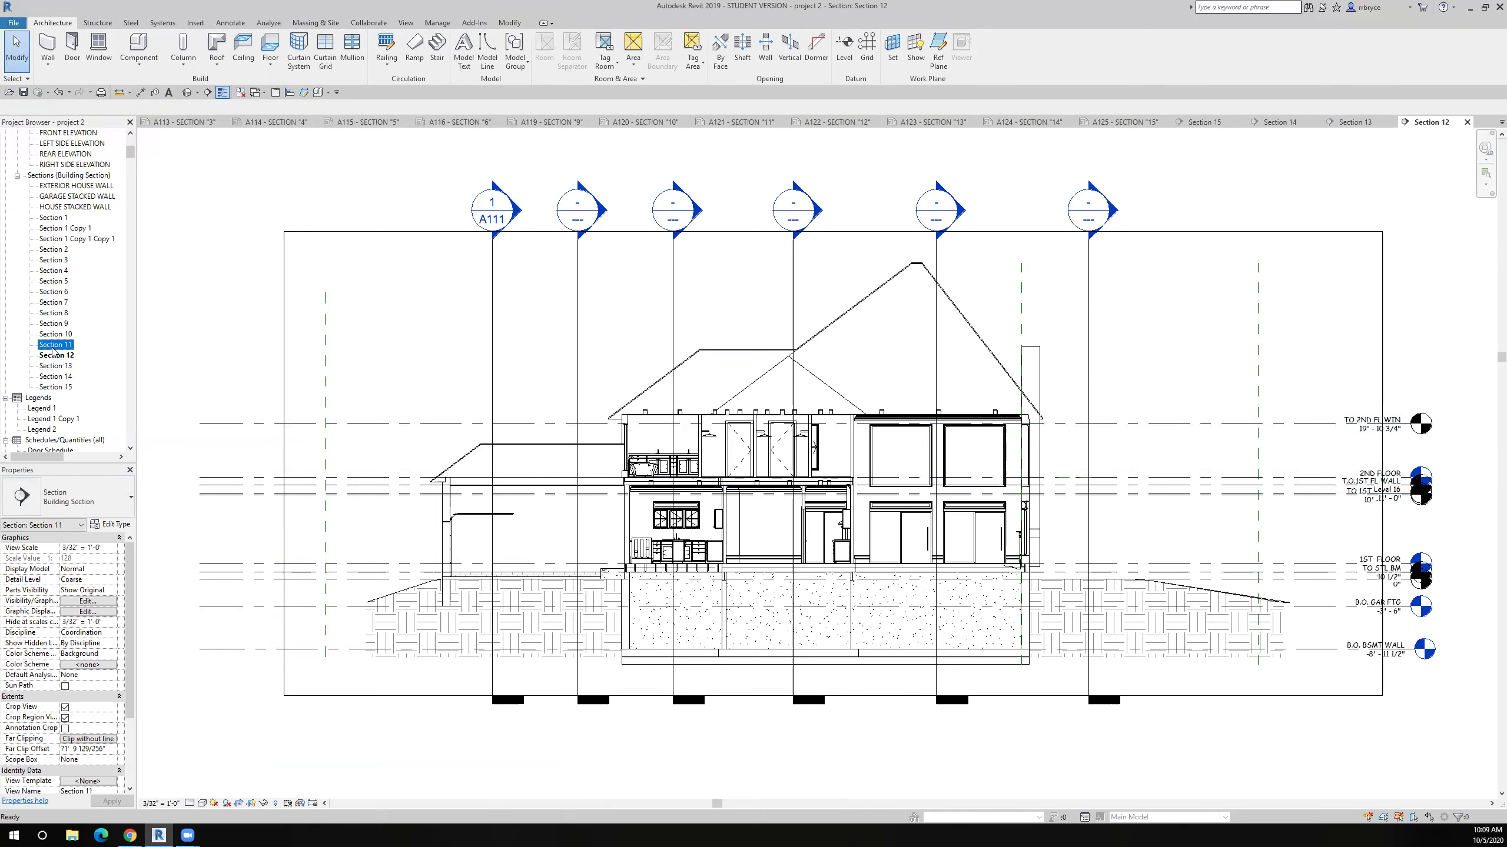
double_click(52, 349)
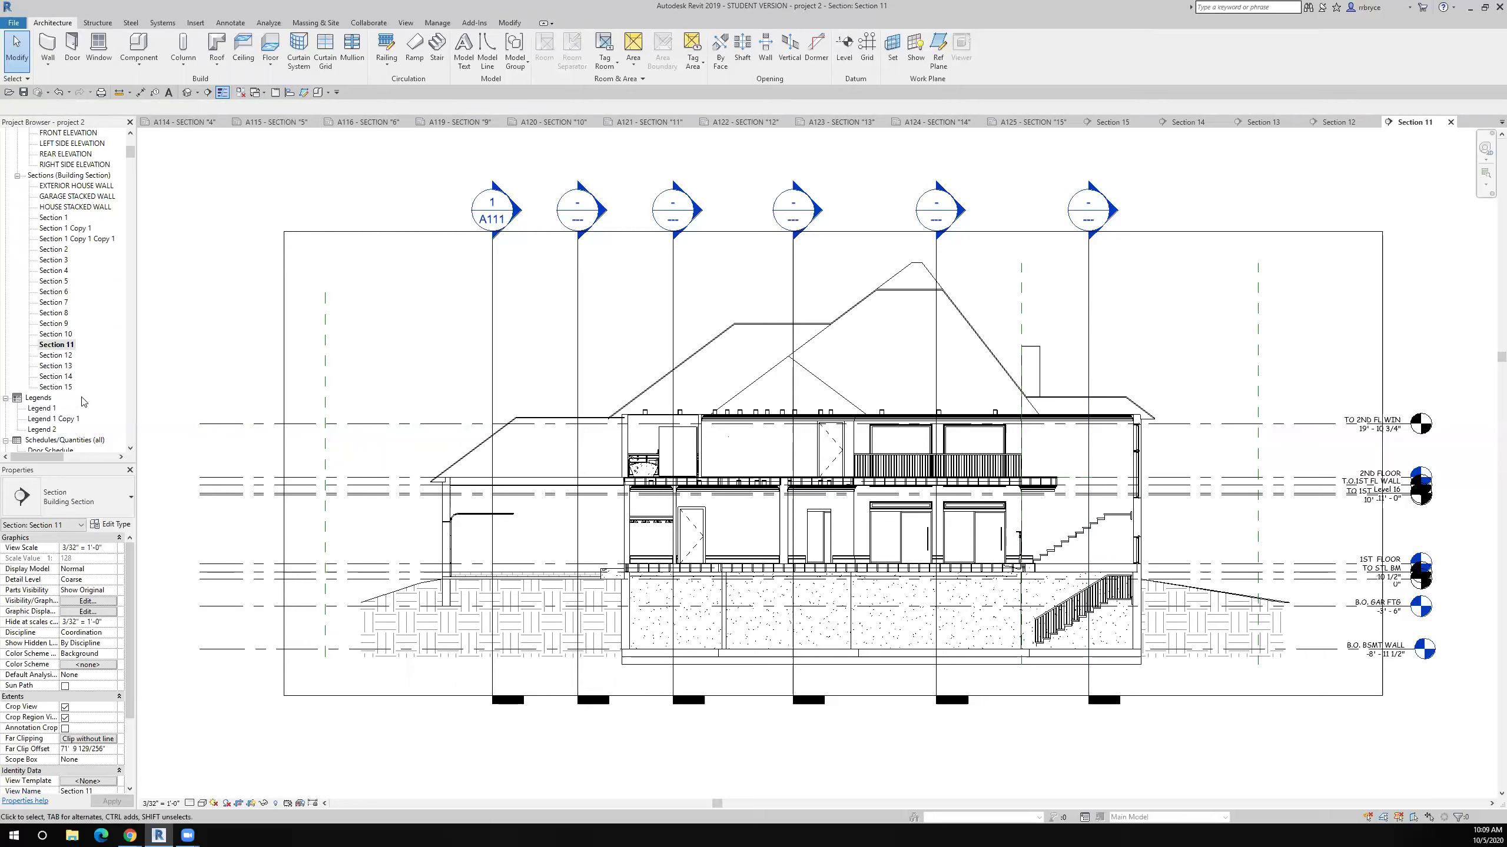
Open sheet A125 and place the Section 15 view on it.
scroll(83, 402, down, 12)
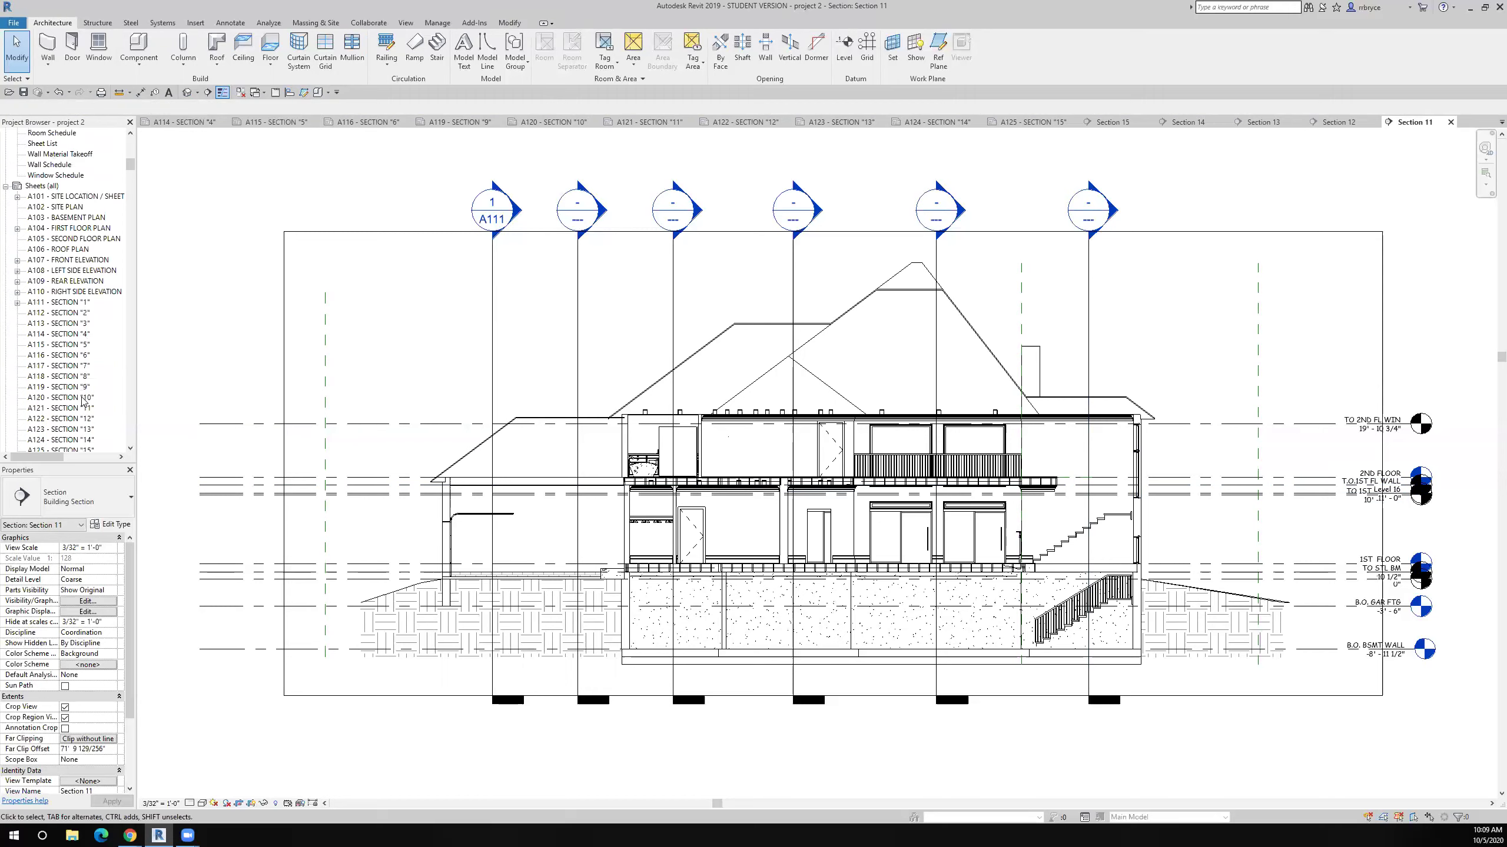
double_click(78, 398)
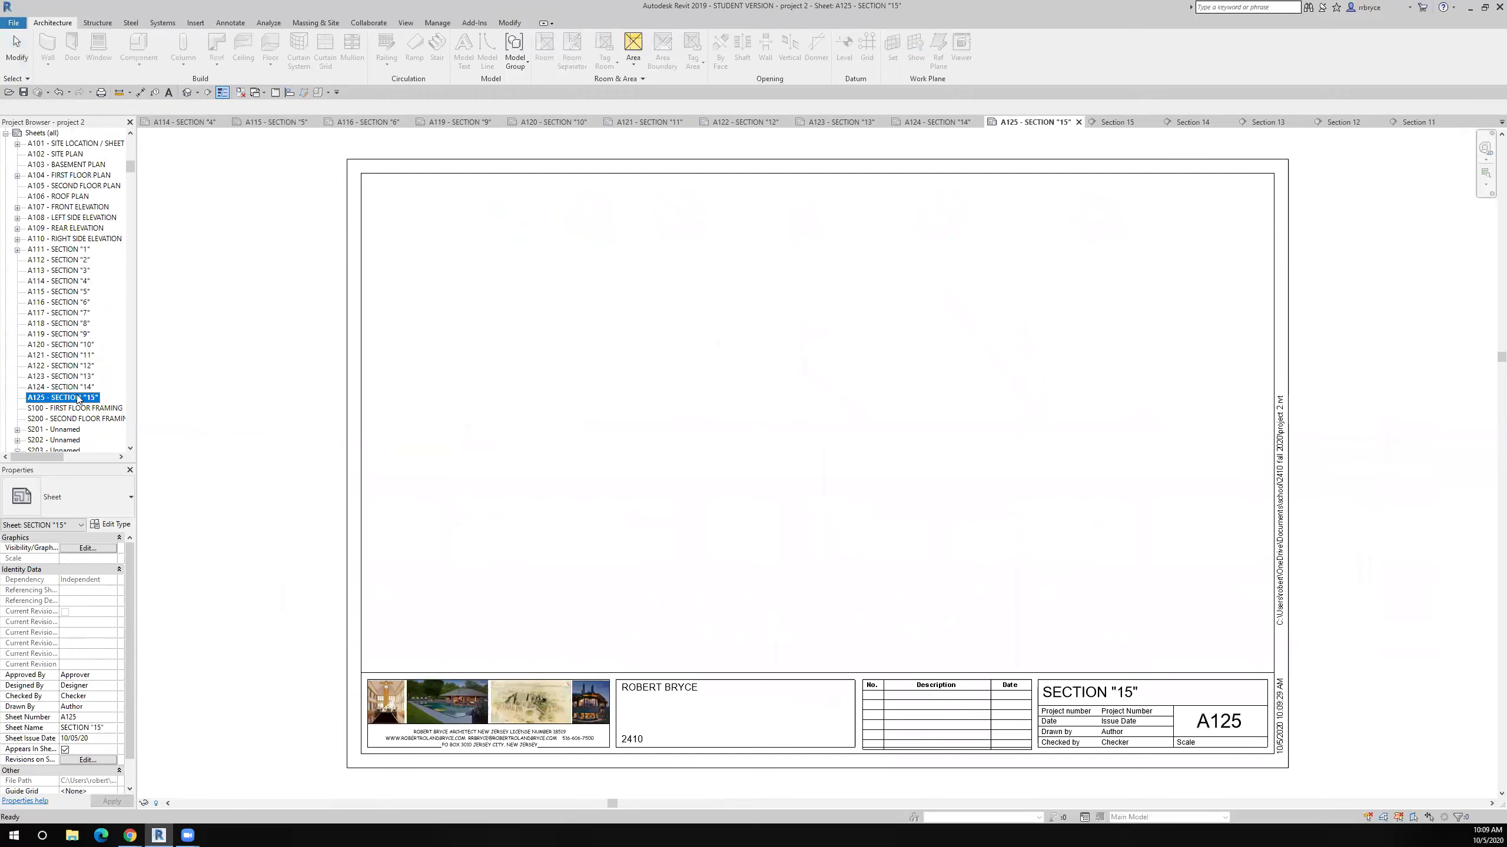
scroll(76, 397, up, 2)
scroll(76, 397, up, 7)
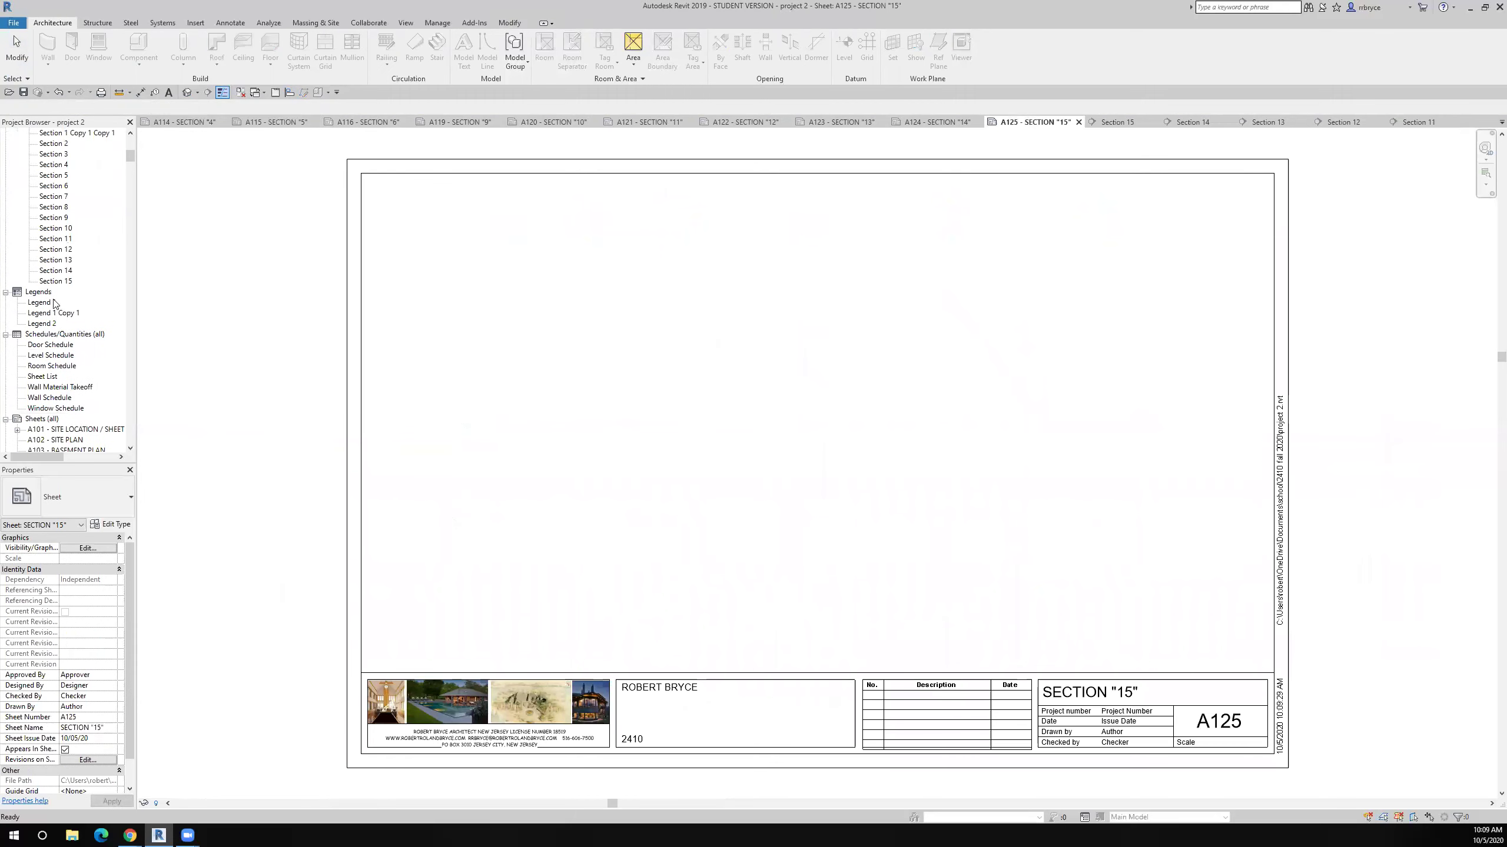
mouse_move(57, 282)
mouse_down()
mouse_move(810, 410)
mouse_move(798, 452)
mouse_move(763, 463)
mouse_up()
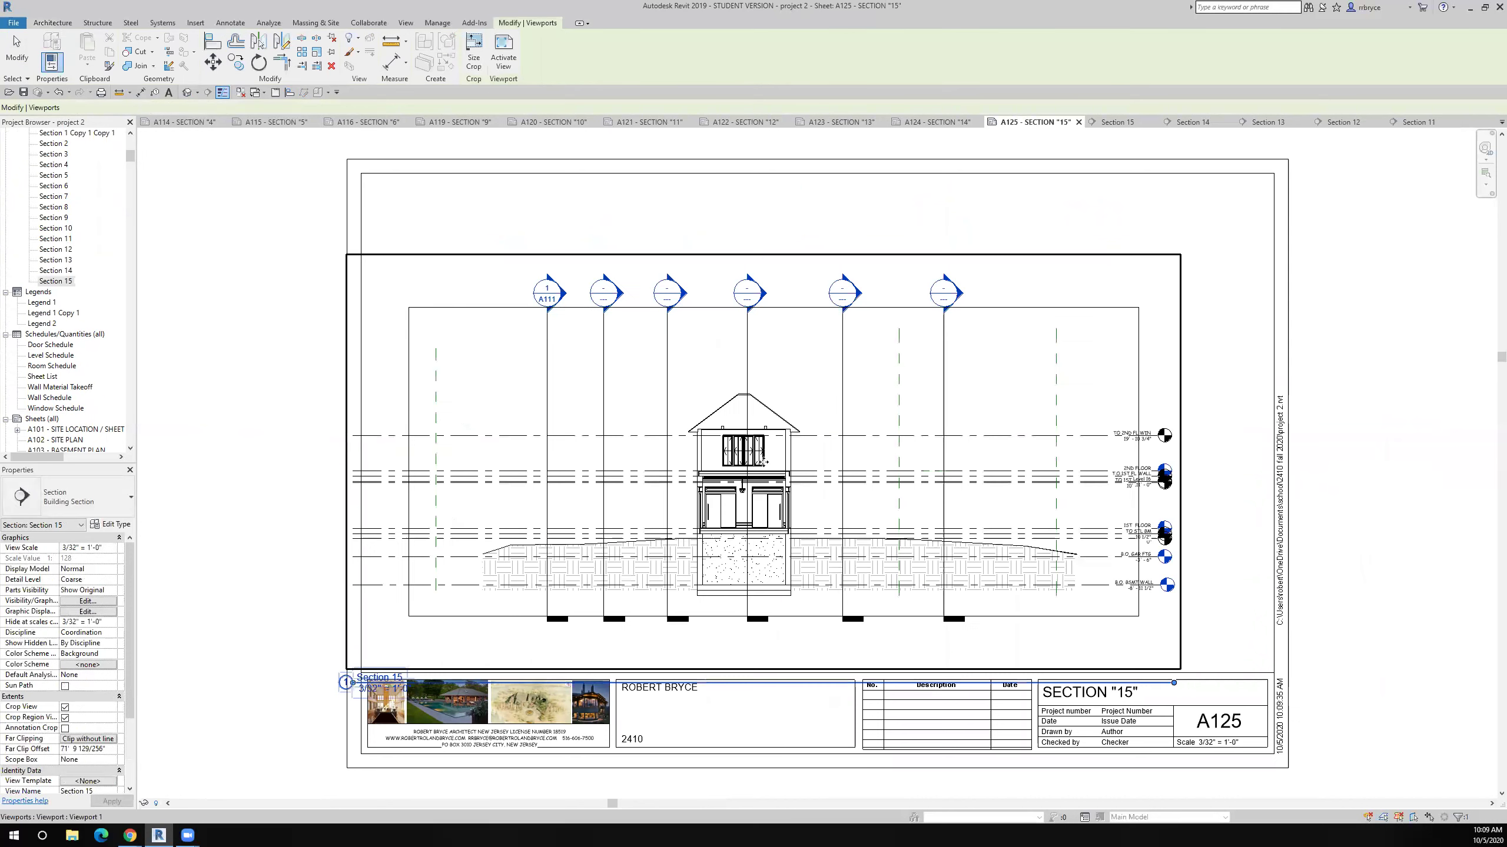
Delete the Section 15 viewport from sheet A125.
scroll(763, 462, down, 3)
right_click(632, 474)
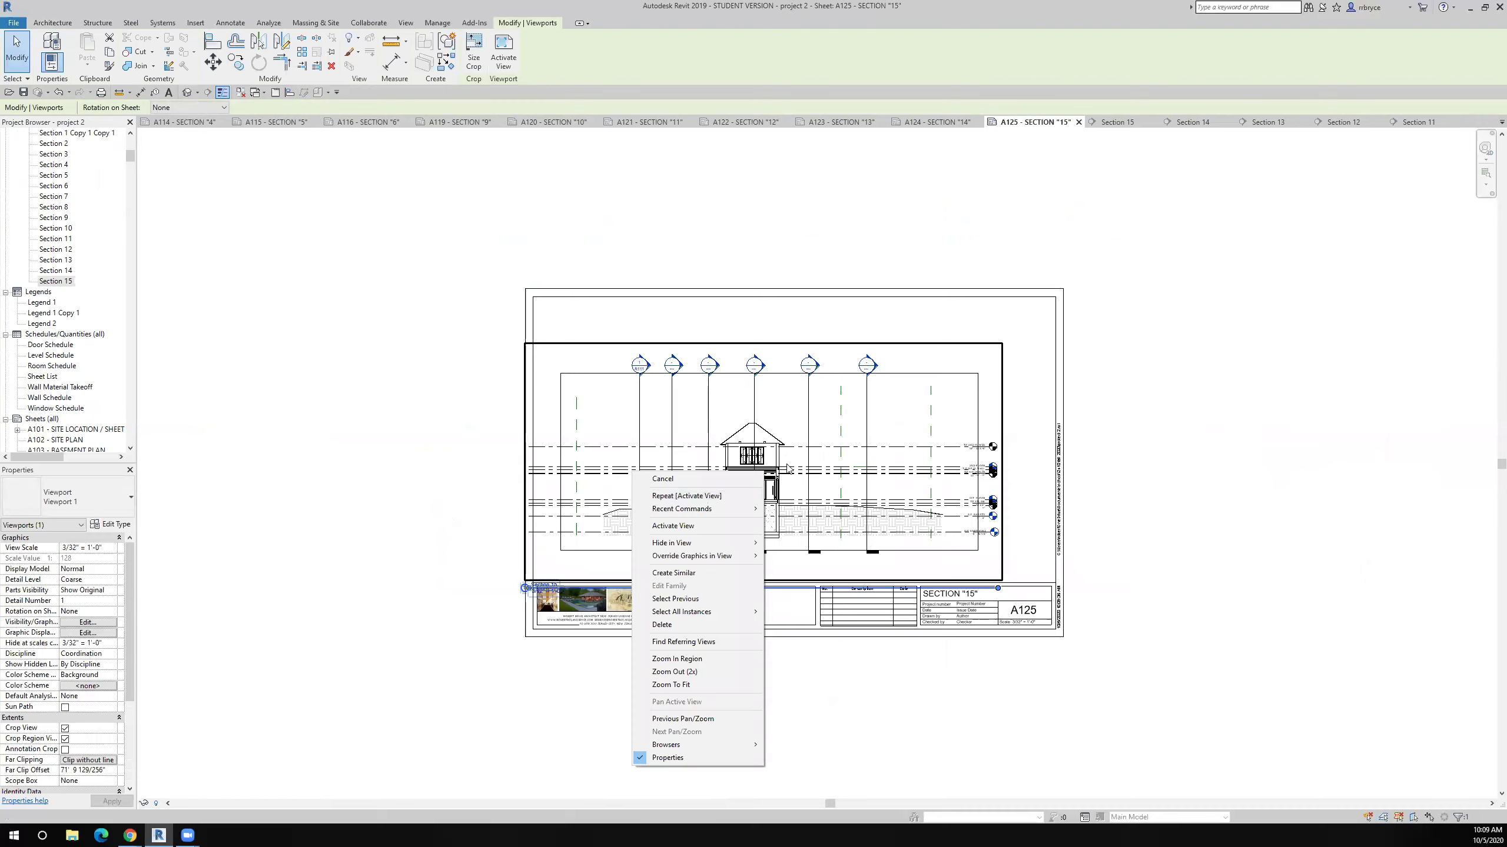
key(Escape)
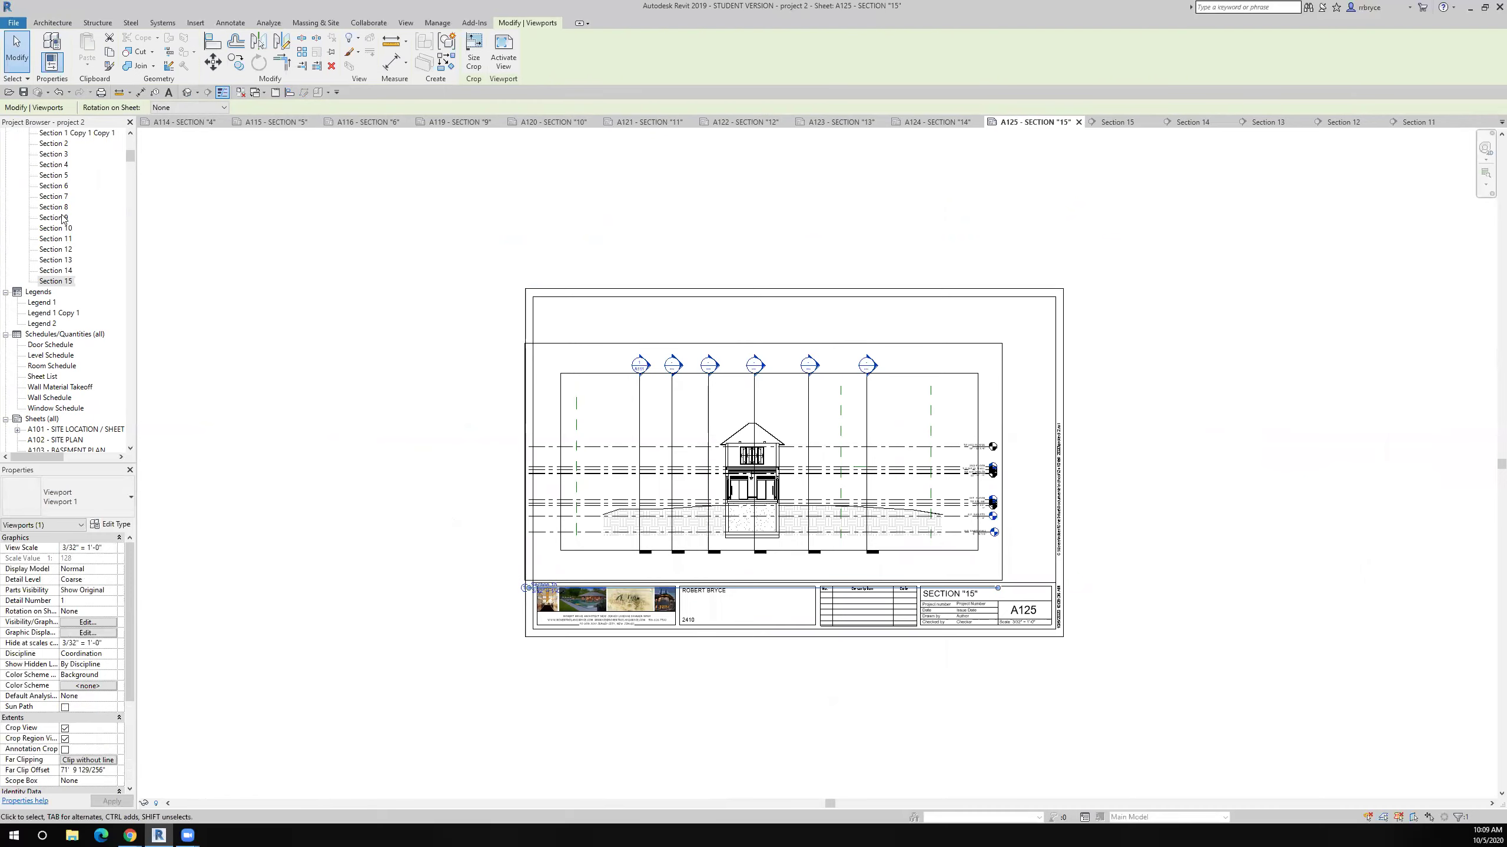
right_click(628, 403)
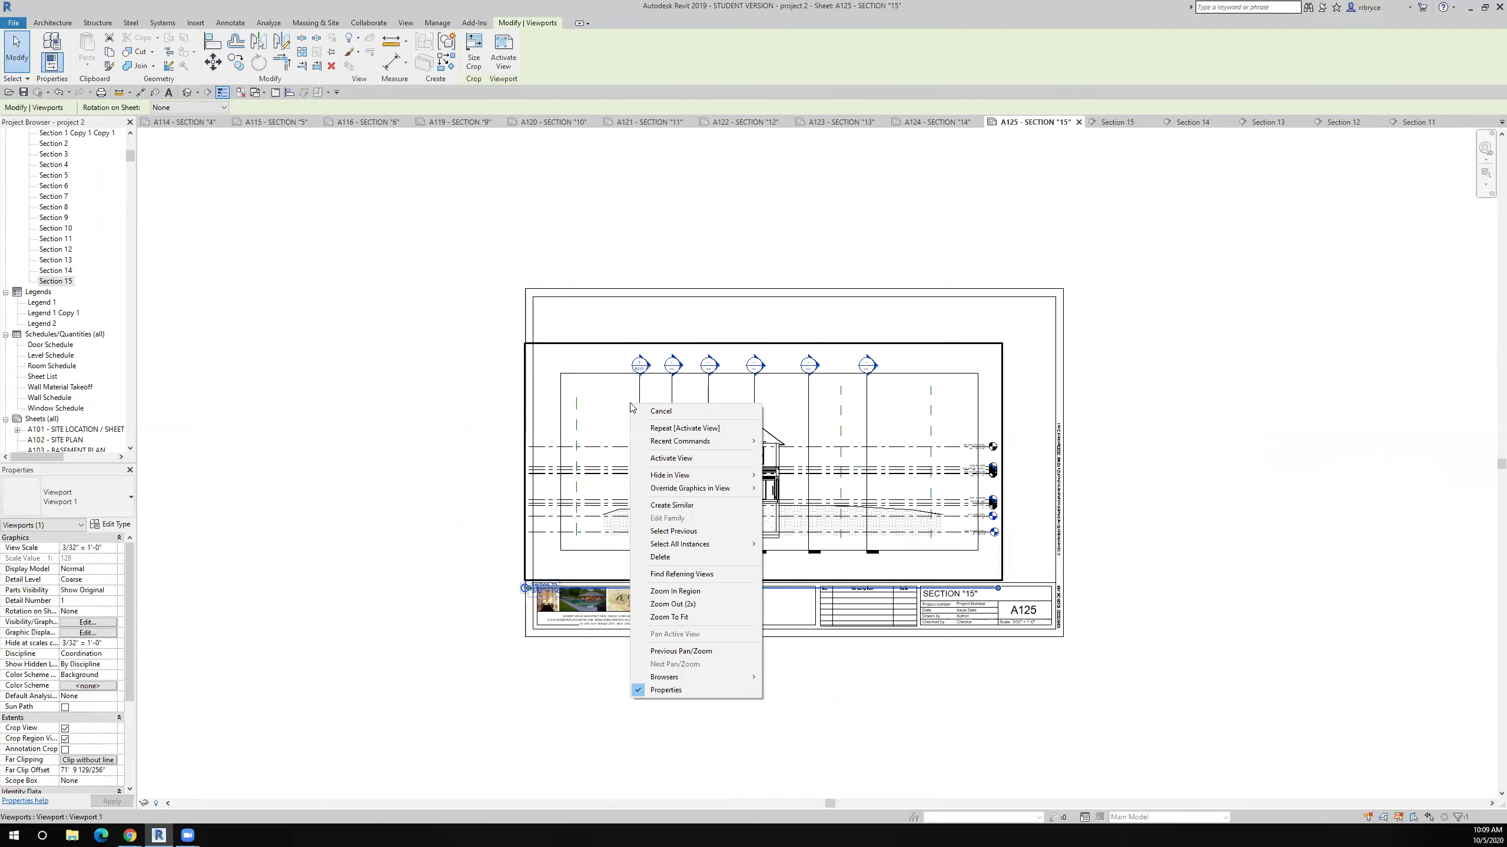
click(664, 557)
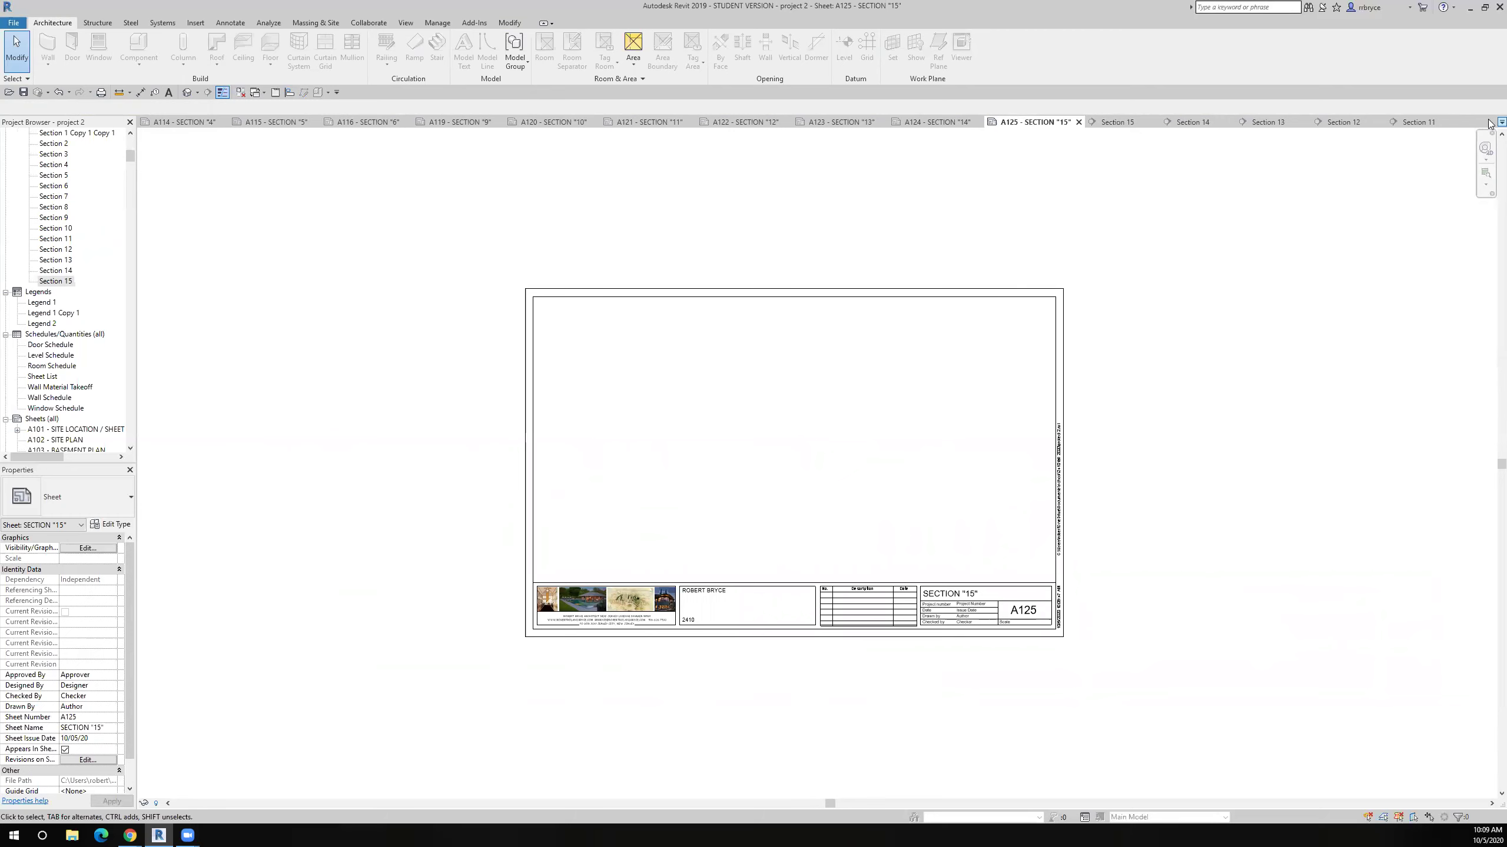
Review the Section 11 view, open sheet A121 and place Section 11 on it.
click(1426, 121)
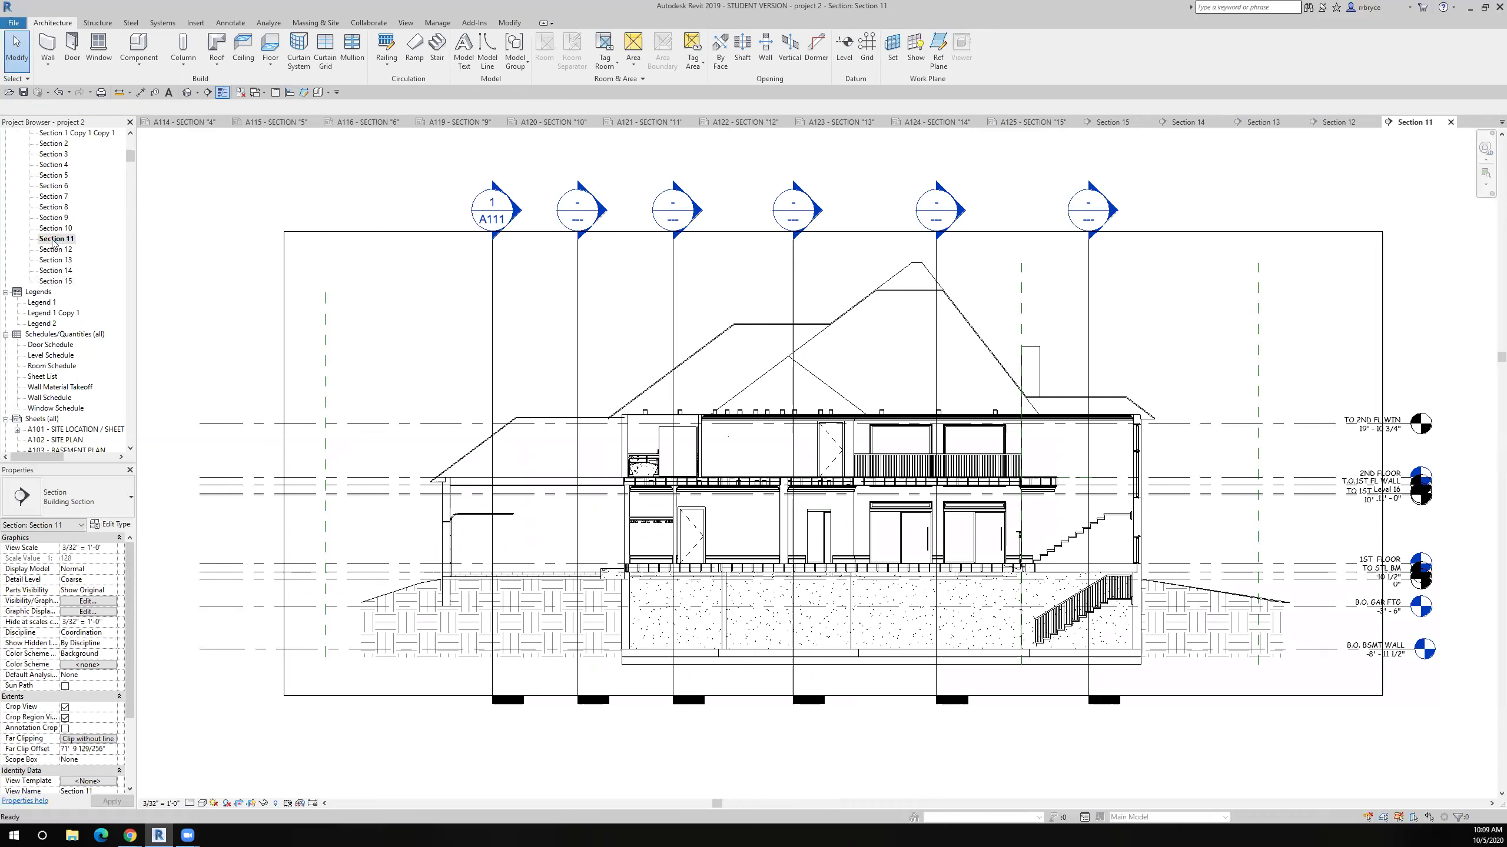
scroll(54, 383, down, 2)
scroll(54, 382, down, 8)
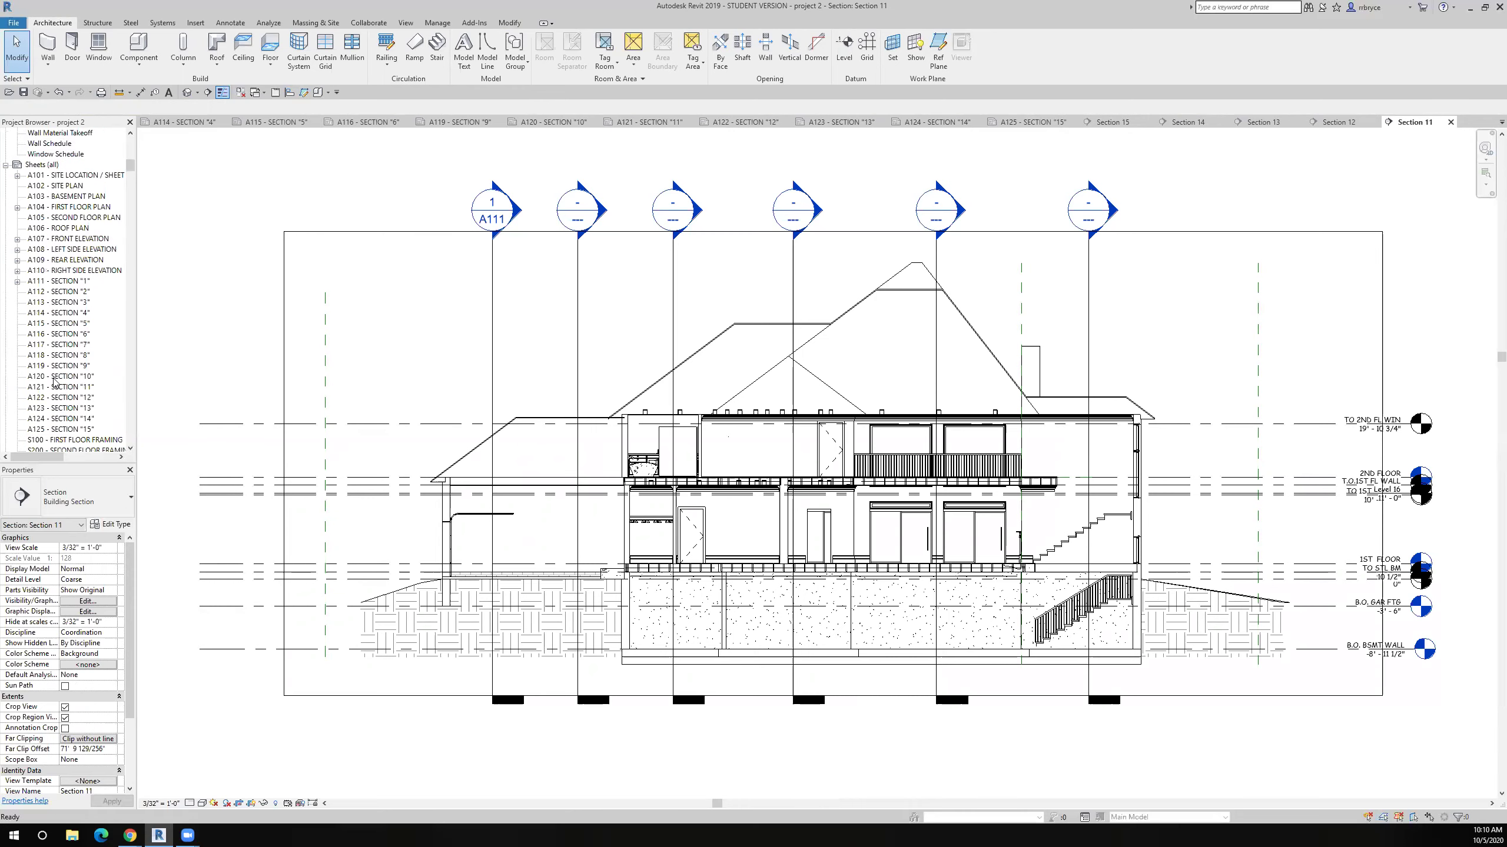
double_click(81, 324)
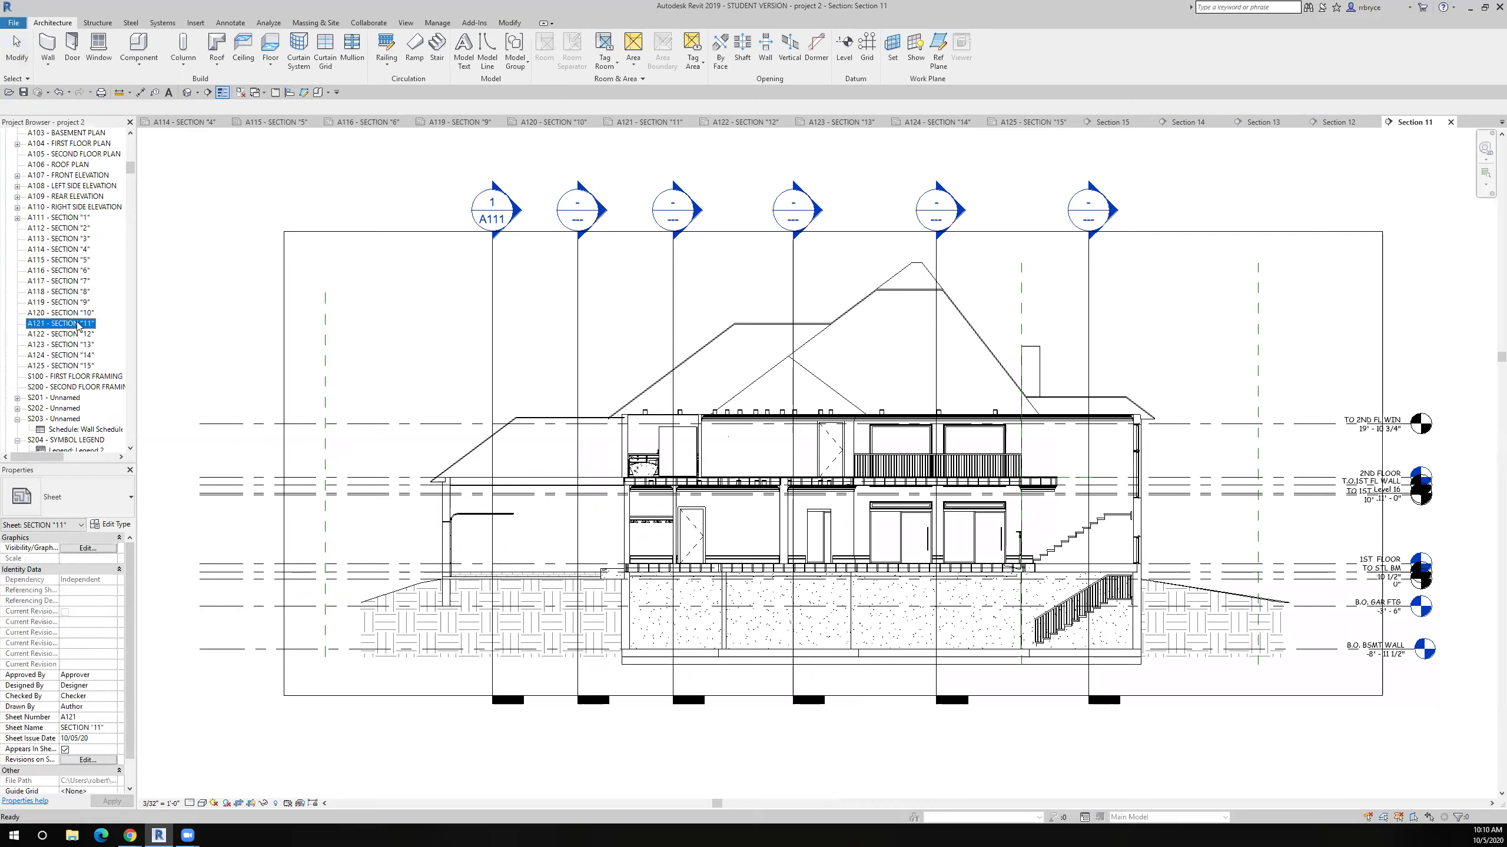
scroll(77, 325, up, 8)
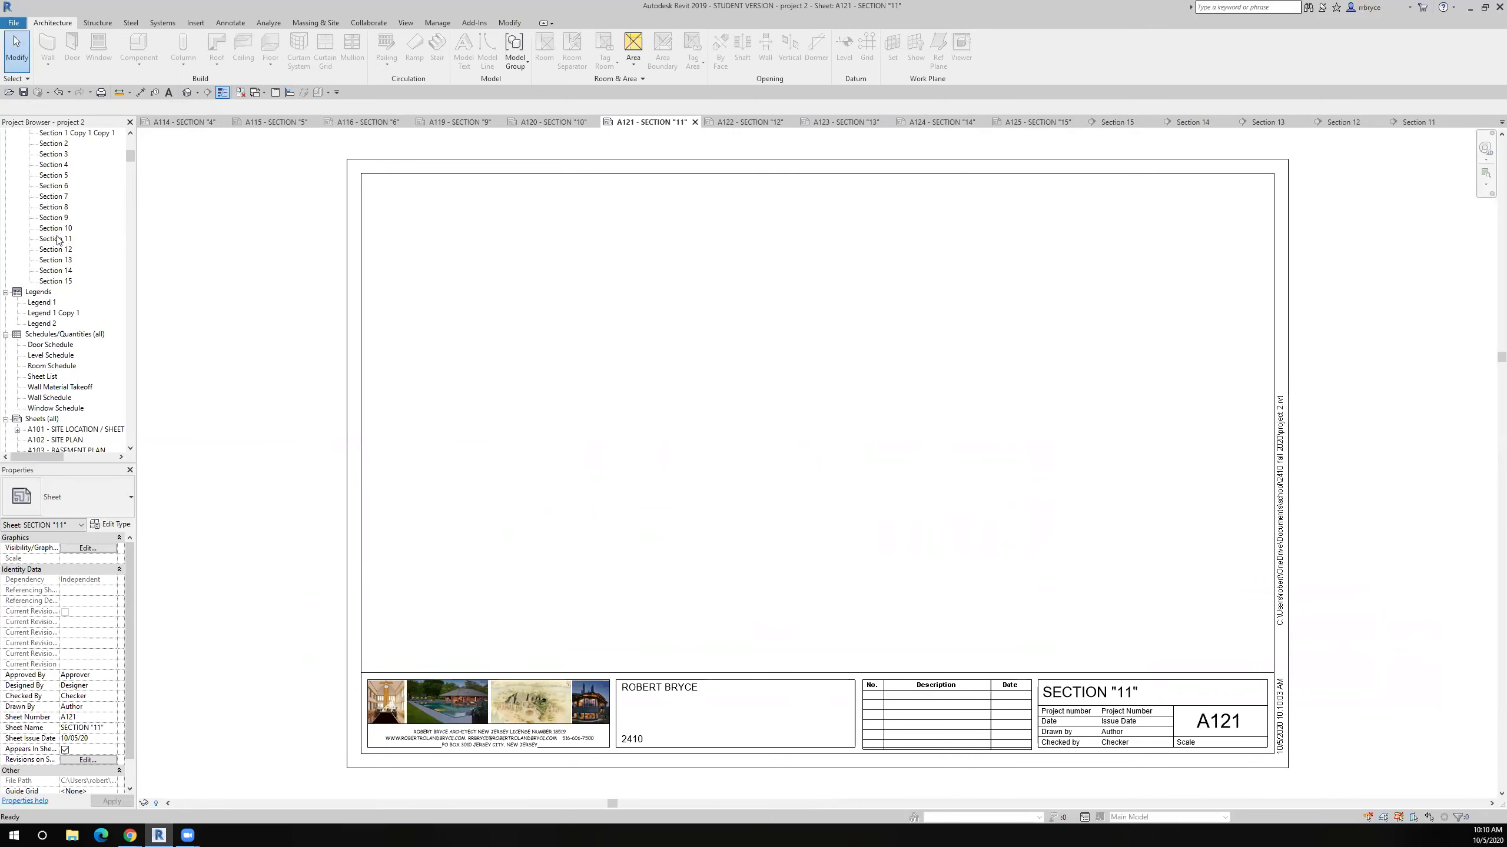
click(59, 239)
drag(59, 239, 750, 464)
click(749, 458)
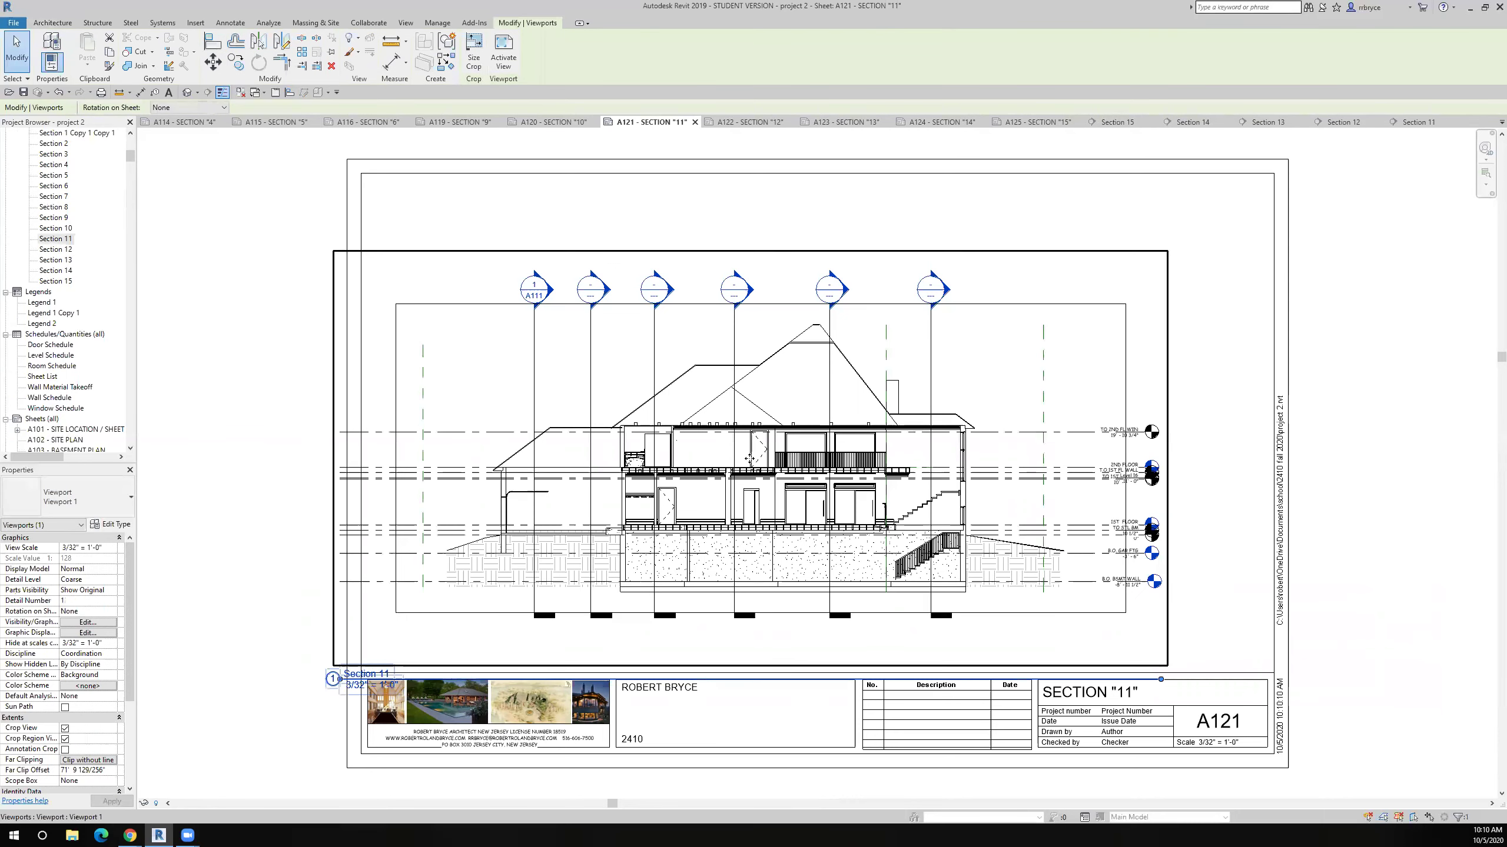
Activate the Section 11 view on sheet A121 and set its view scale to 1/8" = 1'-0".
right_click(750, 459)
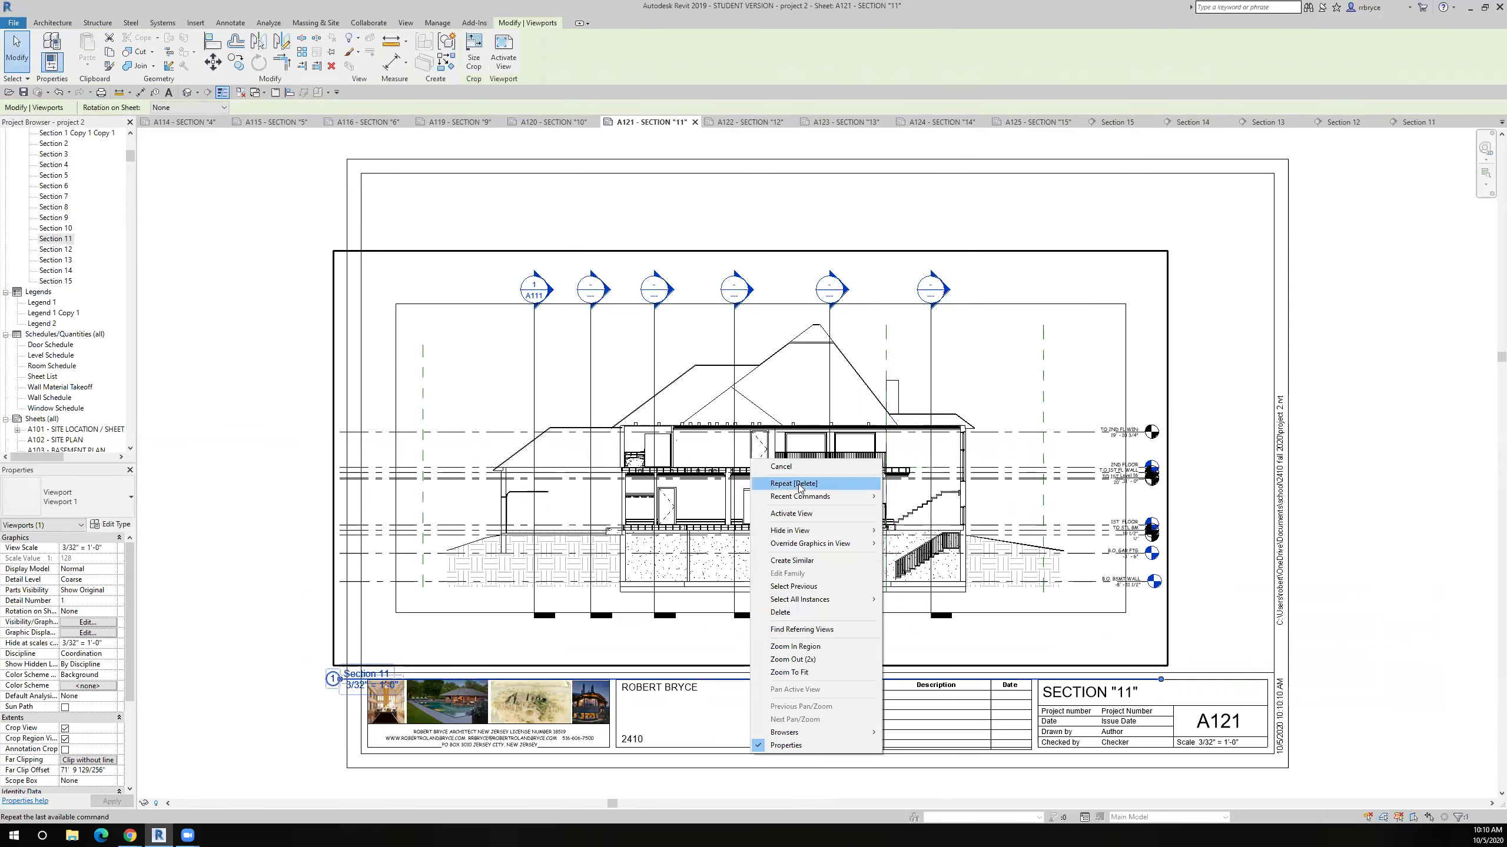
click(792, 514)
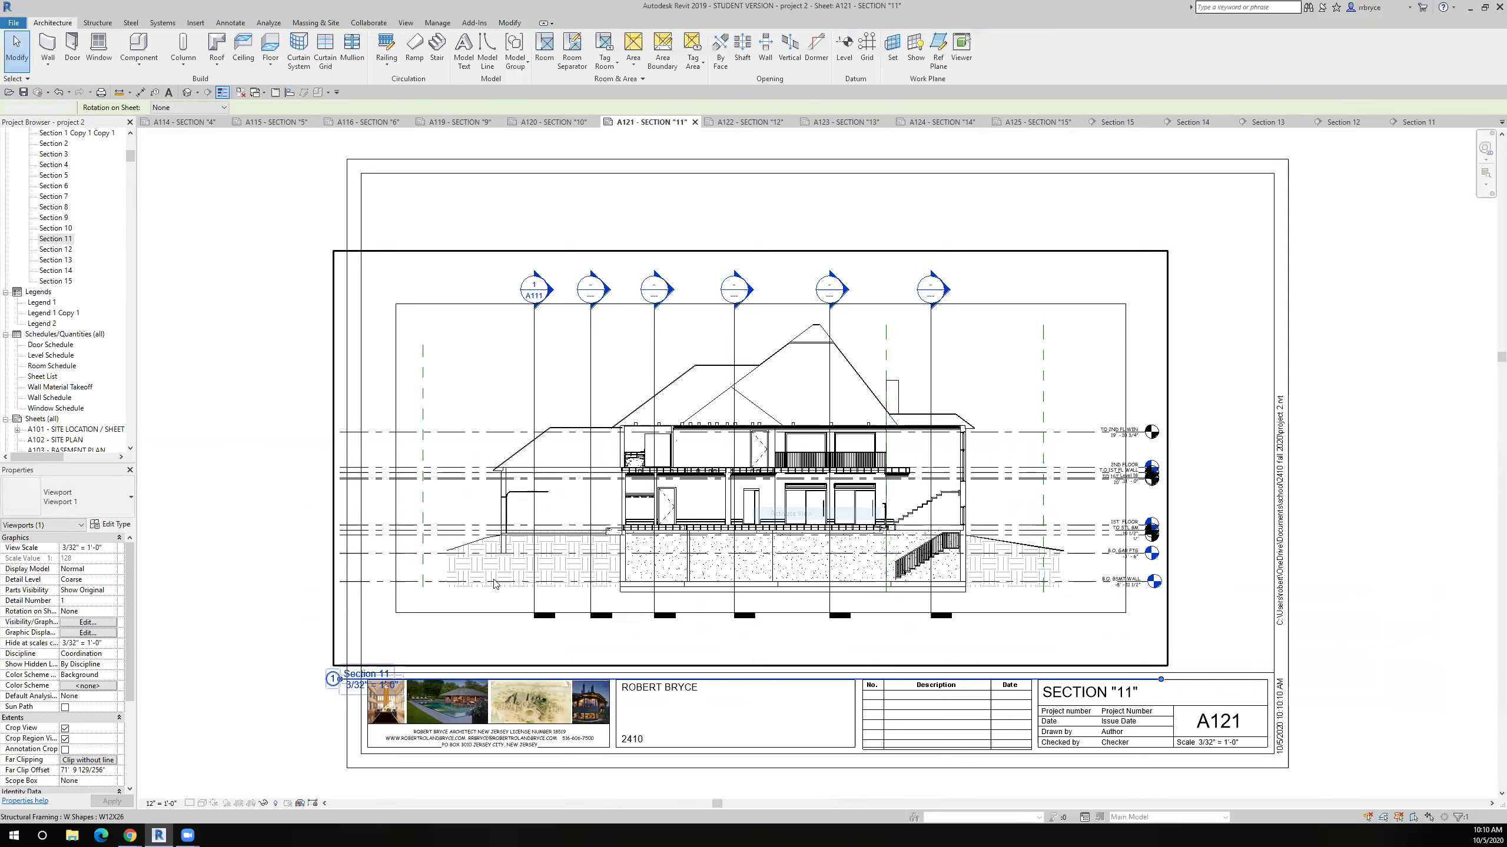
click(162, 802)
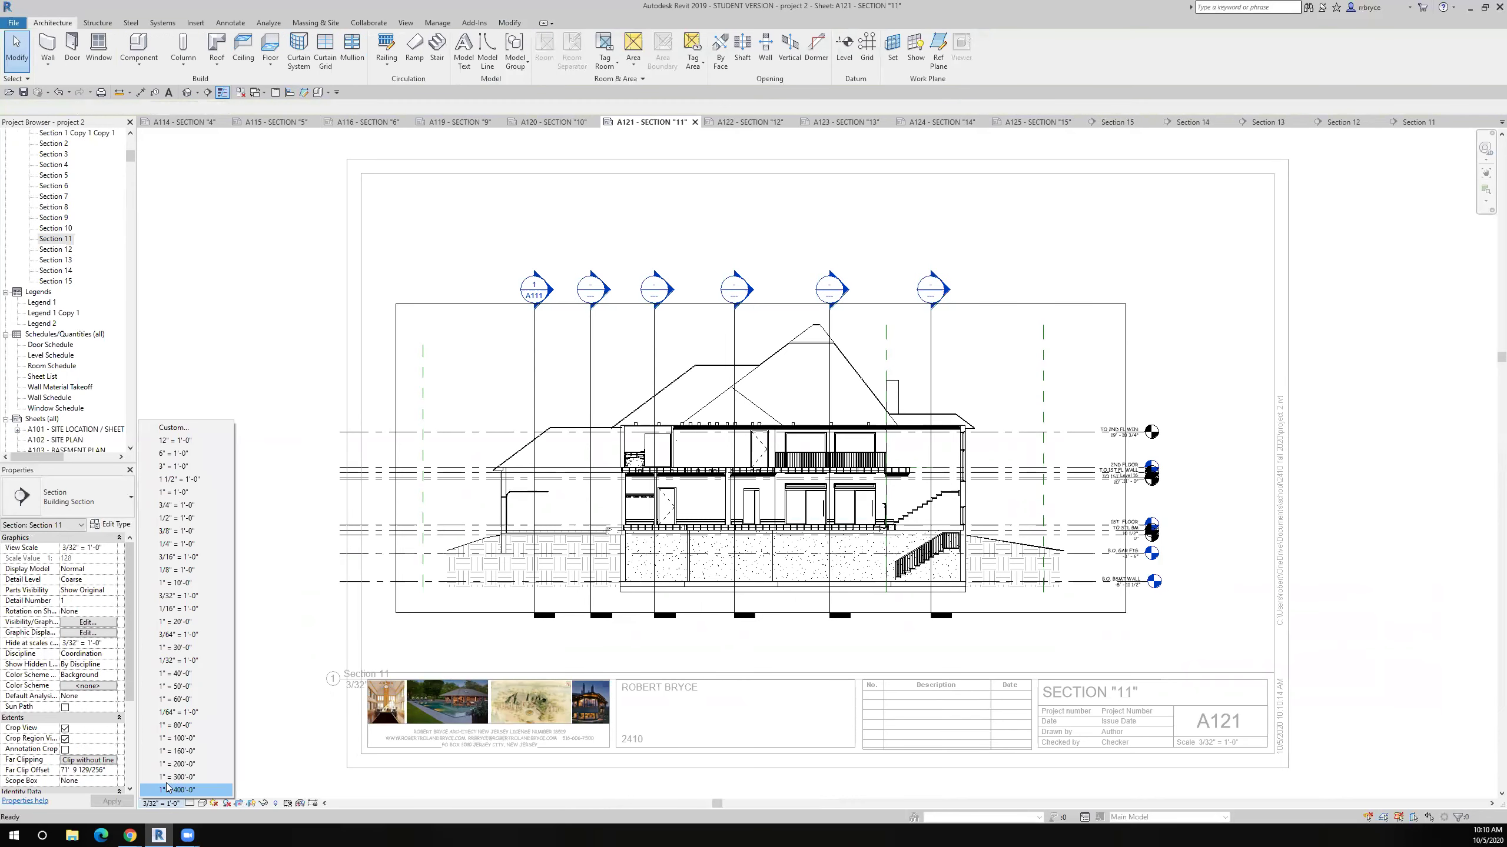
click(181, 570)
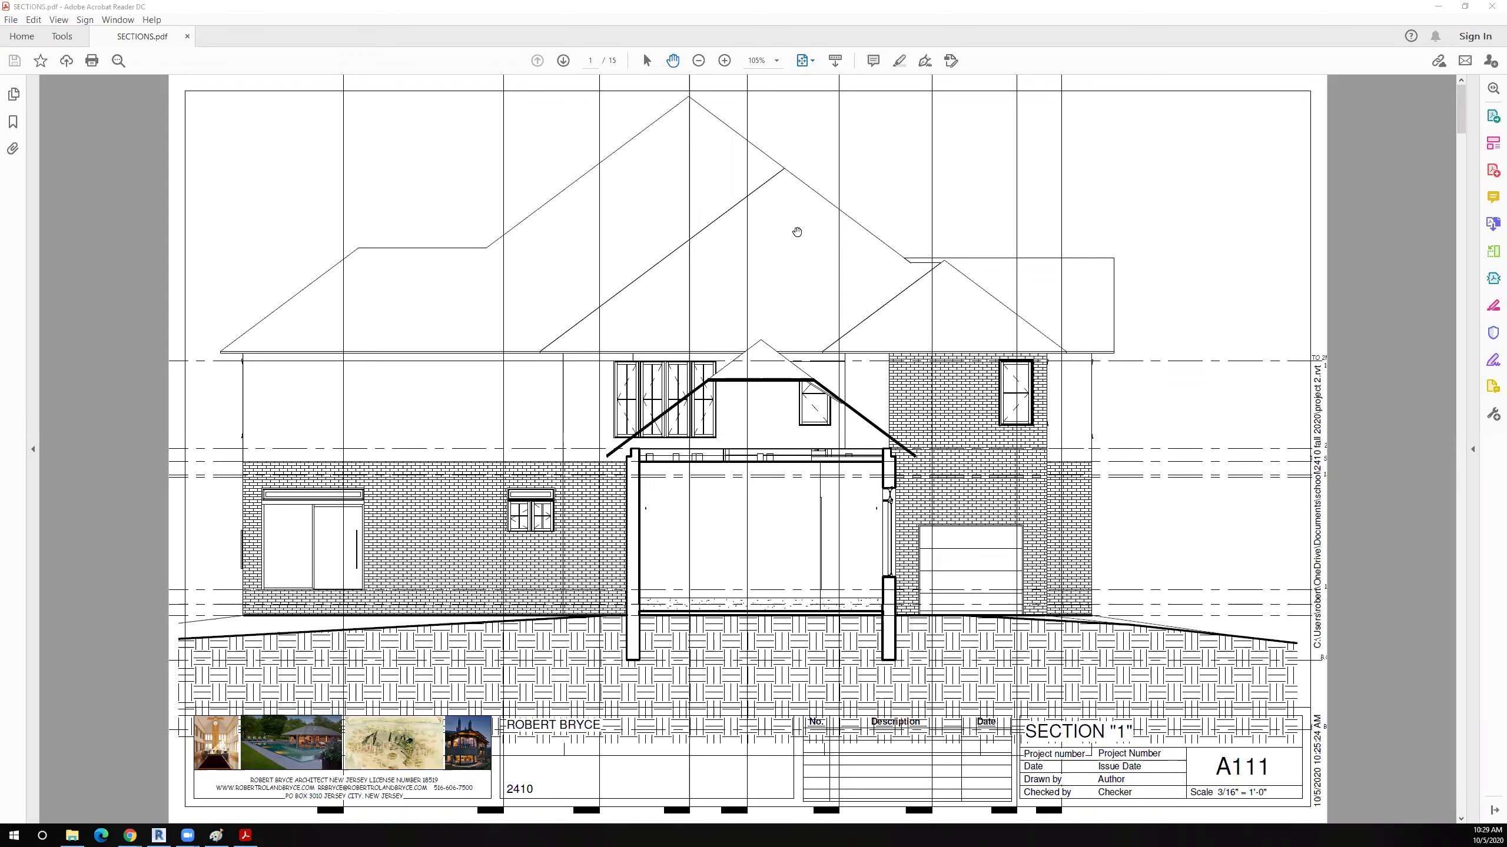
Review SECTIONS.pdf in Acrobat Reader from sheet A111 through A125, examining how each section is positioned and scaled.
scroll(797, 231, down, 3)
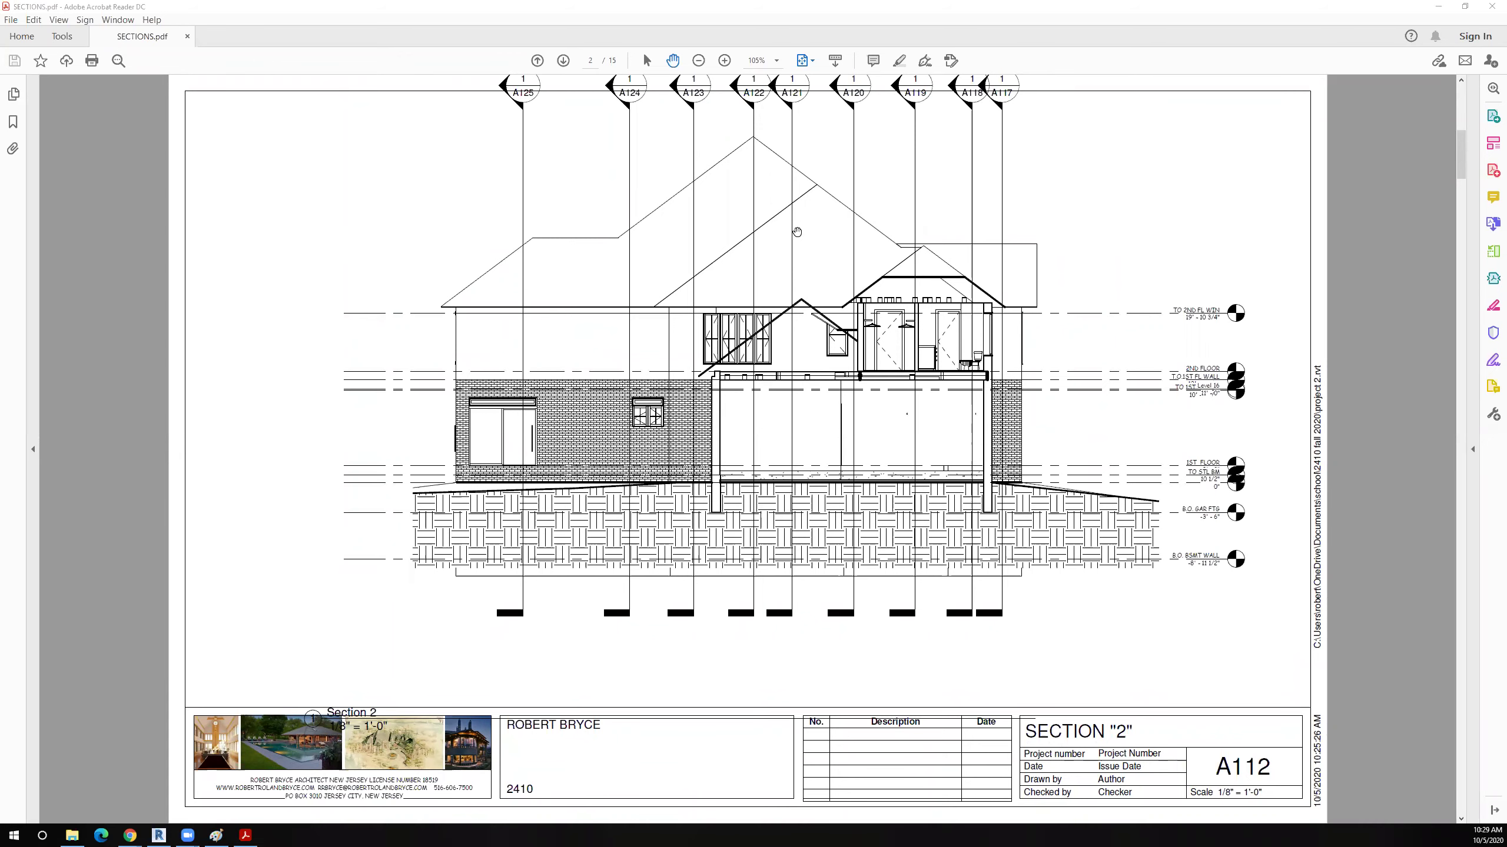
scroll(797, 231, down, 6)
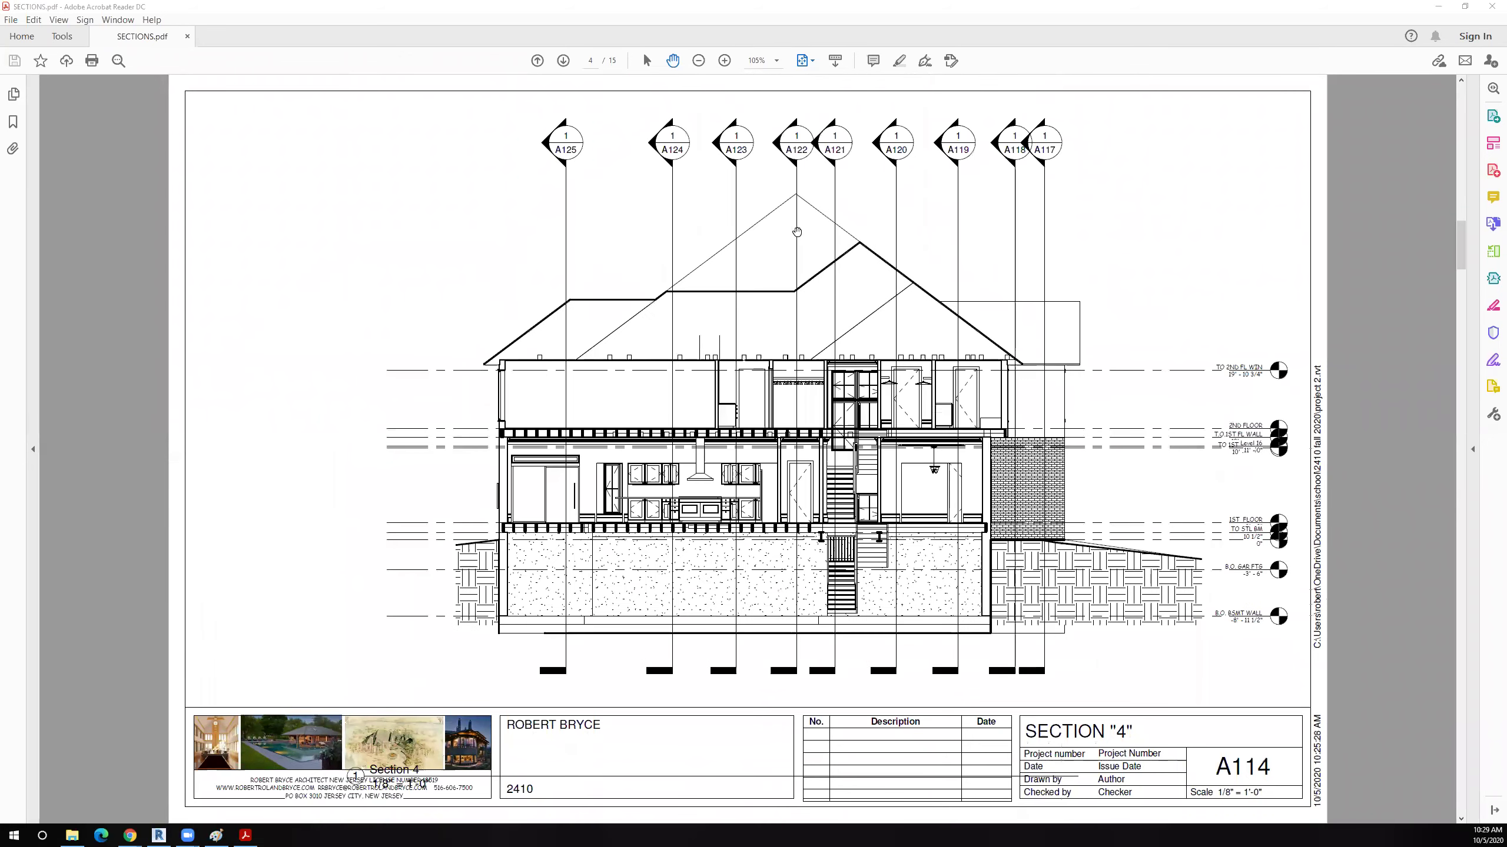
scroll(797, 232, down, 3)
scroll(797, 231, down, 3)
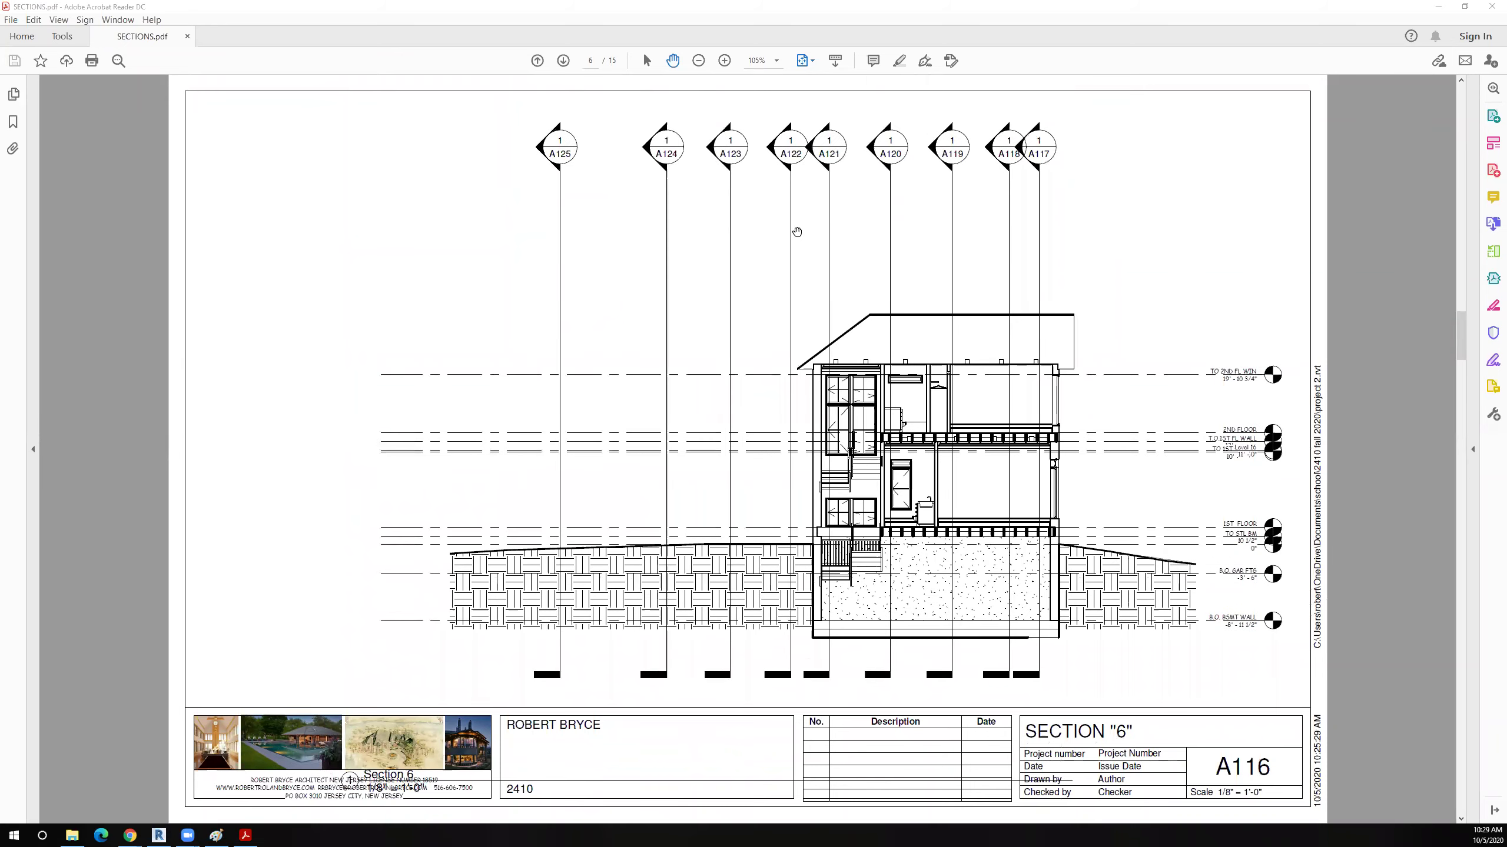
scroll(797, 231, down, 3)
scroll(797, 232, down, 9)
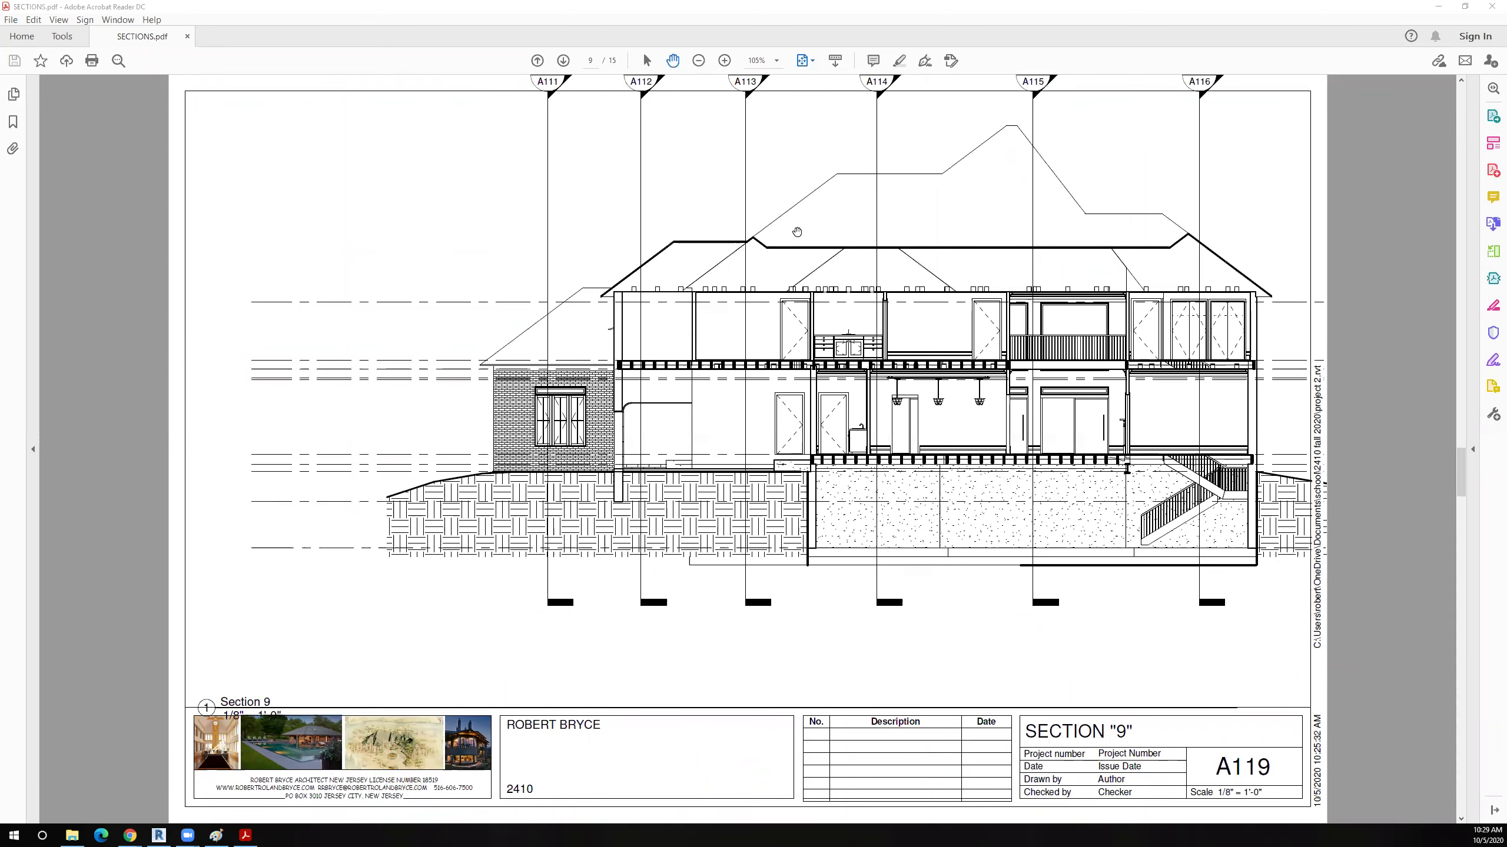
scroll(797, 231, down, 6)
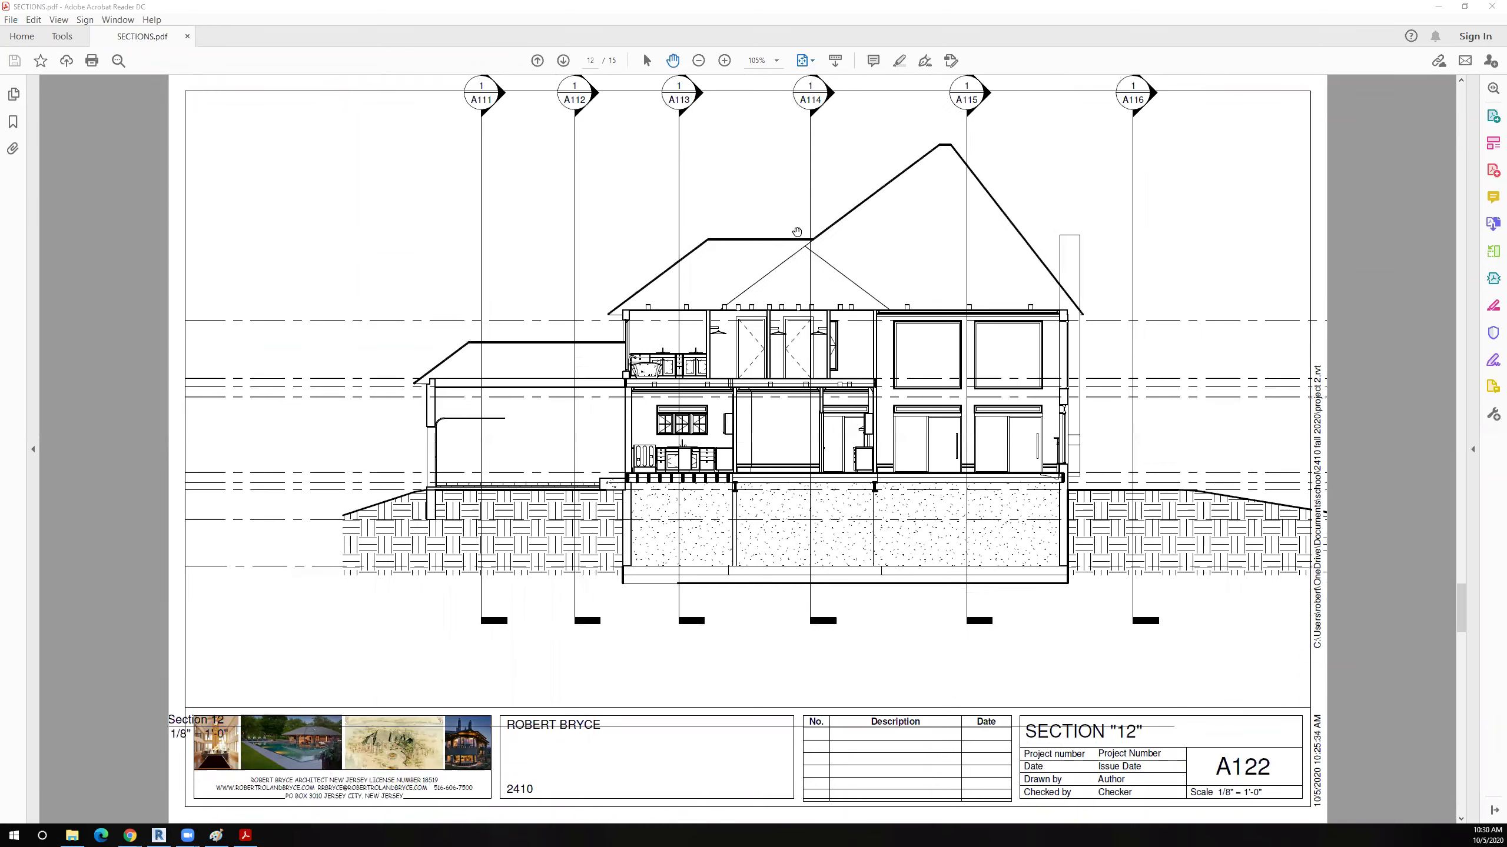
scroll(797, 231, down, 3)
scroll(797, 231, down, 6)
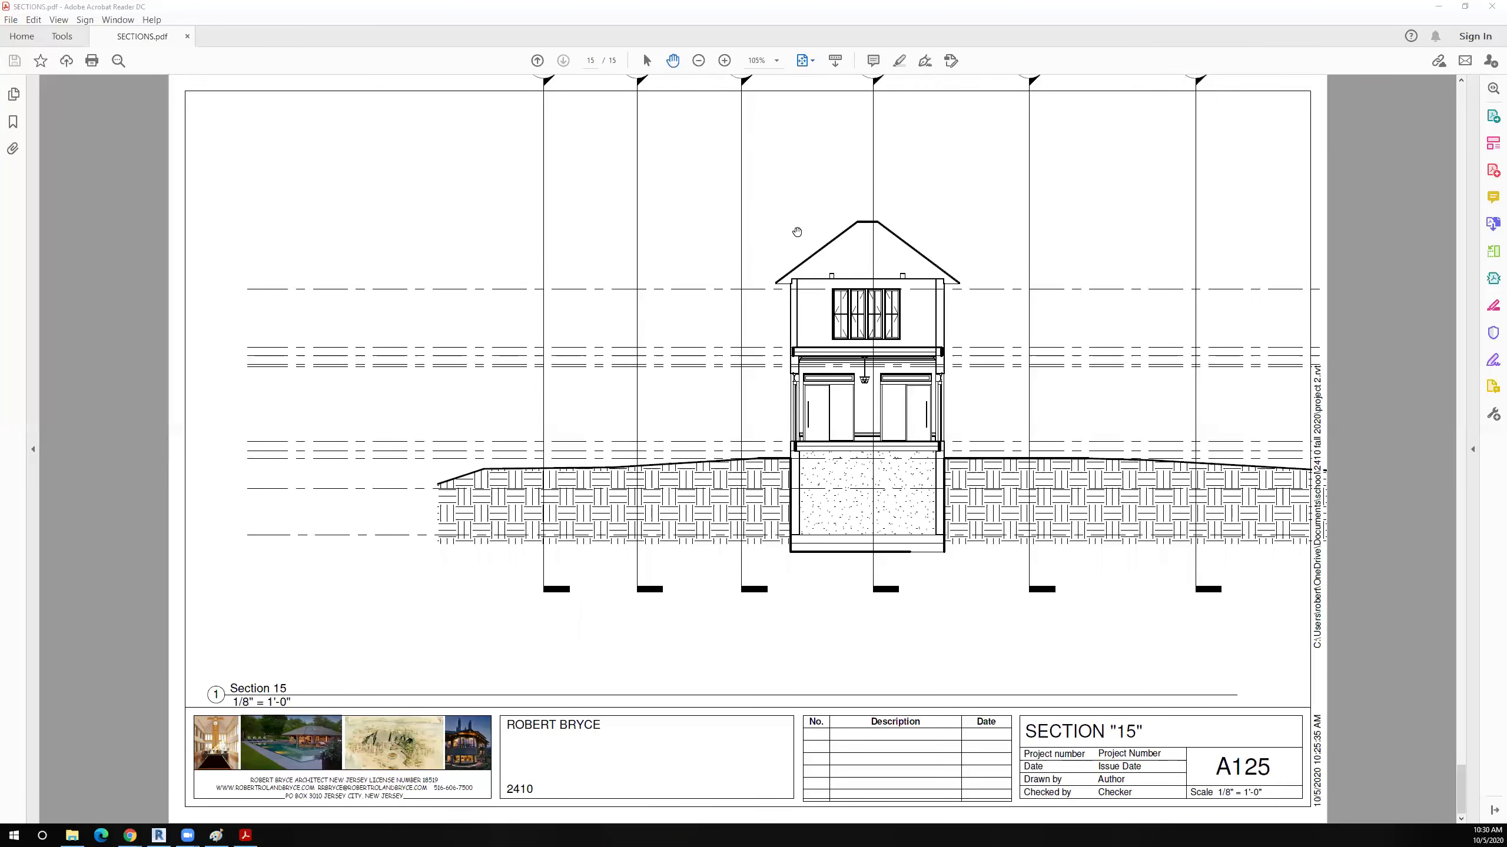
Return to sheet A111 in SECTIONS.pdf and compare how the section drawings shift position from sheet to sheet.
scroll(797, 232, up, 12)
scroll(797, 231, up, 20)
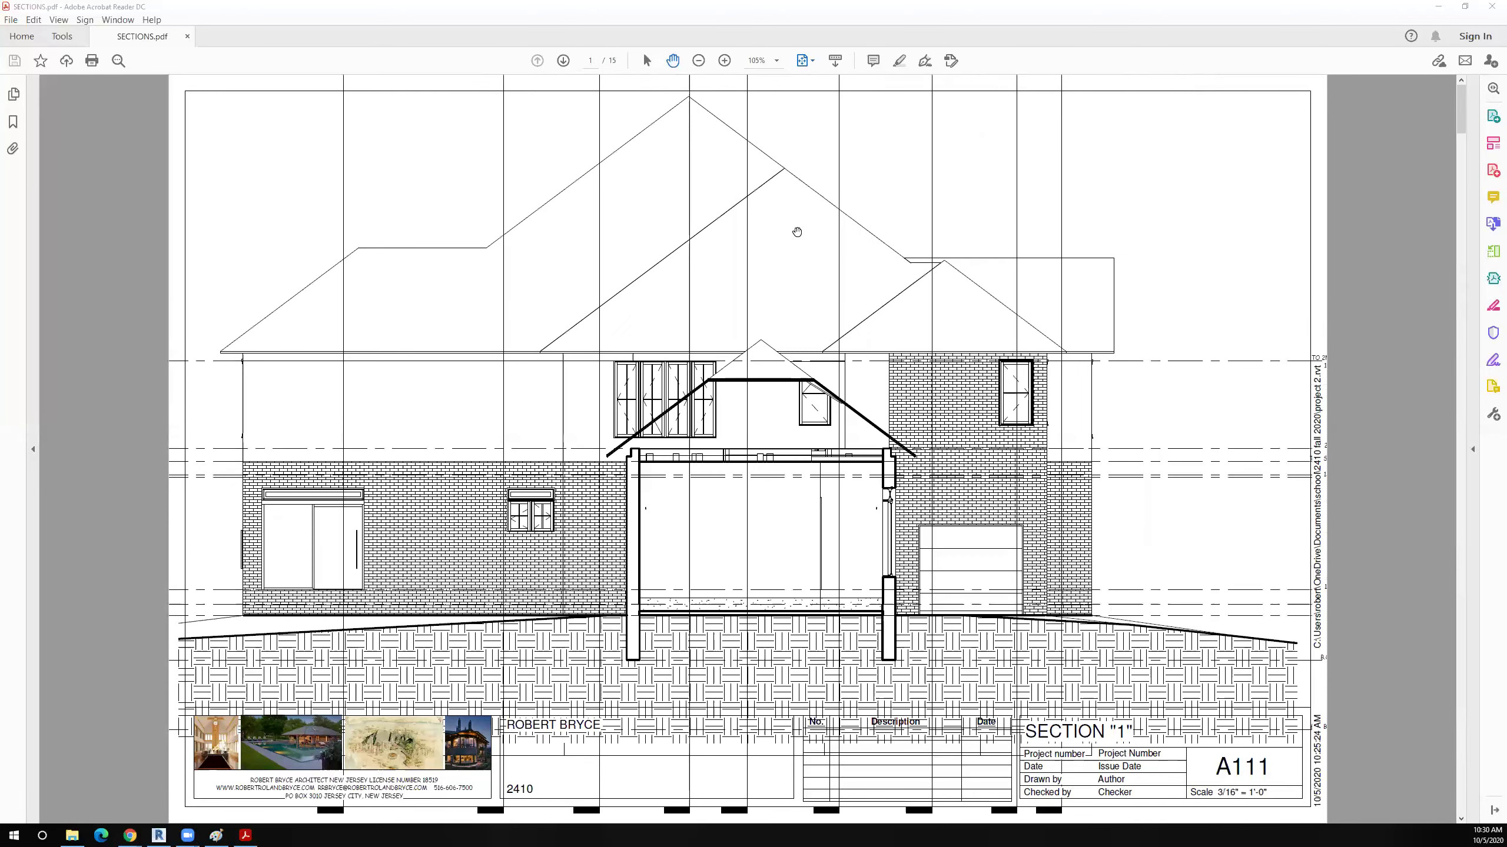
scroll(797, 232, down, 3)
scroll(797, 231, down, 3)
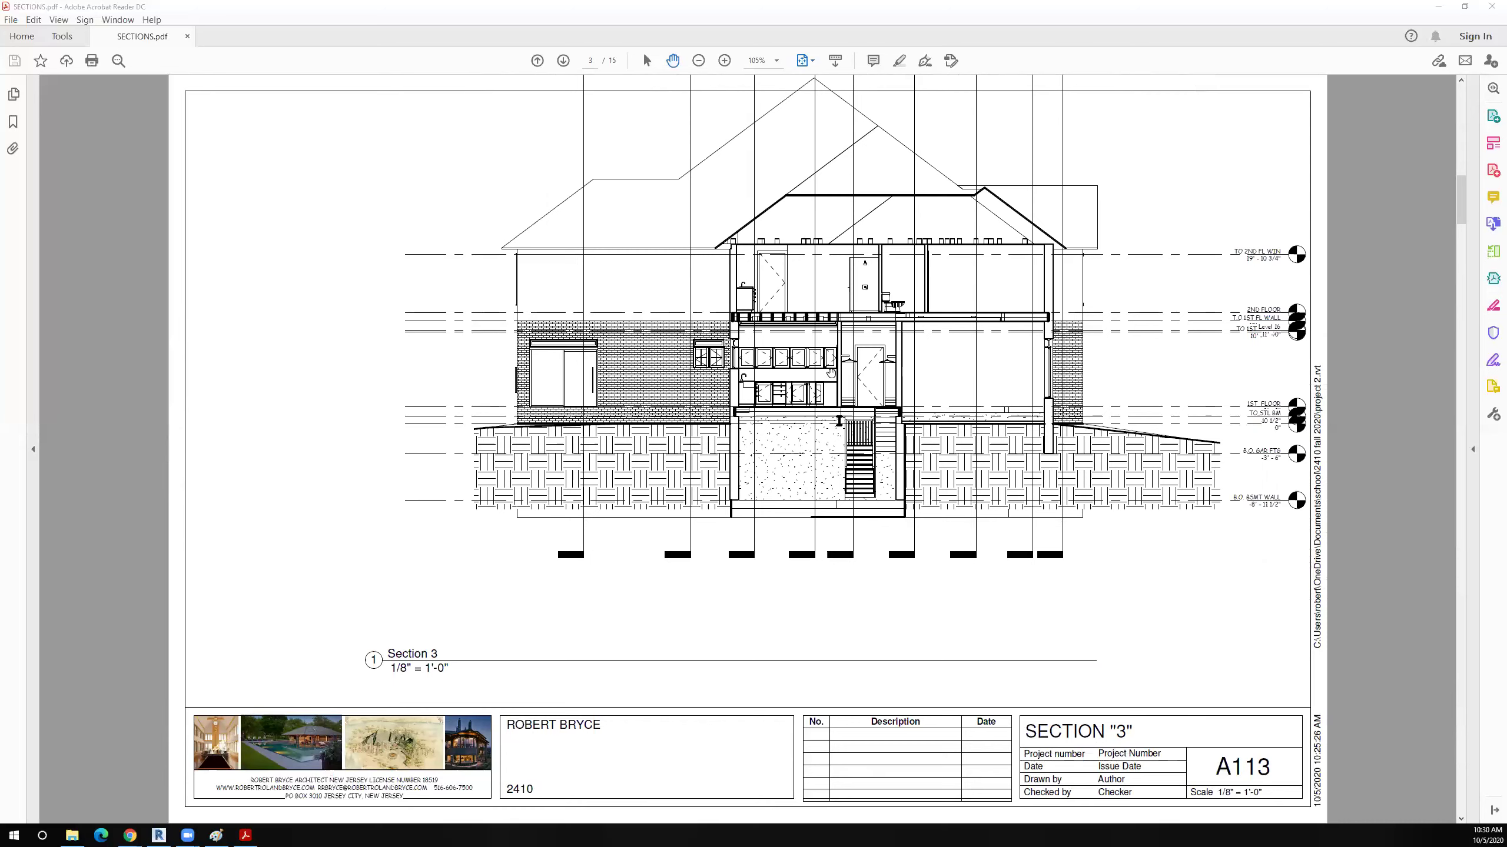
scroll(830, 373, down, 3)
scroll(831, 374, down, 3)
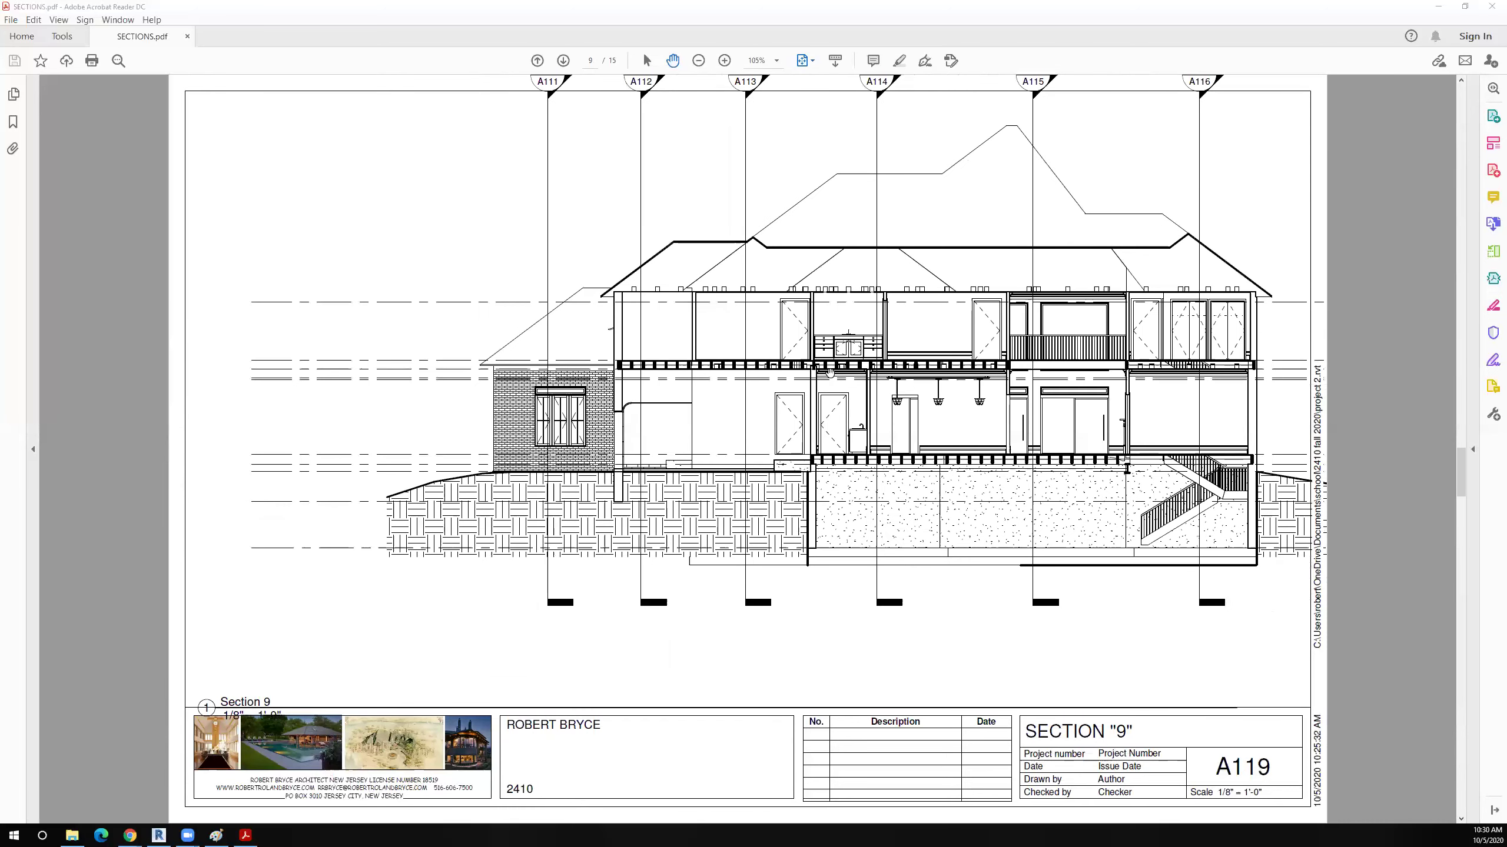
scroll(831, 374, down, 6)
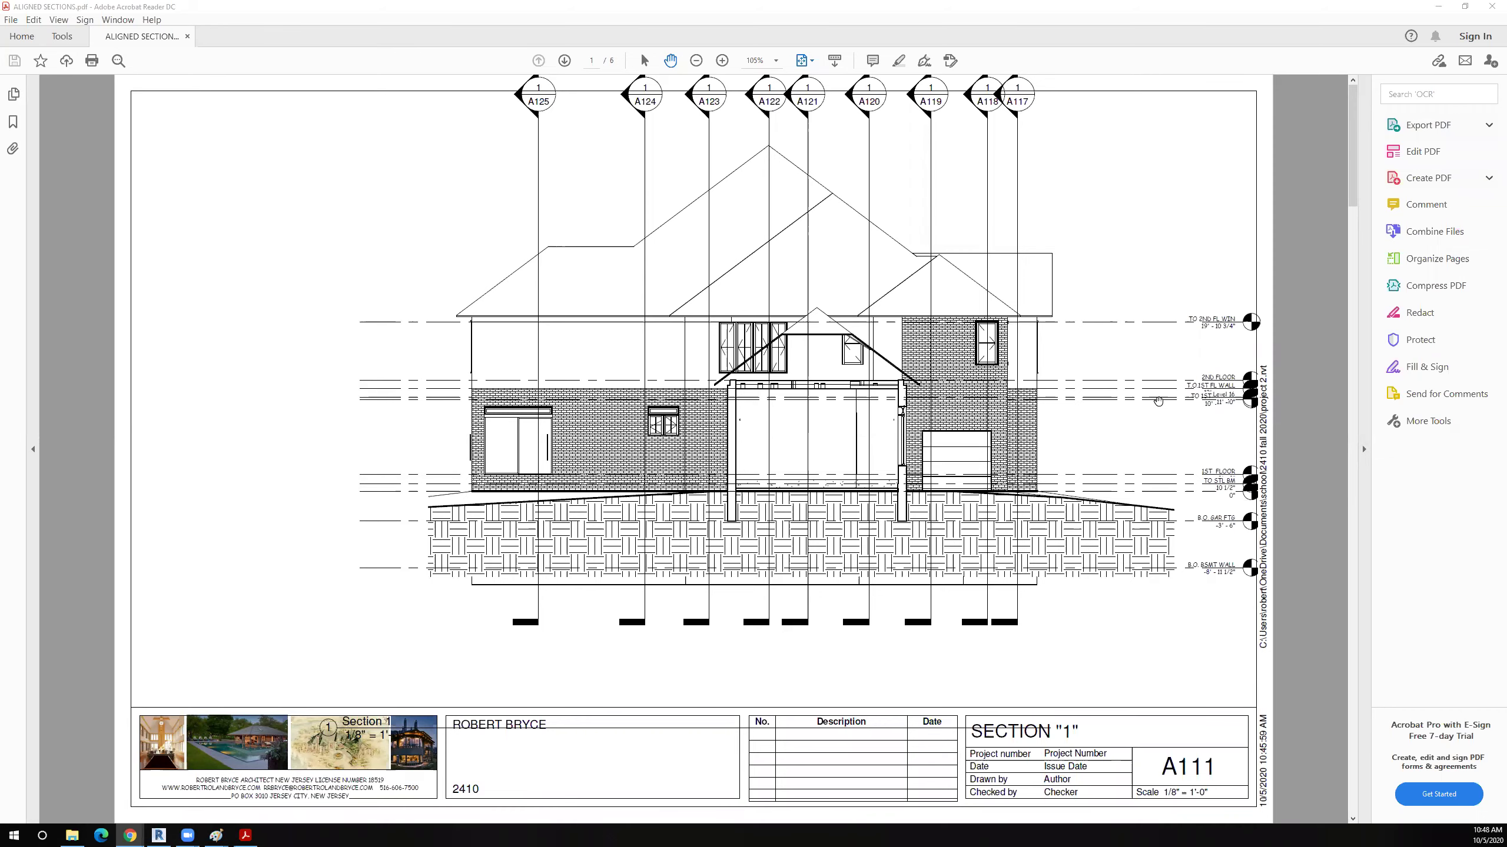
Review the aligned sections PDF from sheet A111 to A116 and back, examining the alignment of markers and level lines.
scroll(1157, 401, down, 2)
scroll(1158, 401, down, 2)
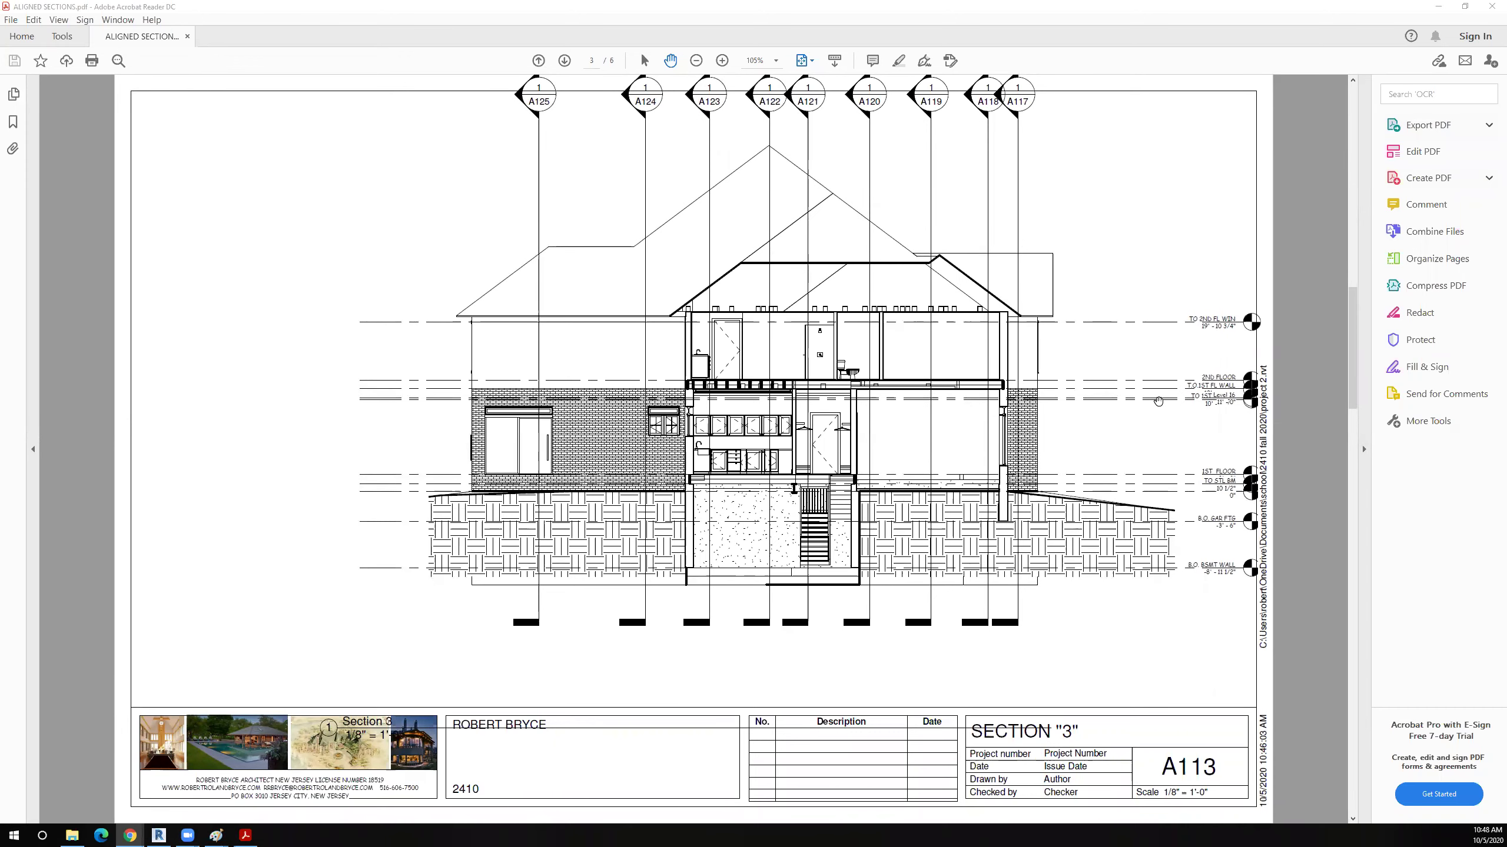
scroll(1158, 402, down, 2)
scroll(1157, 402, down, 2)
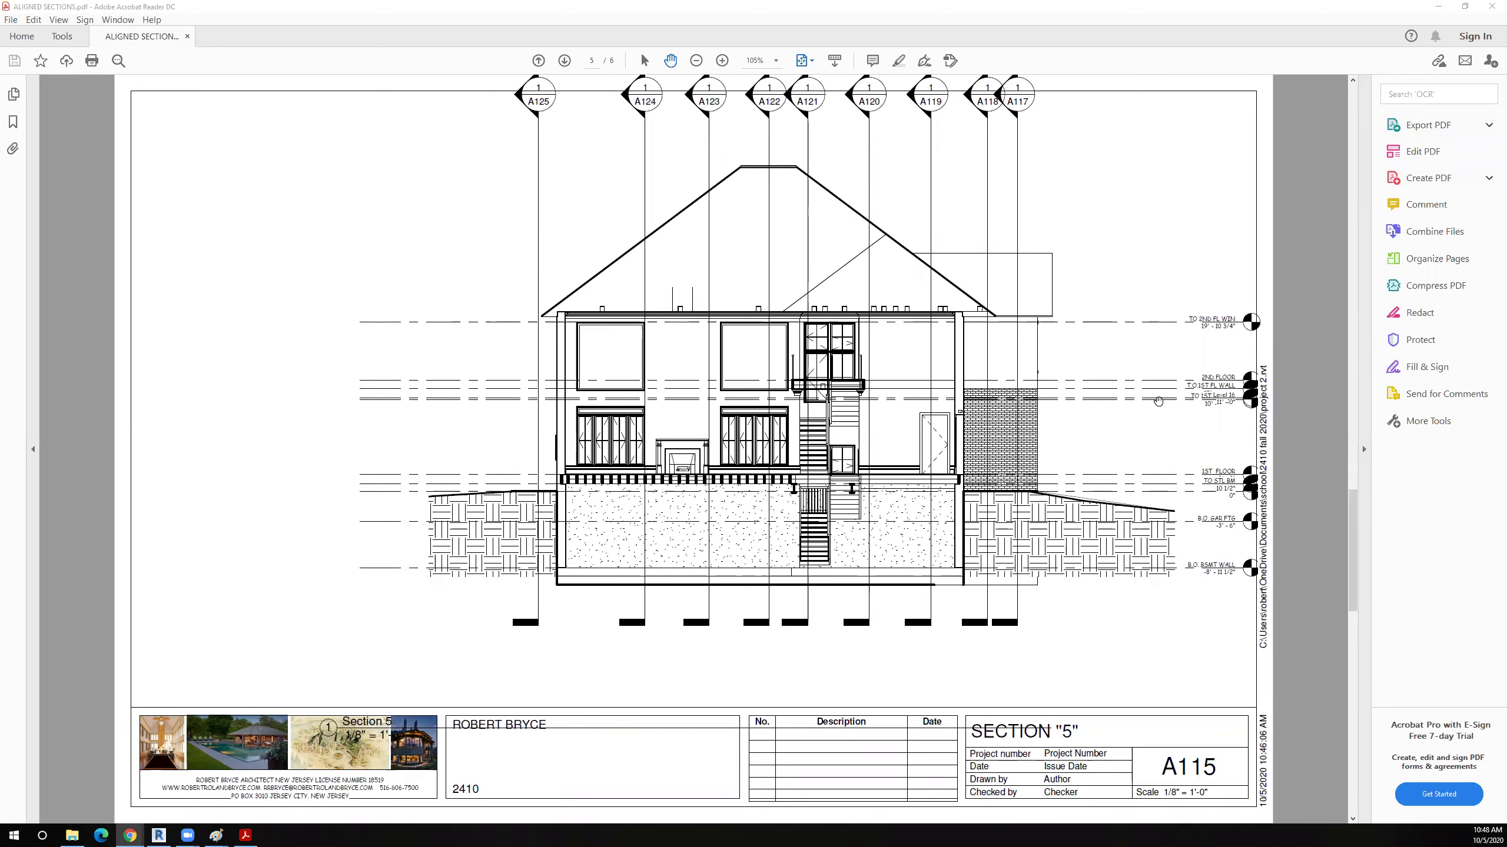
scroll(1158, 402, down, 2)
scroll(1158, 401, up, 2)
scroll(1158, 401, down, 2)
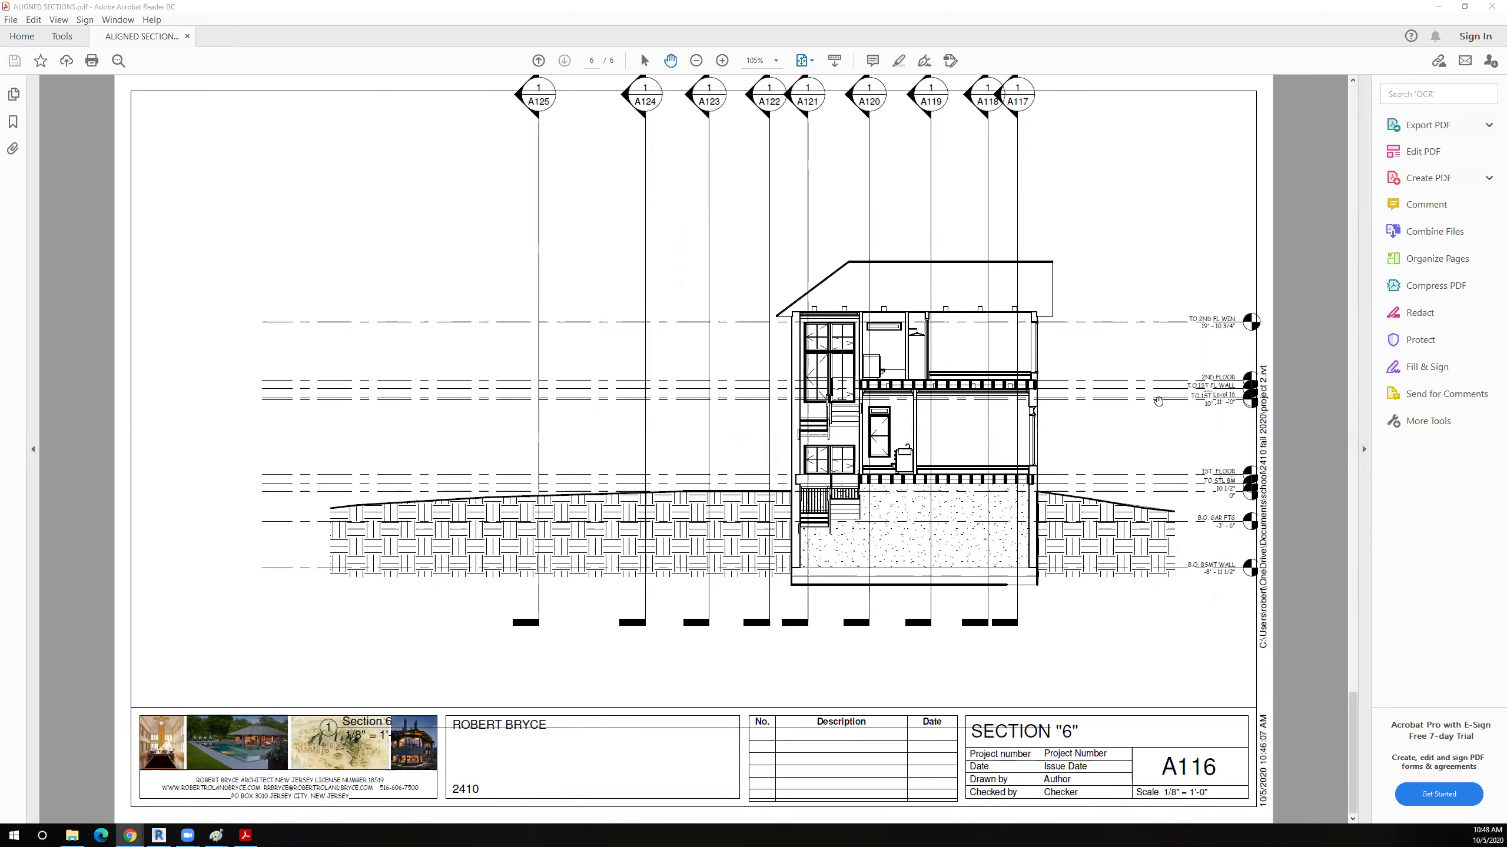
scroll(1157, 402, up, 2)
scroll(1158, 402, up, 6)
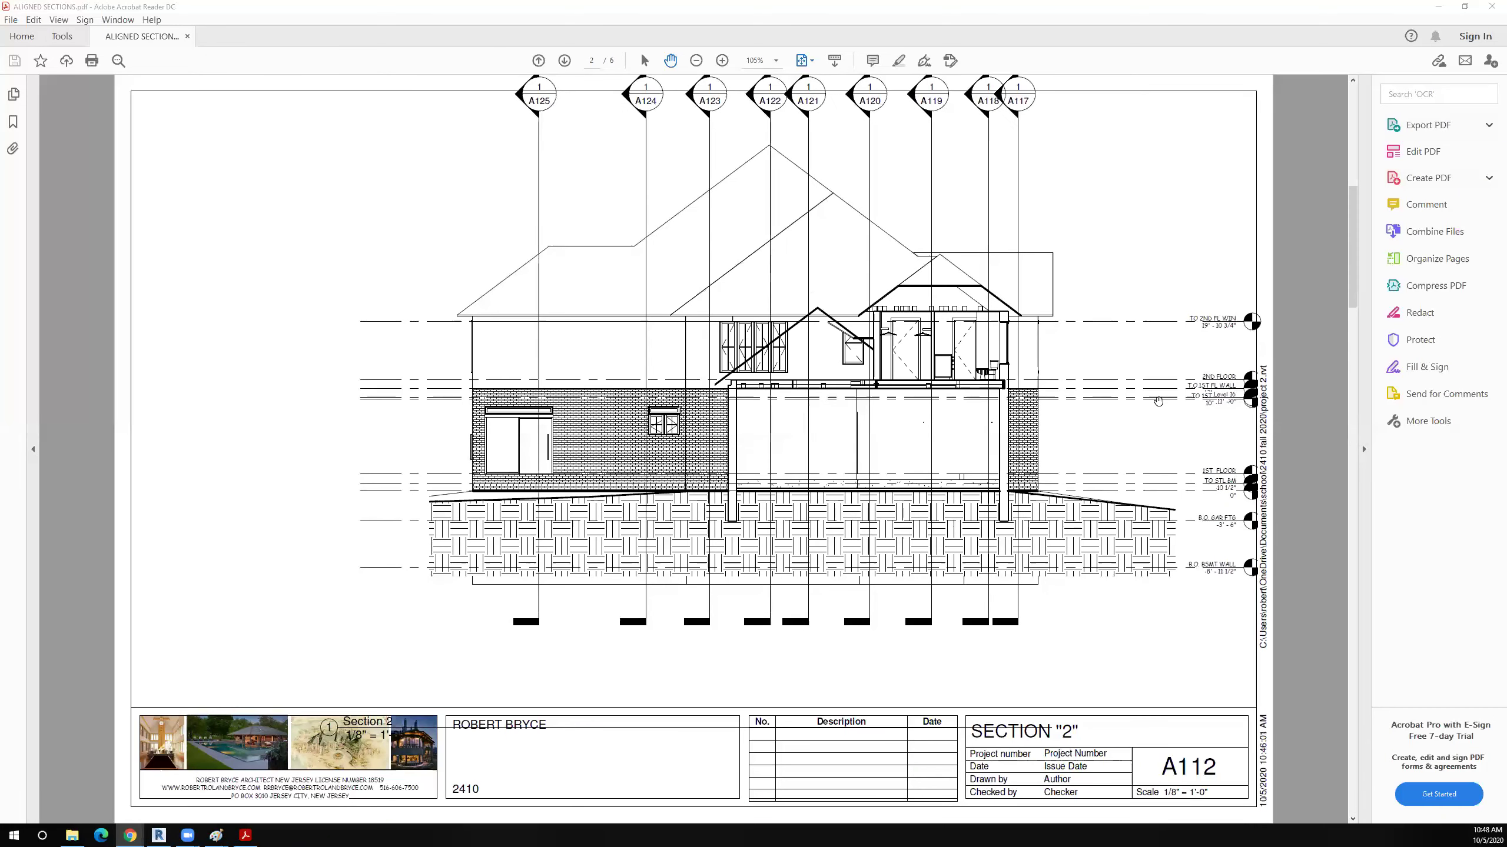
scroll(1157, 401, up, 2)
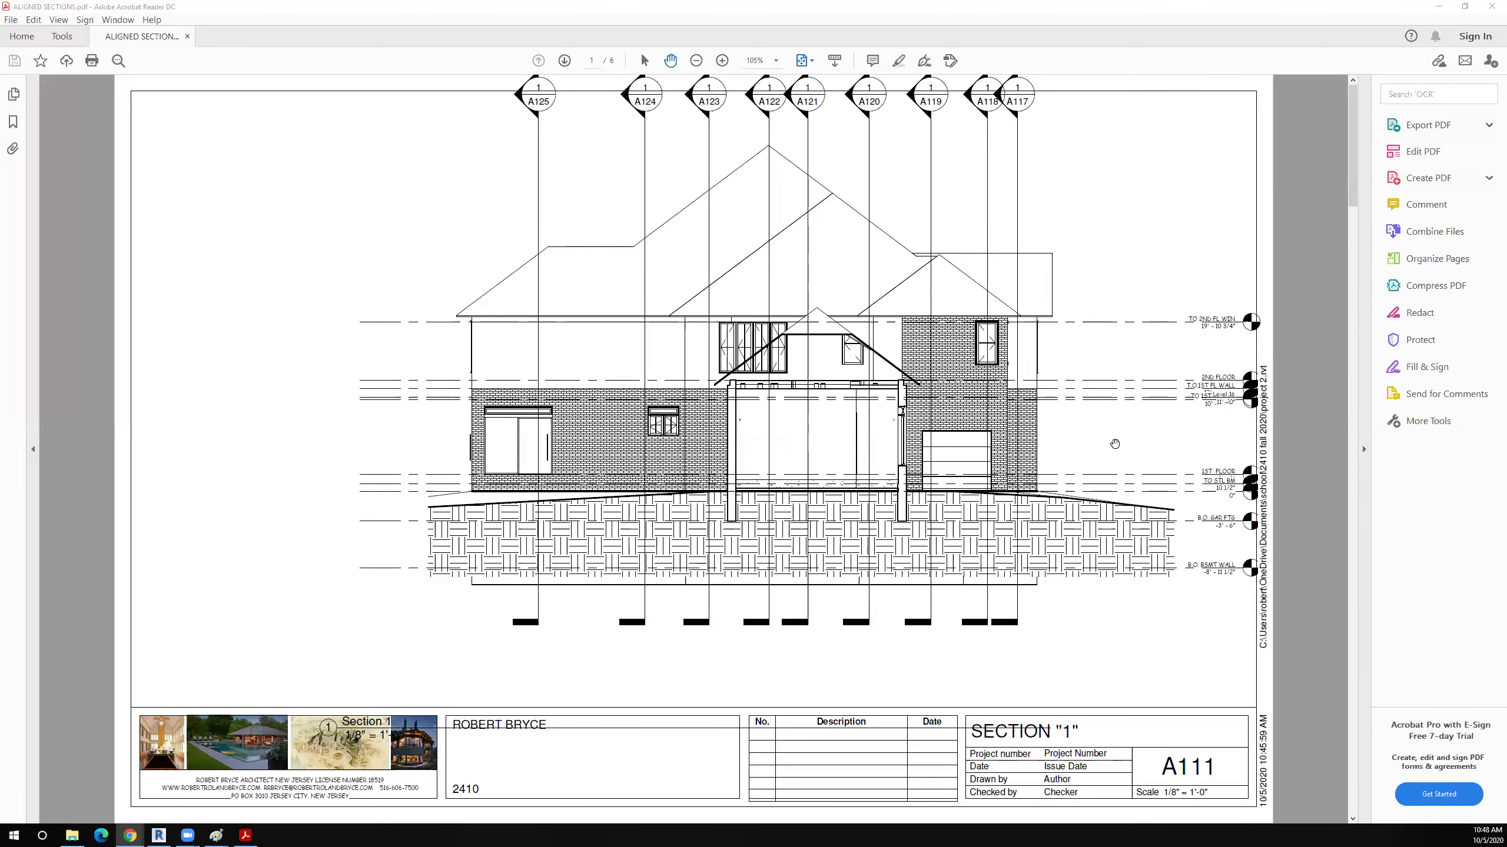
Go through the aligned sheets A111 to A116 one by one, comparing what each section cuts through.
scroll(1110, 440, down, 2)
scroll(1110, 440, down, 1)
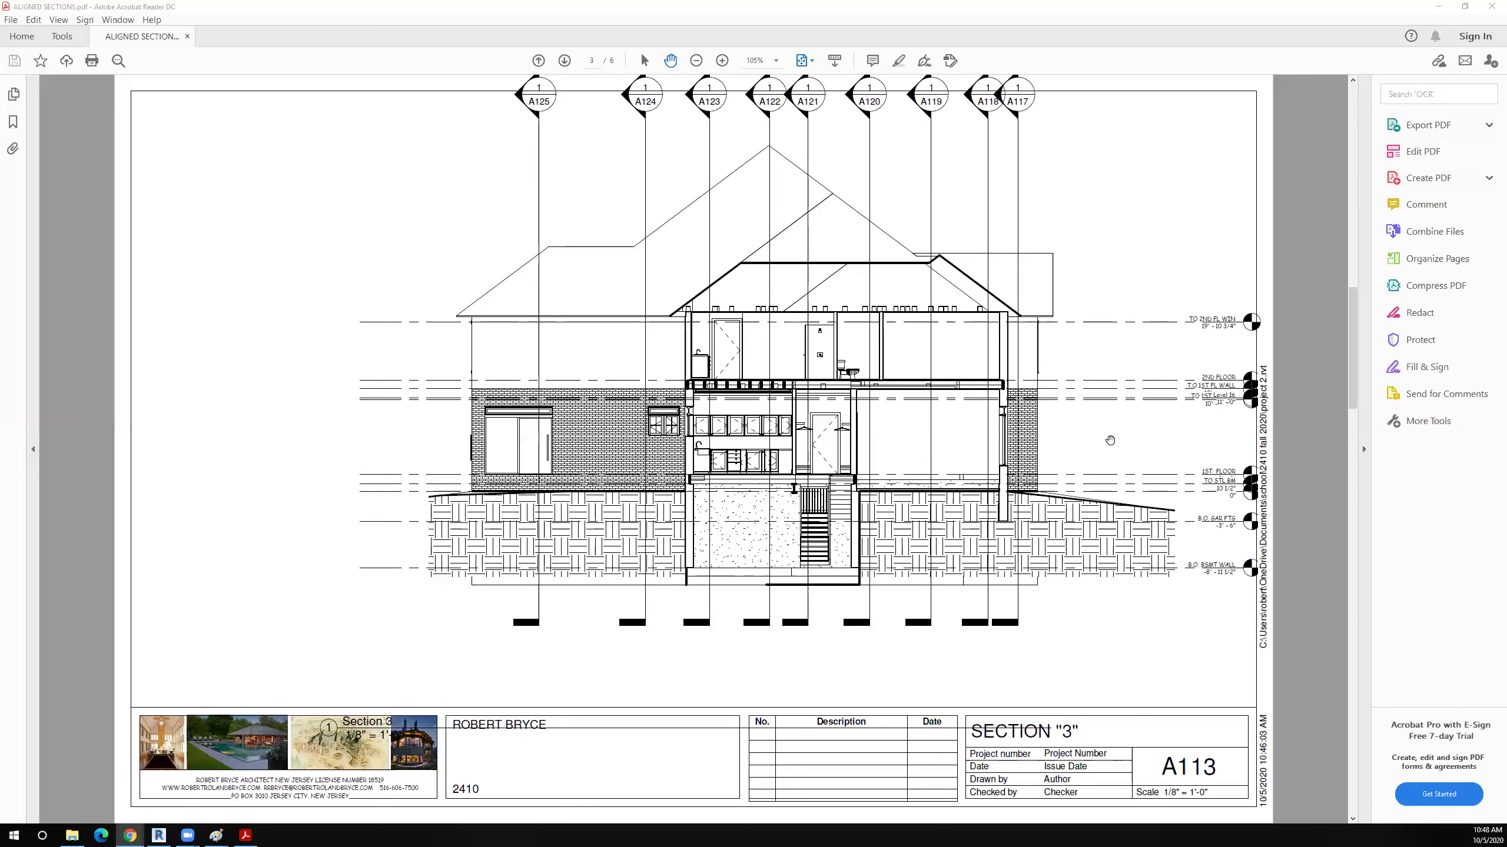
scroll(1110, 440, down, 1)
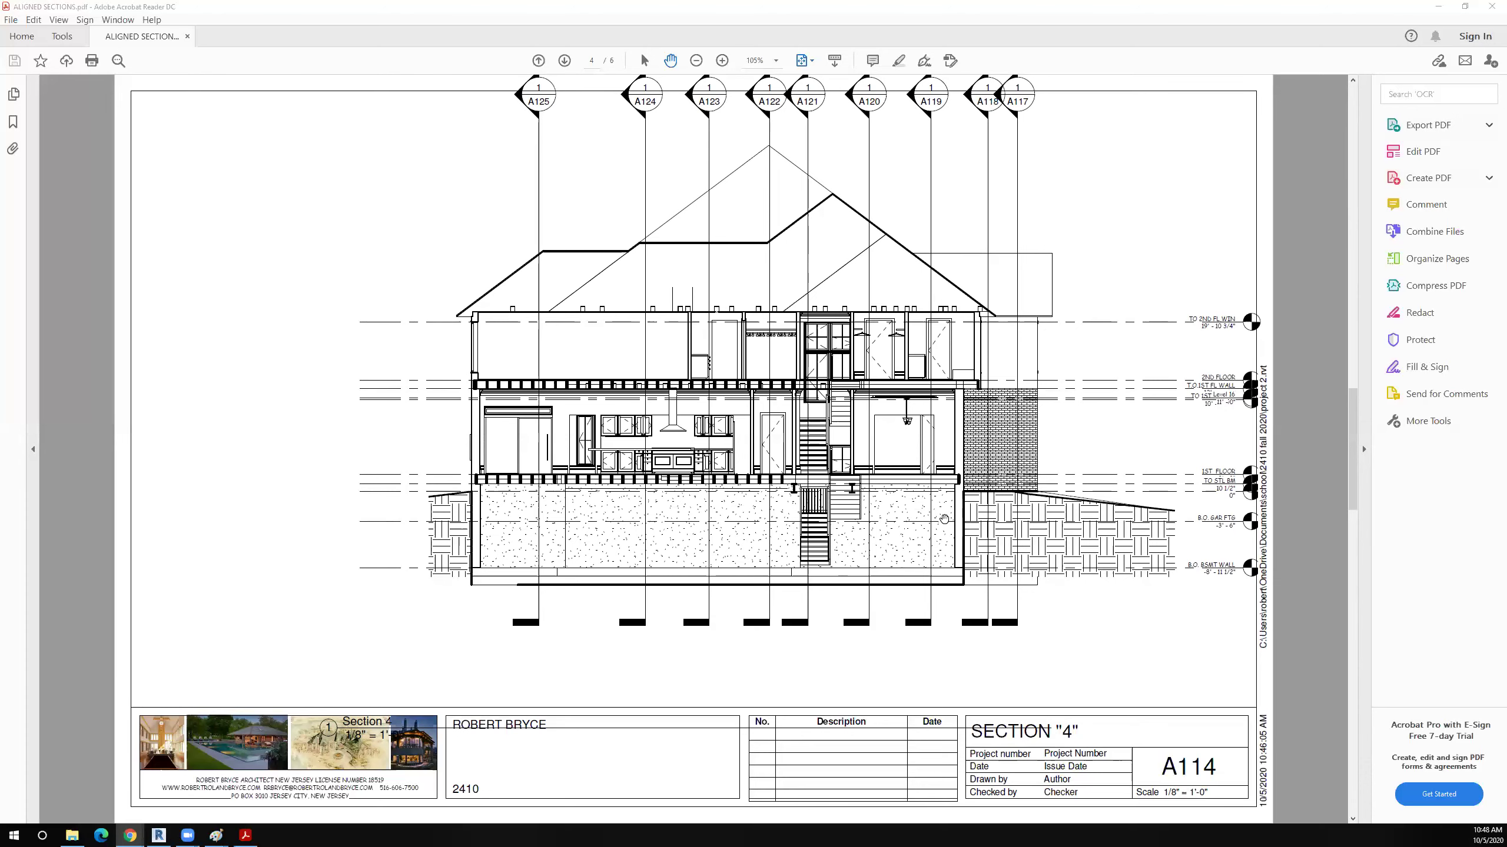
scroll(1100, 620, down, 1)
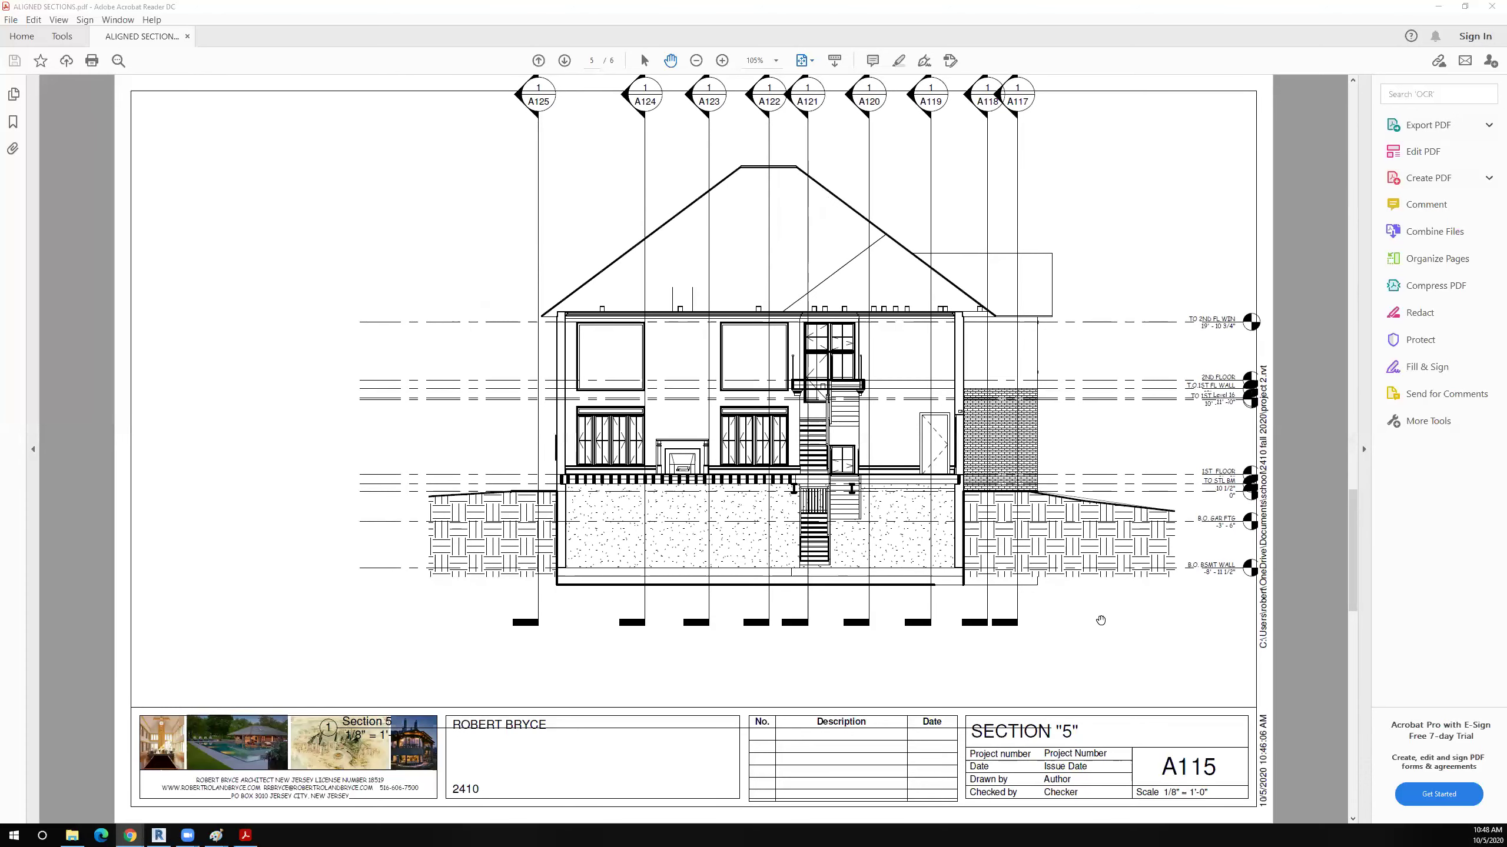
scroll(1101, 620, down, 1)
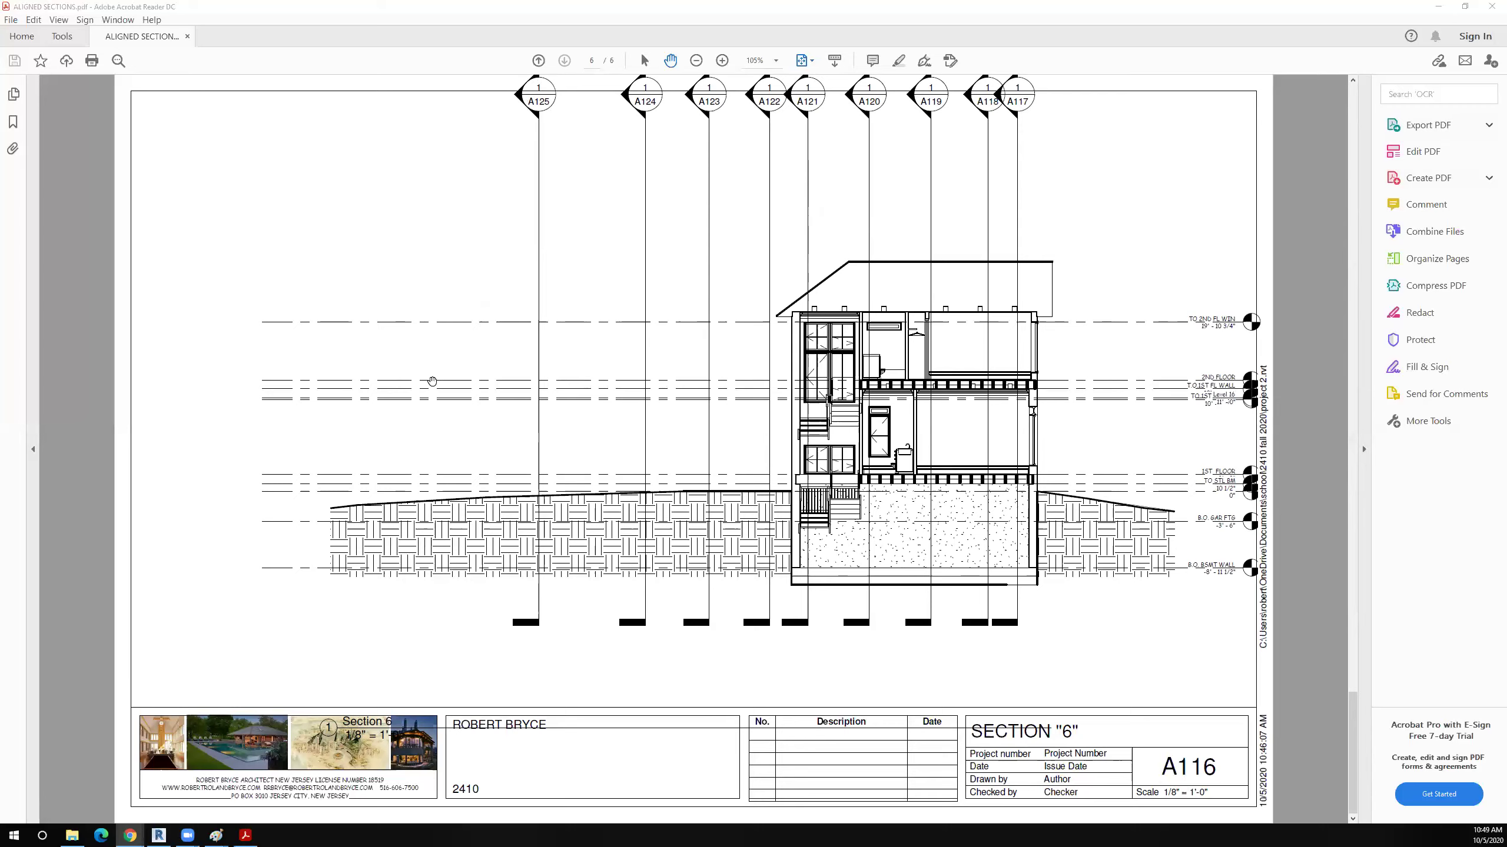
Flip repeatedly between aligned sheets A111 and A116 to check that the building stays in register across the pages.
scroll(753, 583, up, 4)
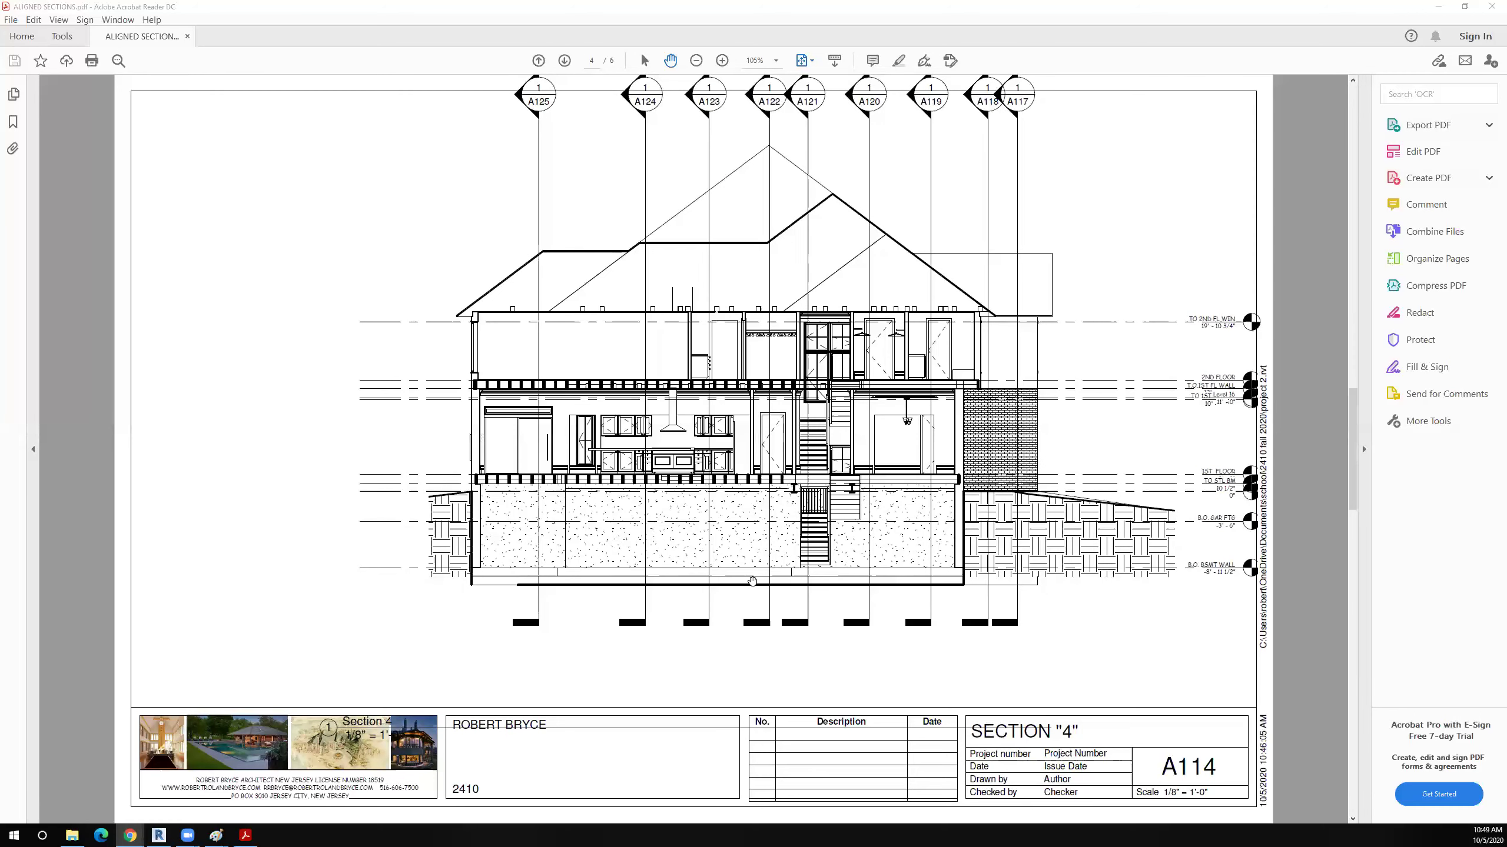
scroll(752, 582, up, 3)
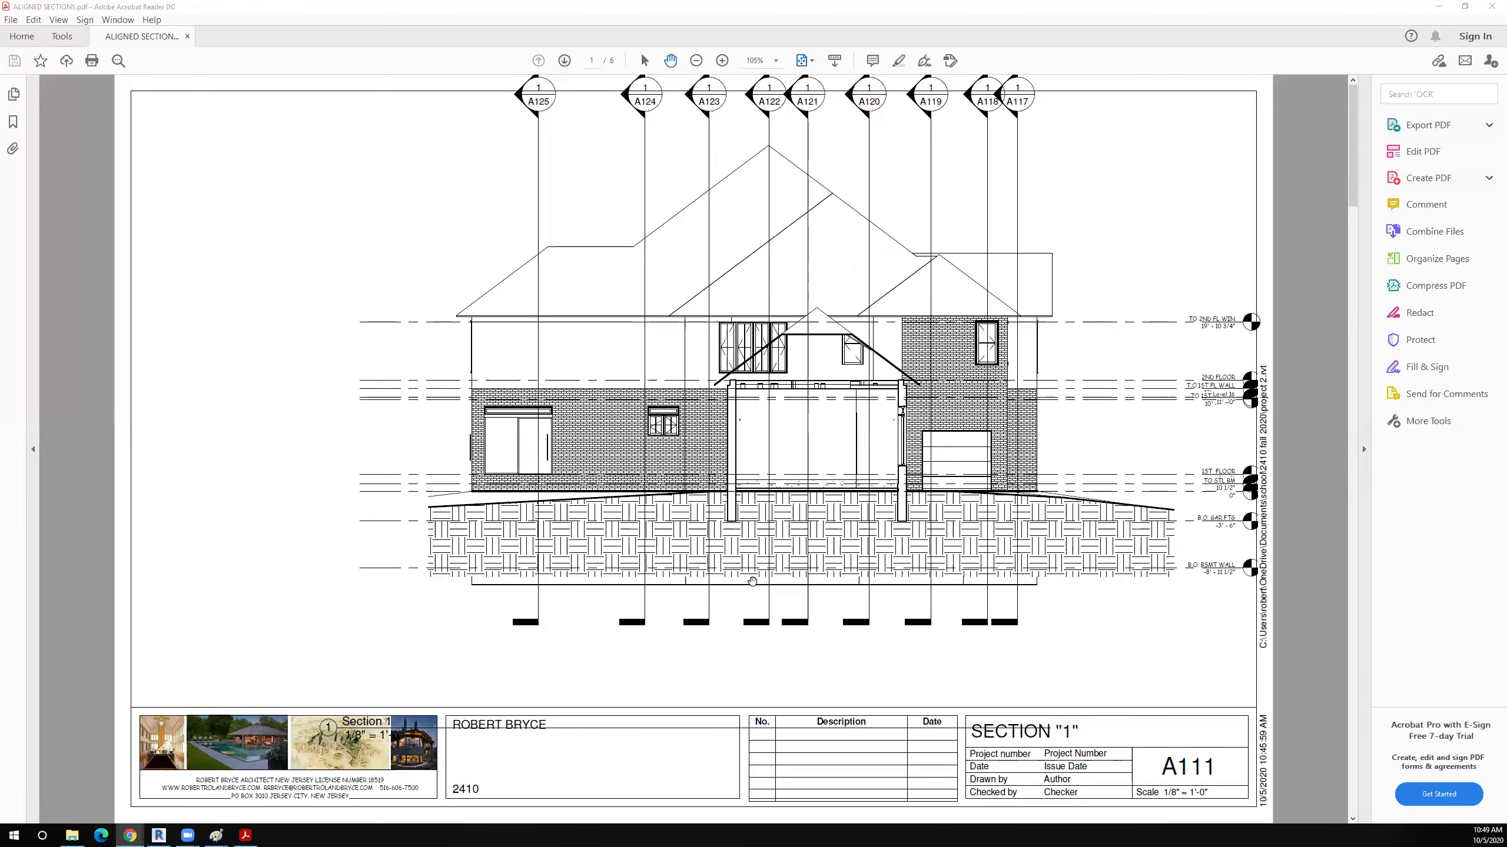
scroll(754, 582, down, 3)
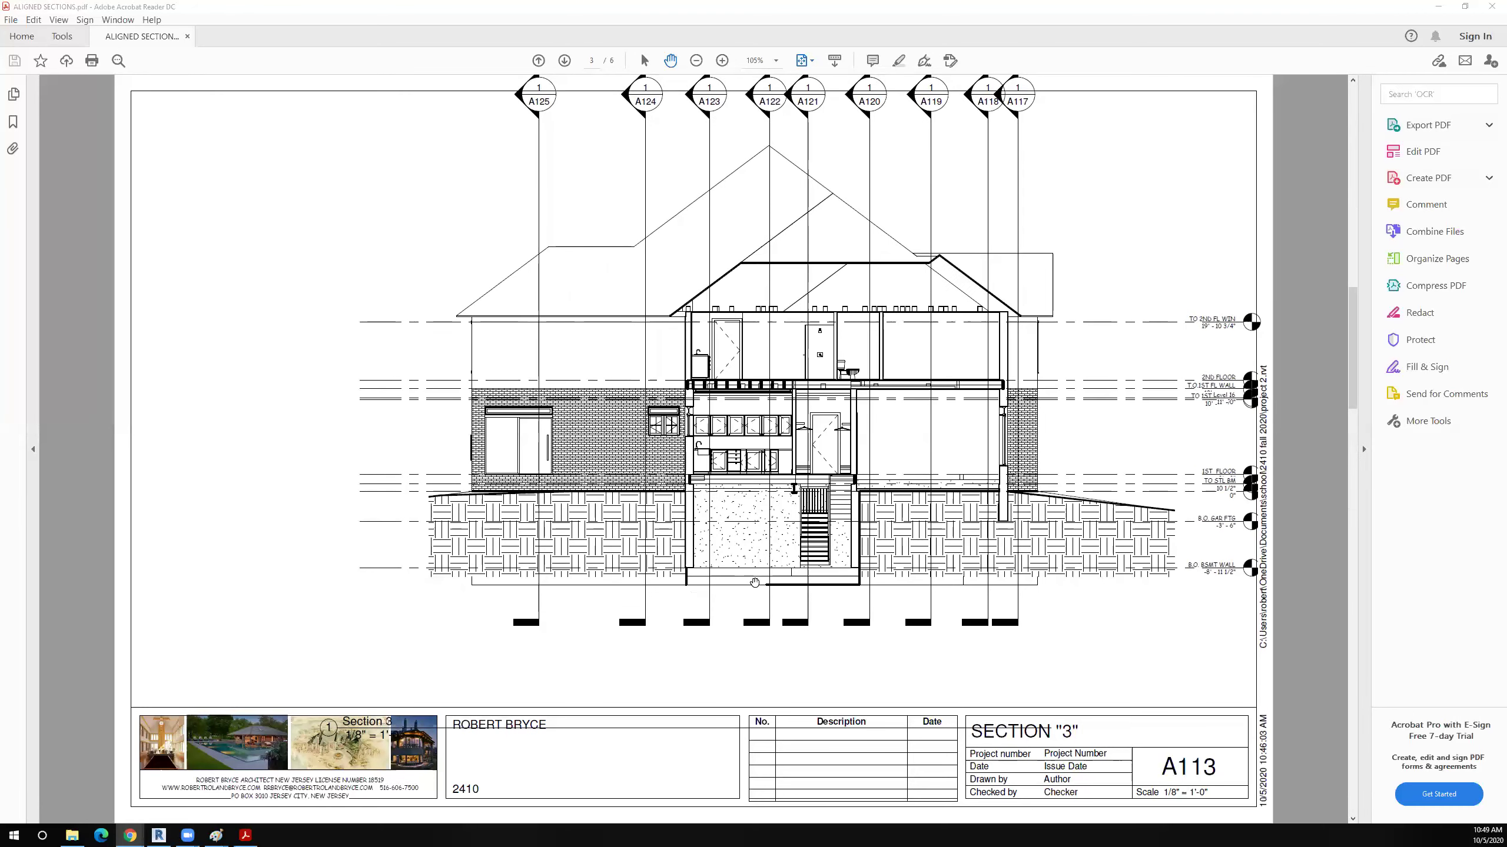
scroll(754, 582, down, 2)
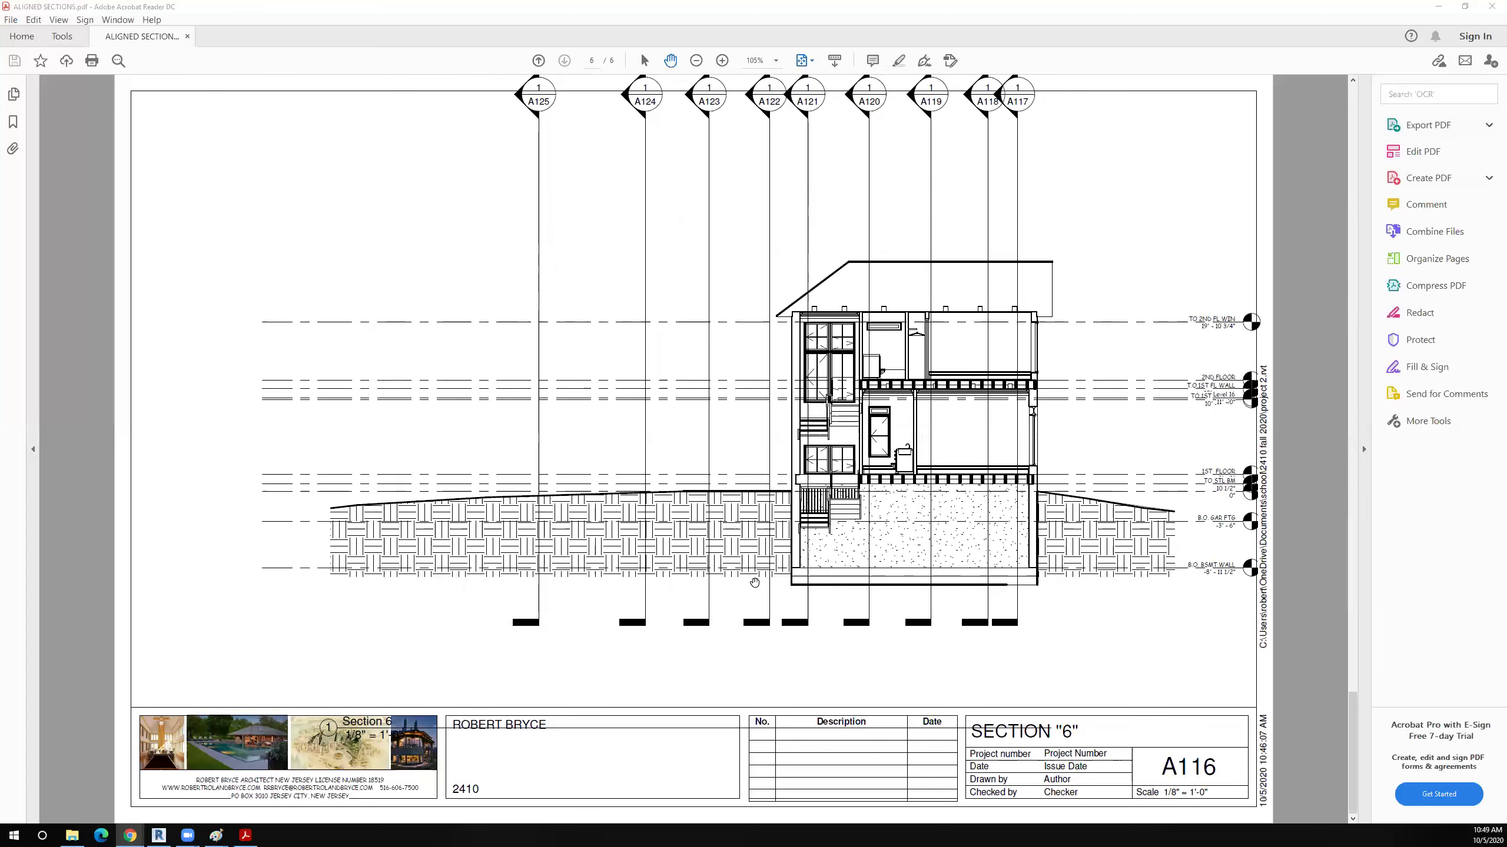
scroll(754, 583, up, 2)
scroll(754, 583, up, 3)
scroll(754, 583, down, 4)
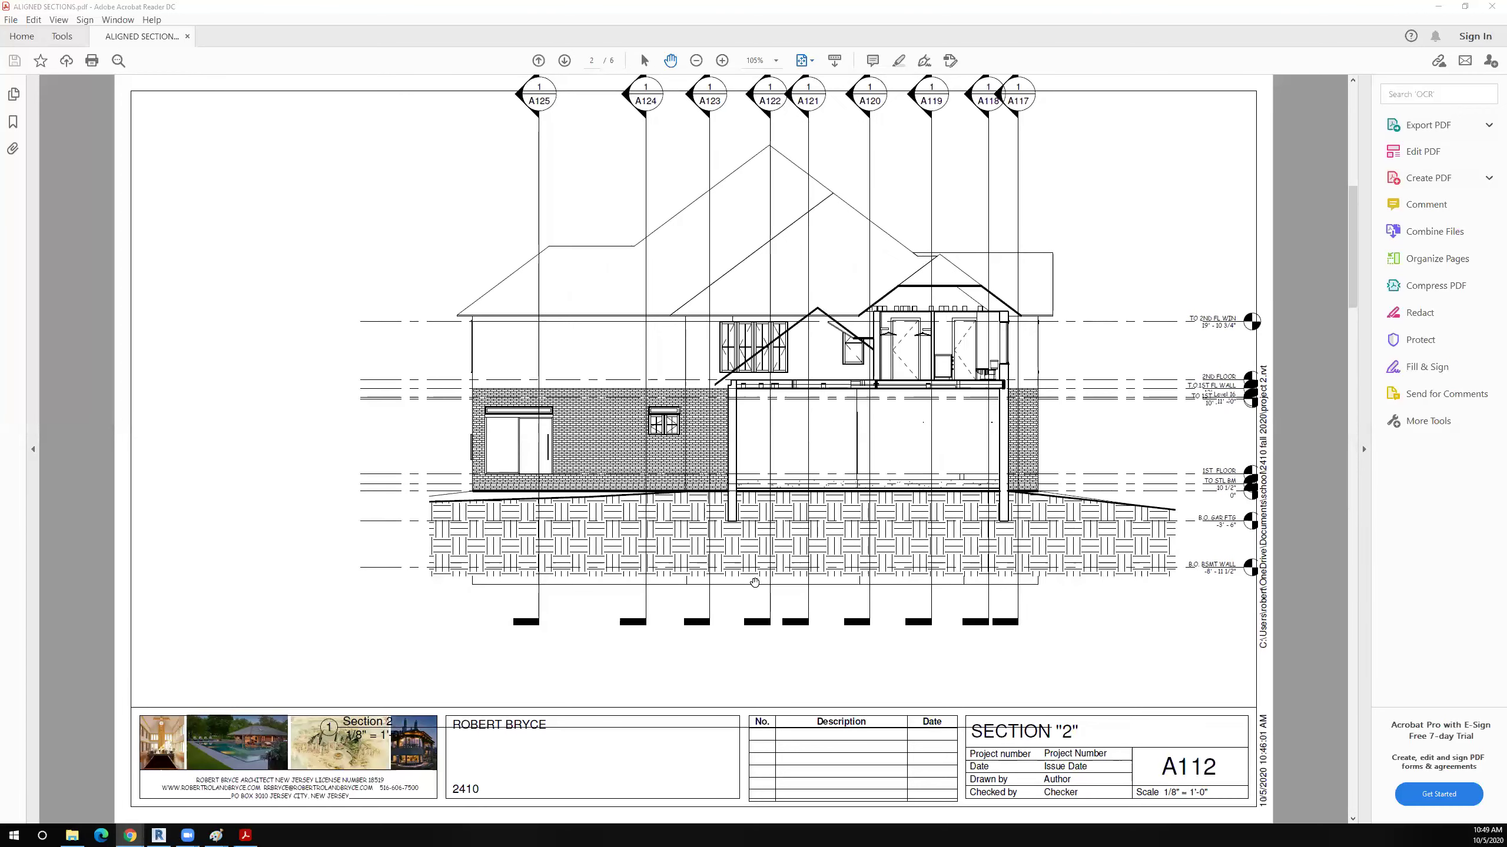
scroll(754, 582, down, 1)
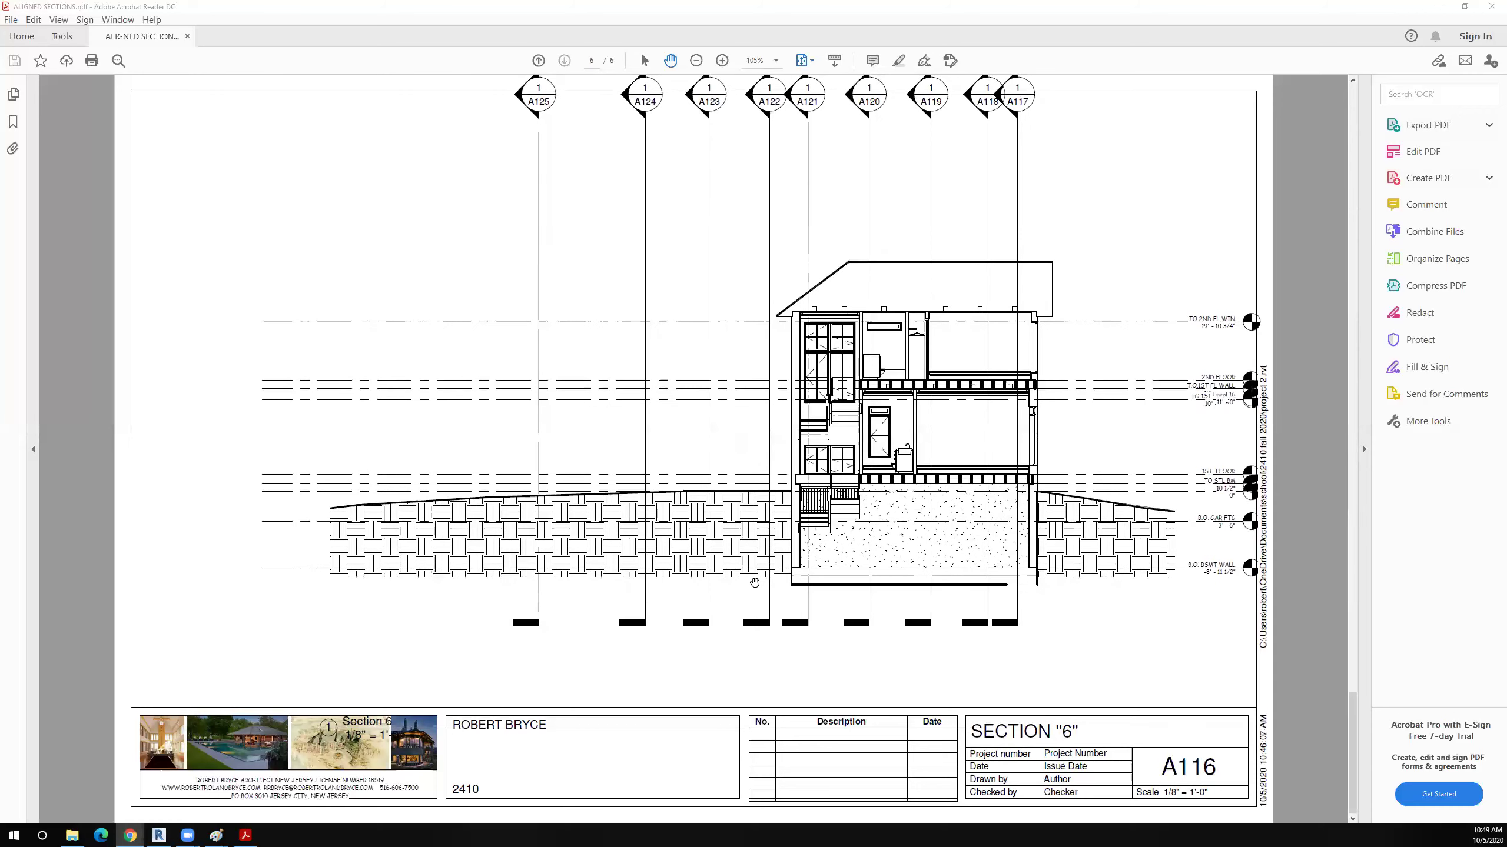
scroll(754, 582, up, 2)
scroll(755, 582, up, 2)
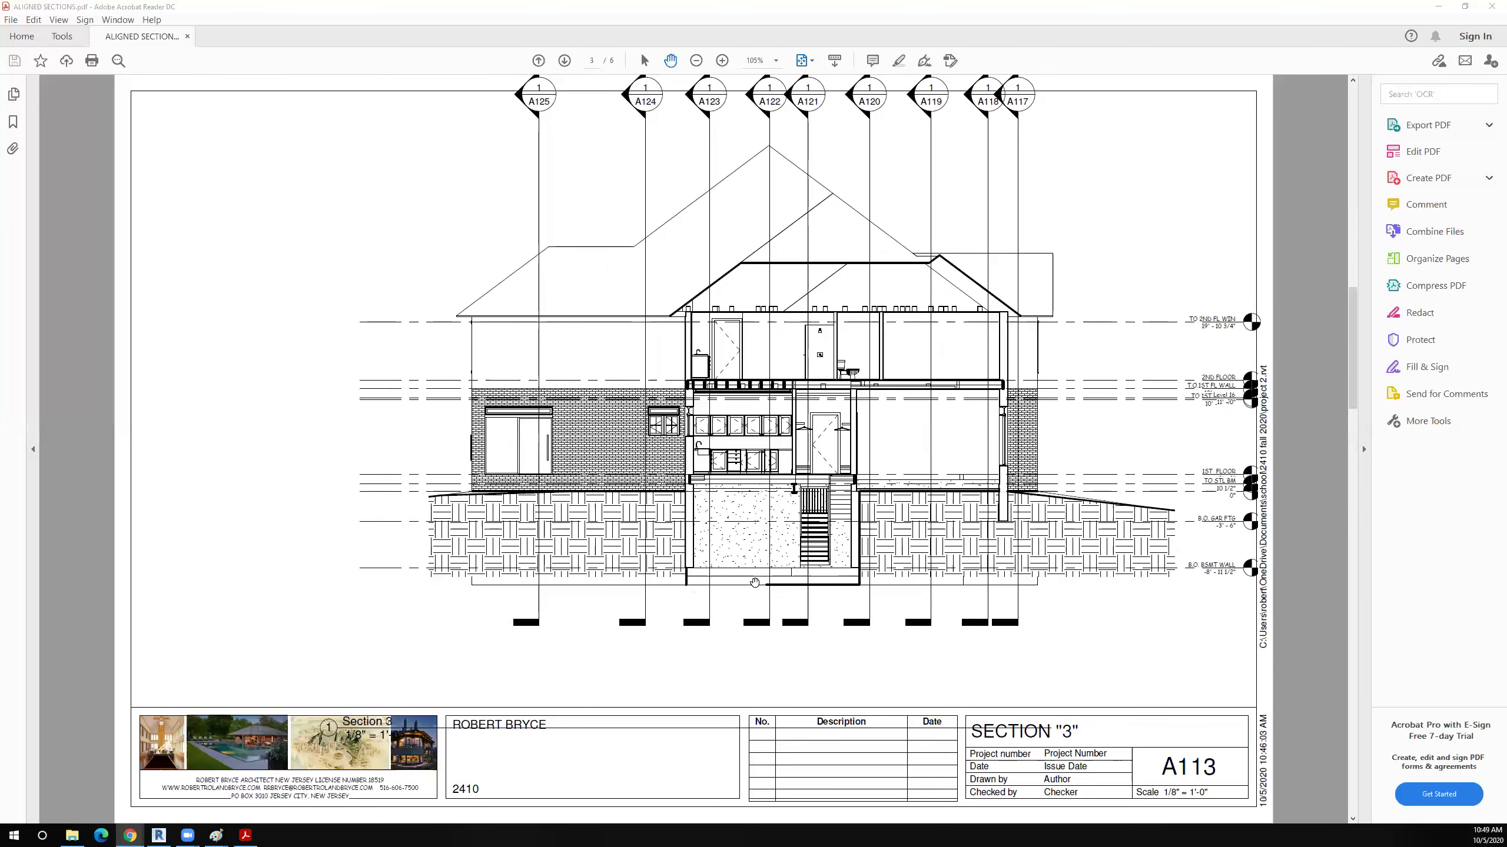
scroll(755, 583, up, 1)
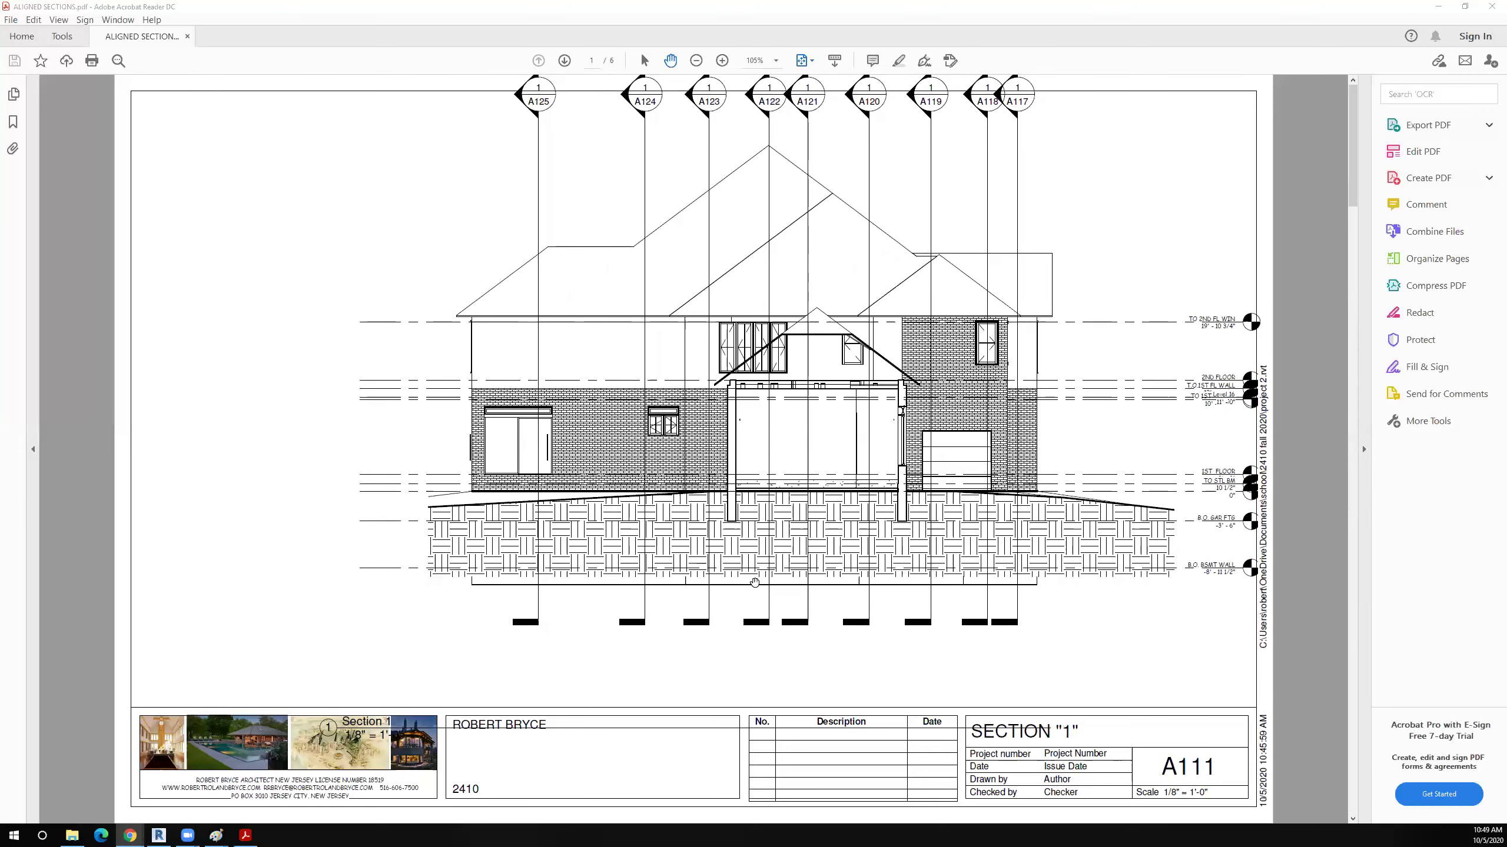
scroll(755, 583, down, 5)
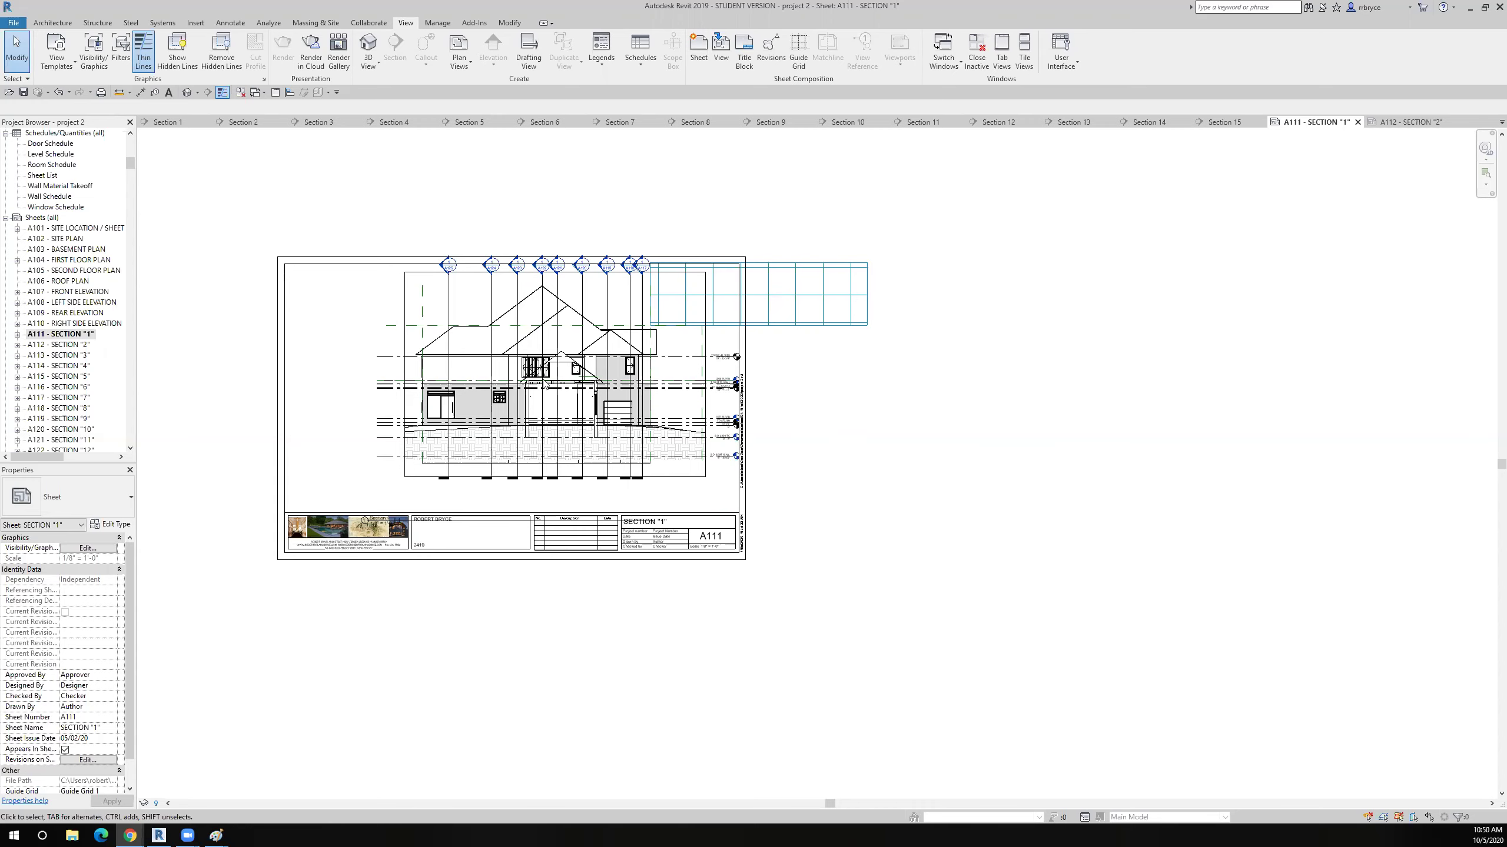
In Revit, examine where the guide grid's corner meets the reference planes of the Section 1 view on sheet A111.
scroll(617, 316, up, 6)
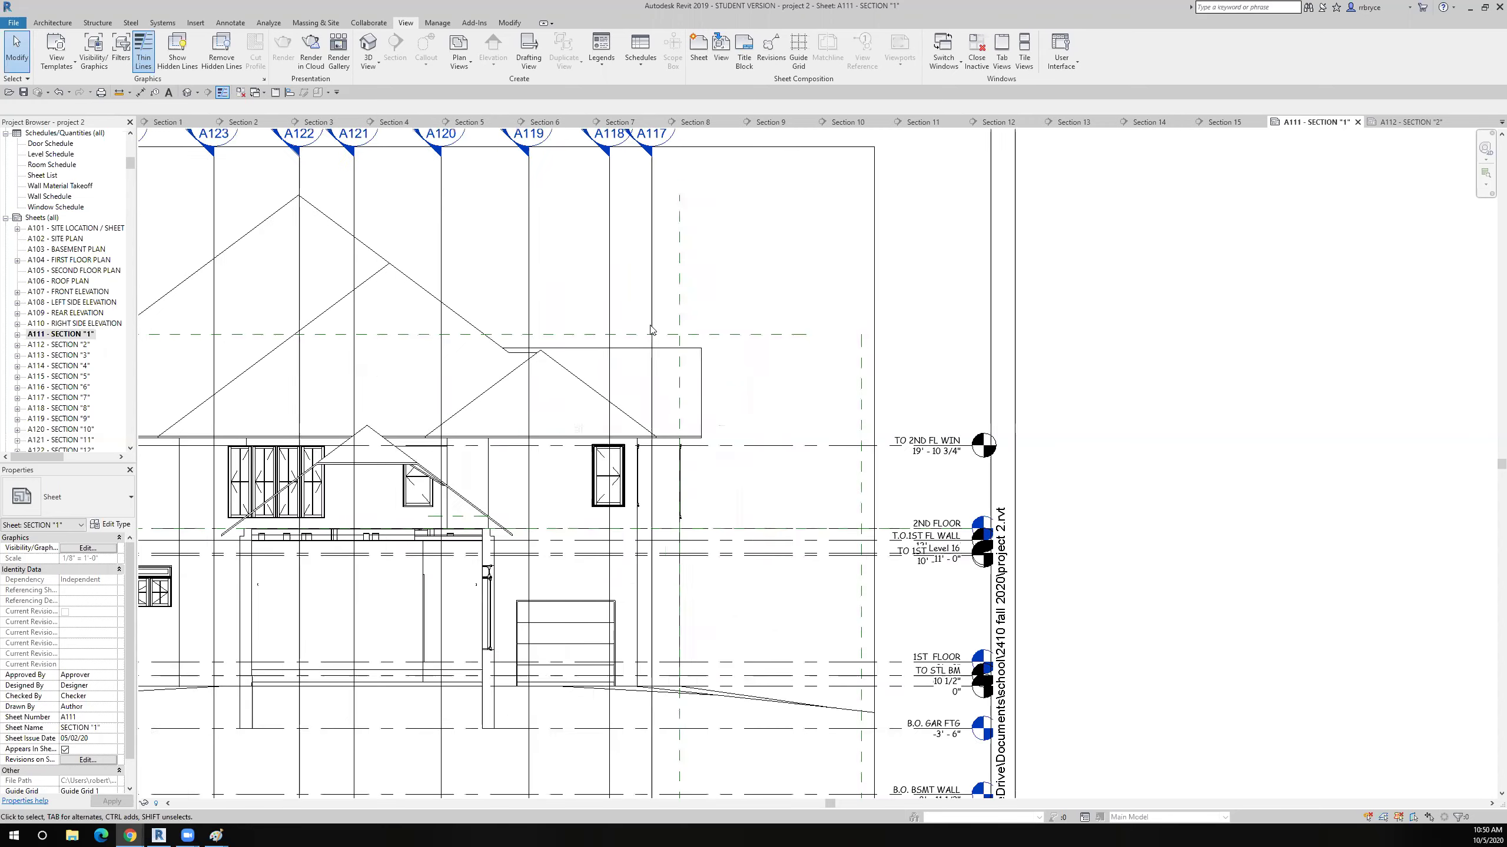
scroll(651, 330, down, 8)
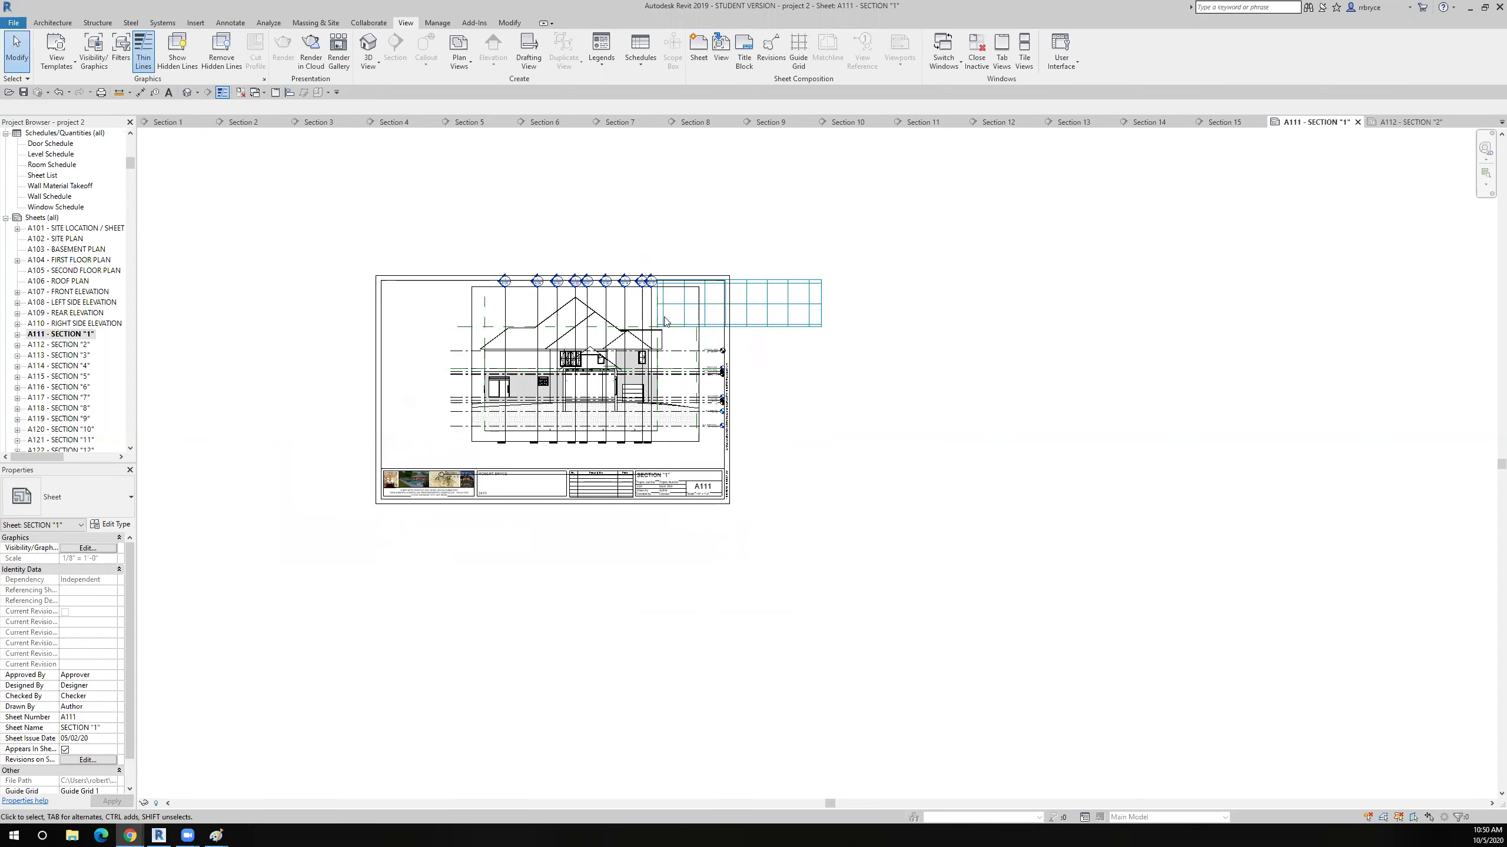
scroll(666, 310, up, 4)
scroll(665, 315, up, 5)
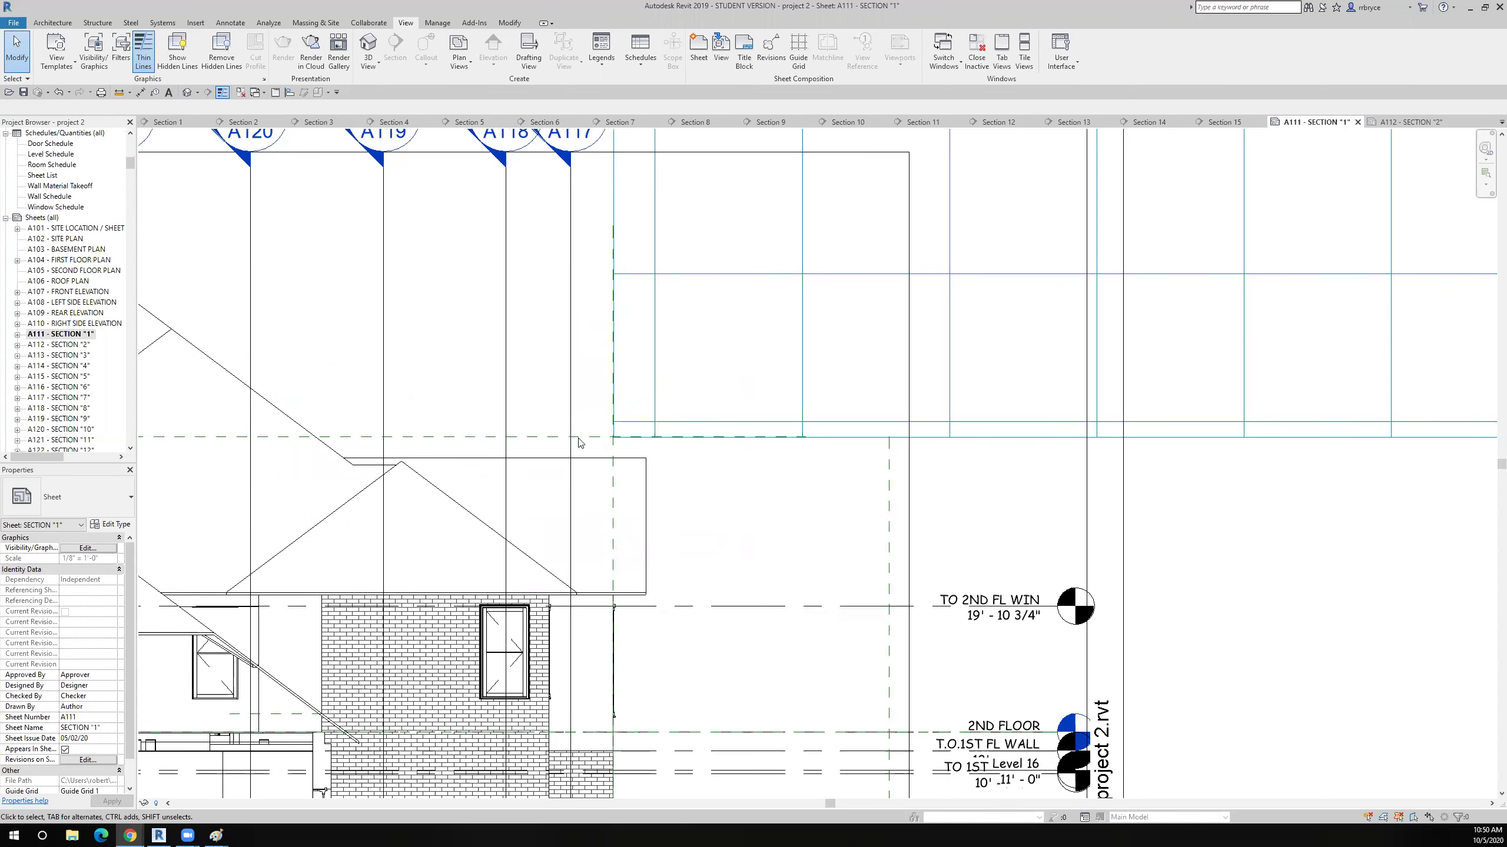
scroll(579, 443, down, 6)
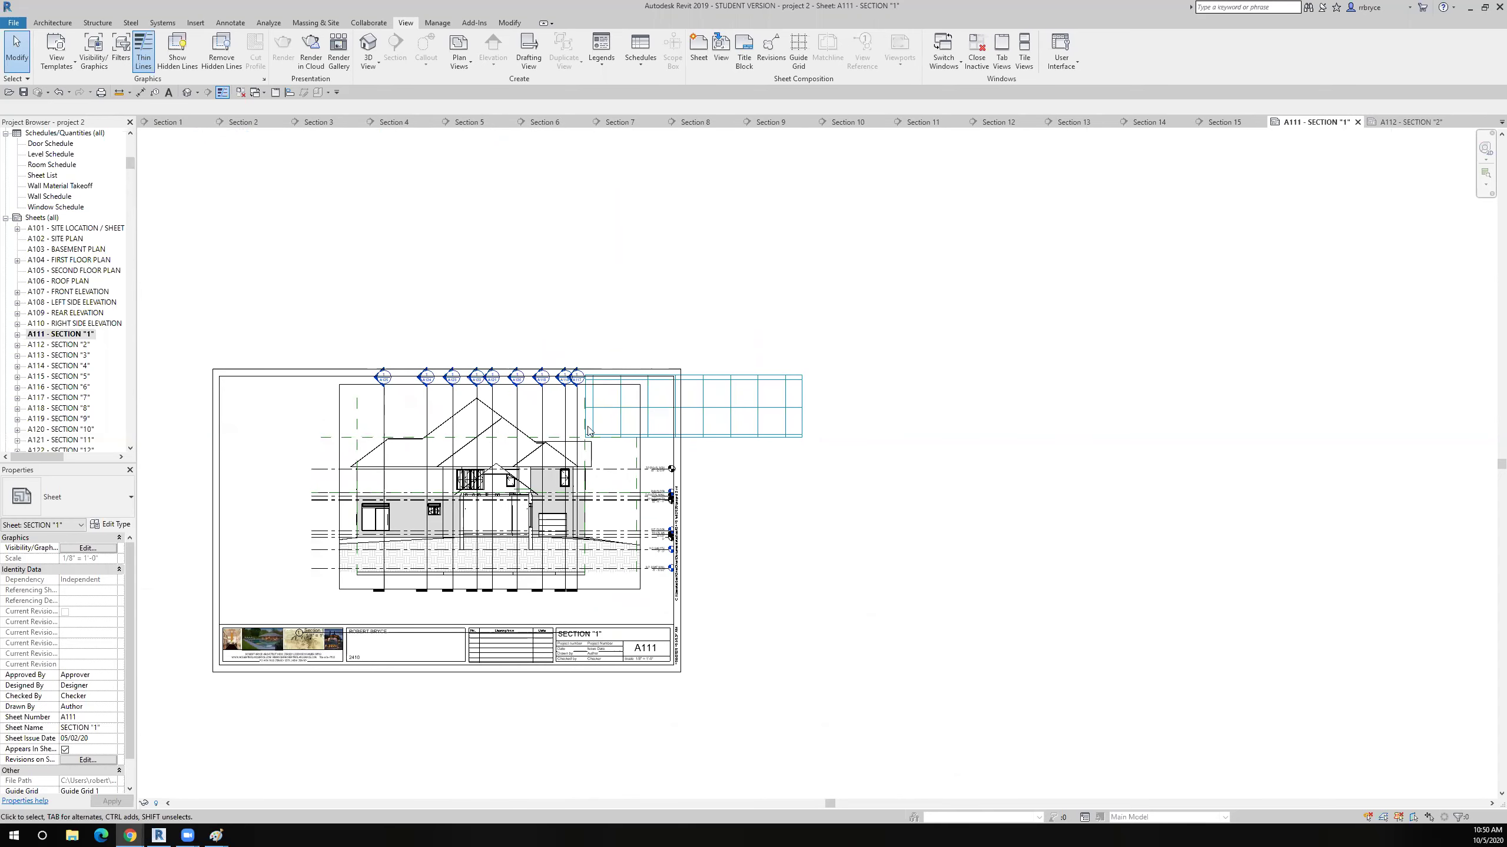
scroll(588, 430, up, 6)
scroll(563, 525, up, 2)
scroll(627, 522, down, 8)
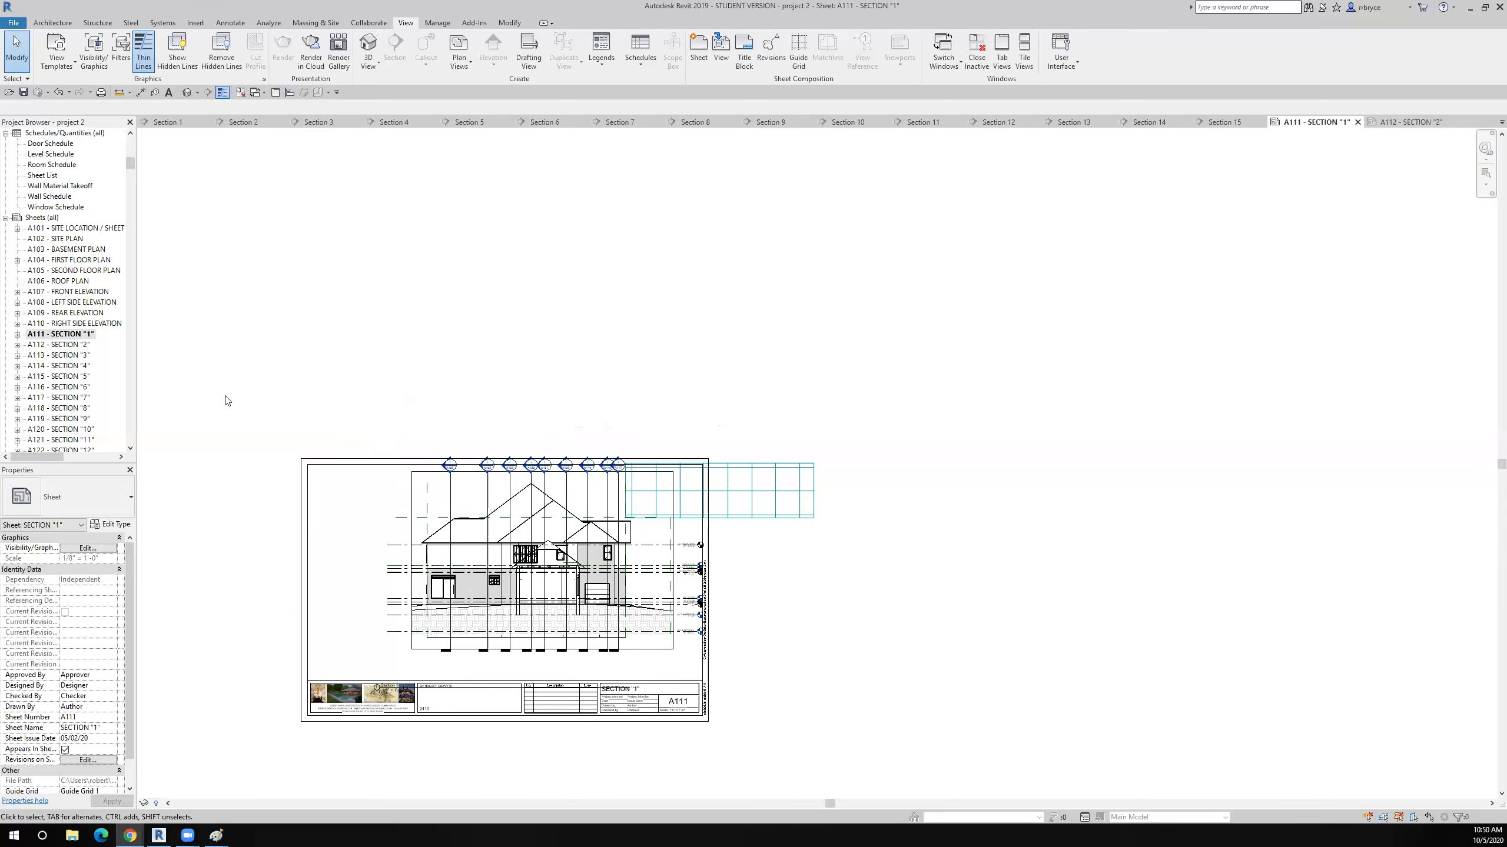
Open sheet A117 - SECTION "7" and assign it a new guide grid named Guide Grid 7.
double_click(66, 398)
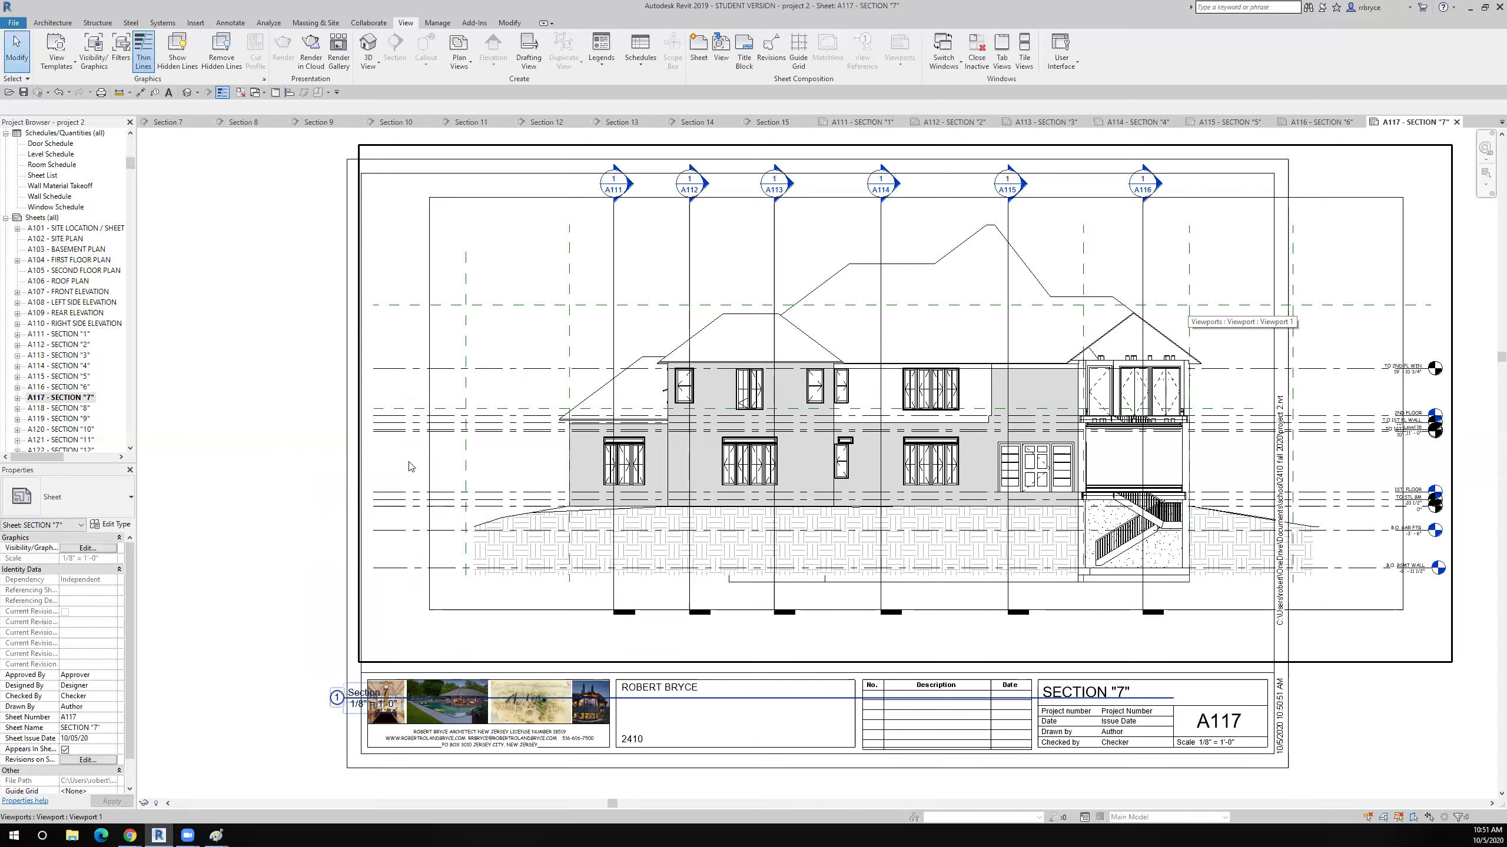
middle_click(197, 369)
middle_drag(196, 369, 89, 389)
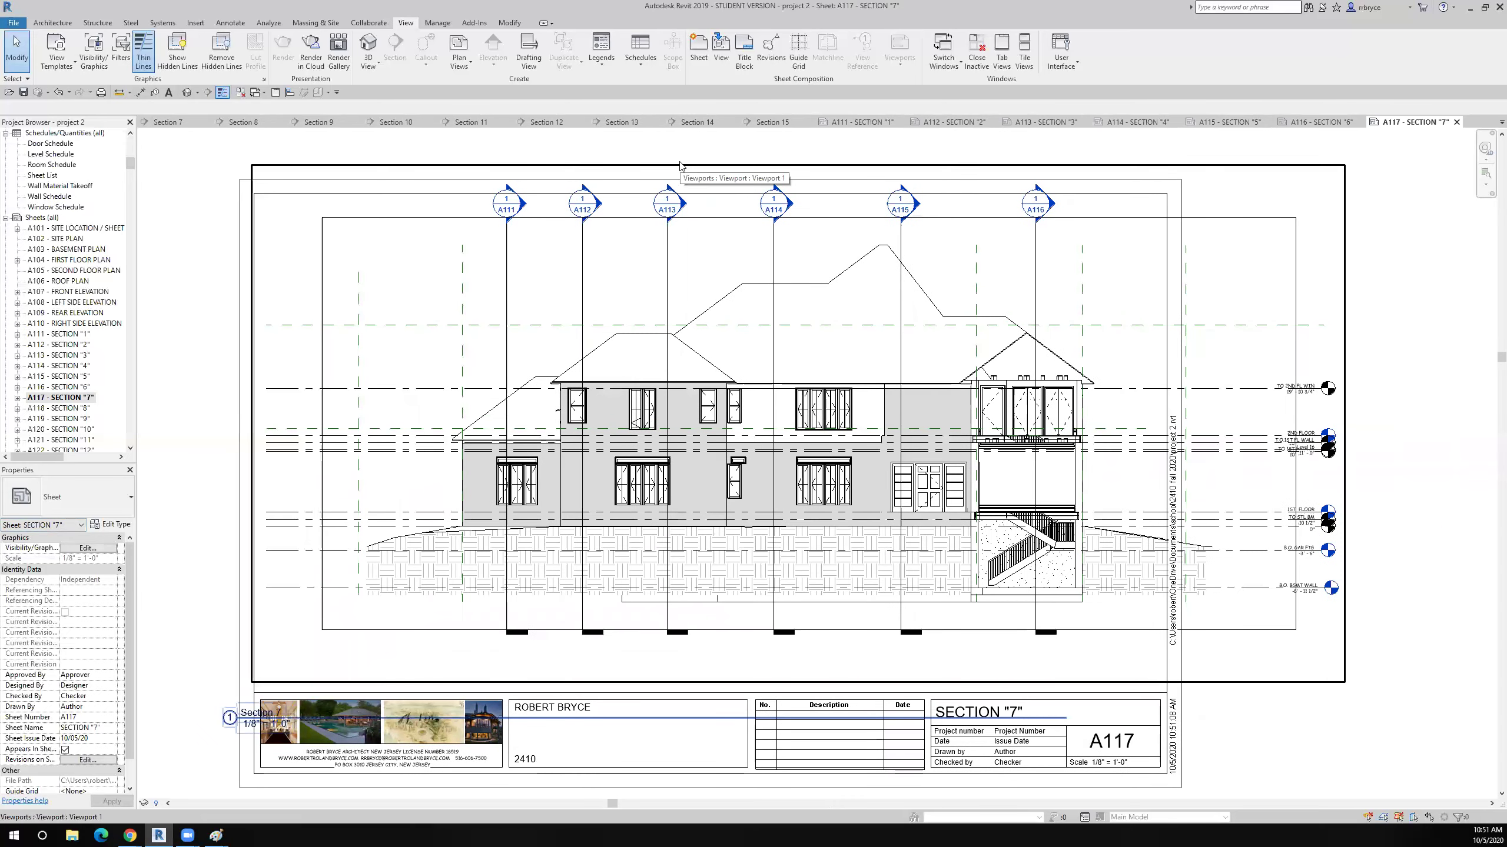
click(797, 46)
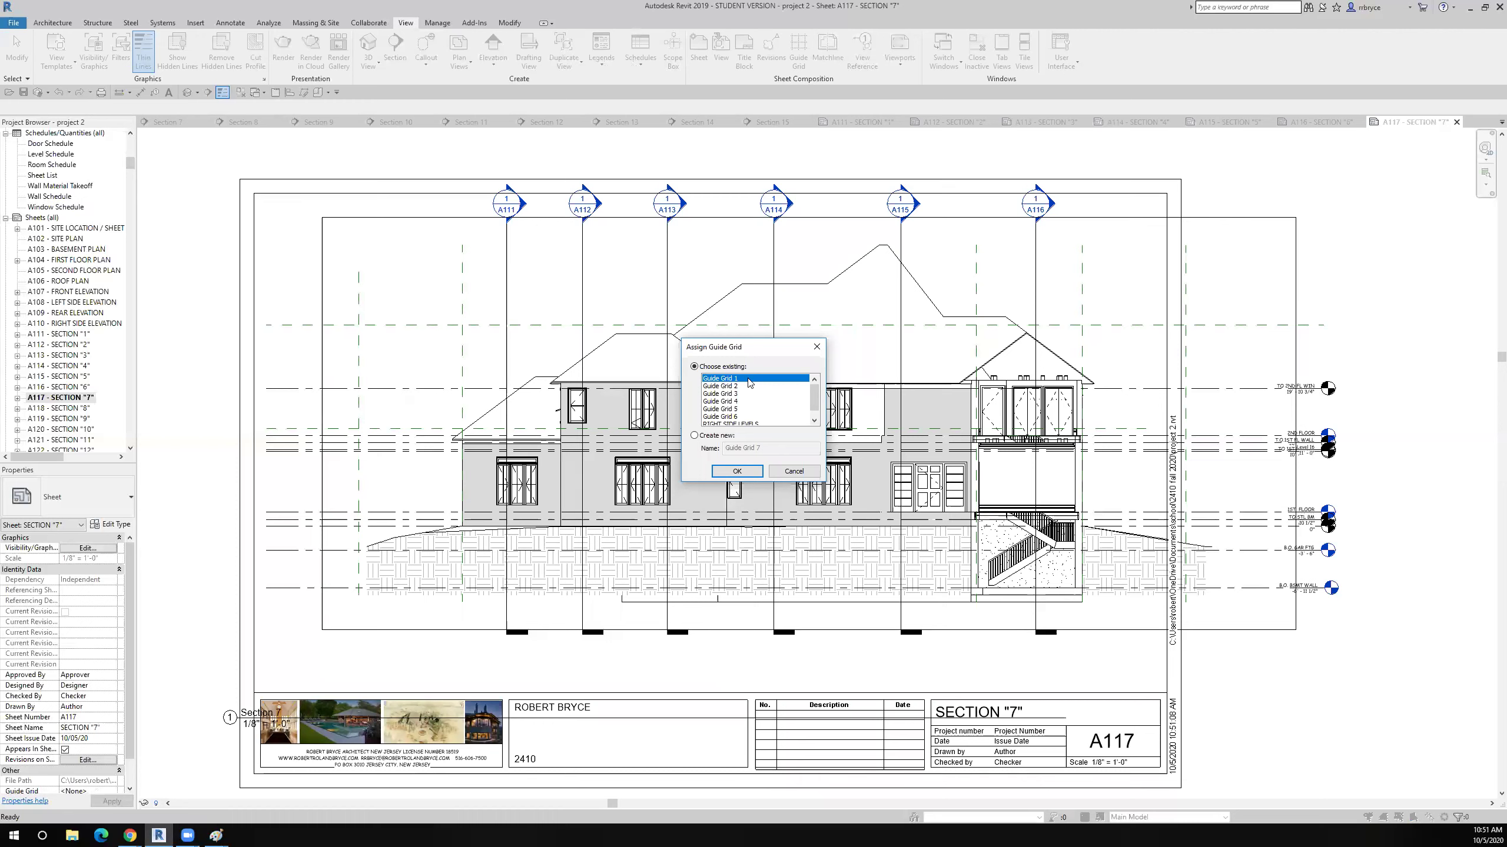
click(695, 436)
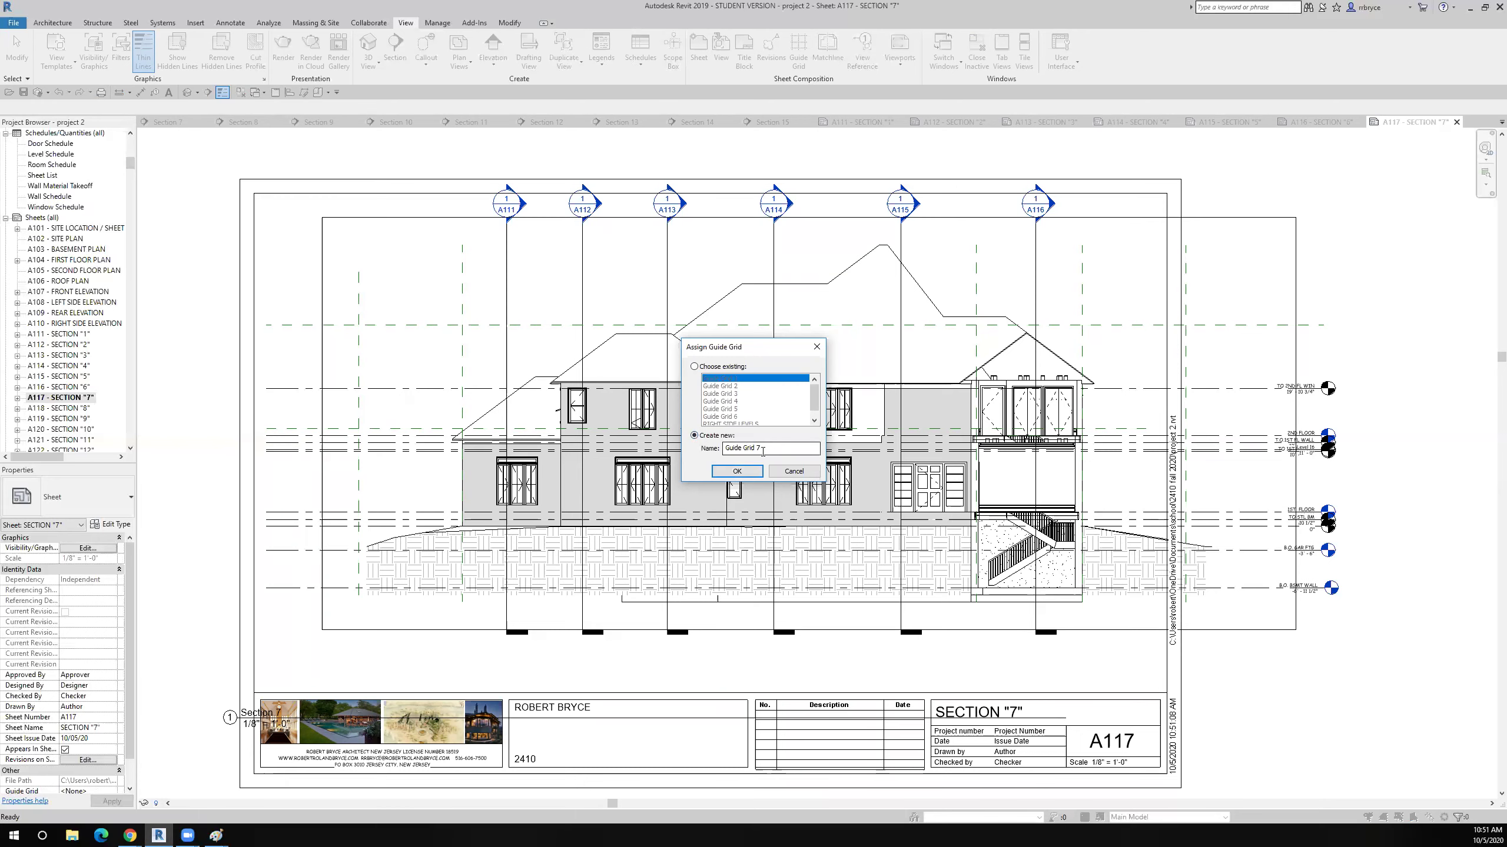
click(742, 471)
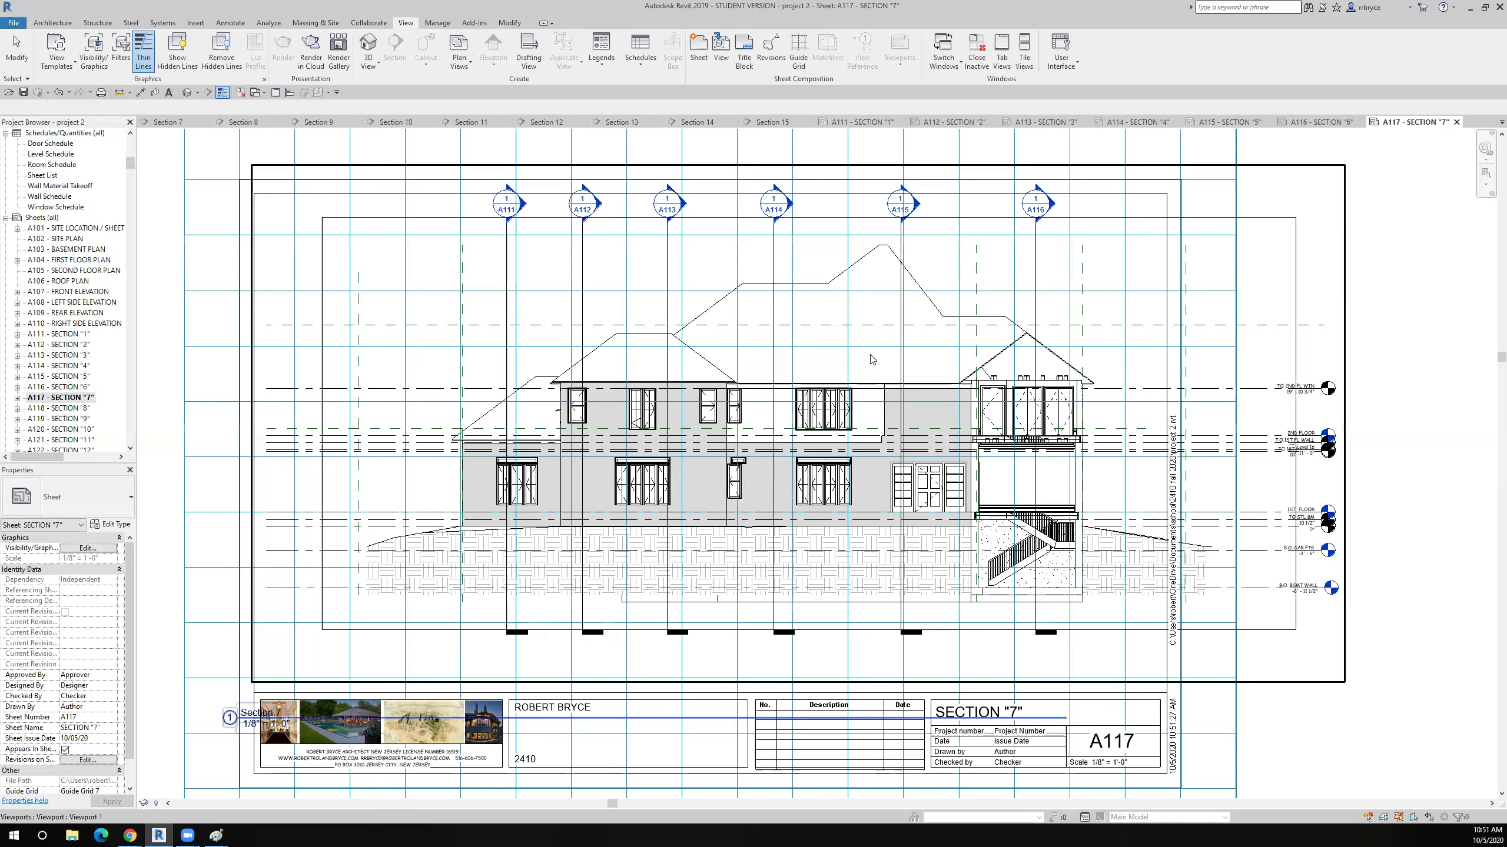
Shrink Guide Grid 7 to a small block with its lower-left corner near the reference-plane crossing at the building's right end.
scroll(912, 393, down, 5)
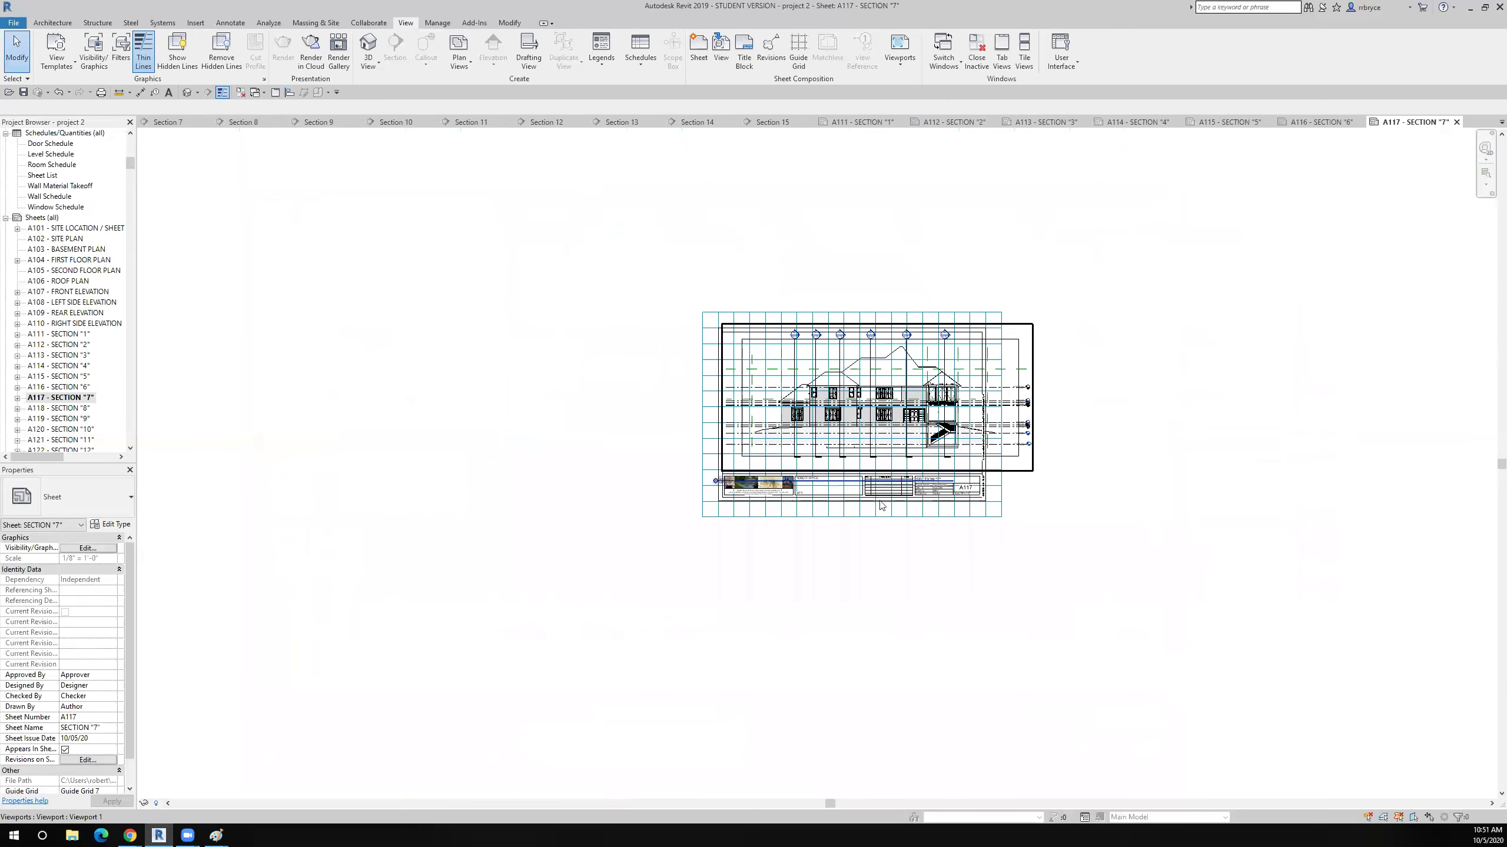
click(838, 517)
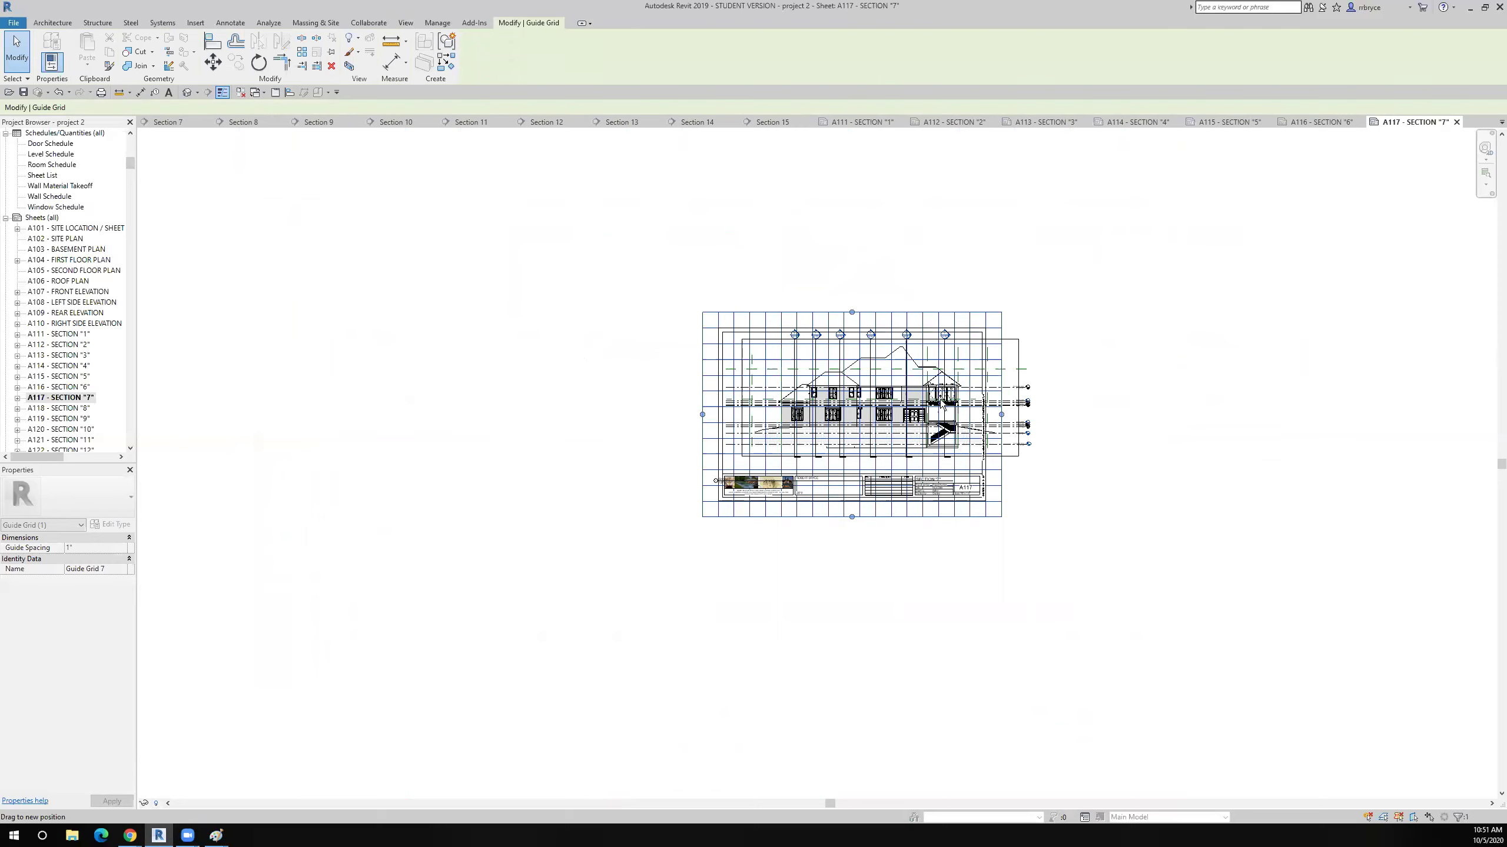
drag(943, 406, 932, 410)
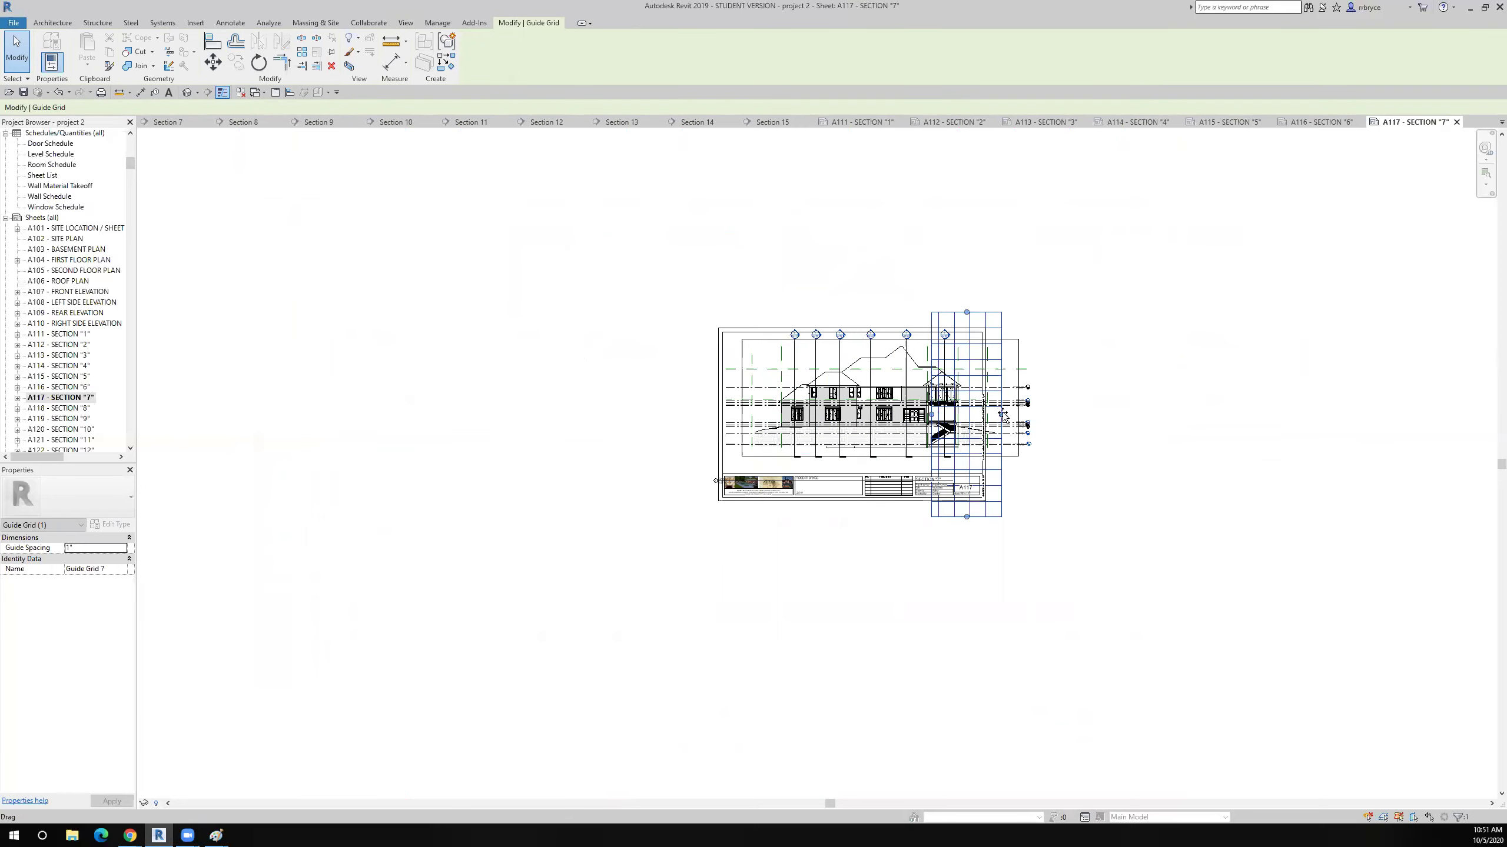
drag(1100, 405, 1102, 414)
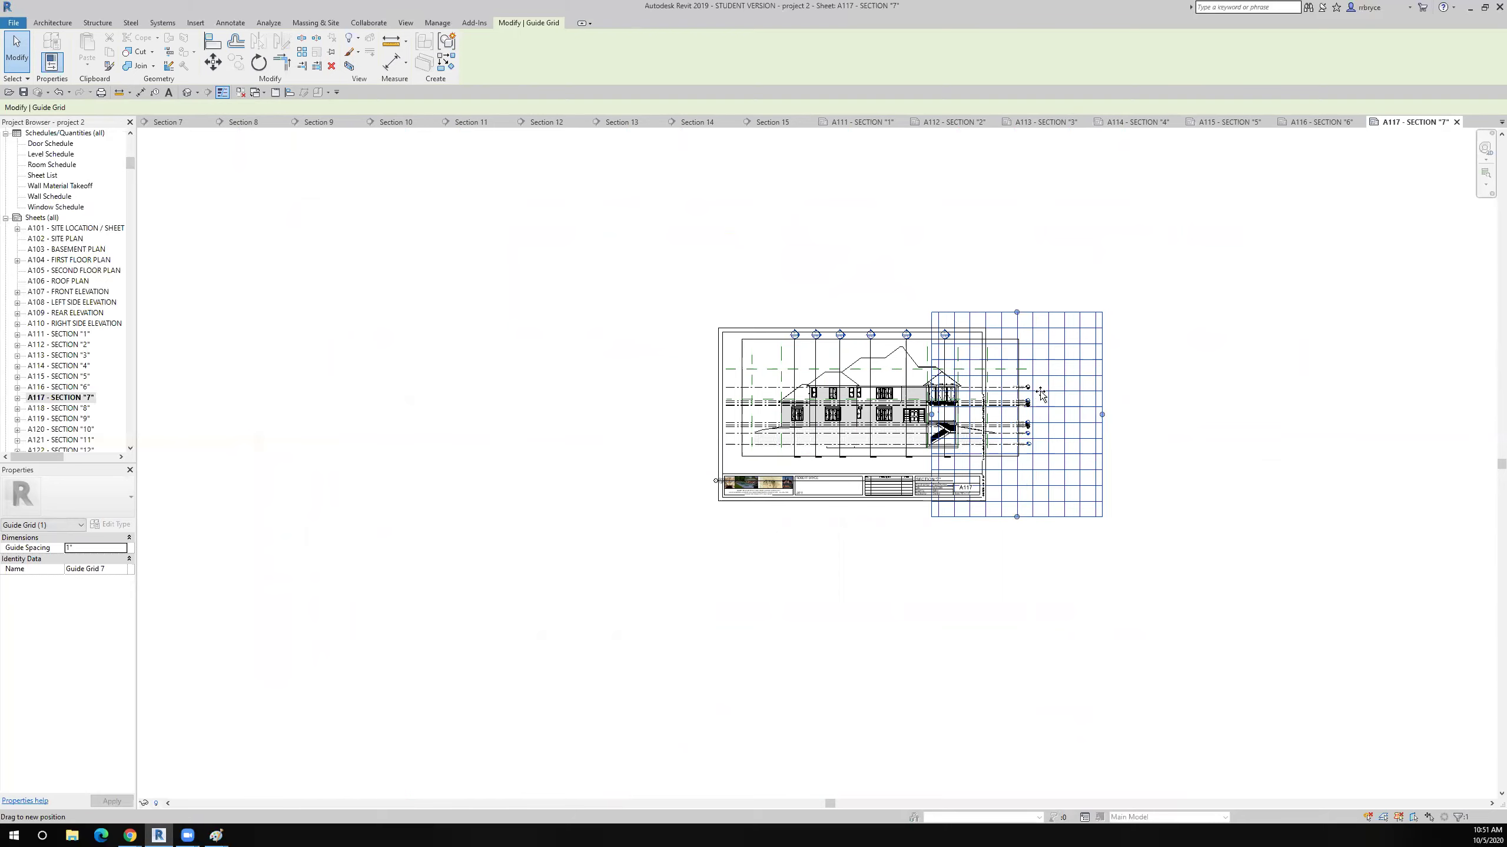
drag(1042, 377, 1041, 375)
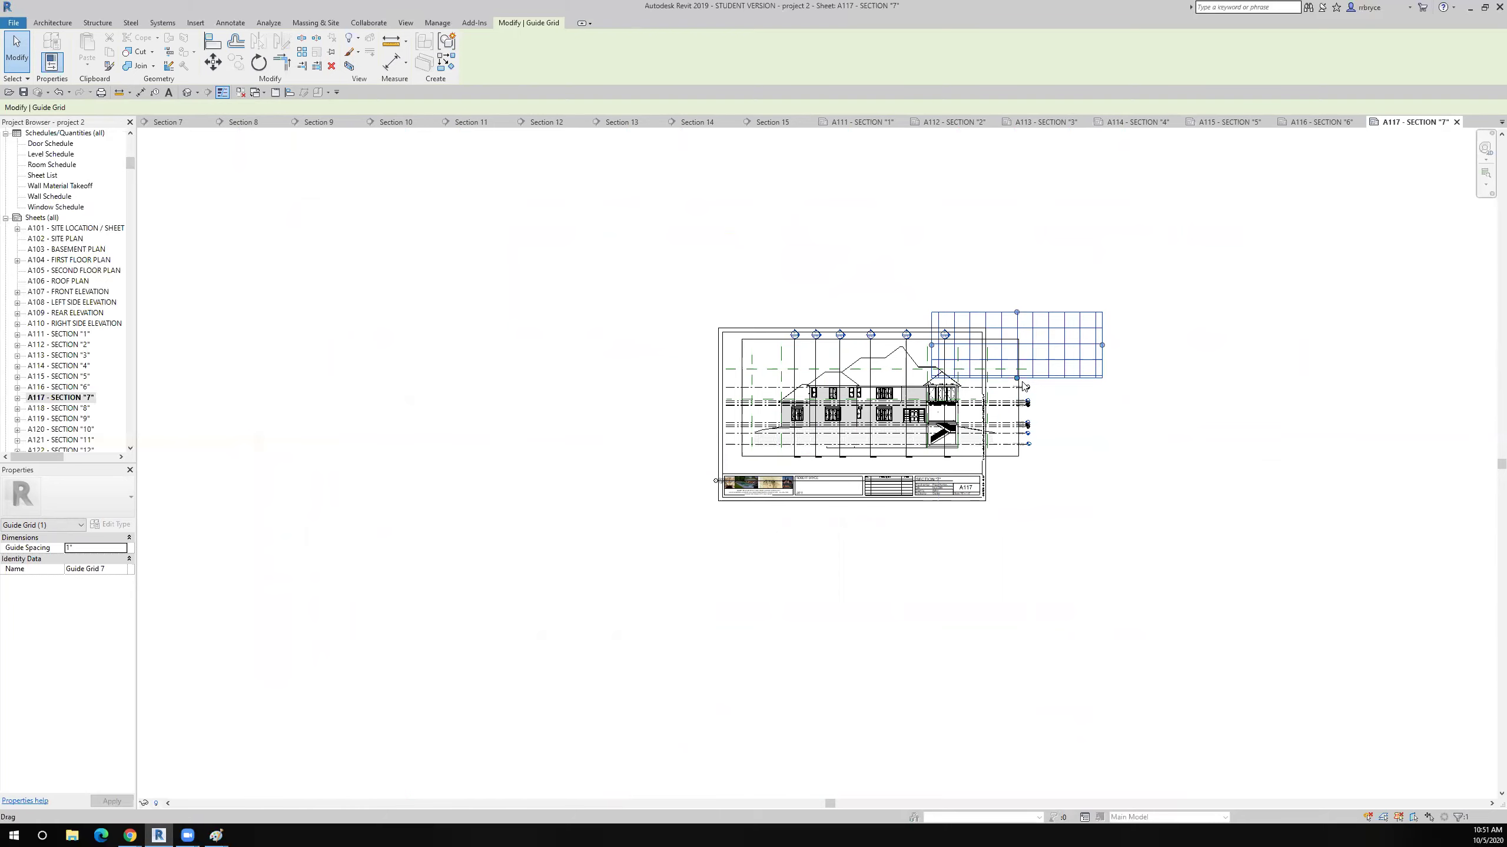
scroll(1035, 377, up, 4)
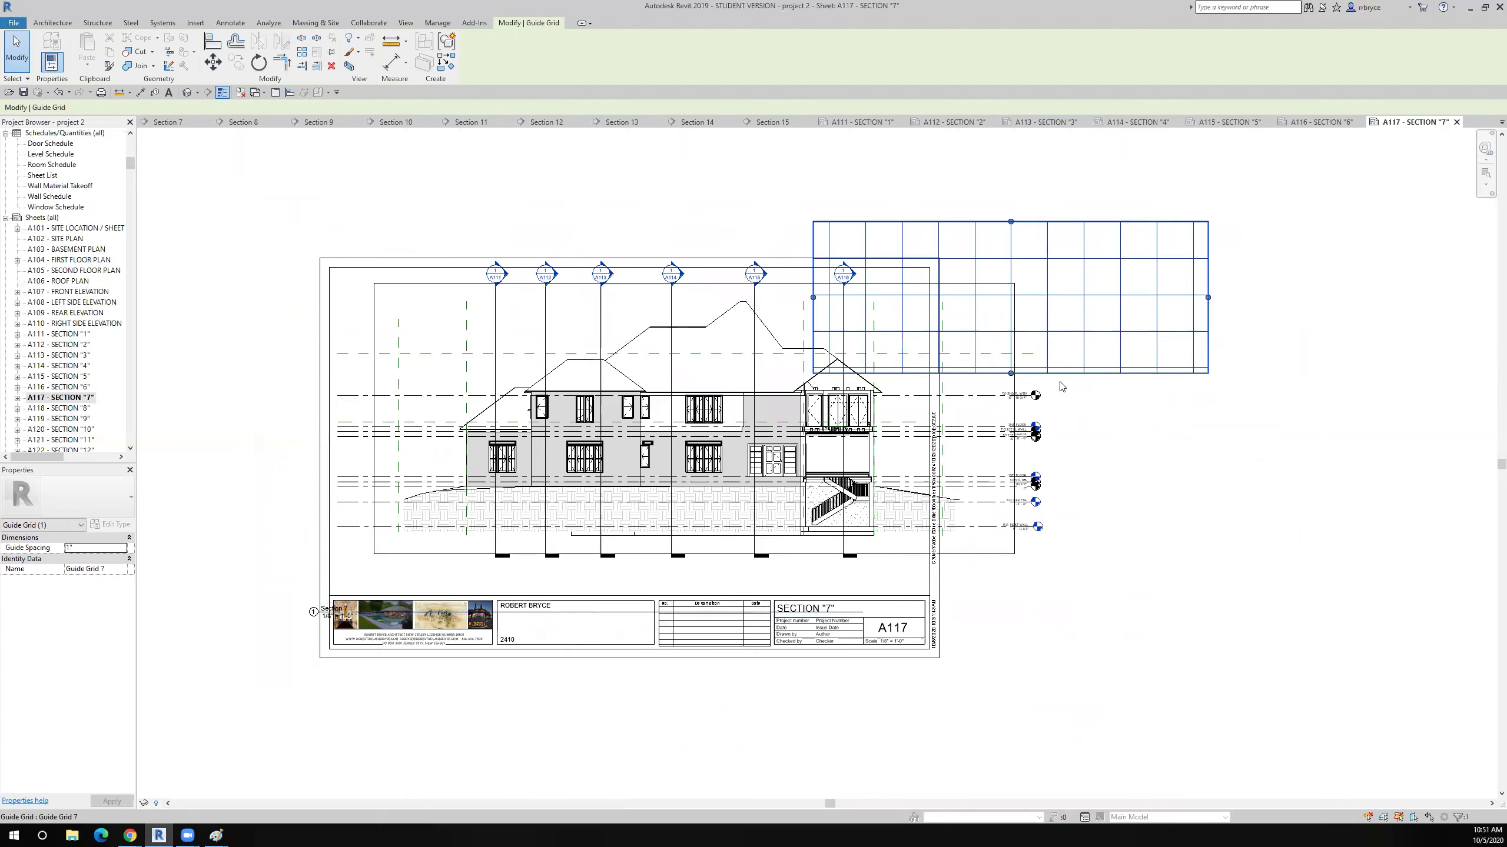
drag(1011, 374, 1014, 359)
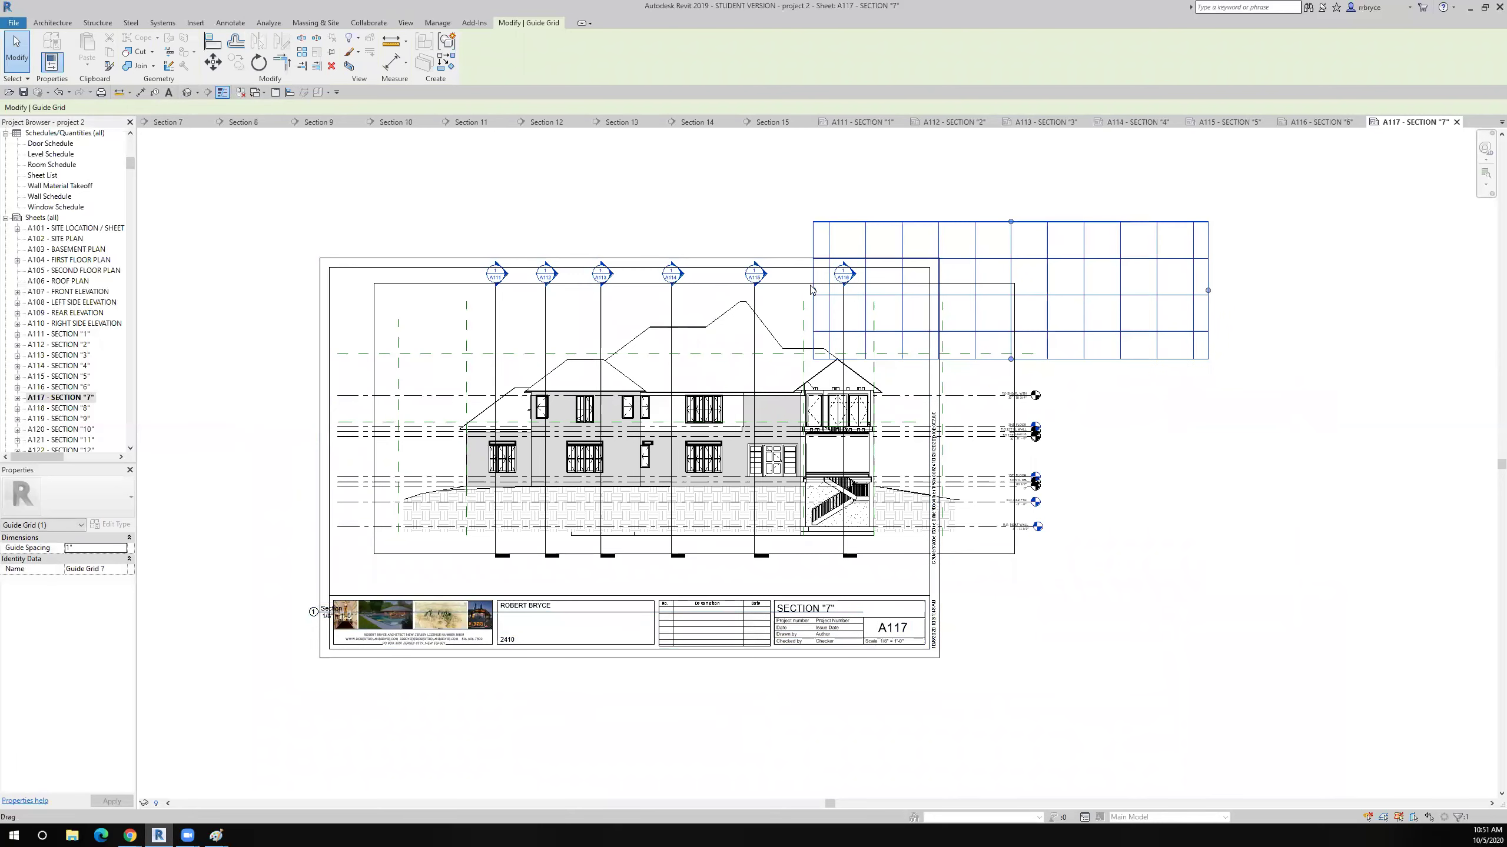
drag(813, 292, 877, 308)
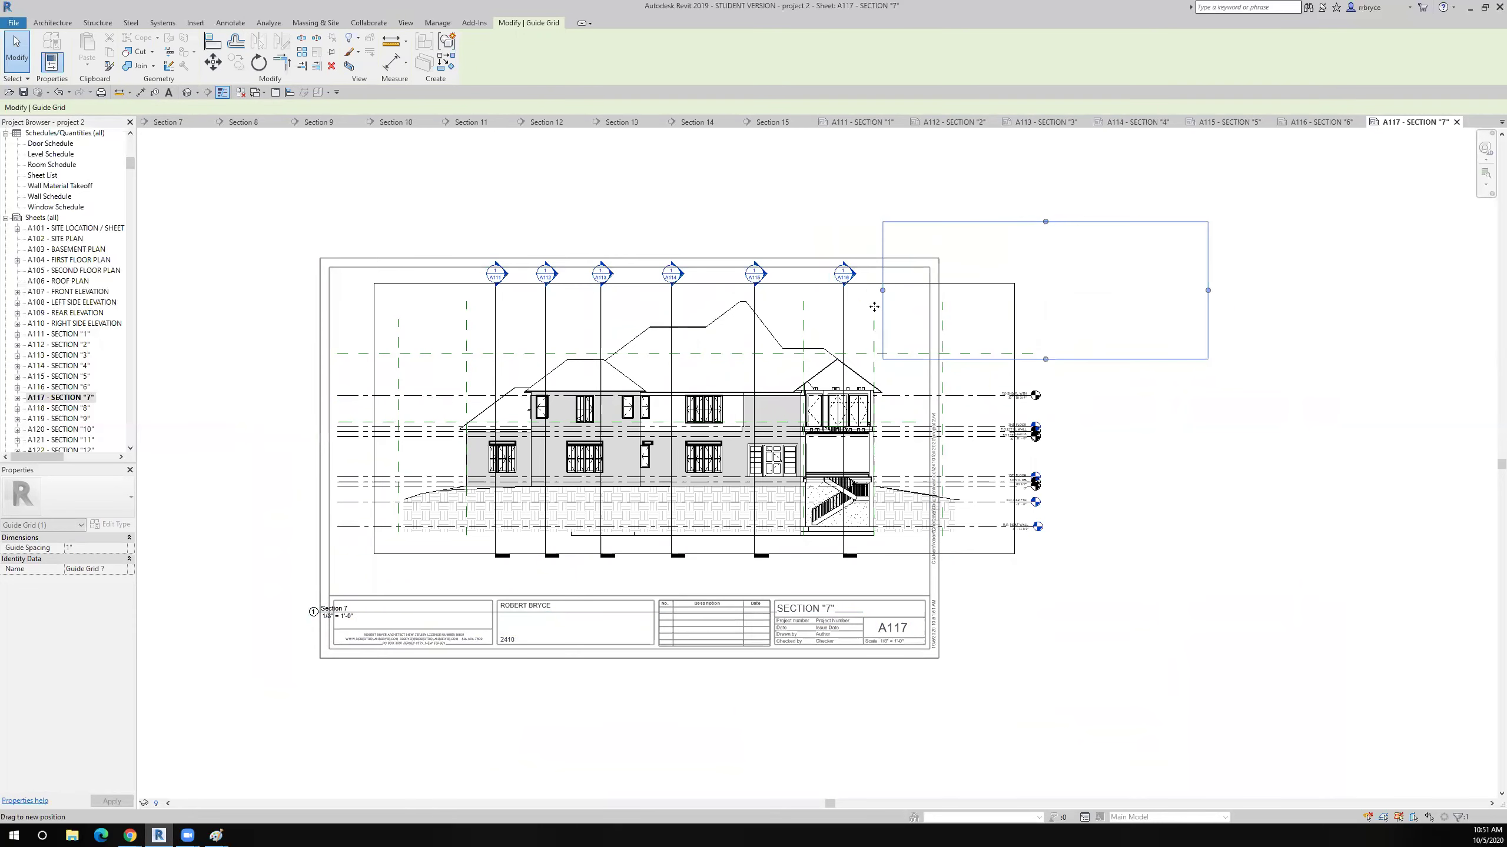
scroll(877, 307, up, 4)
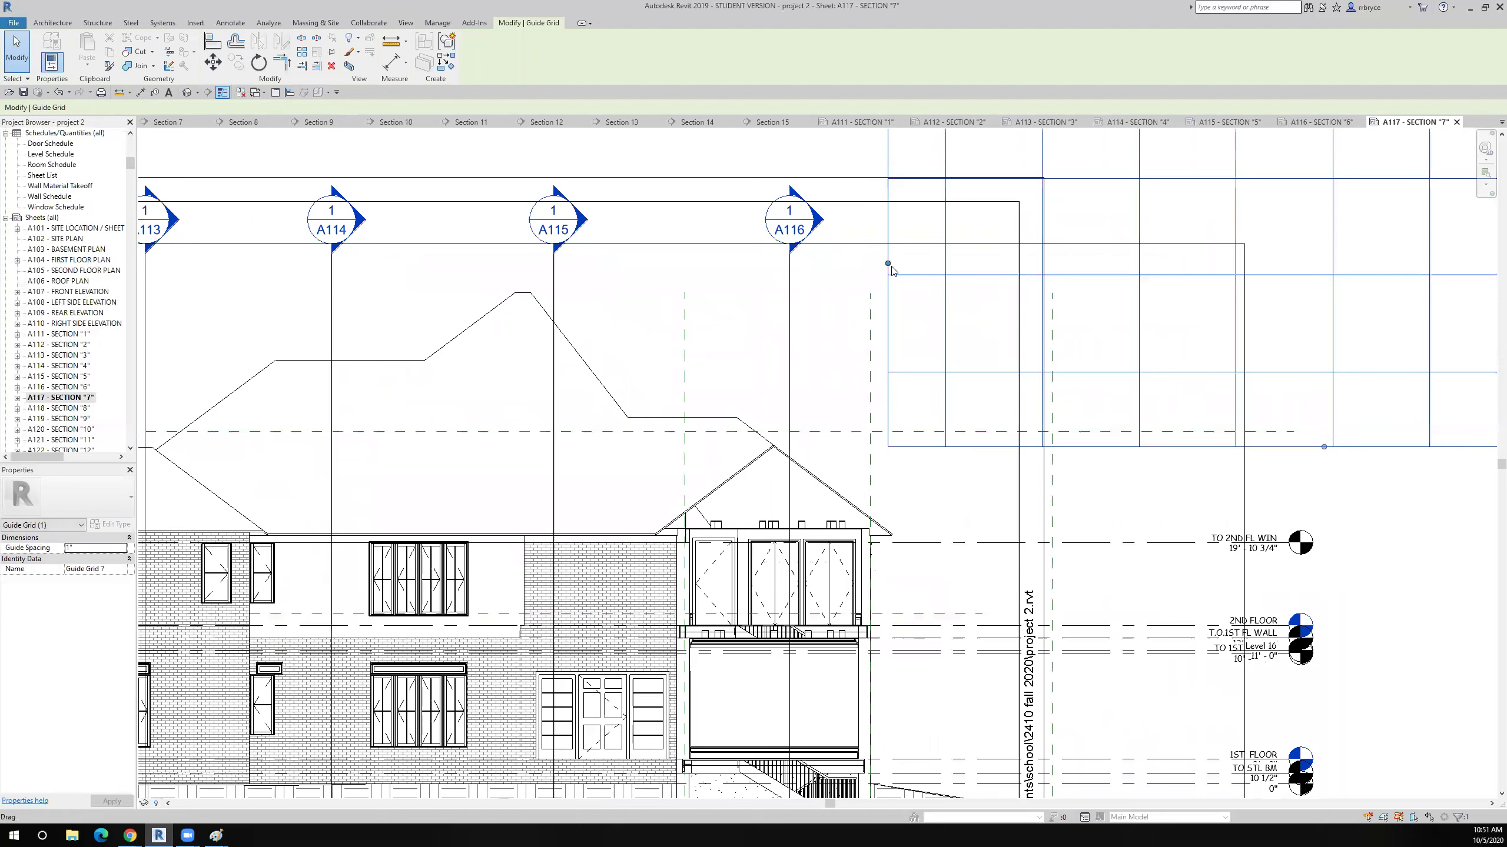
drag(890, 265, 862, 265)
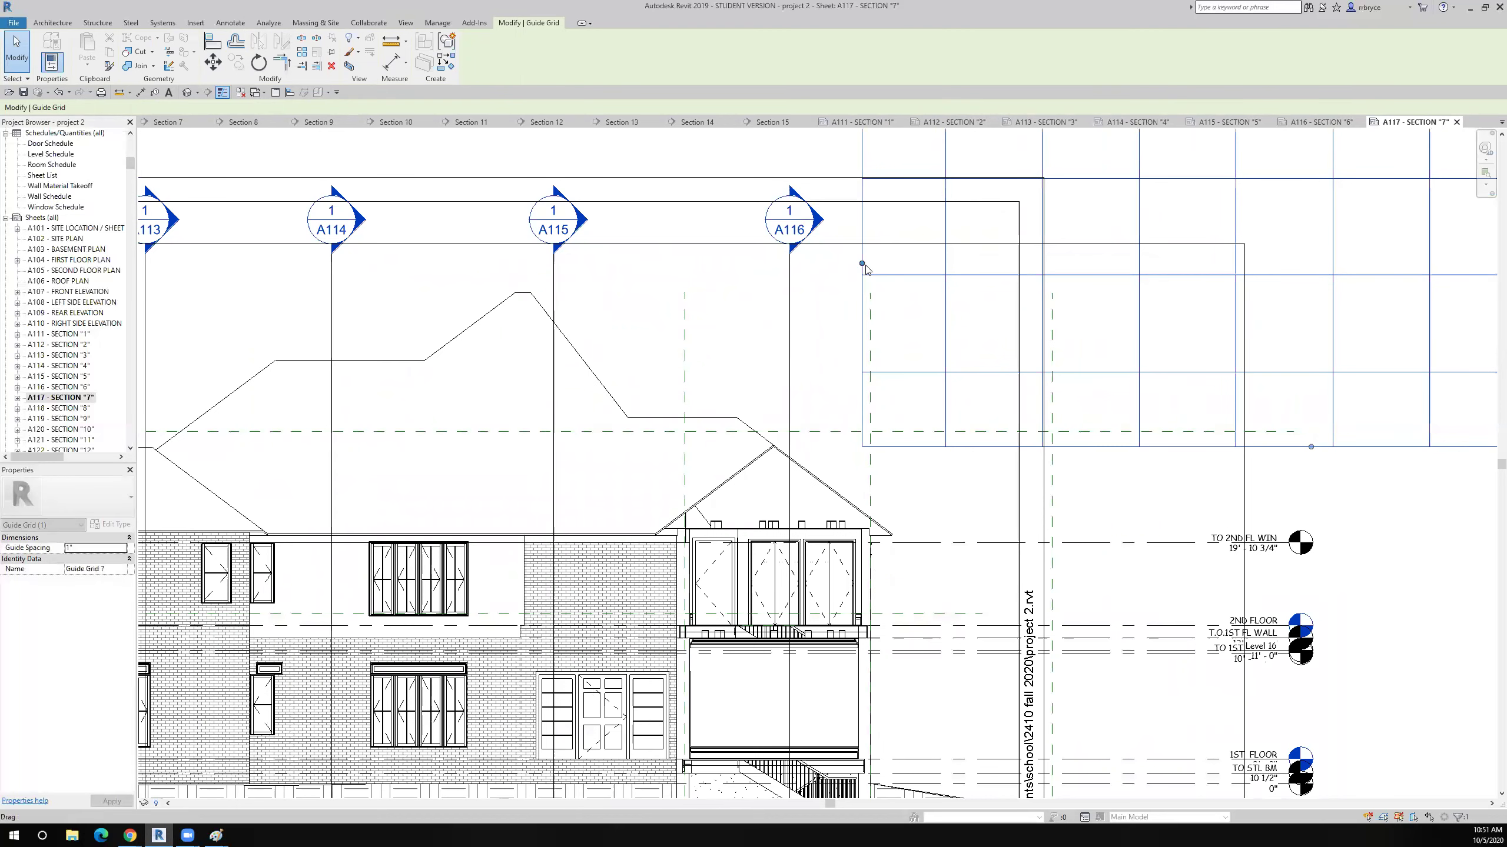
Nudge the guide grid's lower-left corner onto the crossing of the horizontal roof reference plane and the vertical plane at the building's right end.
scroll(1093, 446, down, 5)
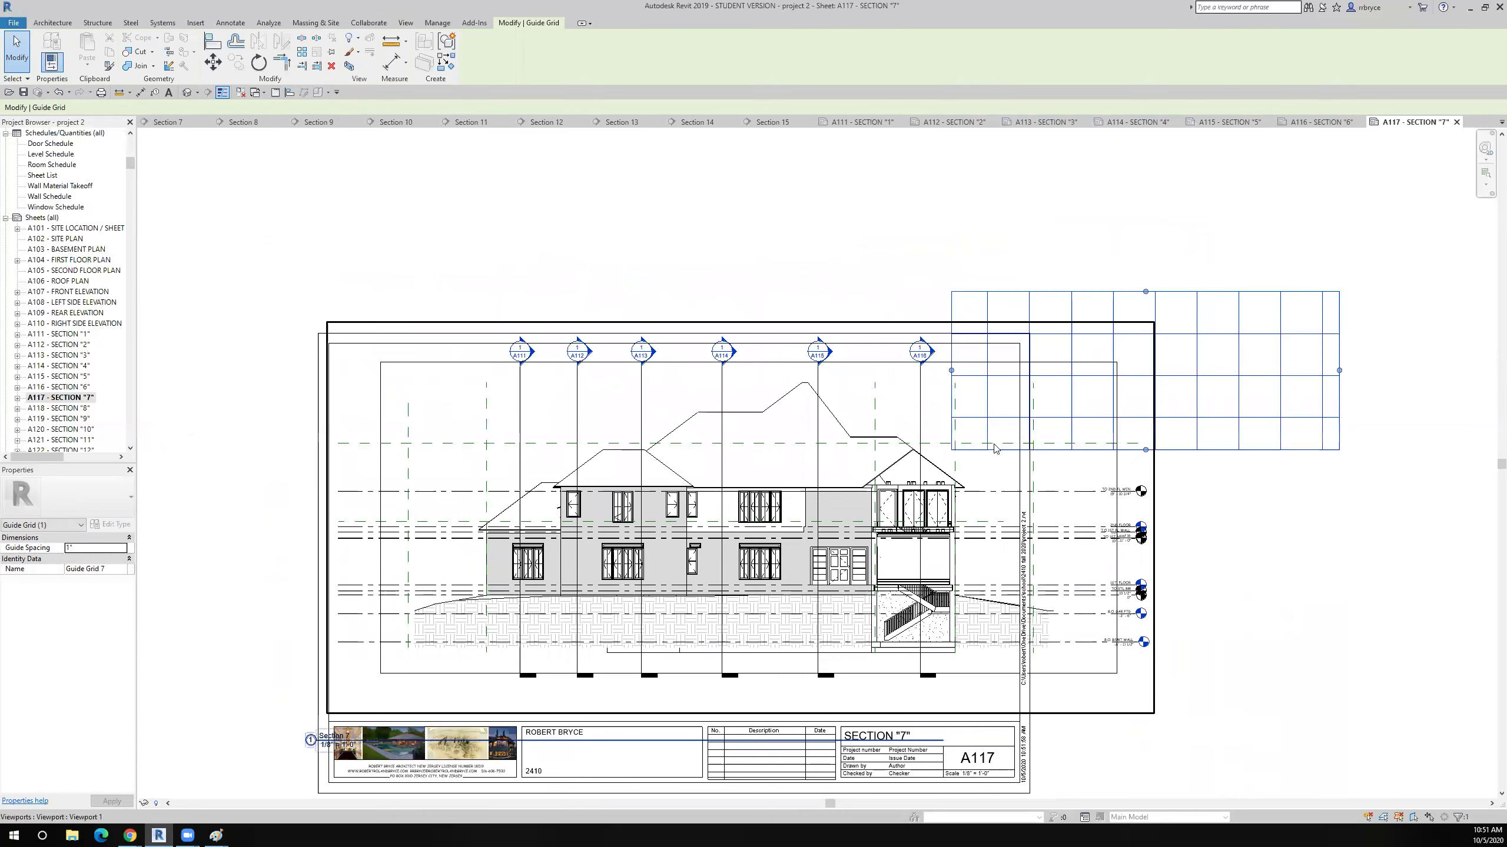
scroll(982, 451, up, 5)
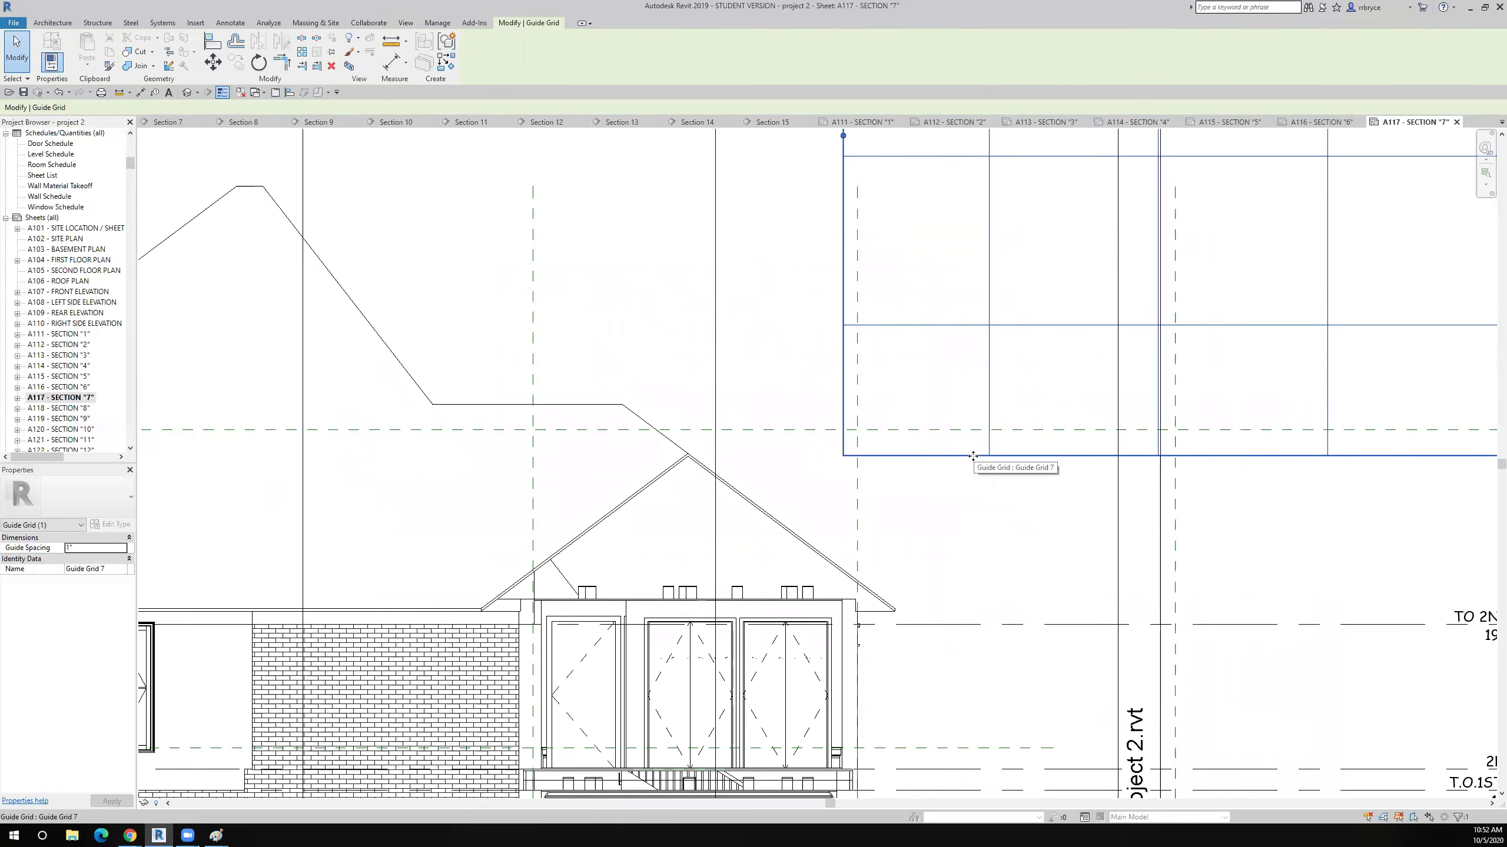
key(Up)
key(Up)
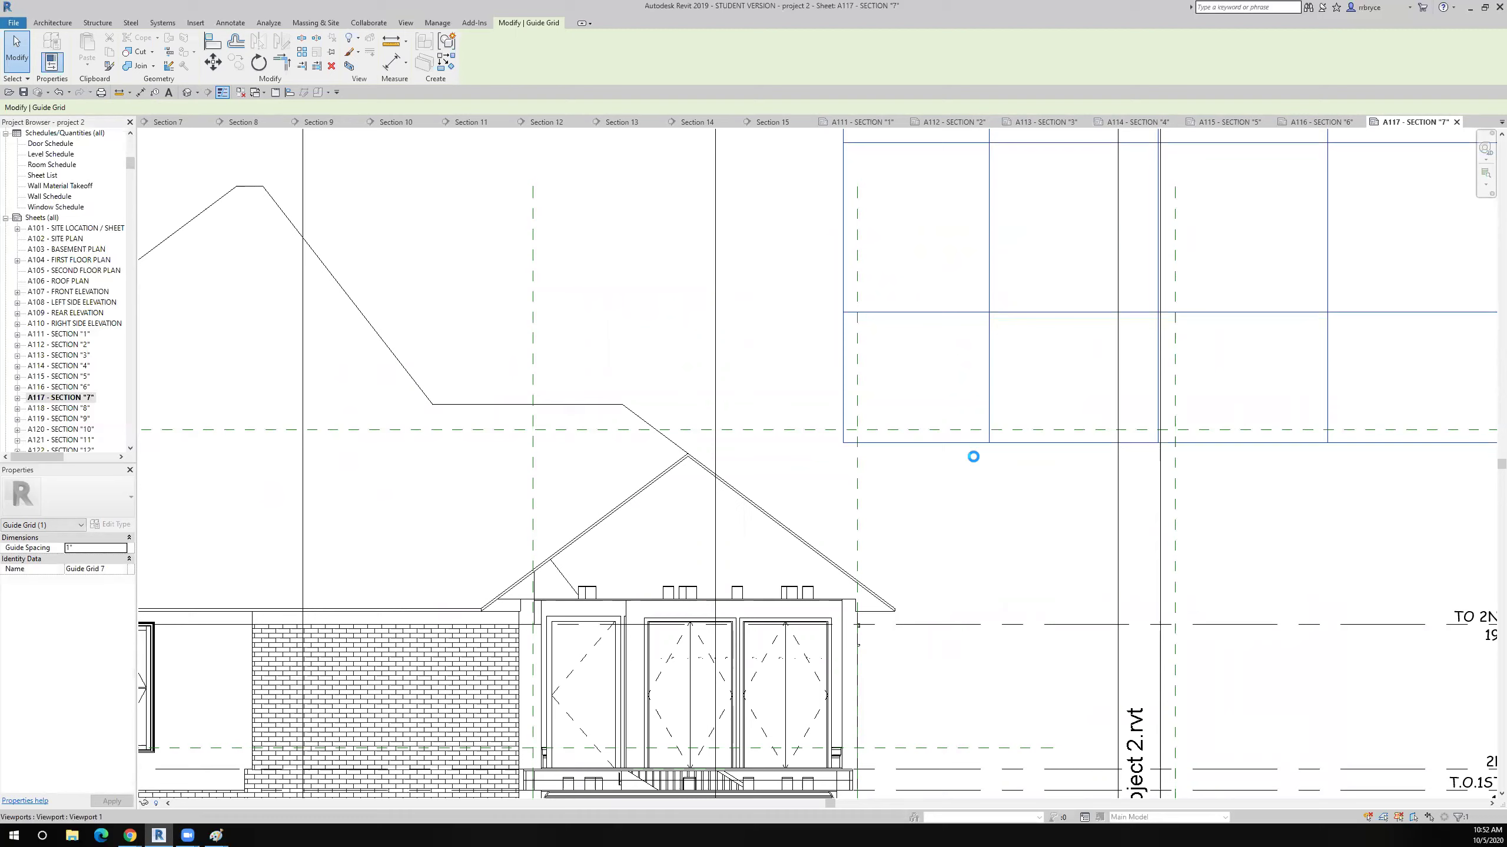
key(Up)
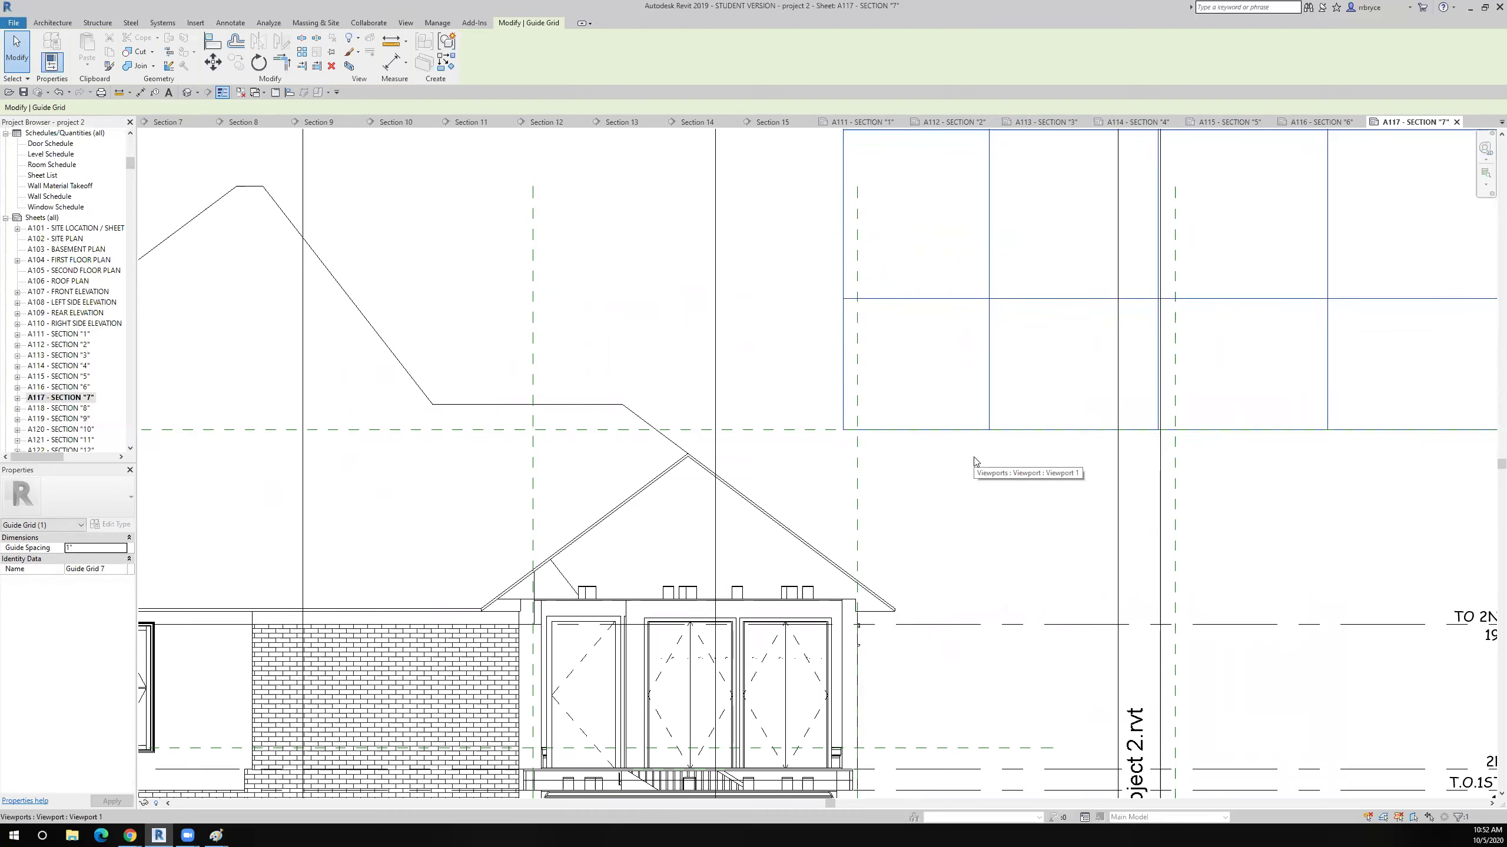
key(Right)
key(Right)
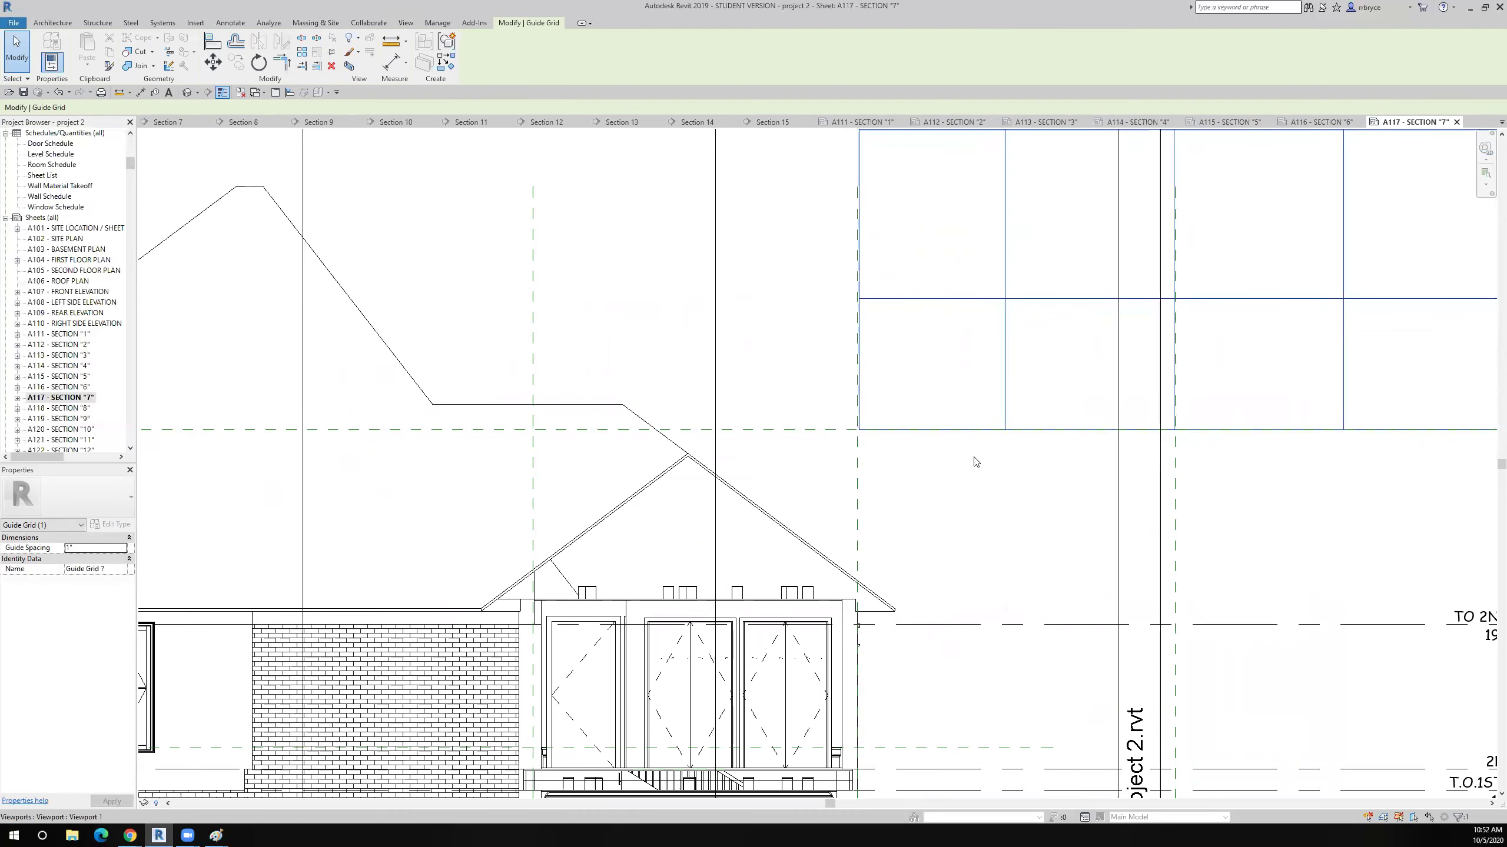
key(Down)
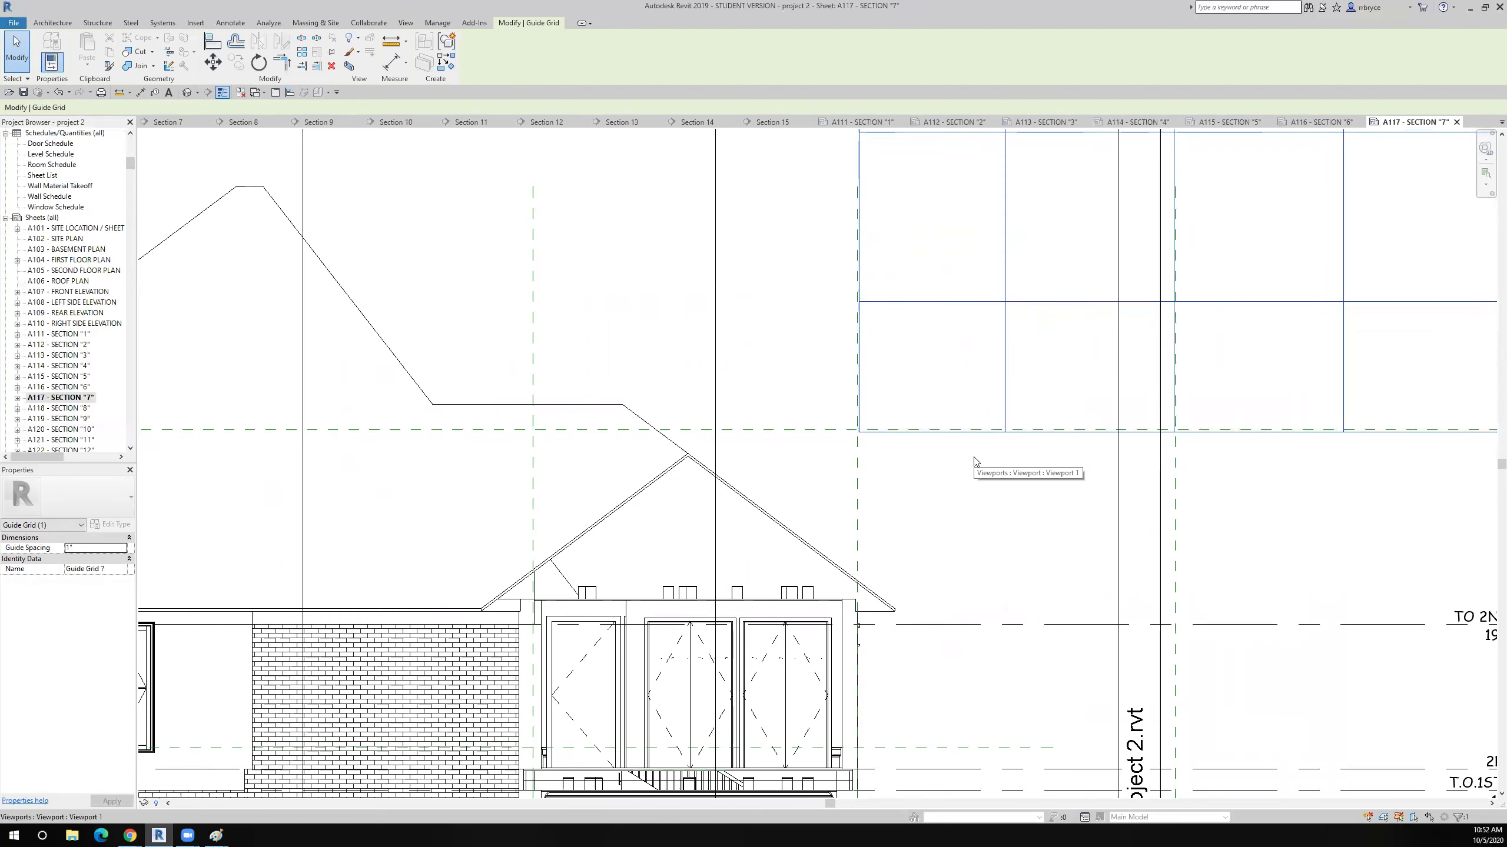
key(Up)
Shift the Section 7 viewport horizontally to the left so the building sits more centrally within the A117 sheet border.
scroll(976, 462, down, 5)
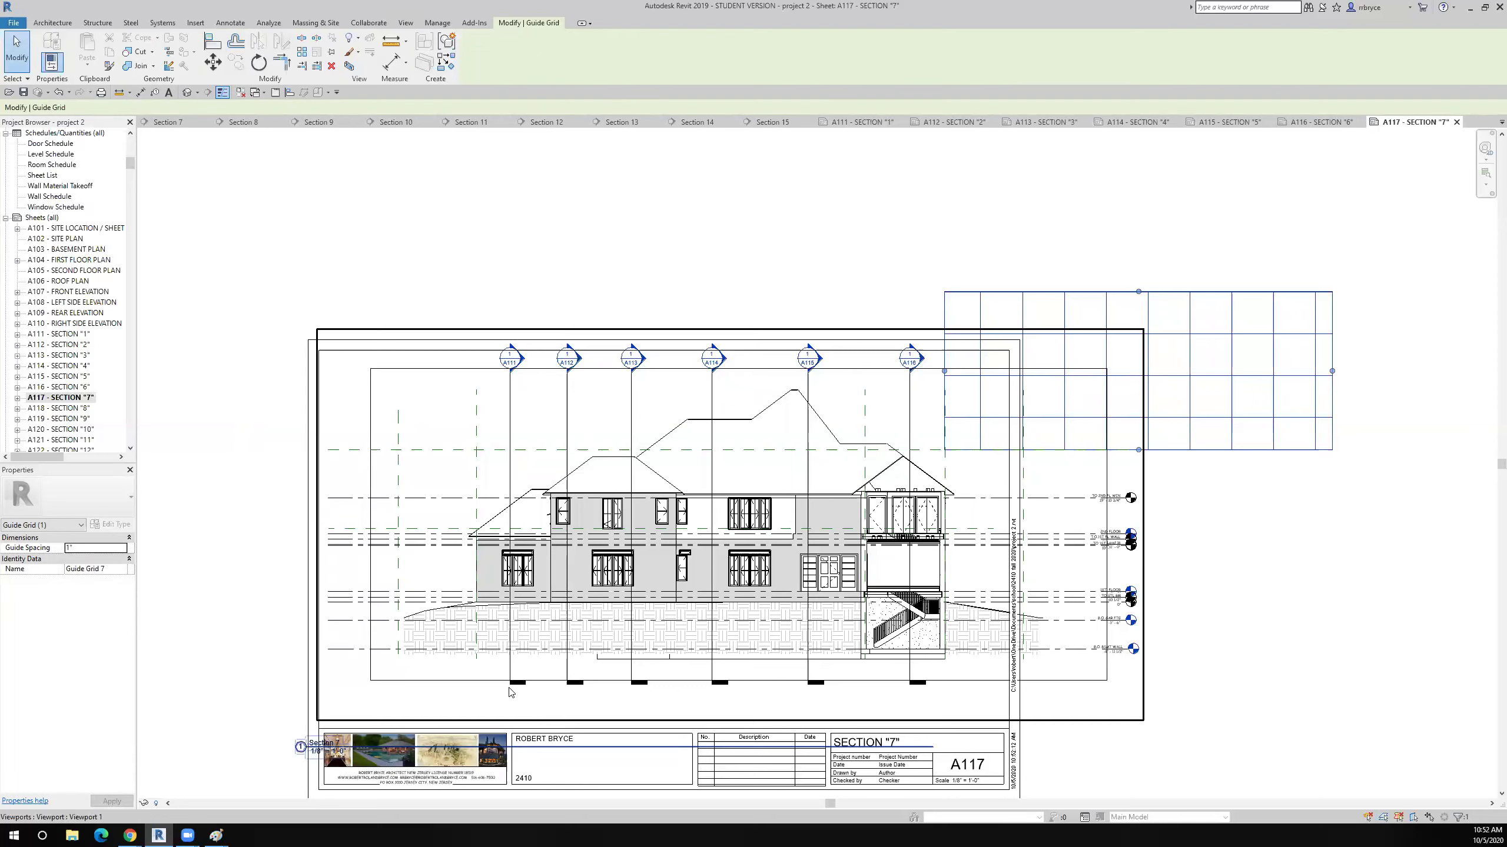
click(404, 621)
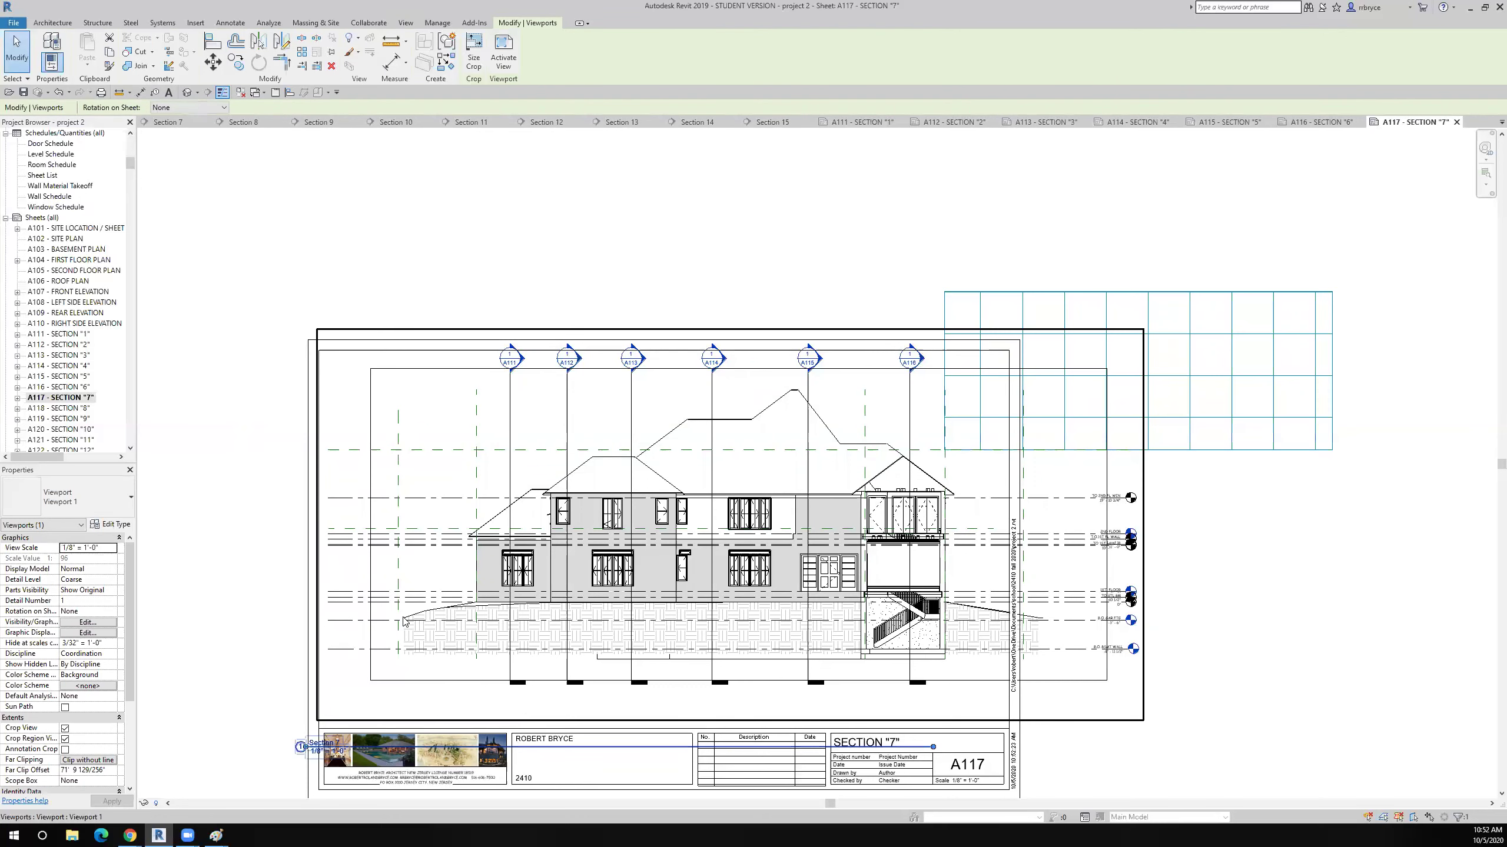
drag(522, 683, 504, 683)
key(Left)
key(Left)
key(Left)
key(Left)
key(Left)
key(Left)
key(Left)
key(Left)
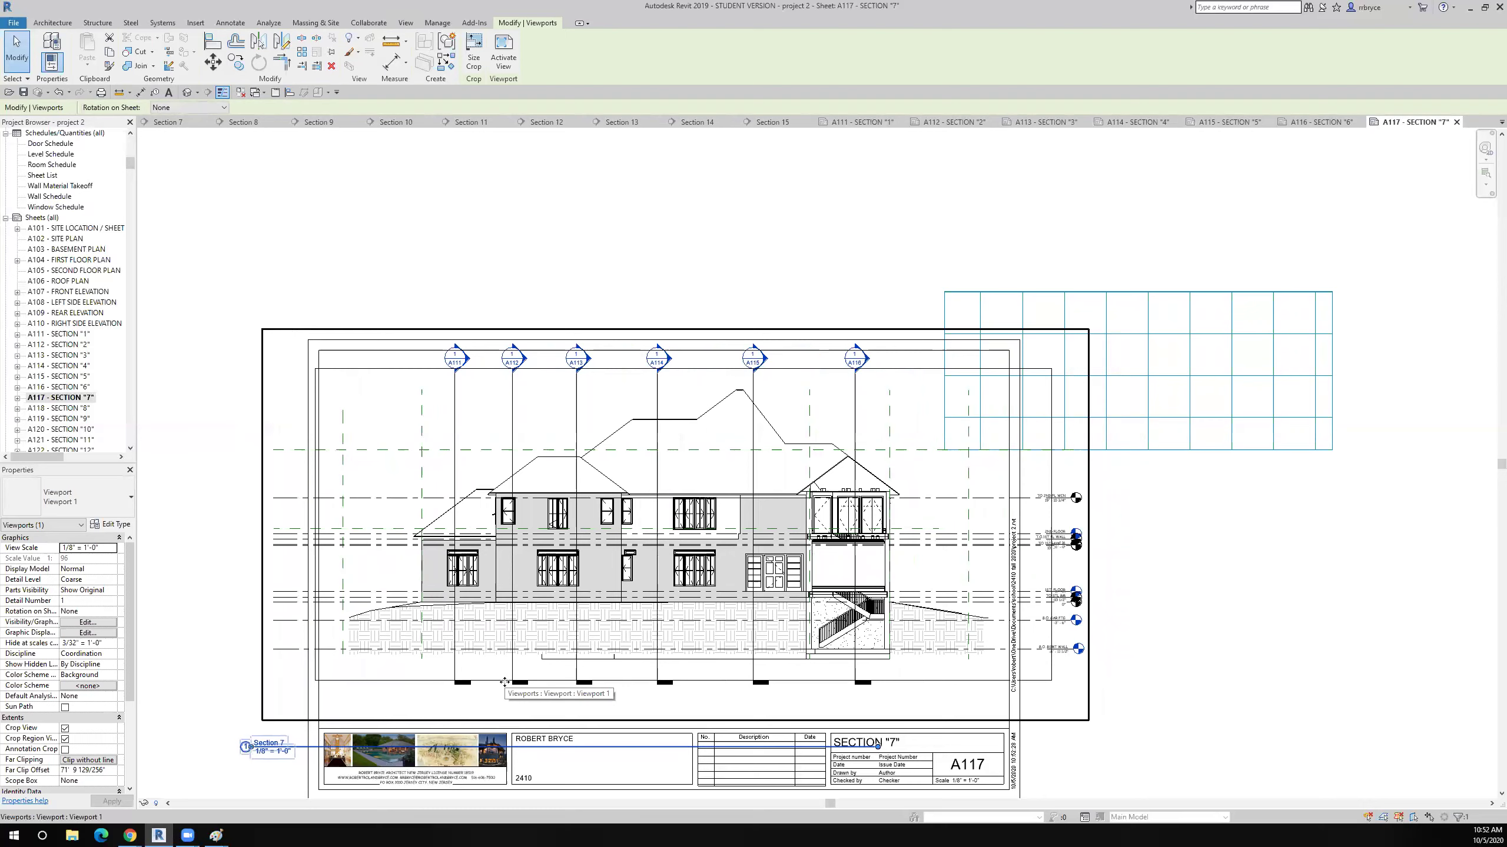
key(Left)
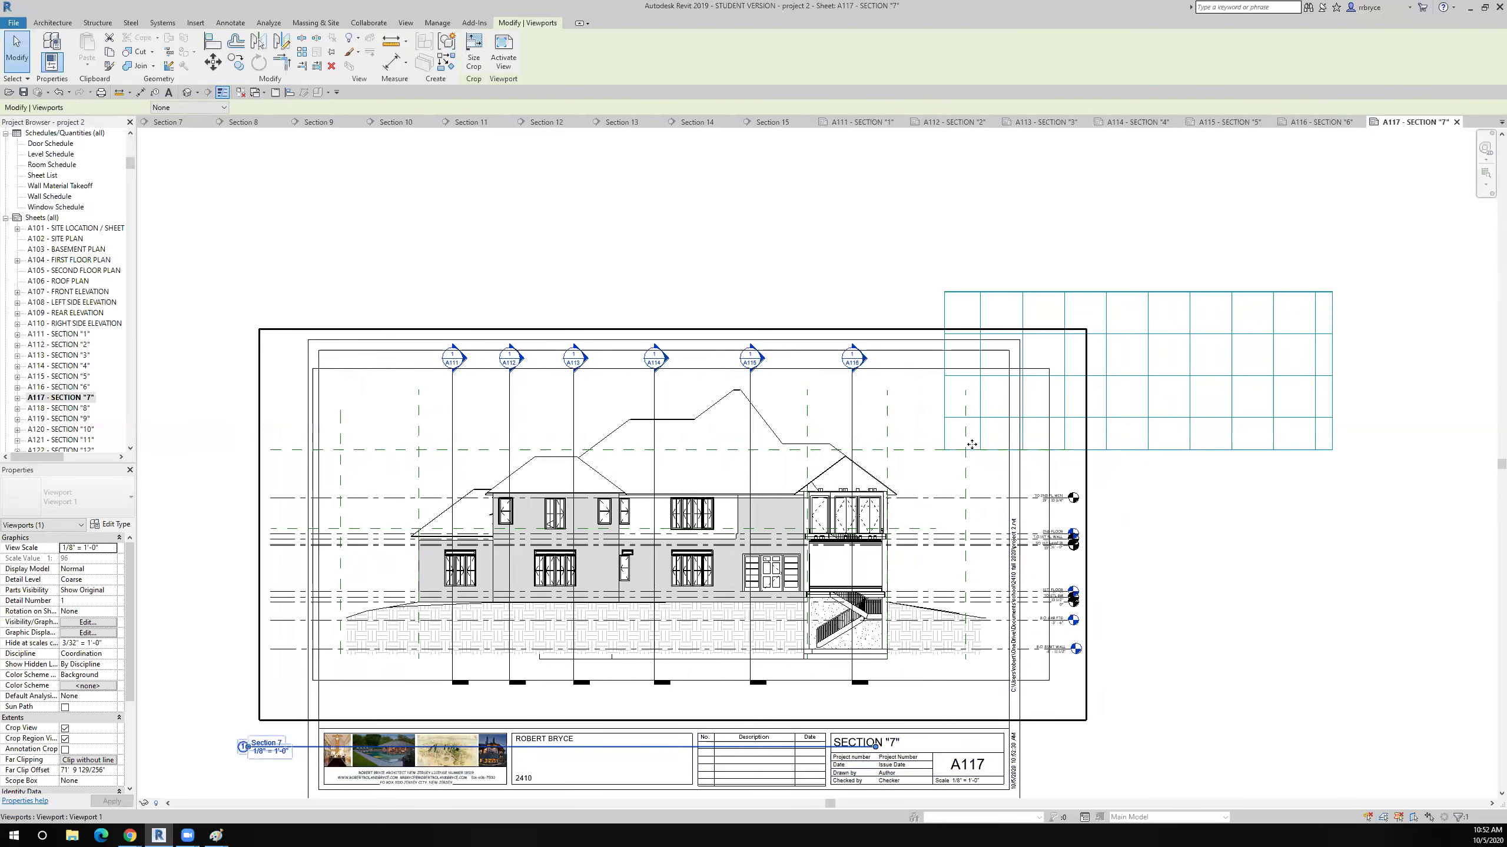
scroll(949, 413, up, 5)
scroll(1100, 464, down, 5)
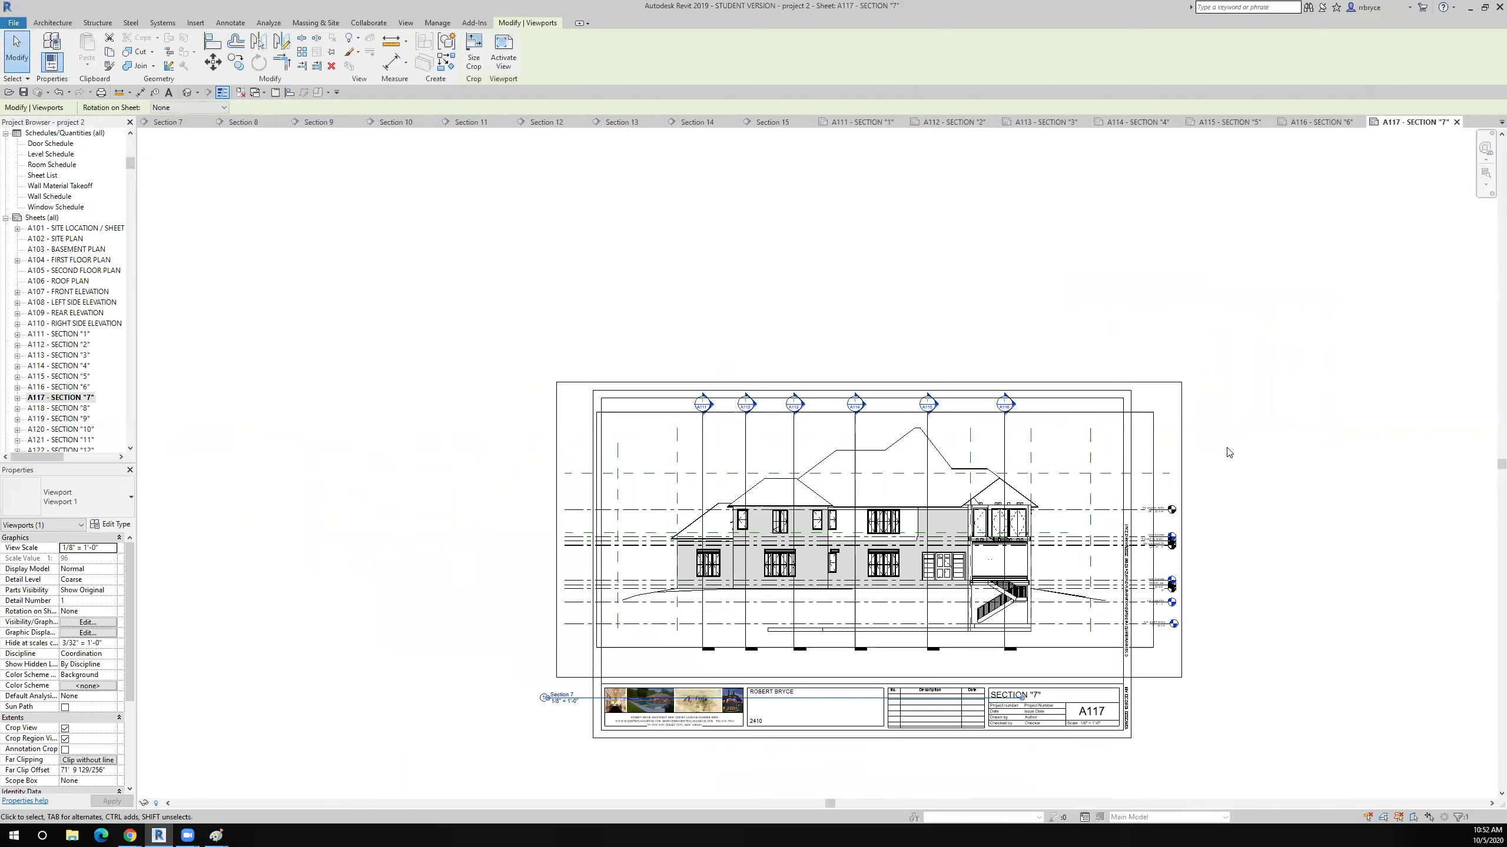
key(Escape)
Move Guide Grid 7 left to the repositioned view, bringing its left edge near the vertical reference plane at the building's right end.
scroll(1068, 461, up, 5)
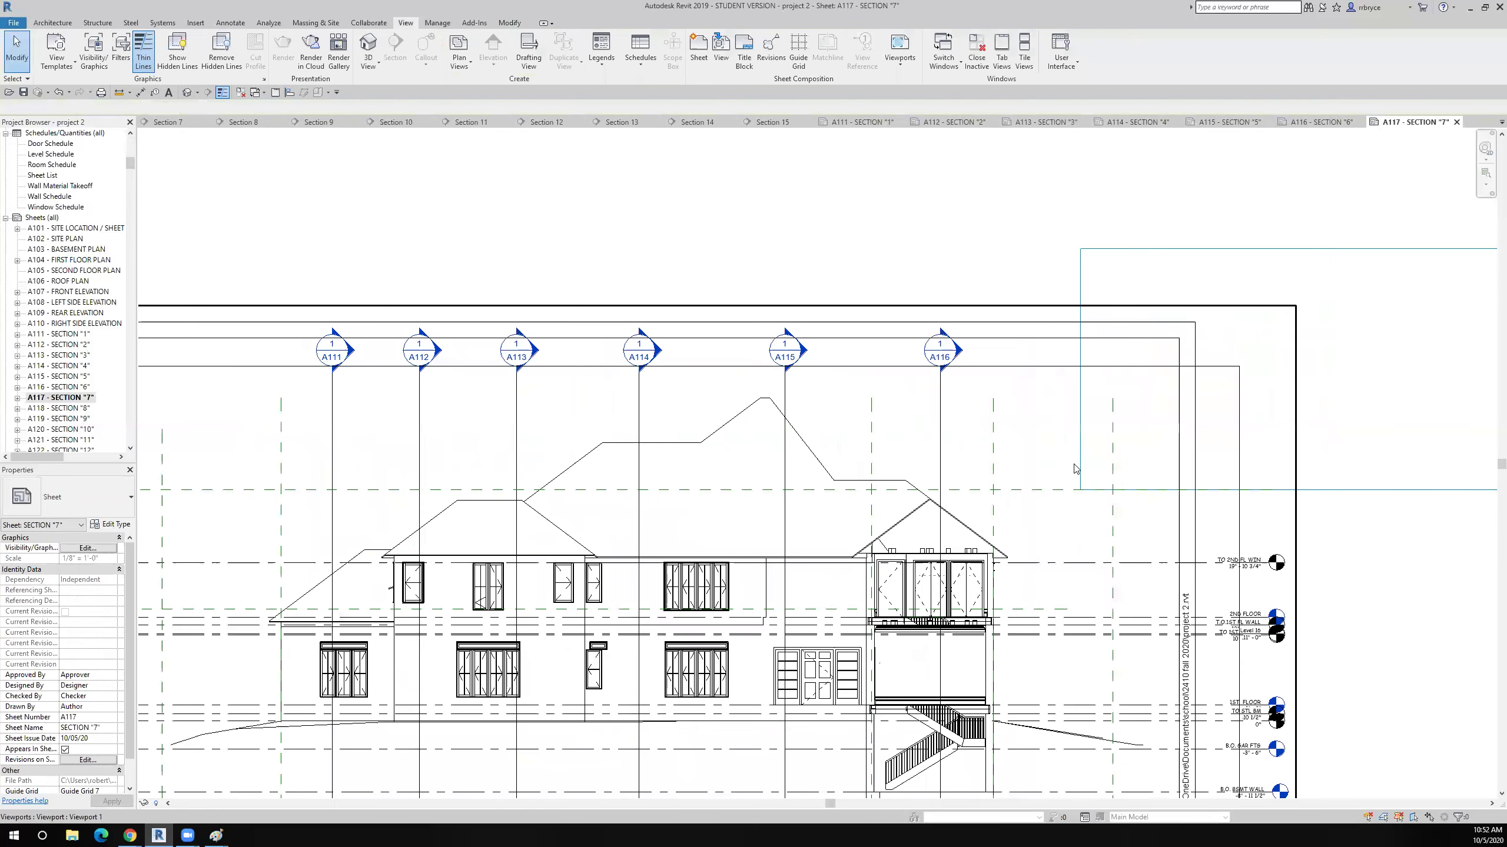
scroll(1088, 467, down, 8)
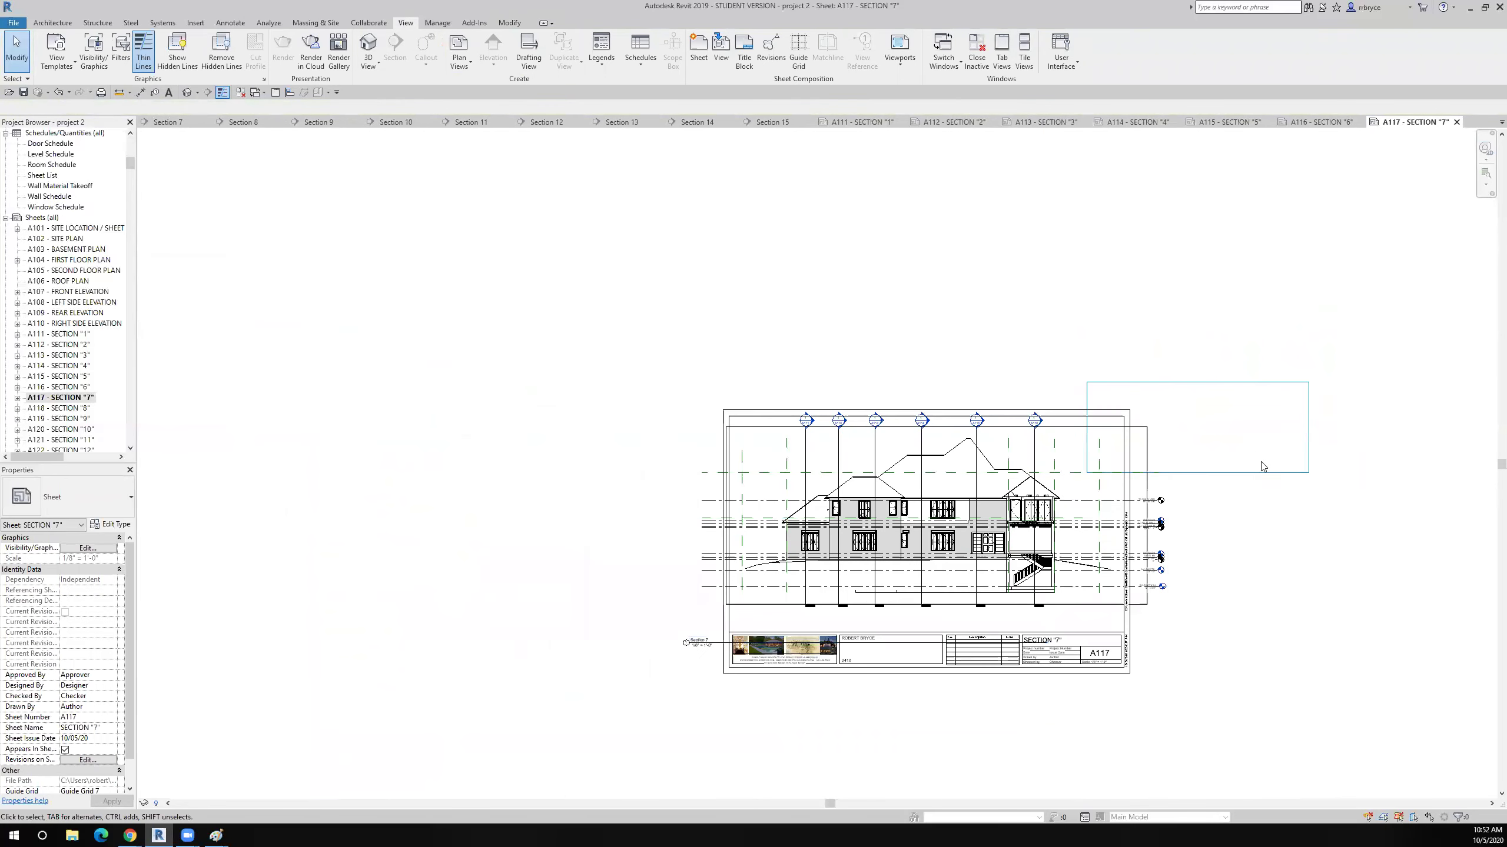
click(1263, 473)
scroll(1067, 449, up, 4)
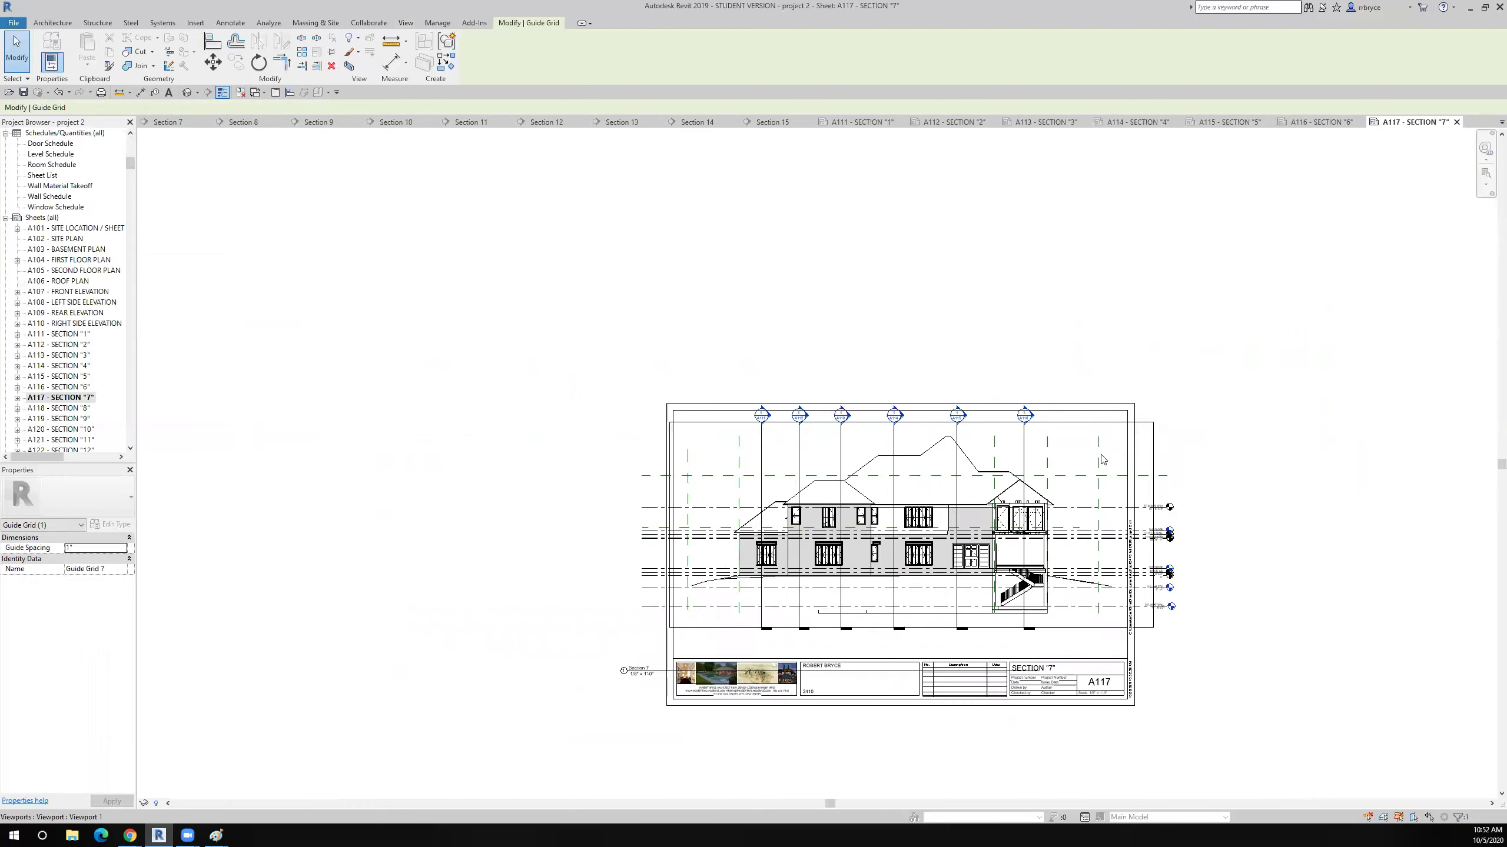
drag(1070, 447, 1003, 455)
scroll(1010, 489, up, 5)
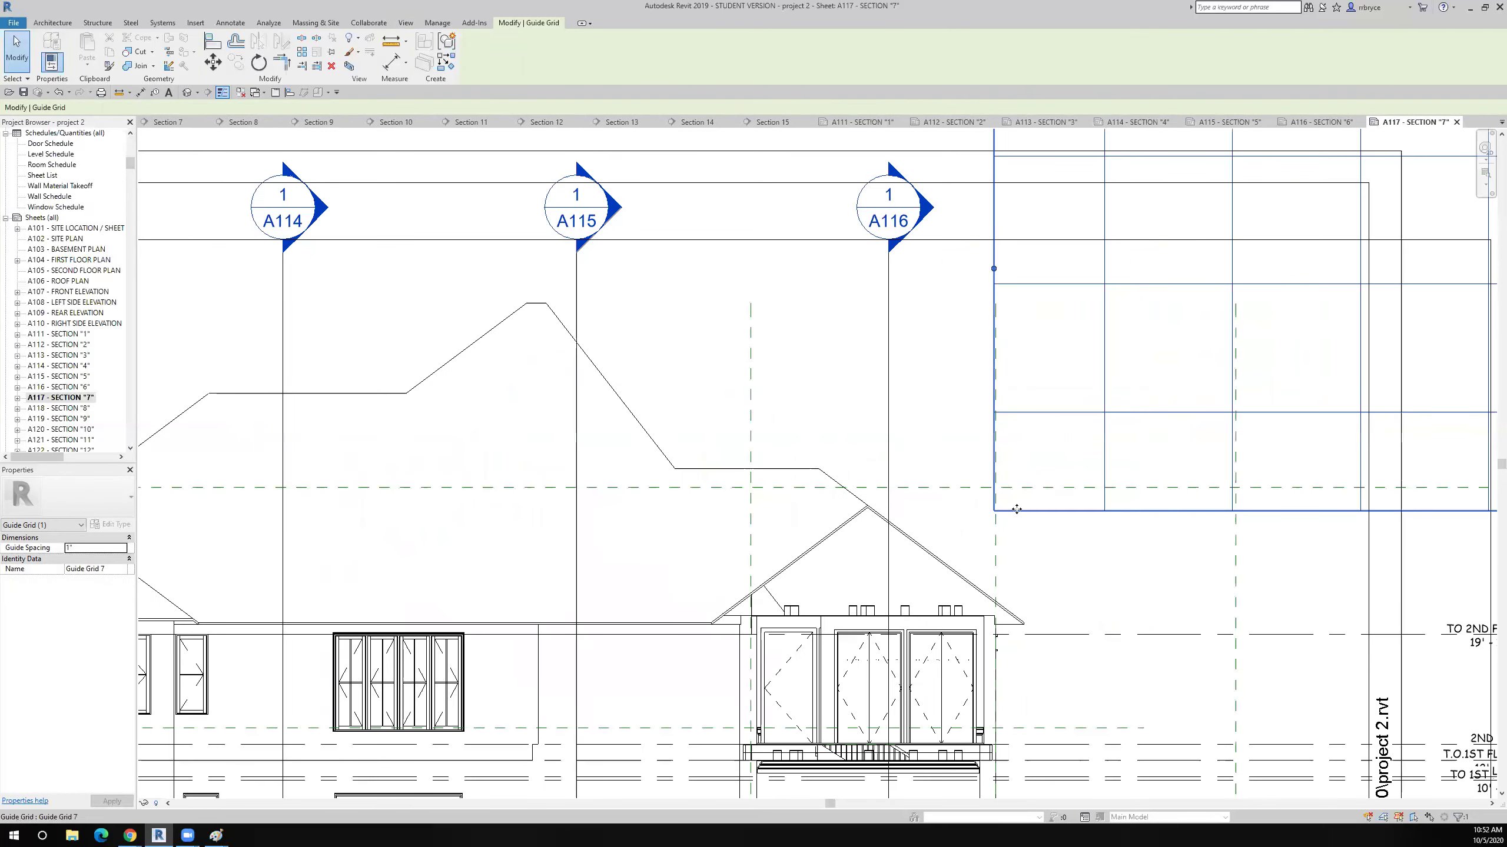
Fine-position the guide grid in small increments so its lower-left corner meets the horizontal and vertical reference planes of the shifted Section 7 view.
key(Up)
key(Up)
key(Up)
key(Up)
key(Up)
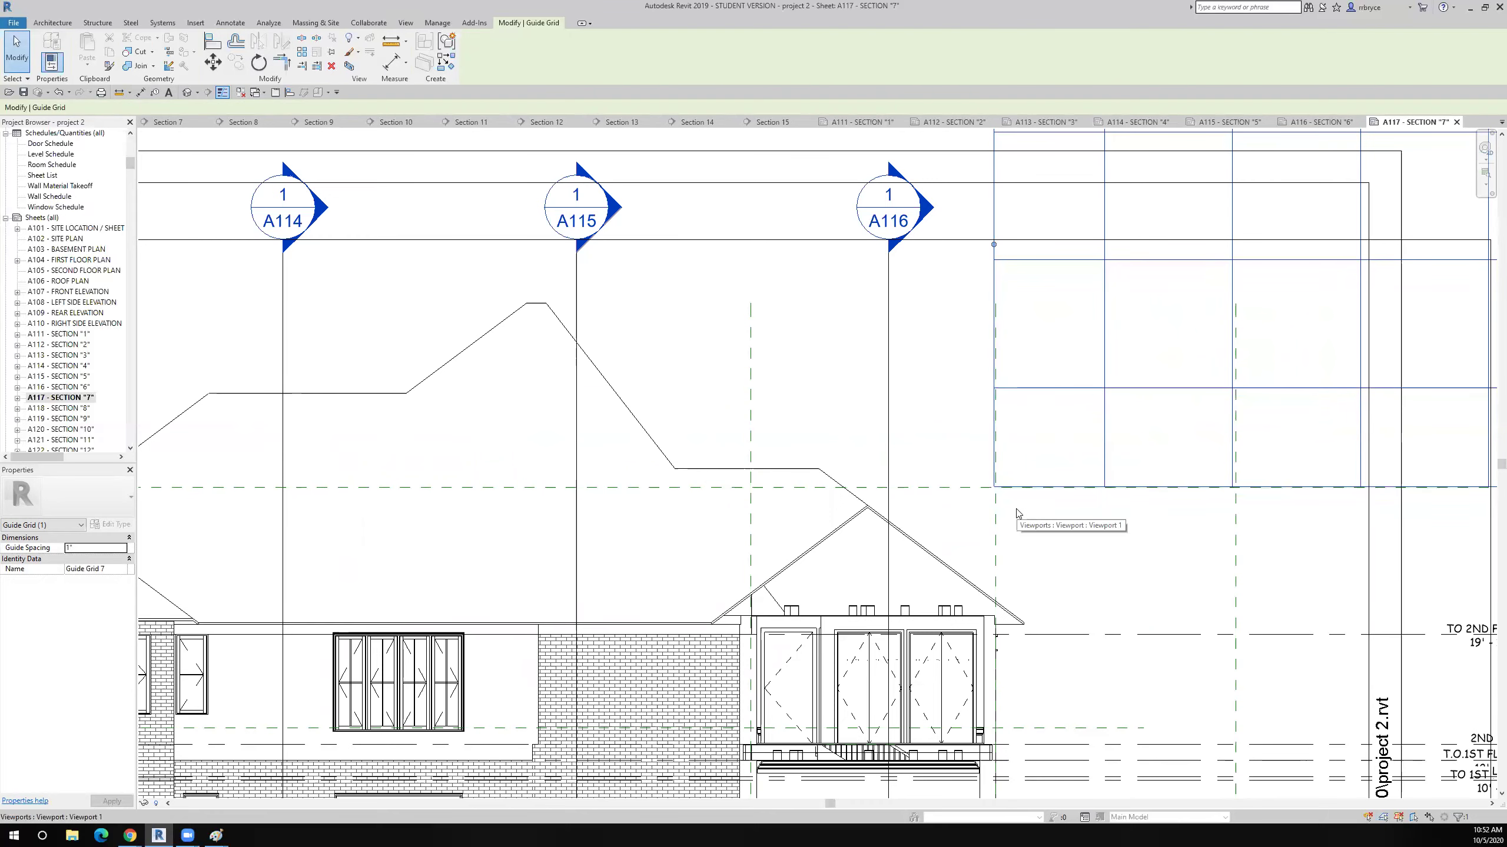
key(Right)
scroll(1019, 514, up, 5)
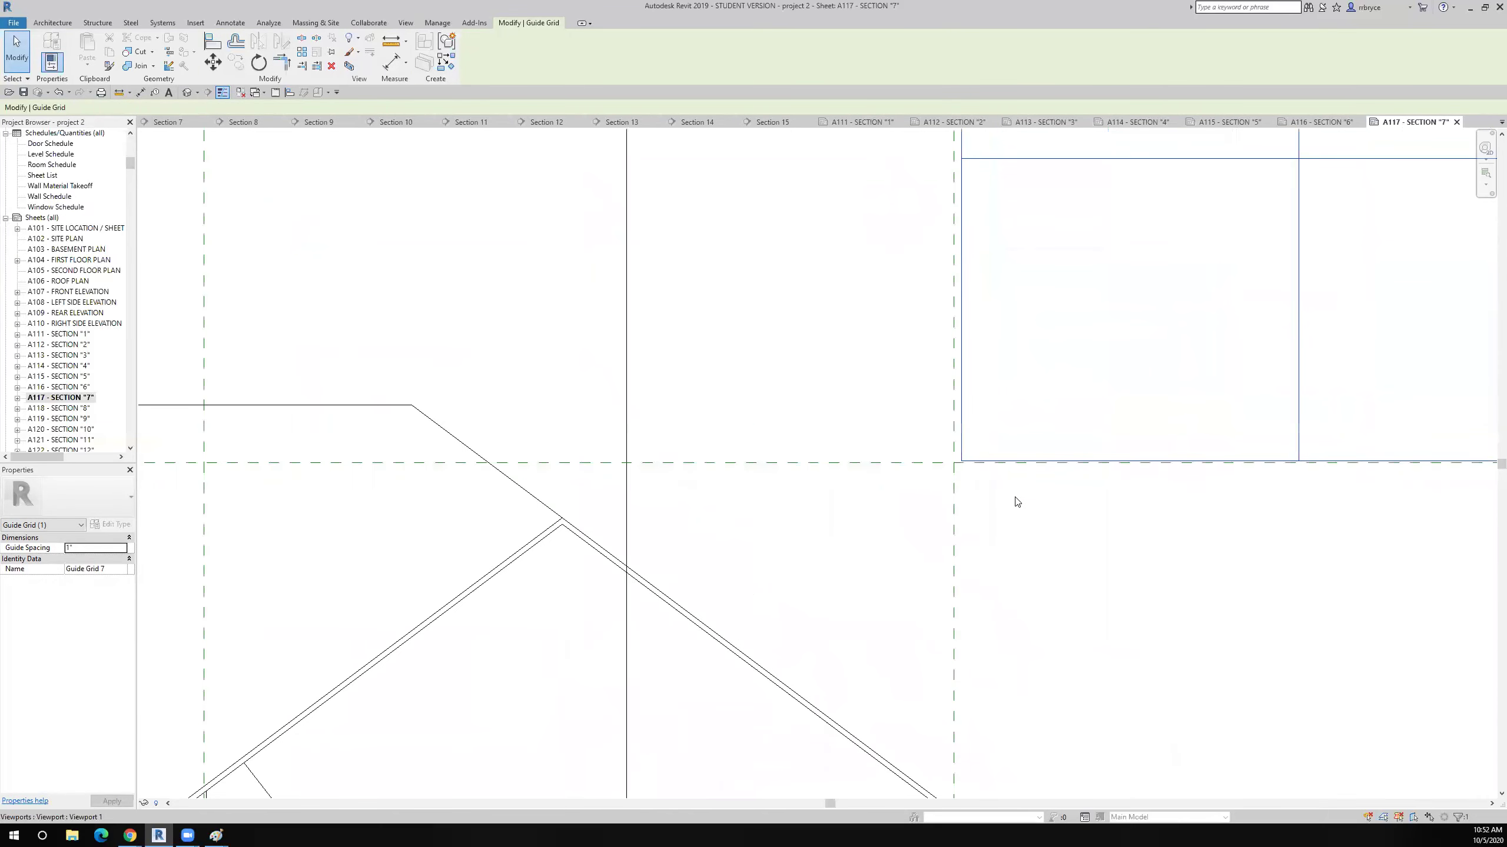
key(Left)
key(Left)
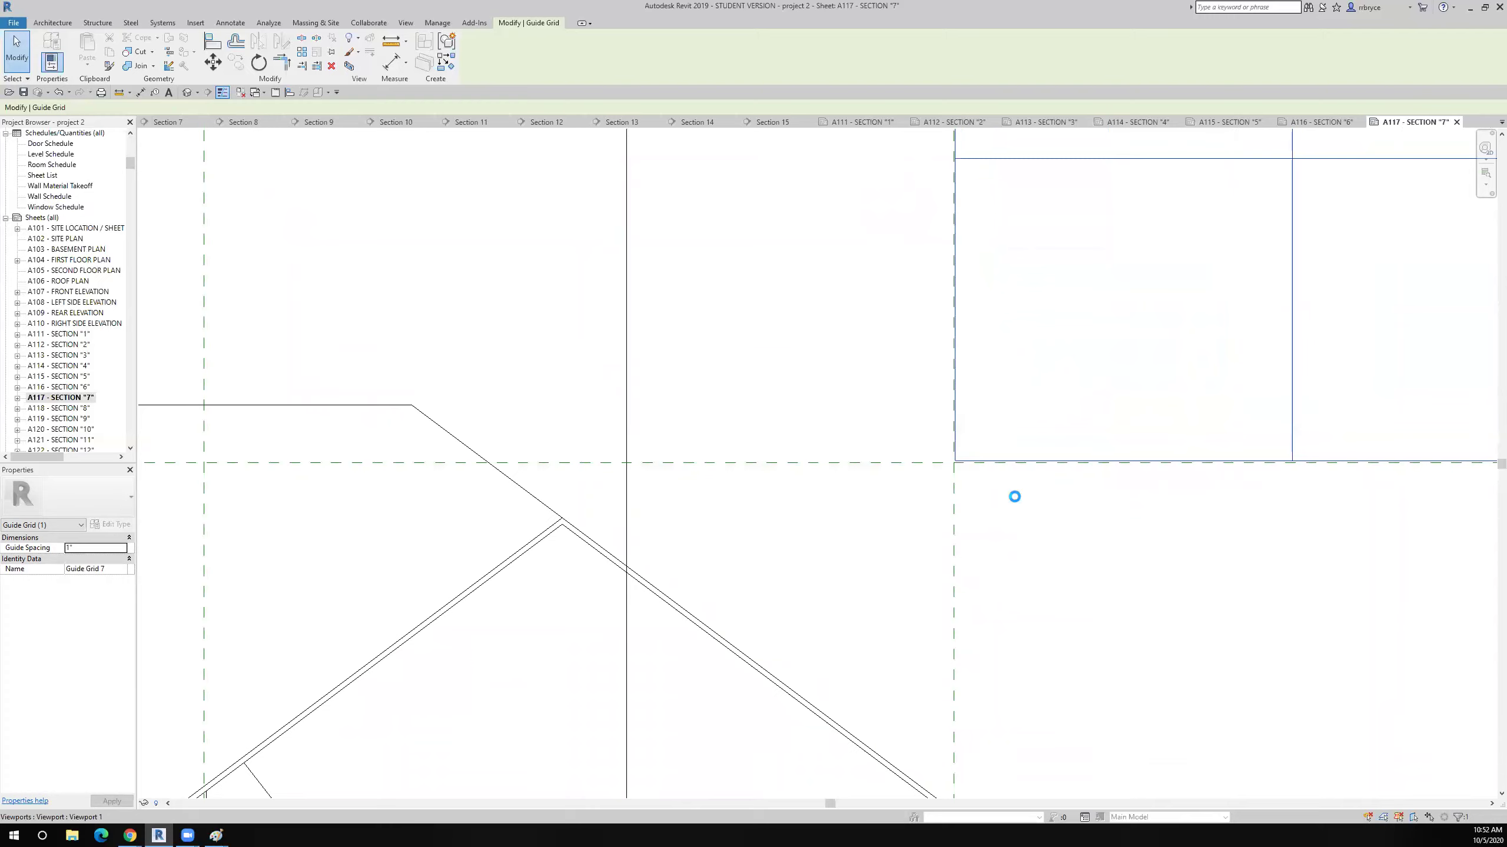
Nudge Guide Grid 7 on A117 until its lower-left corner sits exactly on the intersection of the roof and right-end vertical reference planes.
key(Right)
key(Down)
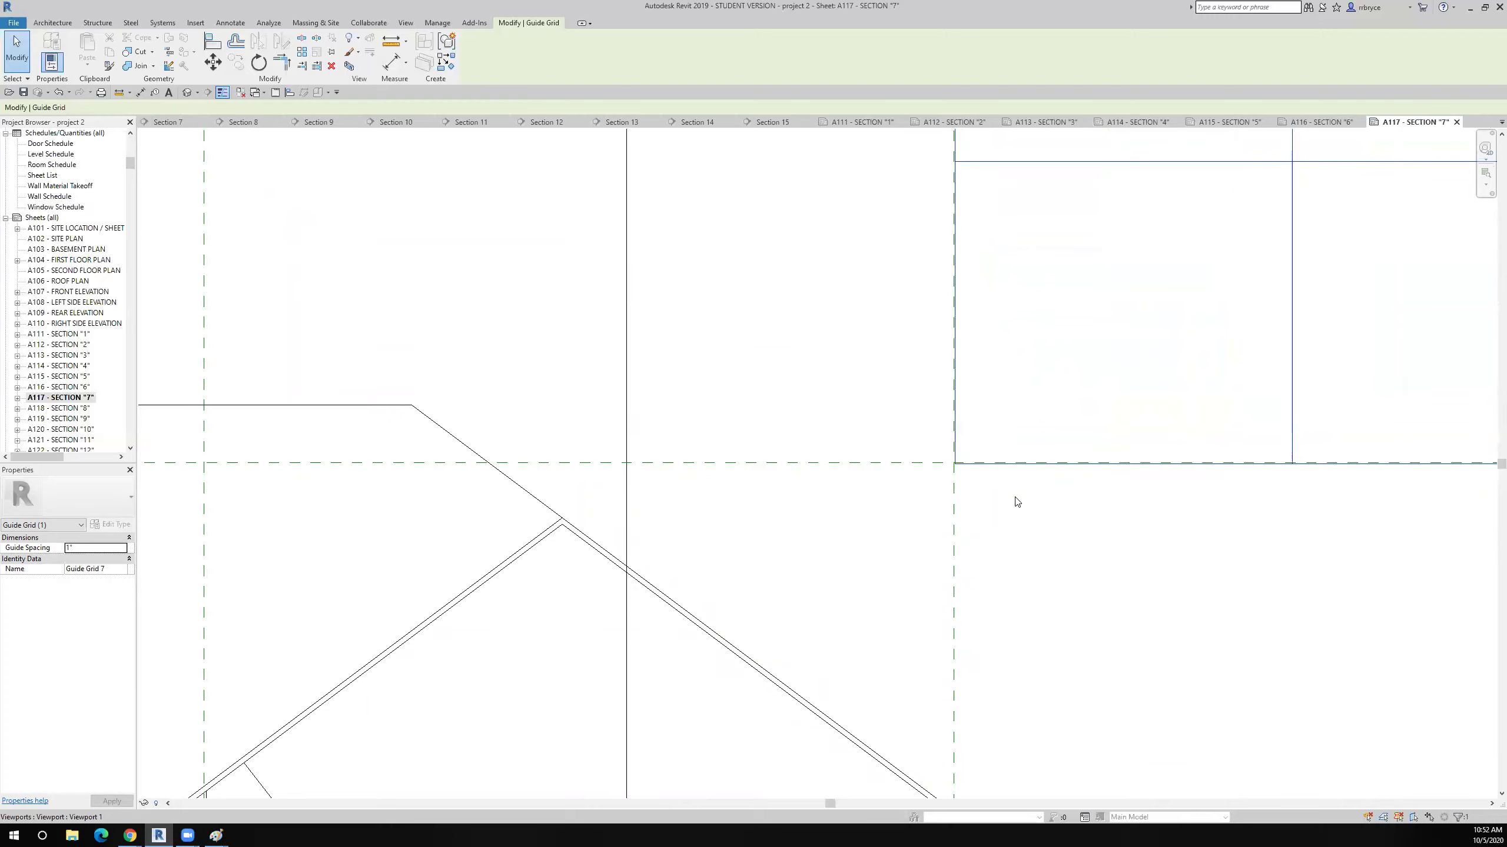
scroll(1016, 502, up, 4)
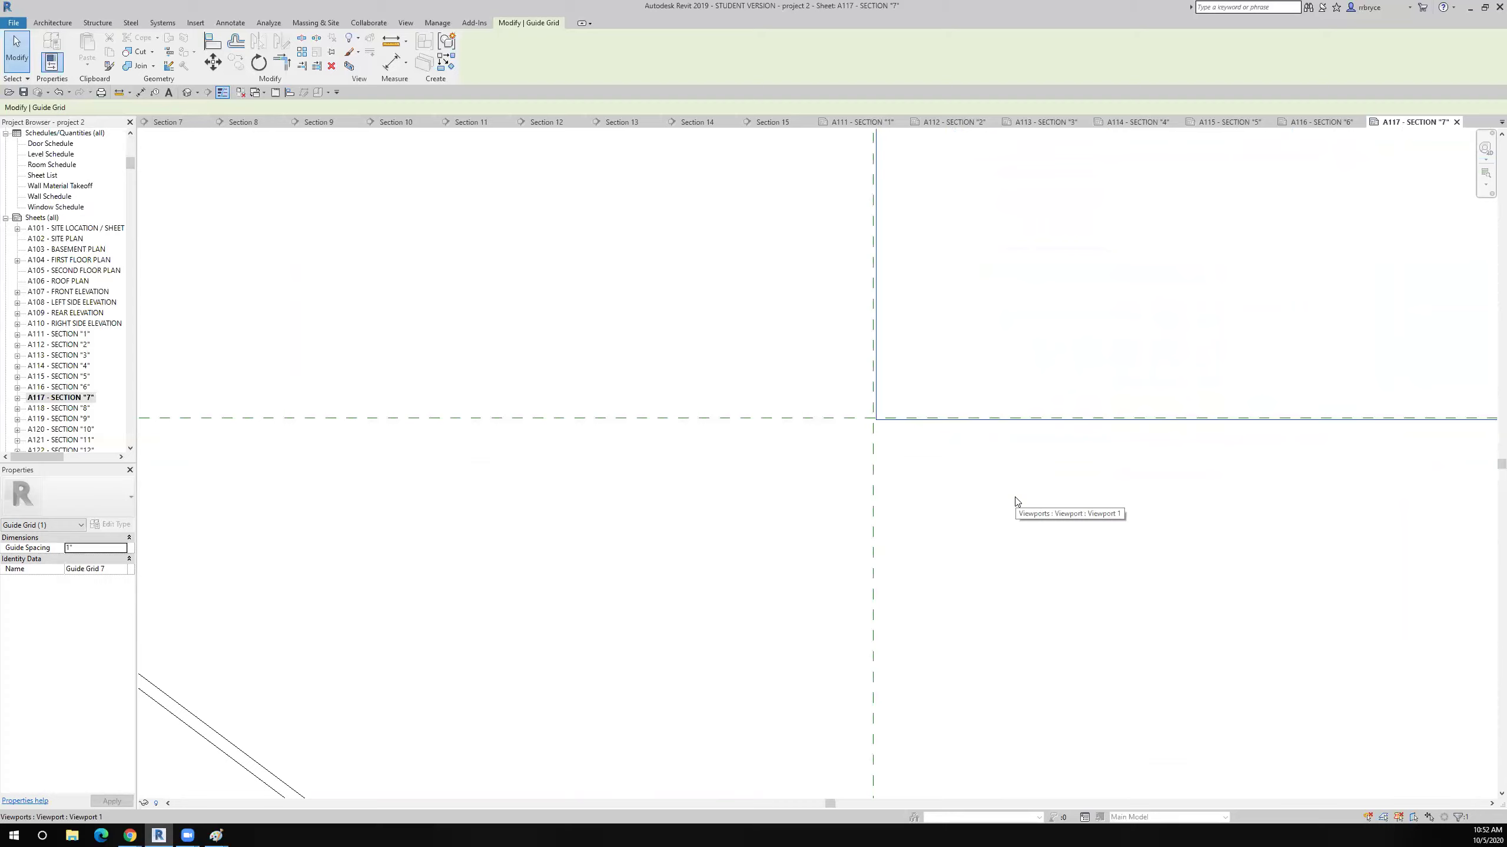
key(Up)
key(Left)
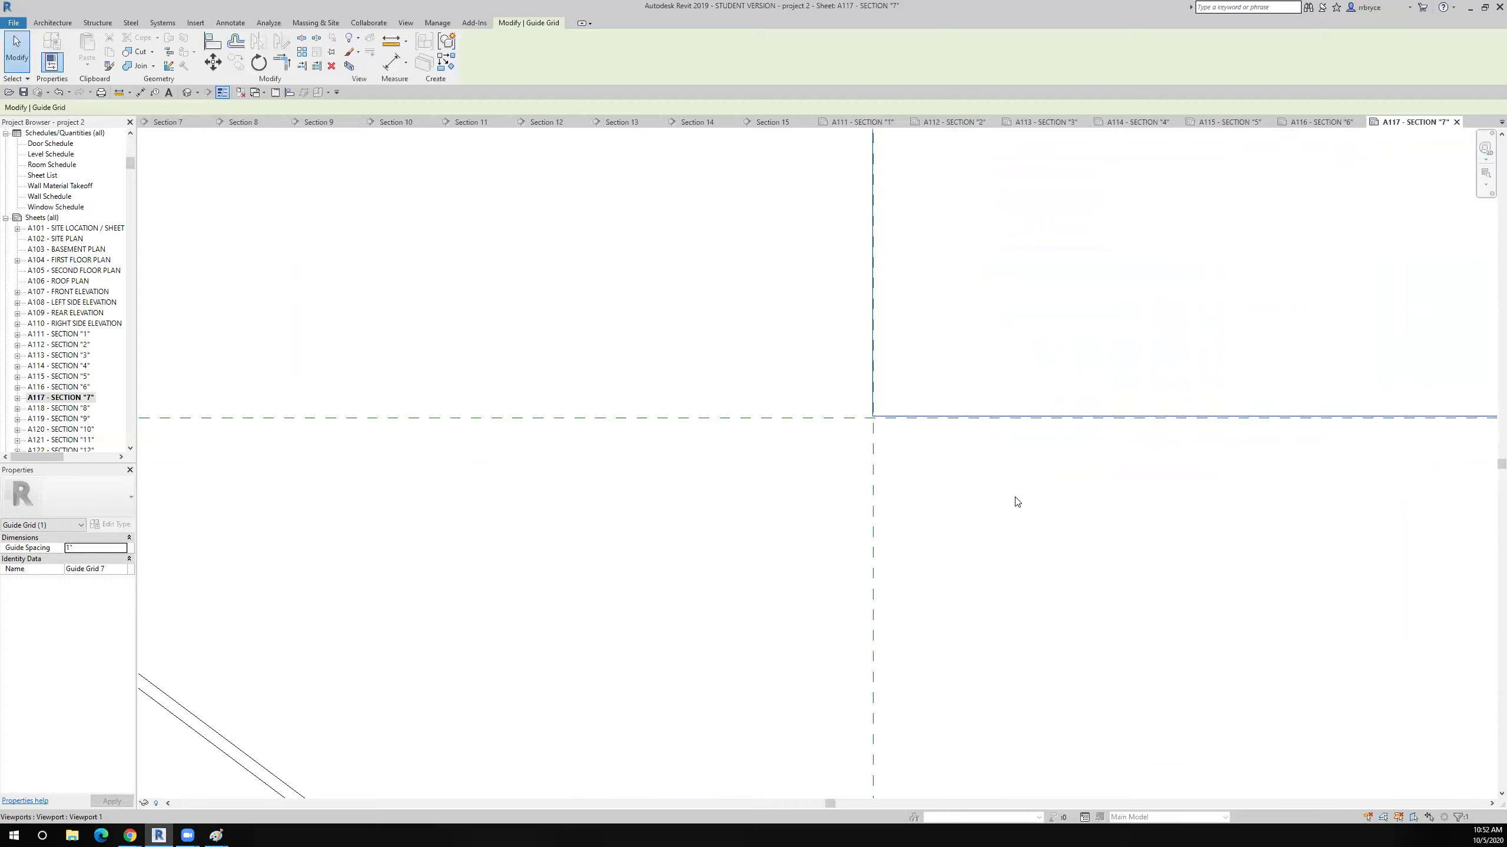
key(Up)
key(shift+Left)
key(shift+Left)
key(shift+Left)
key(shift+Up)
key(shift+Up)
key(shift+Left)
key(shift+Up)
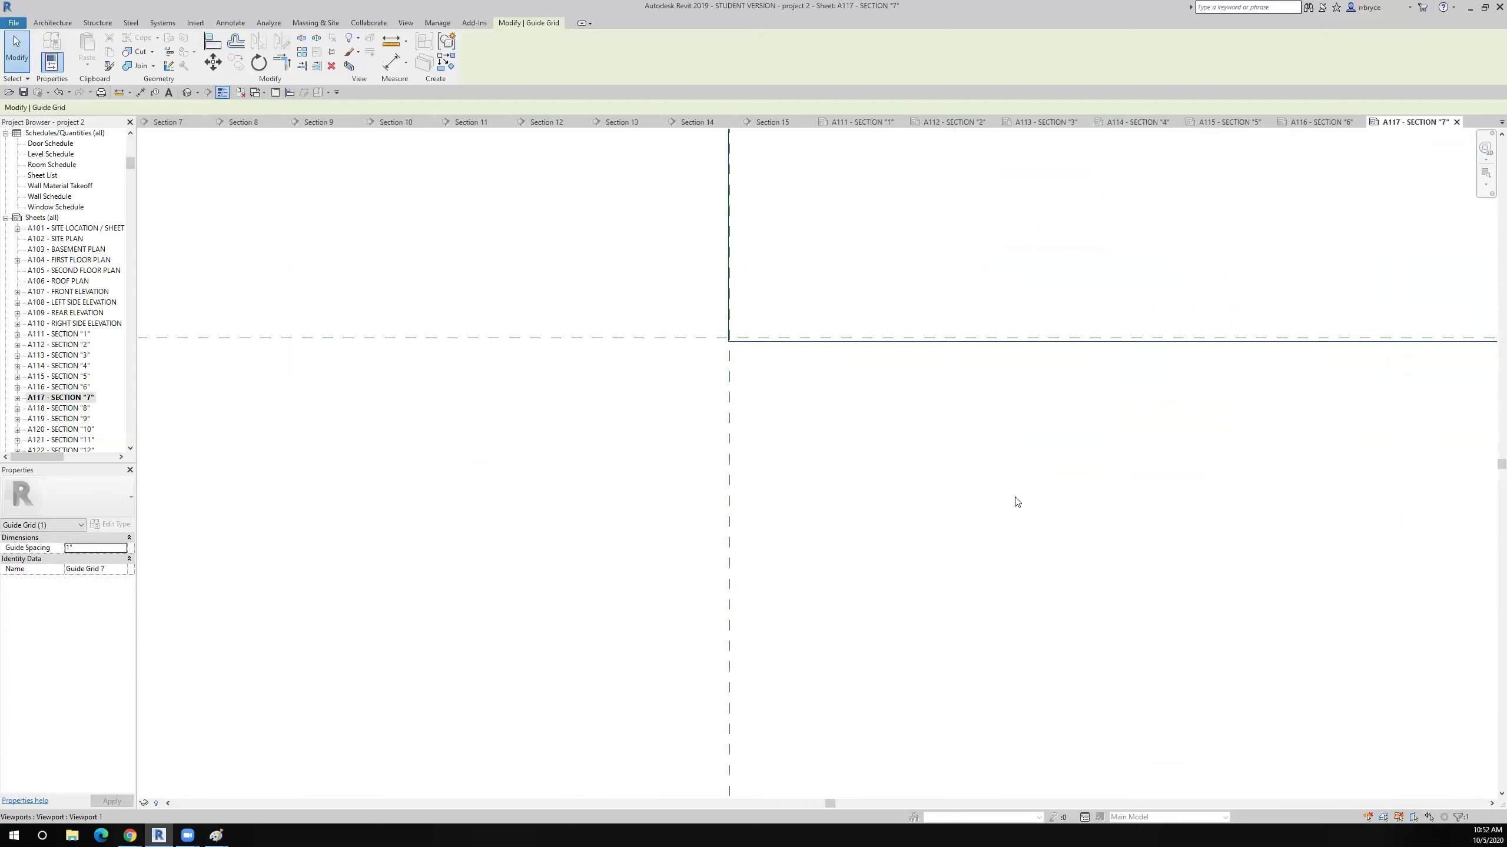
key(Up)
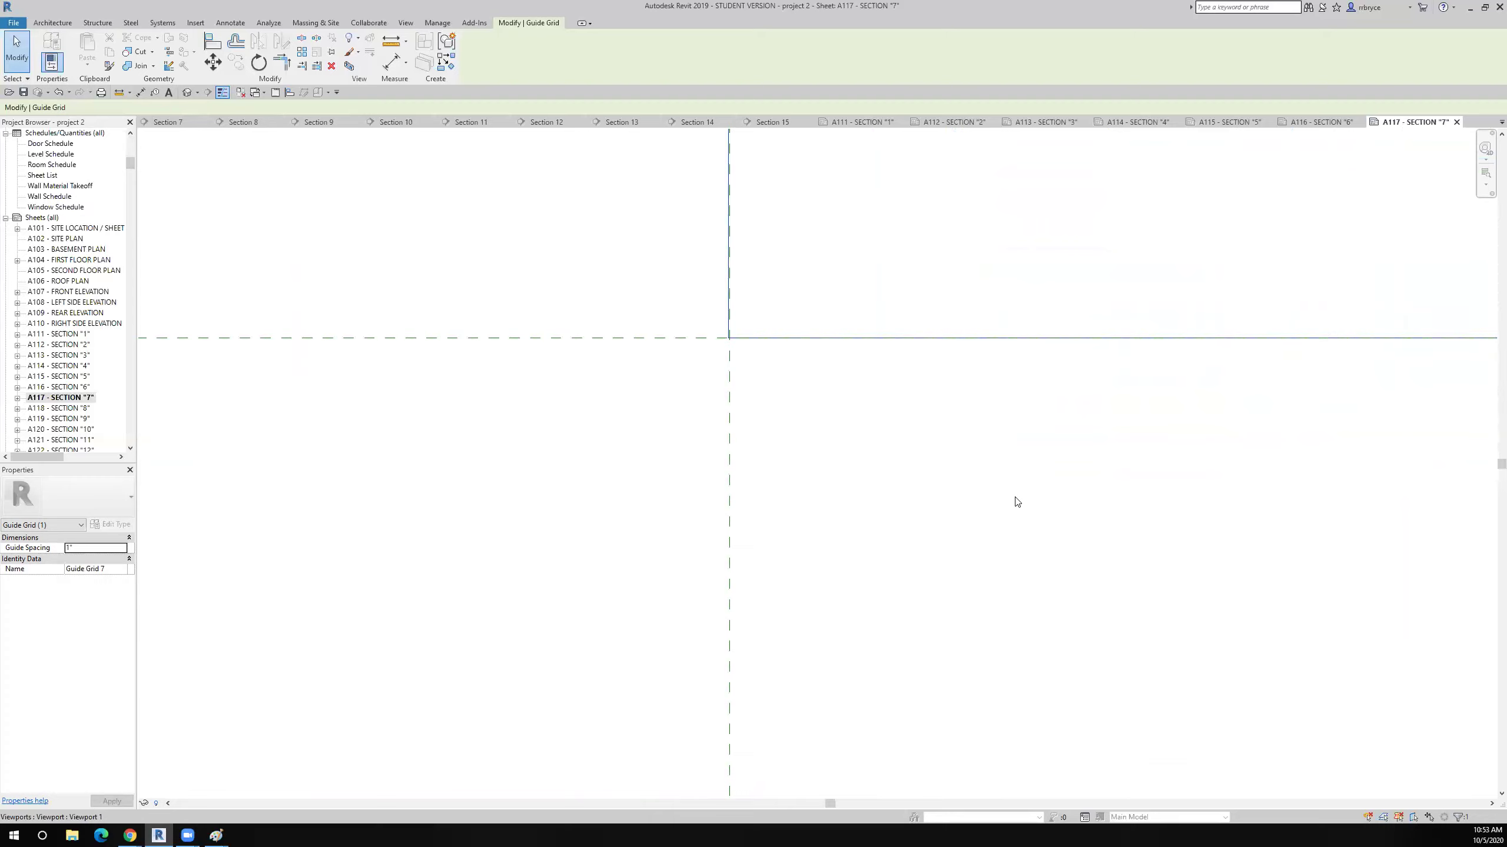
key(shift+Left)
key(shift+Up)
key(shift+Right)
key(shift+Down)
key(shift+Right)
key(shift+Down)
key(Right)
key(Right)
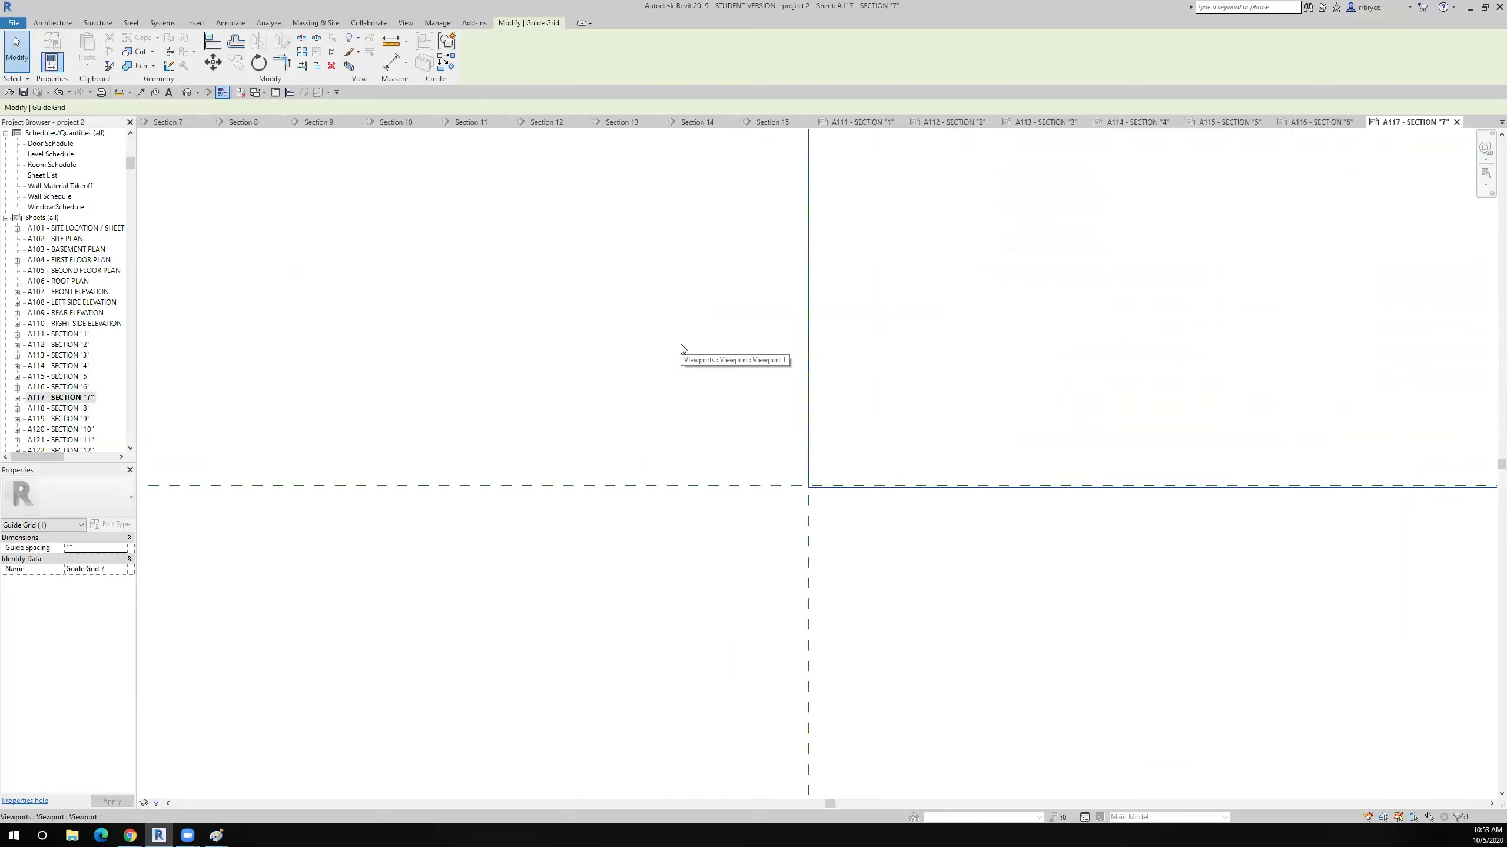
Open sheet A118 - SECTION "8" and assign the existing Guide Grid 7 to it.
scroll(694, 380, down, 4)
scroll(708, 412, down, 10)
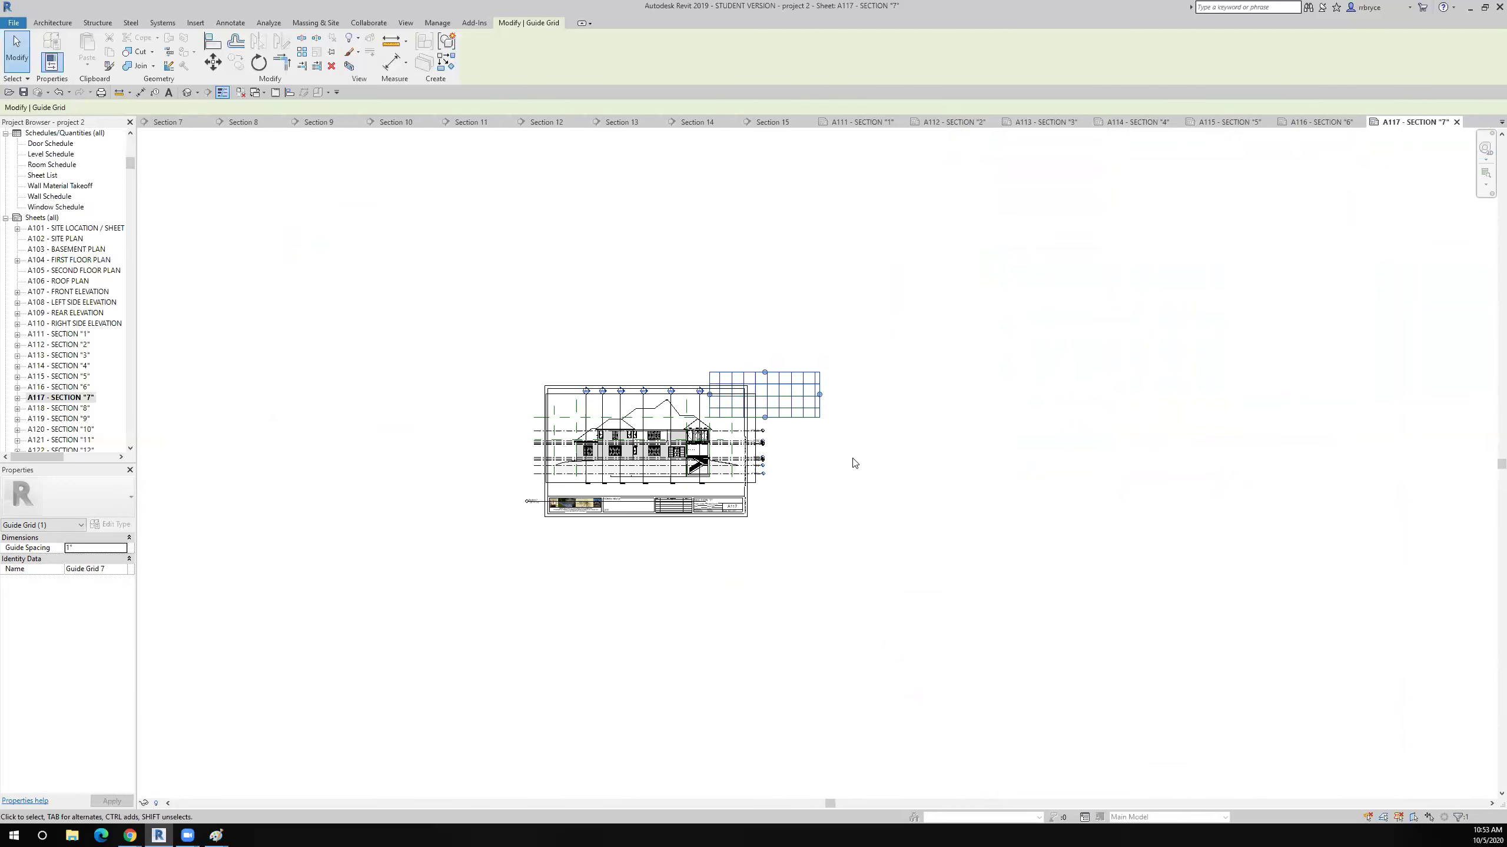
scroll(836, 418, up, 2)
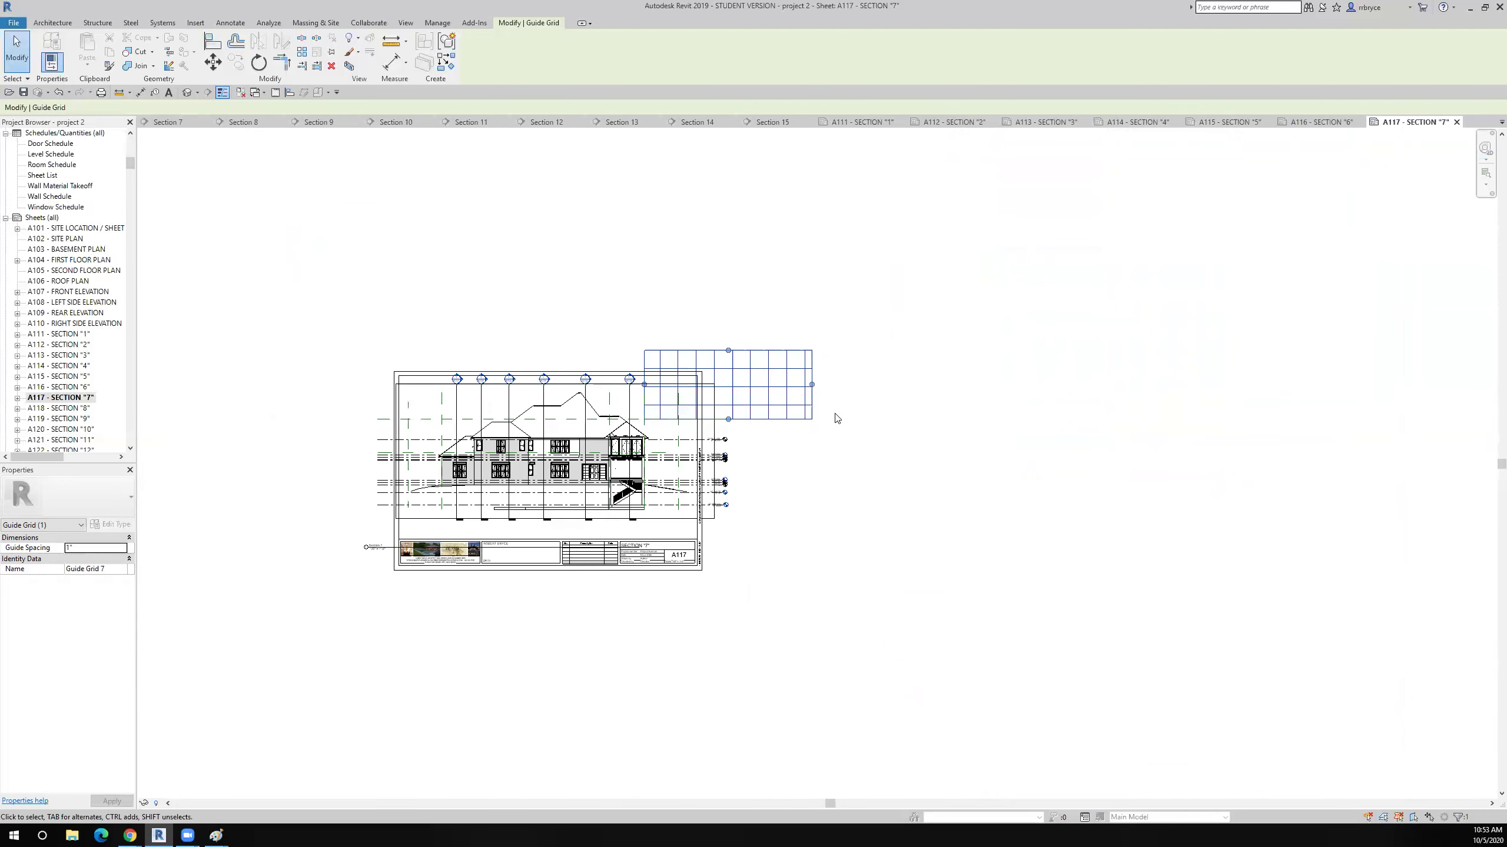
double_click(64, 410)
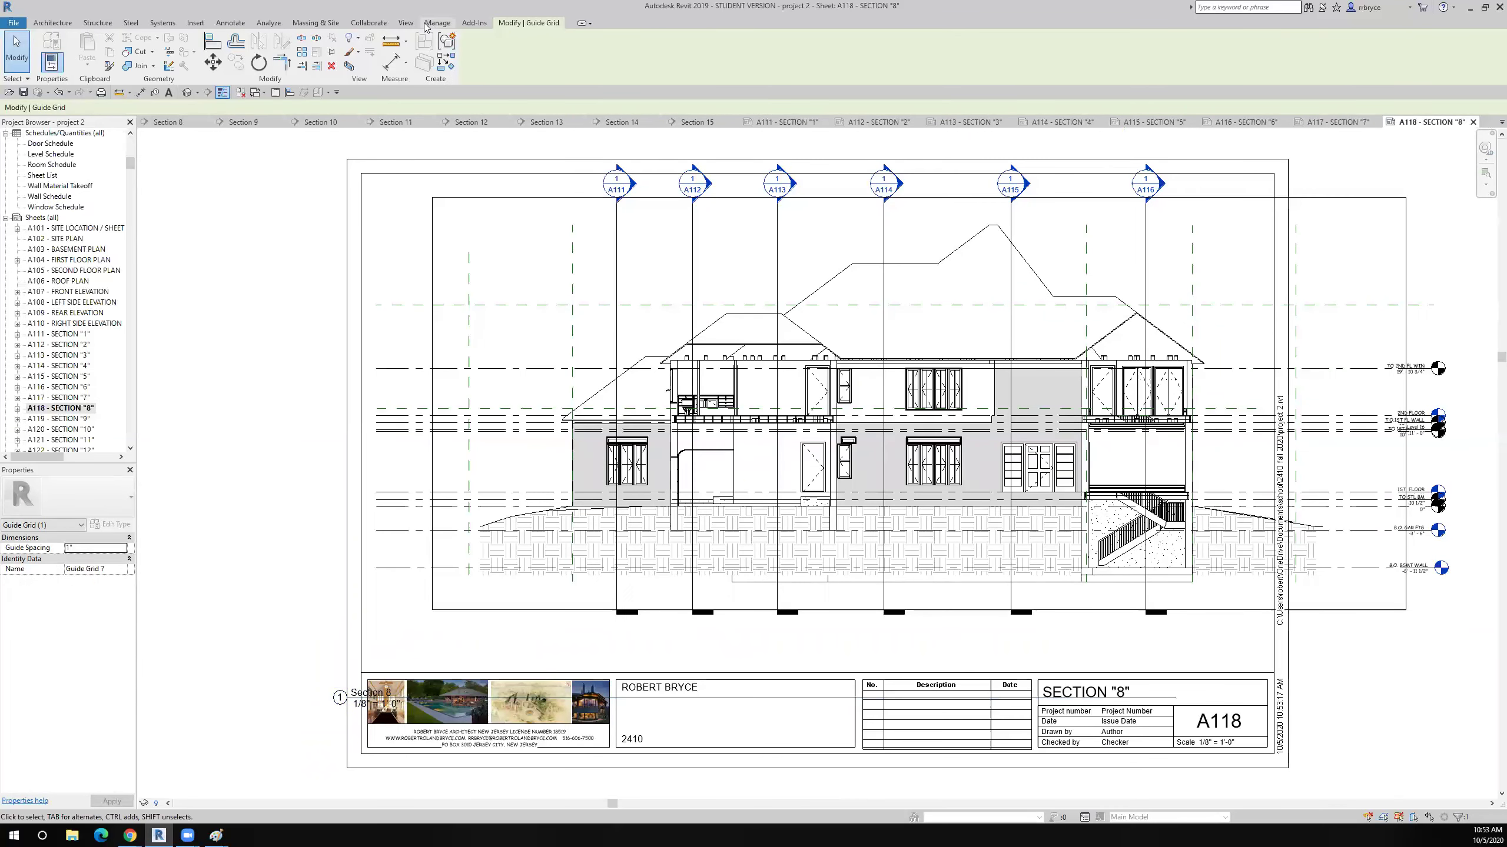
click(405, 22)
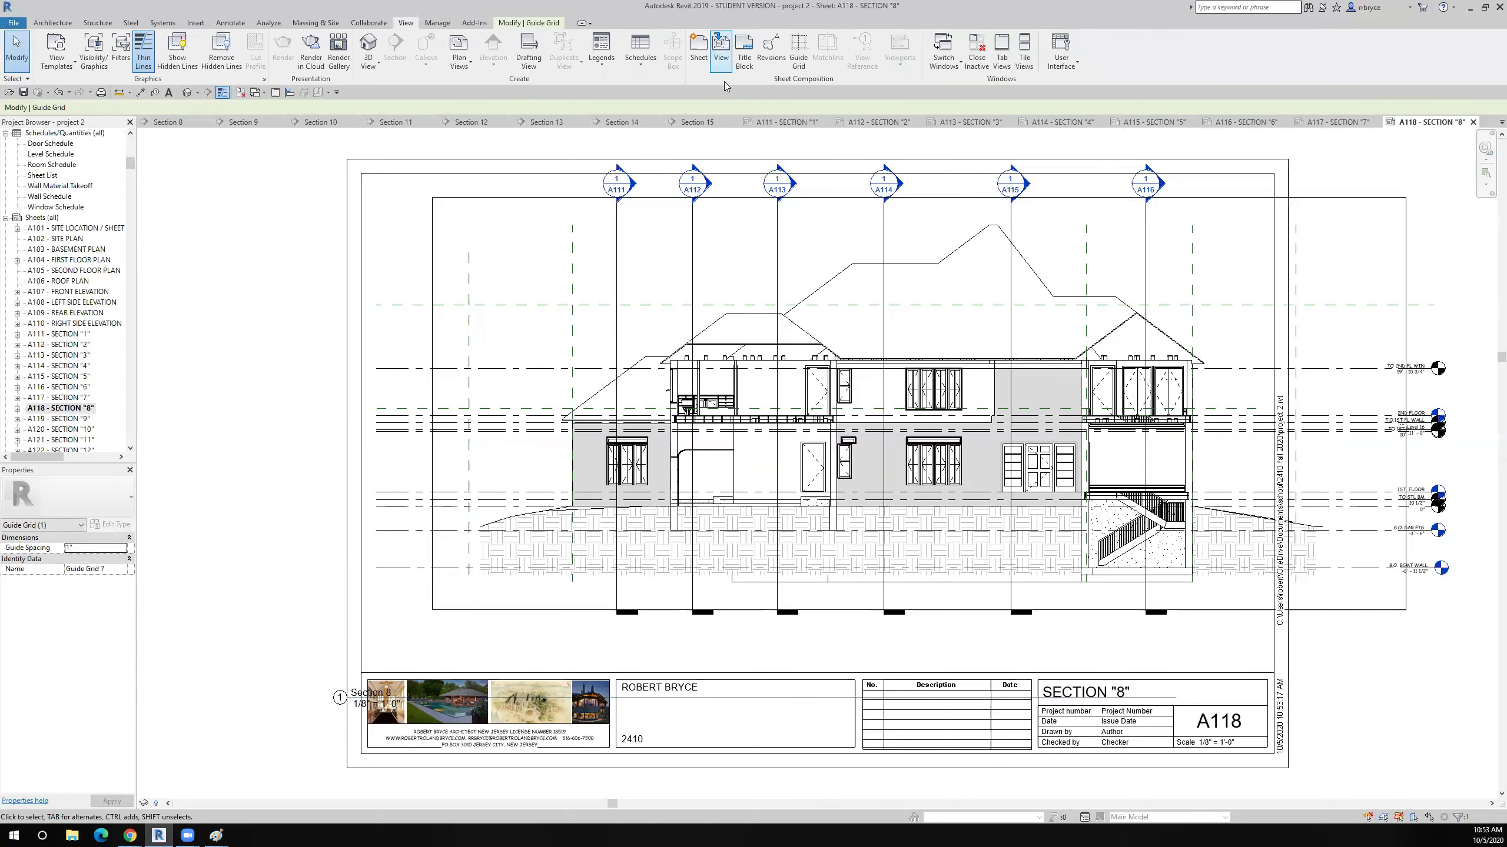
click(799, 50)
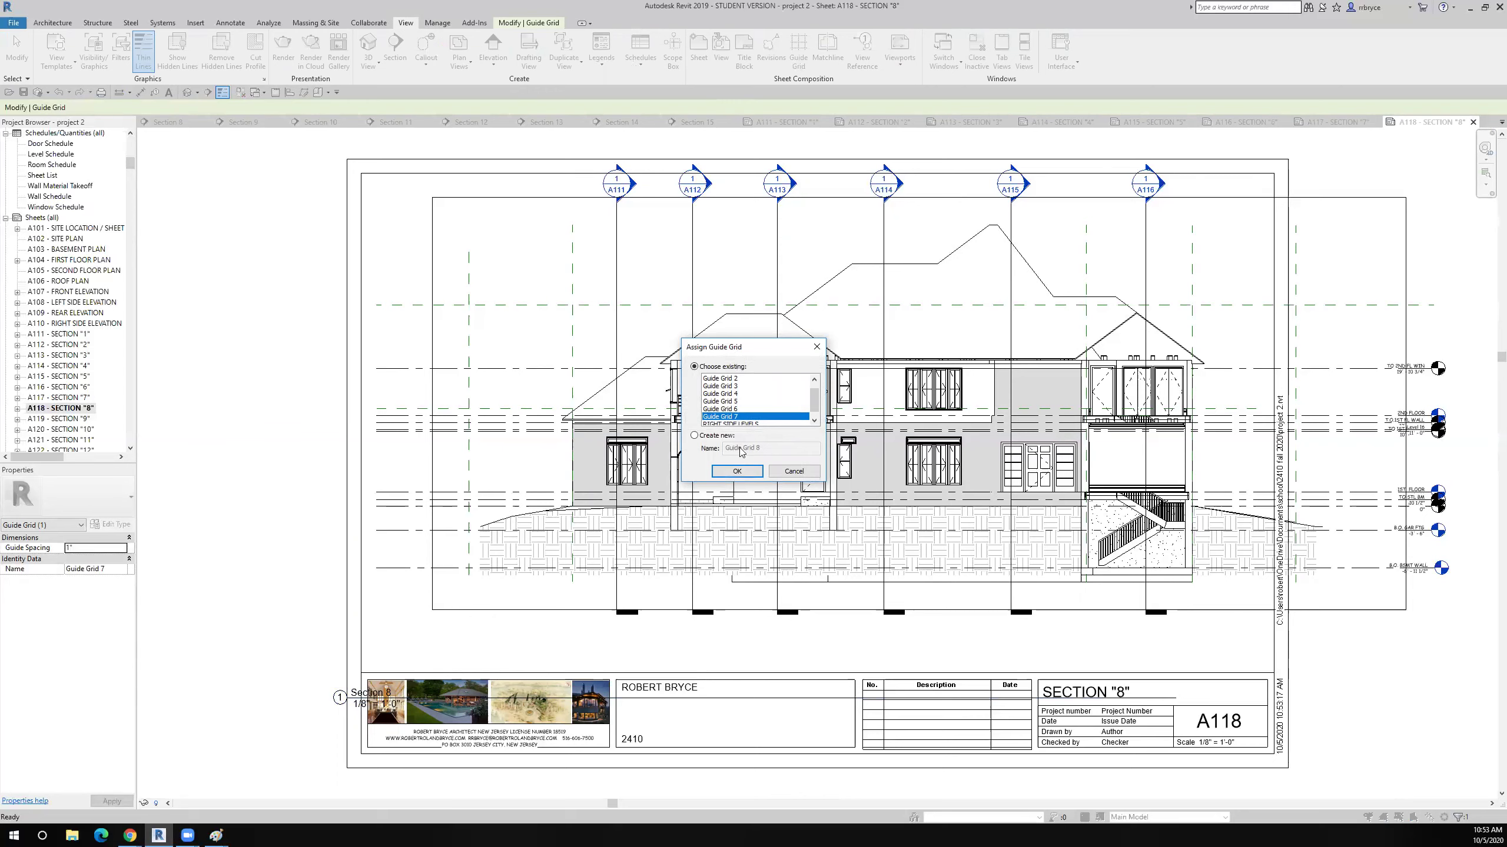
click(737, 471)
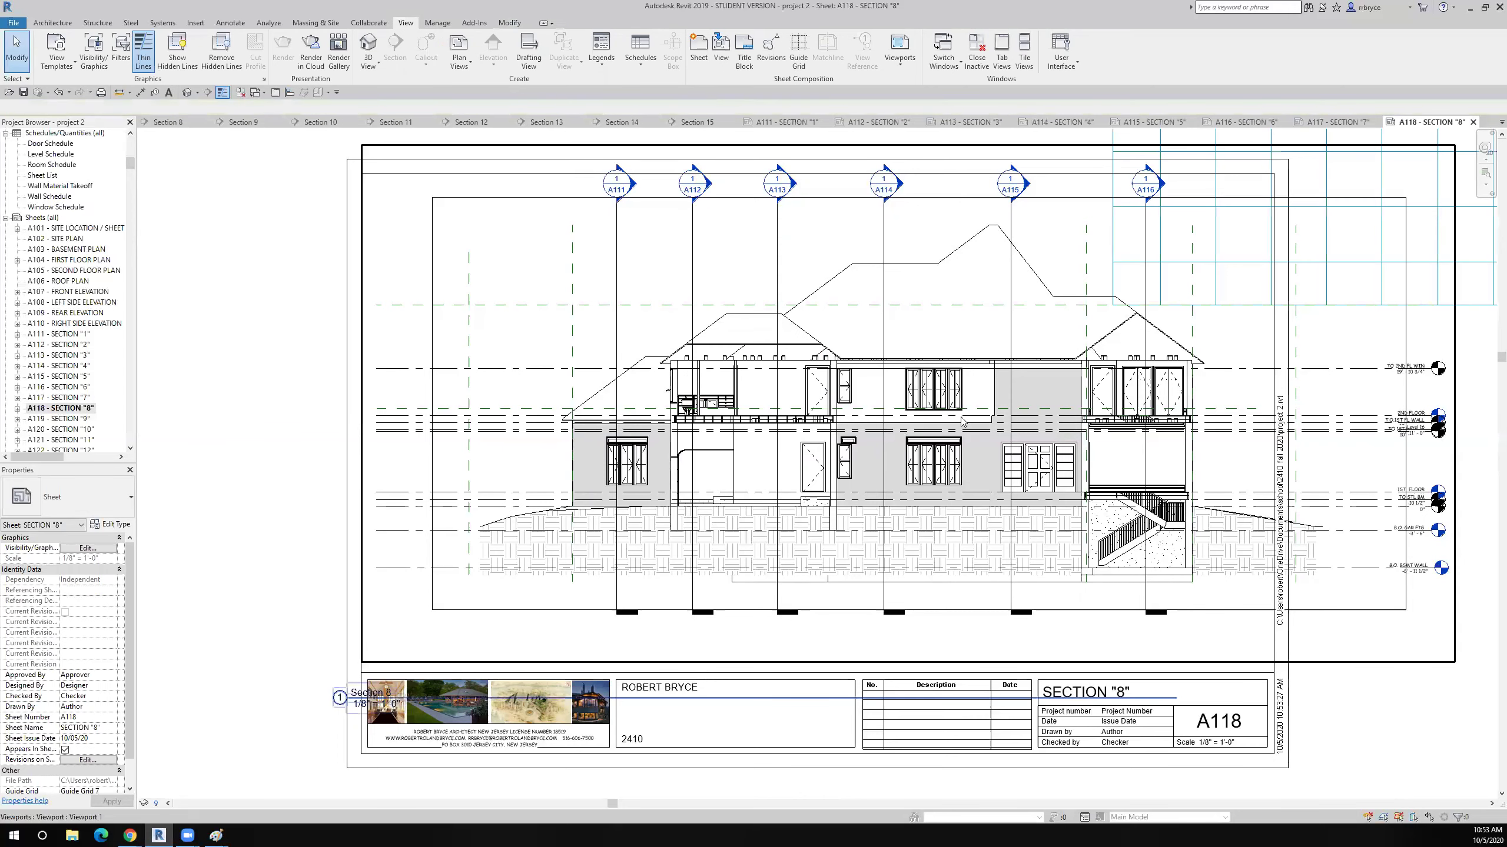
Shift the Section 8 viewport left until the vertical reference plane at the building's right end lines up with the guide grid's left edge.
click(1061, 331)
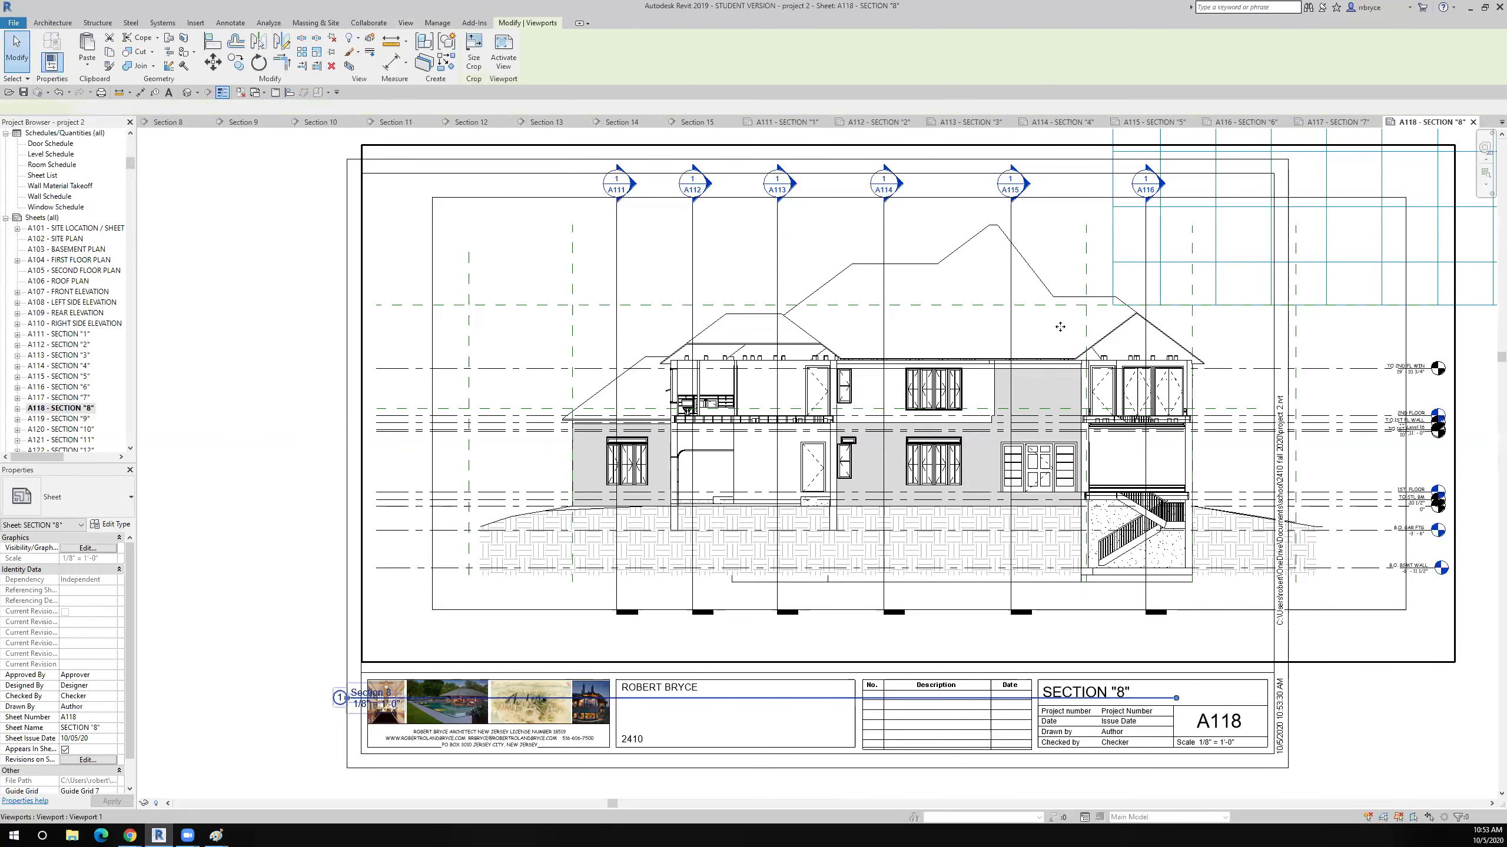
key(Left)
key(Left)
key(Left)
key(Left)
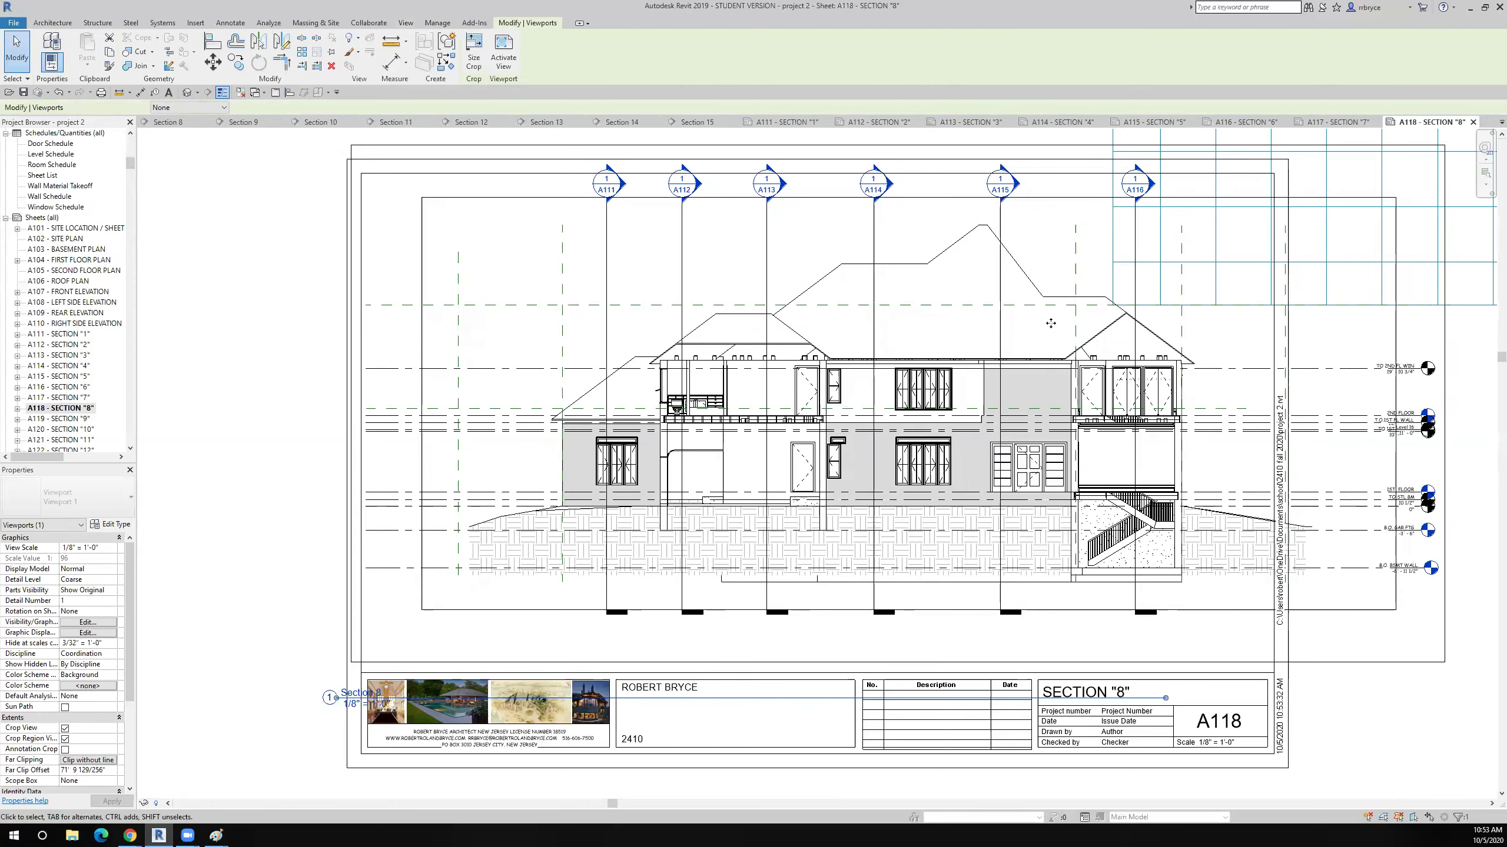
key(Left)
key(Left)
key(Left)
key(Left)
key(Left)
key(Left)
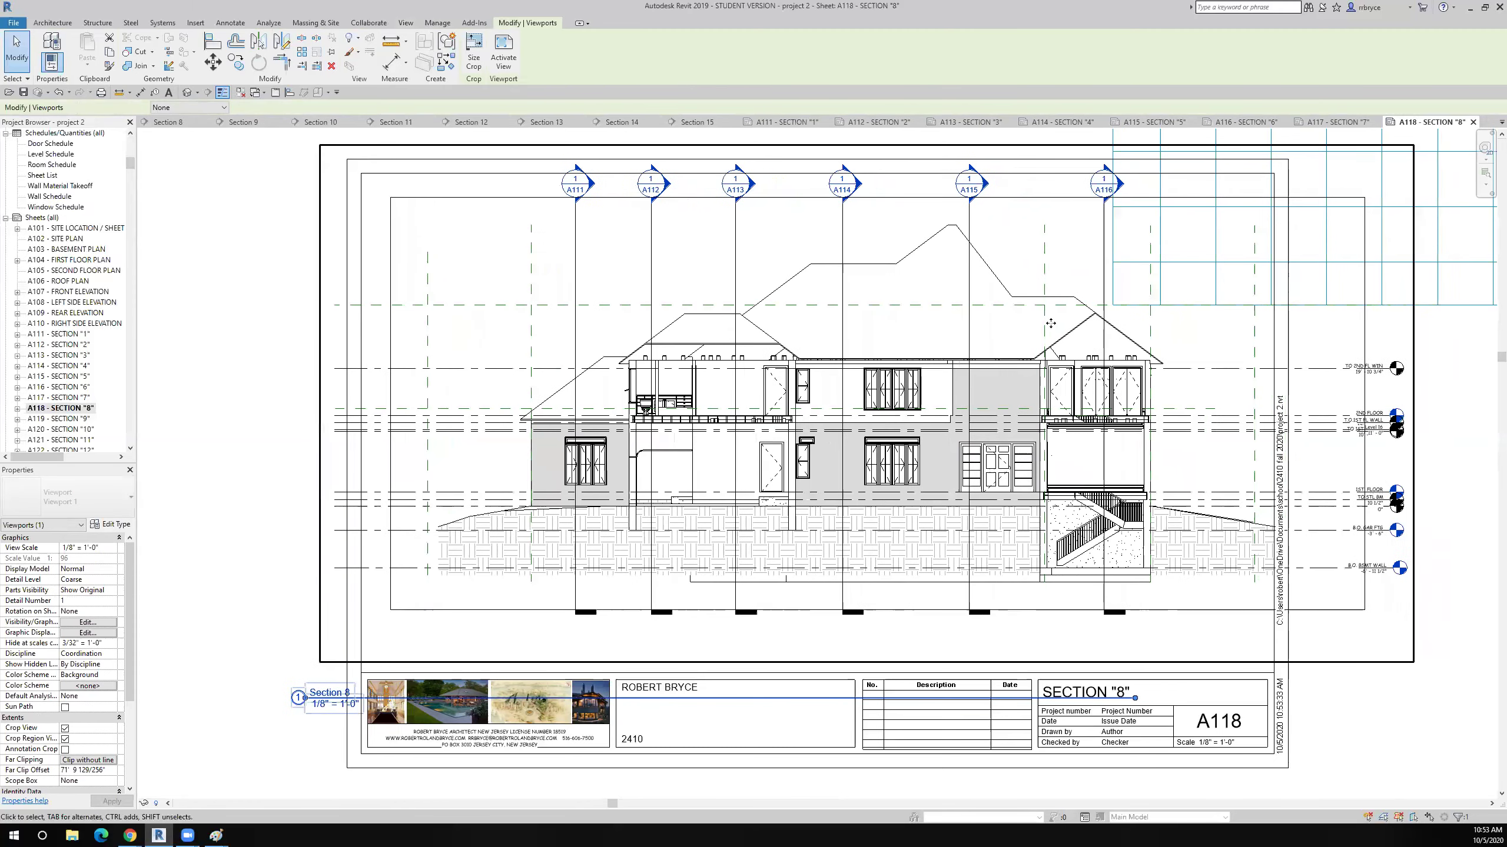
key(Left)
key(Left)
key(Left)
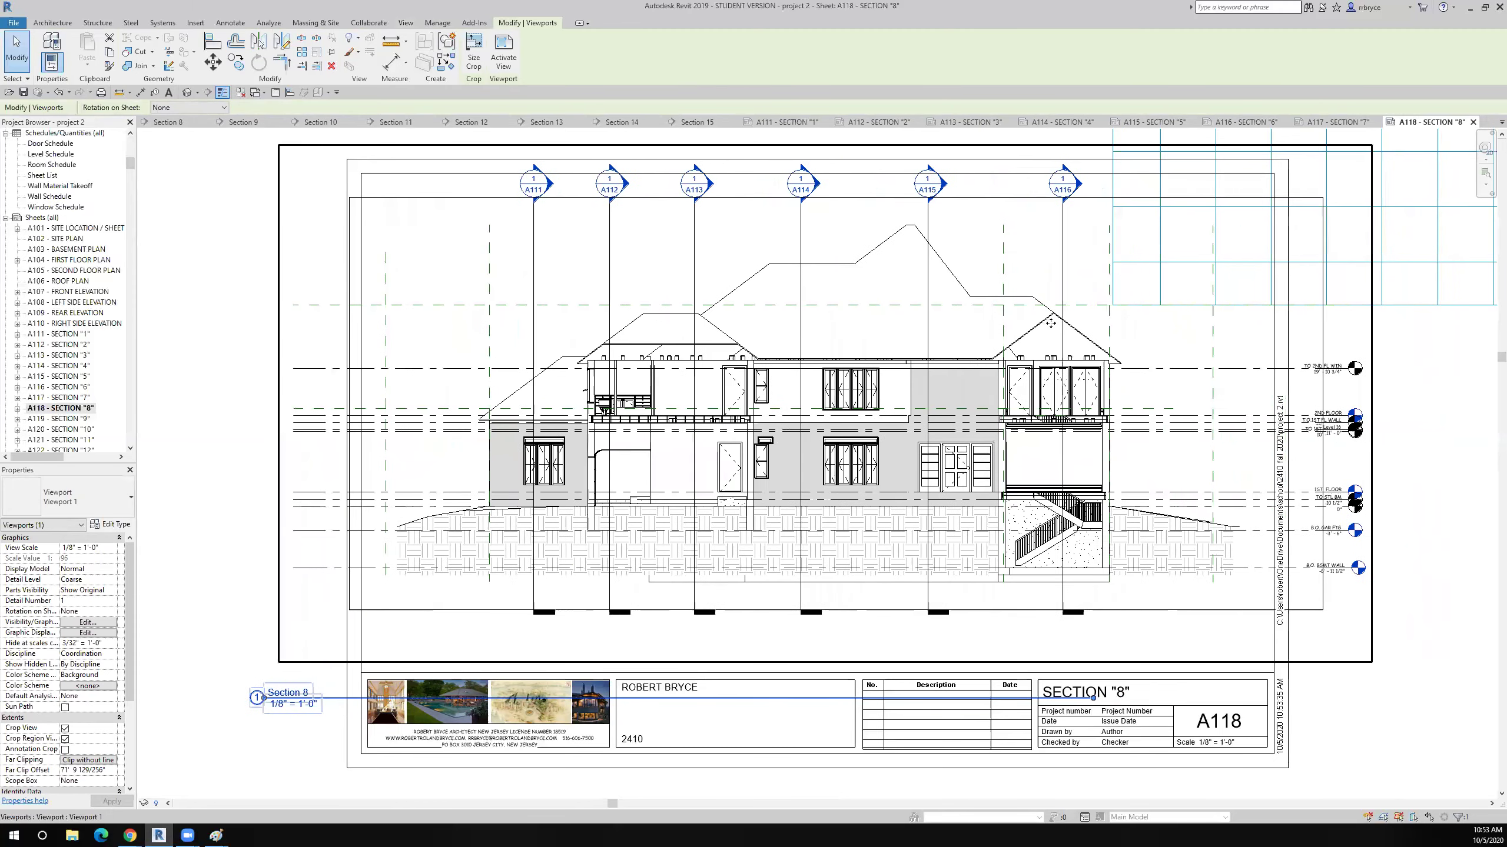
key(Right)
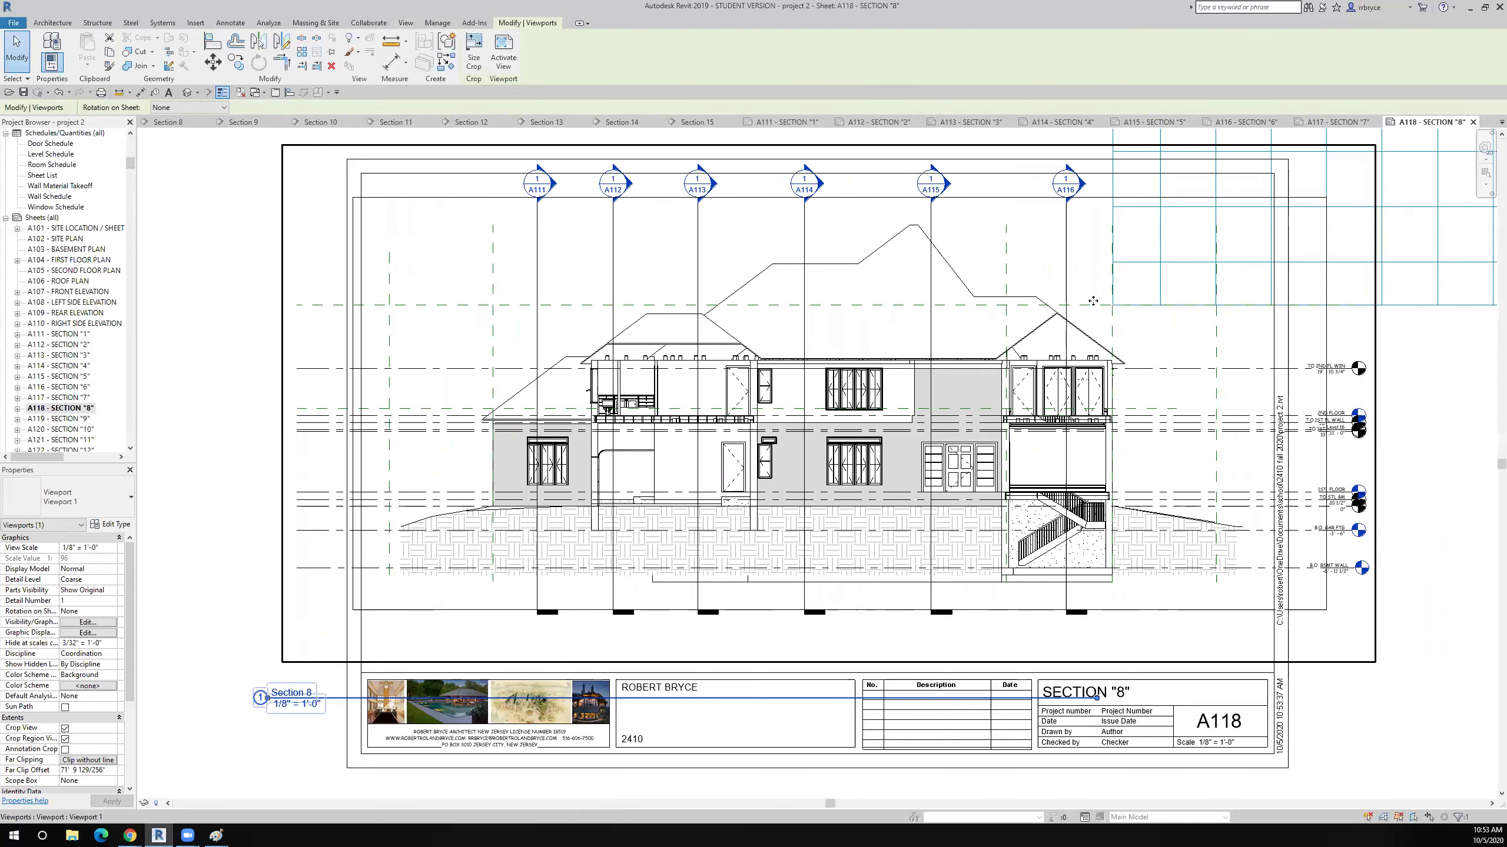
scroll(1093, 301, up, 5)
scroll(1188, 312, up, 4)
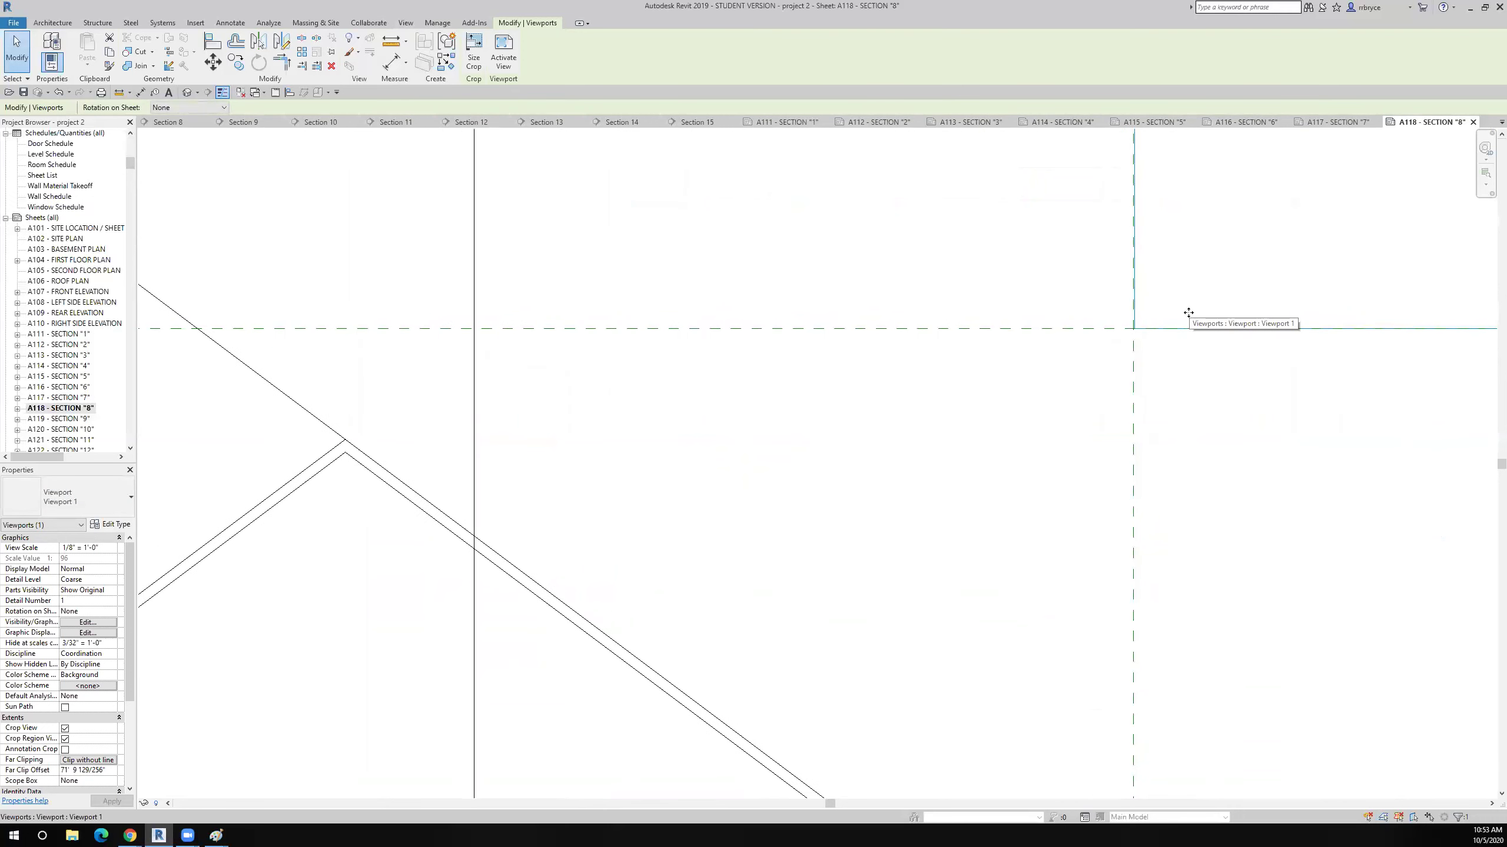
scroll(1159, 339, up, 7)
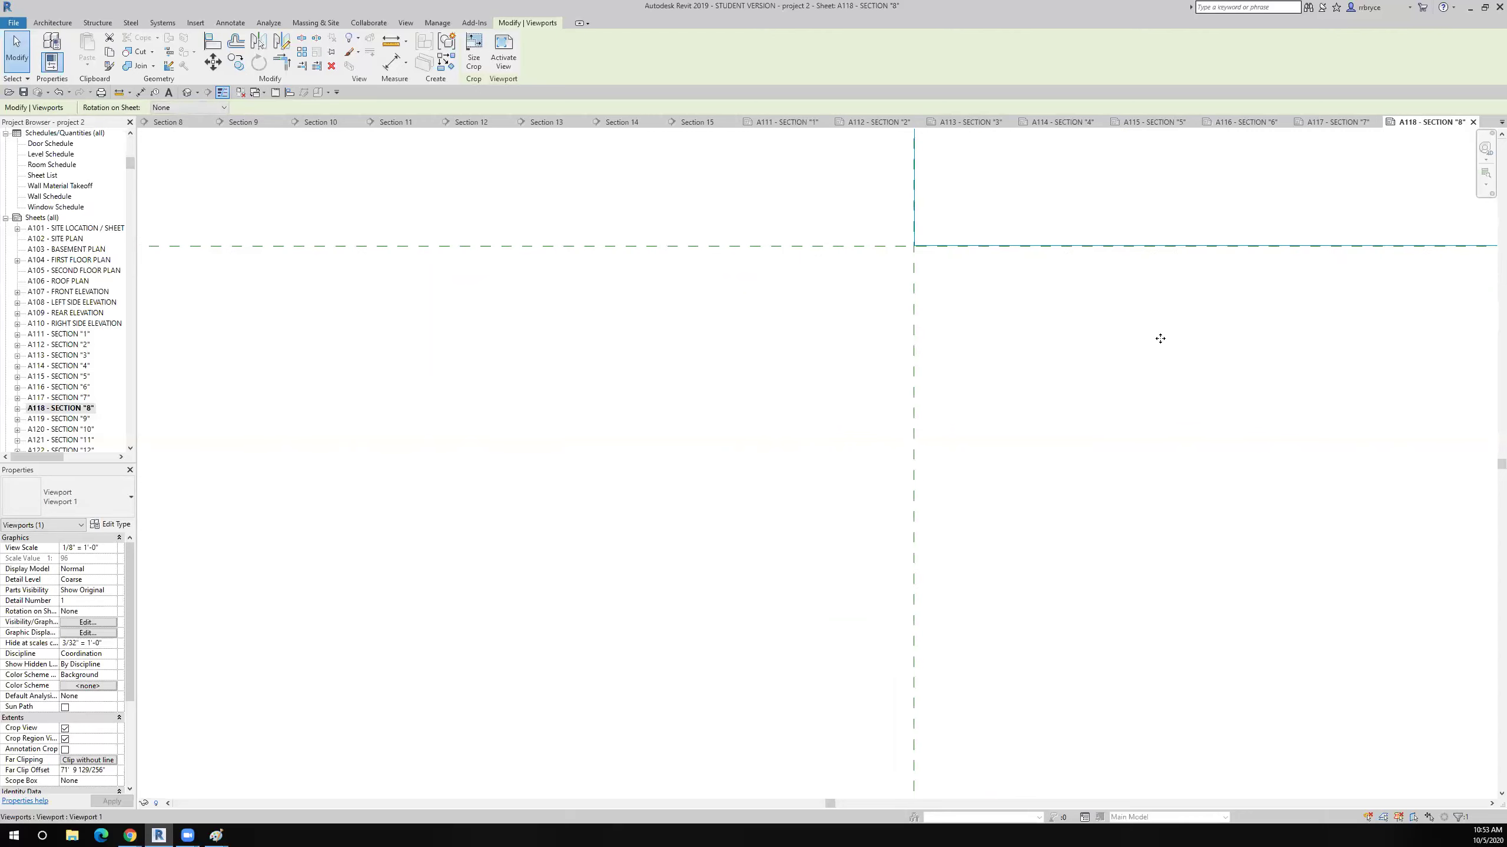
Open sheet A119 - SECTION "9" and assign the existing Guide Grid 7 to it.
scroll(1159, 338, down, 5)
scroll(1154, 350, down, 8)
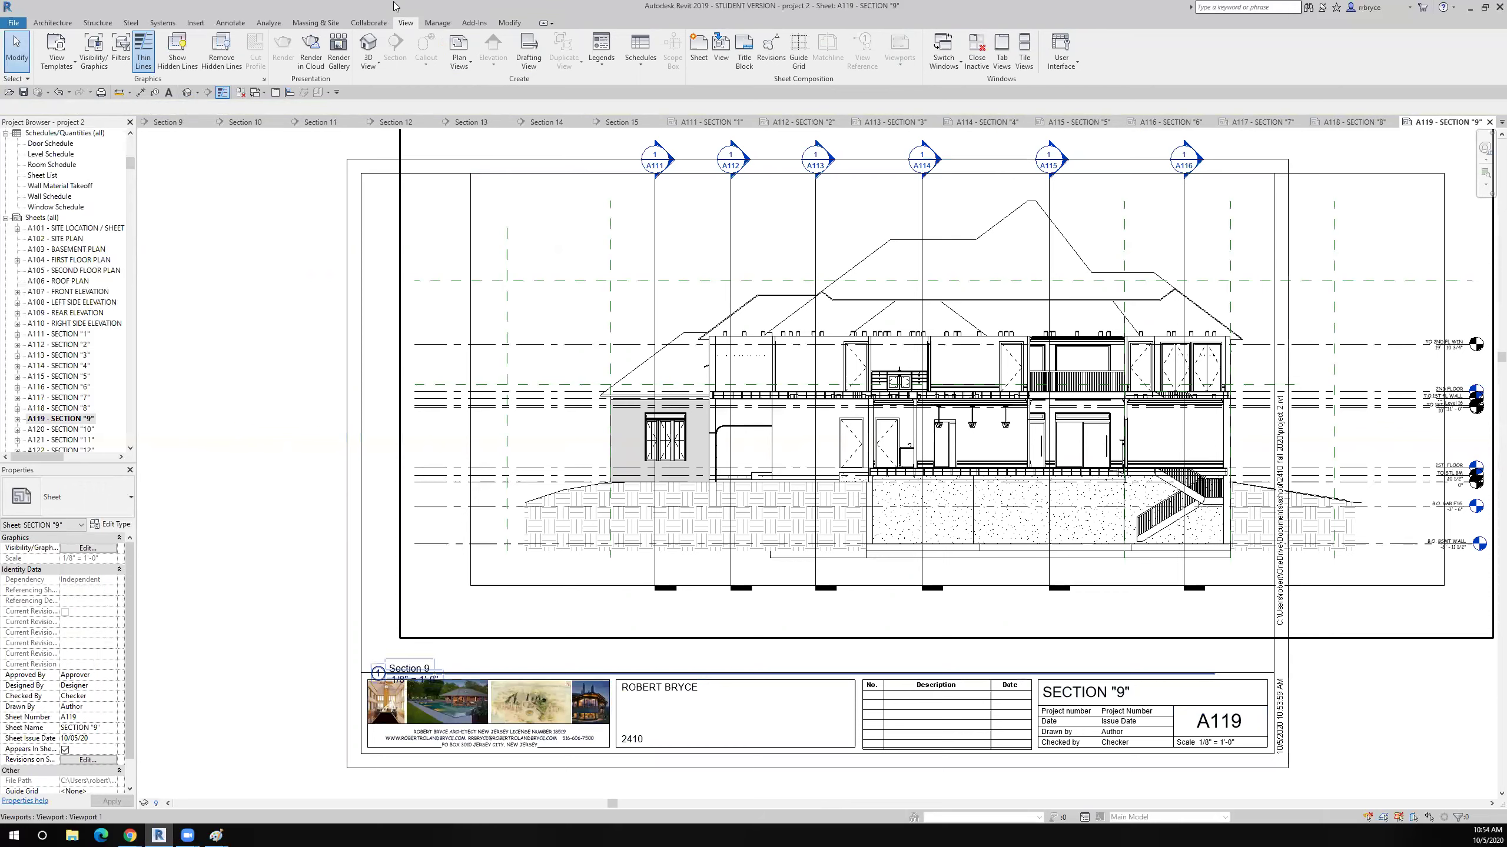
click(799, 50)
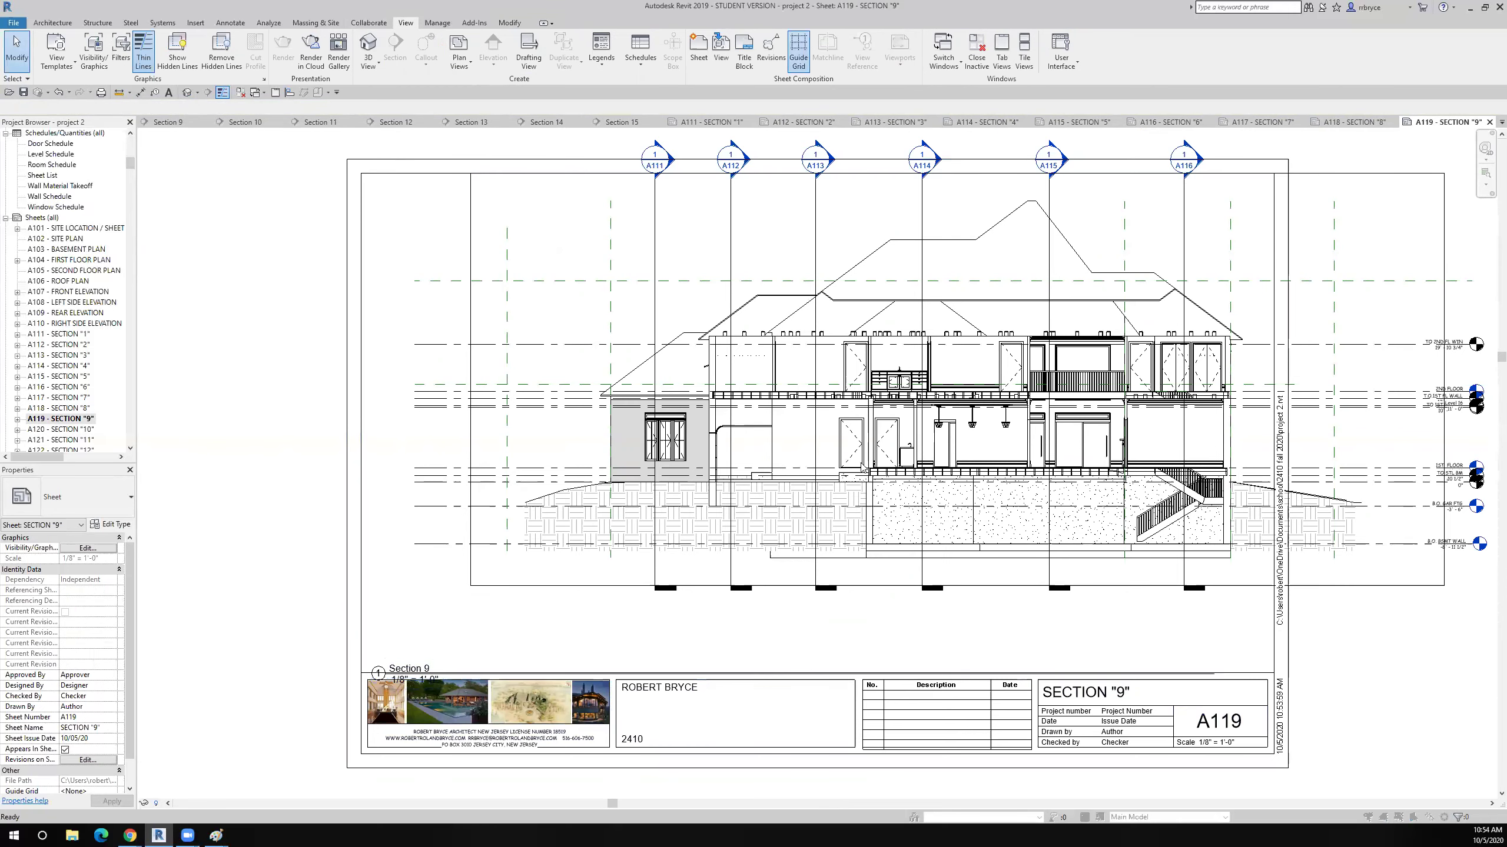
click(755, 471)
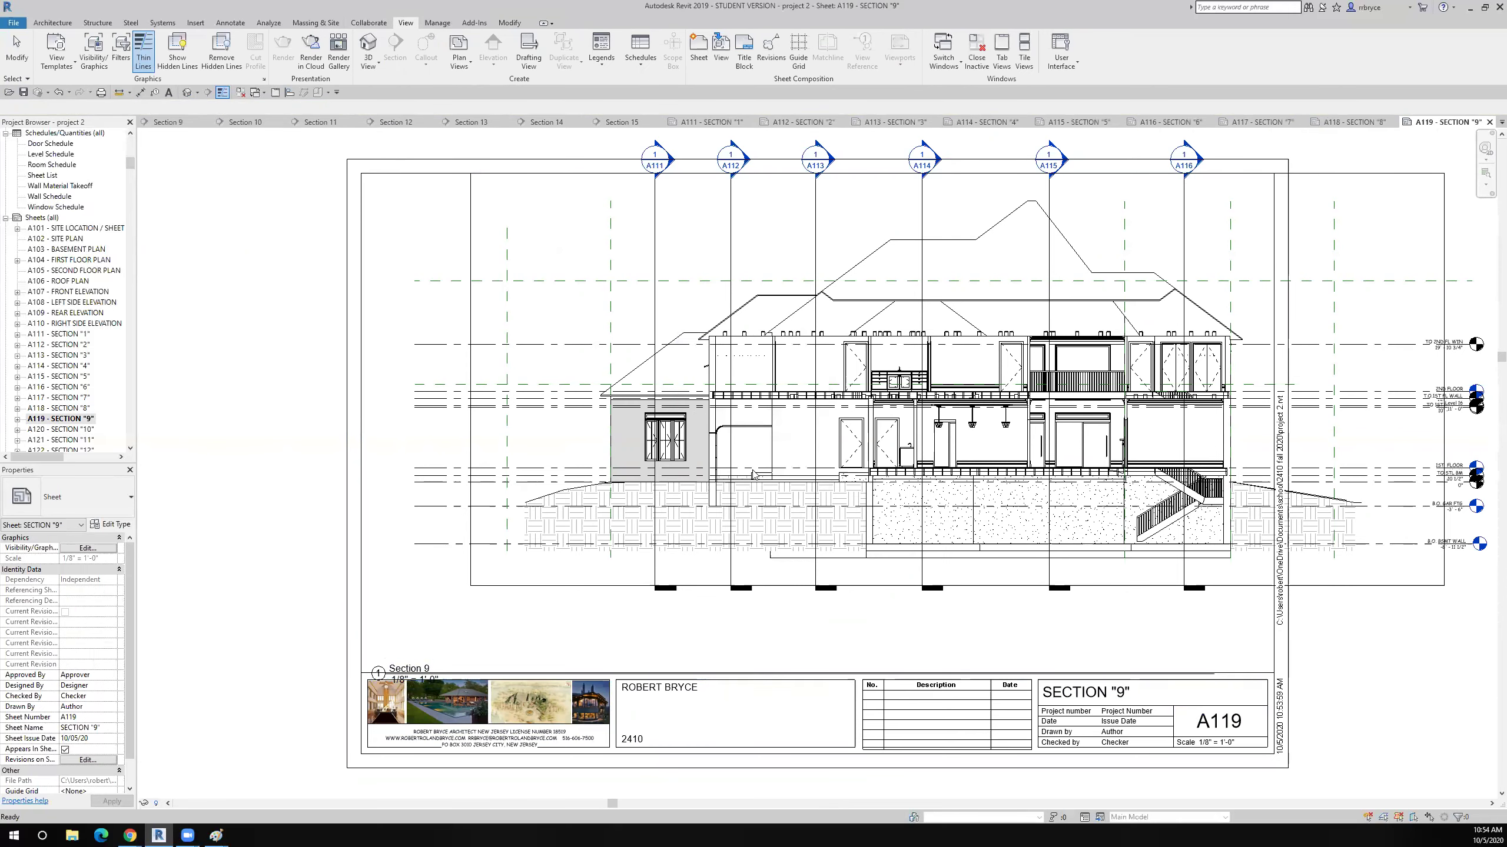
Shift the Section 9 viewport left to bring the building's right-end vertical reference plane to the guide grid's left edge.
click(814, 373)
key(Left)
key(Left)
key(Left)
key(Left)
key(Left)
key(Left)
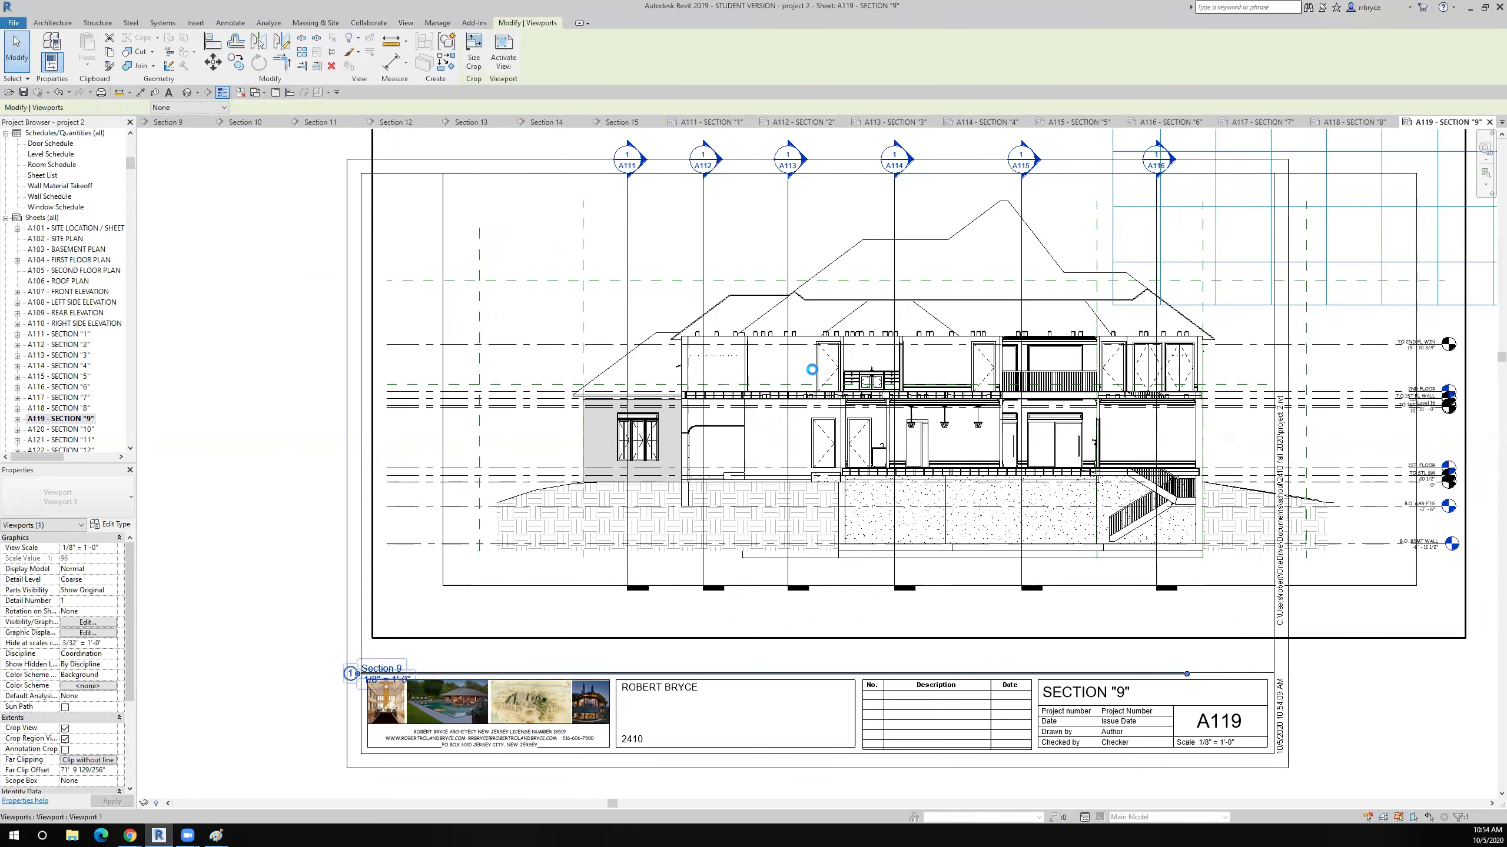
key(Left)
key(Left)
key(Left)
key(Left)
key(Left)
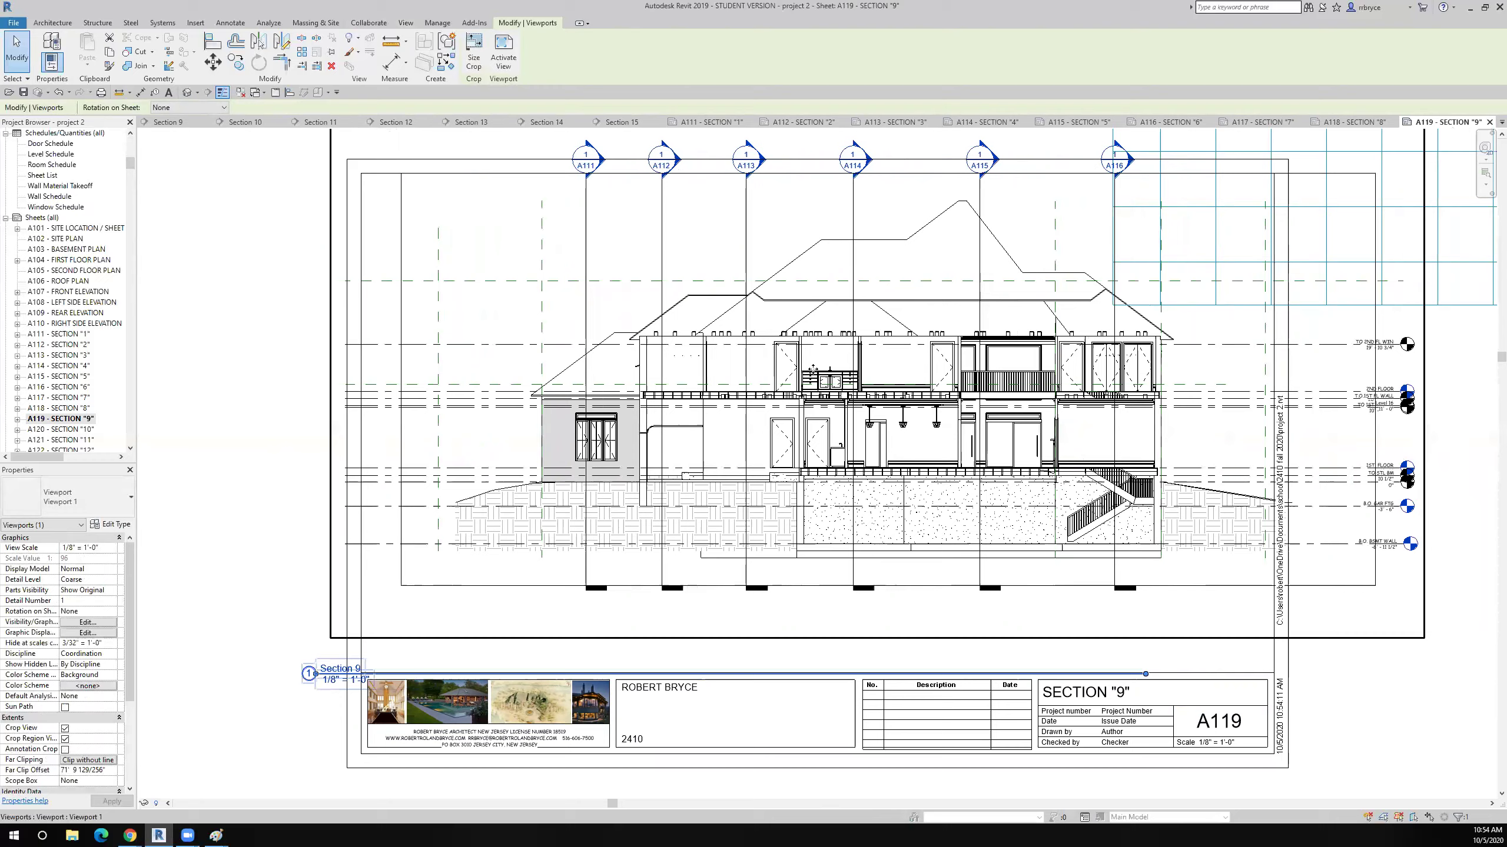
key(Left)
key(Left)
key(Left)
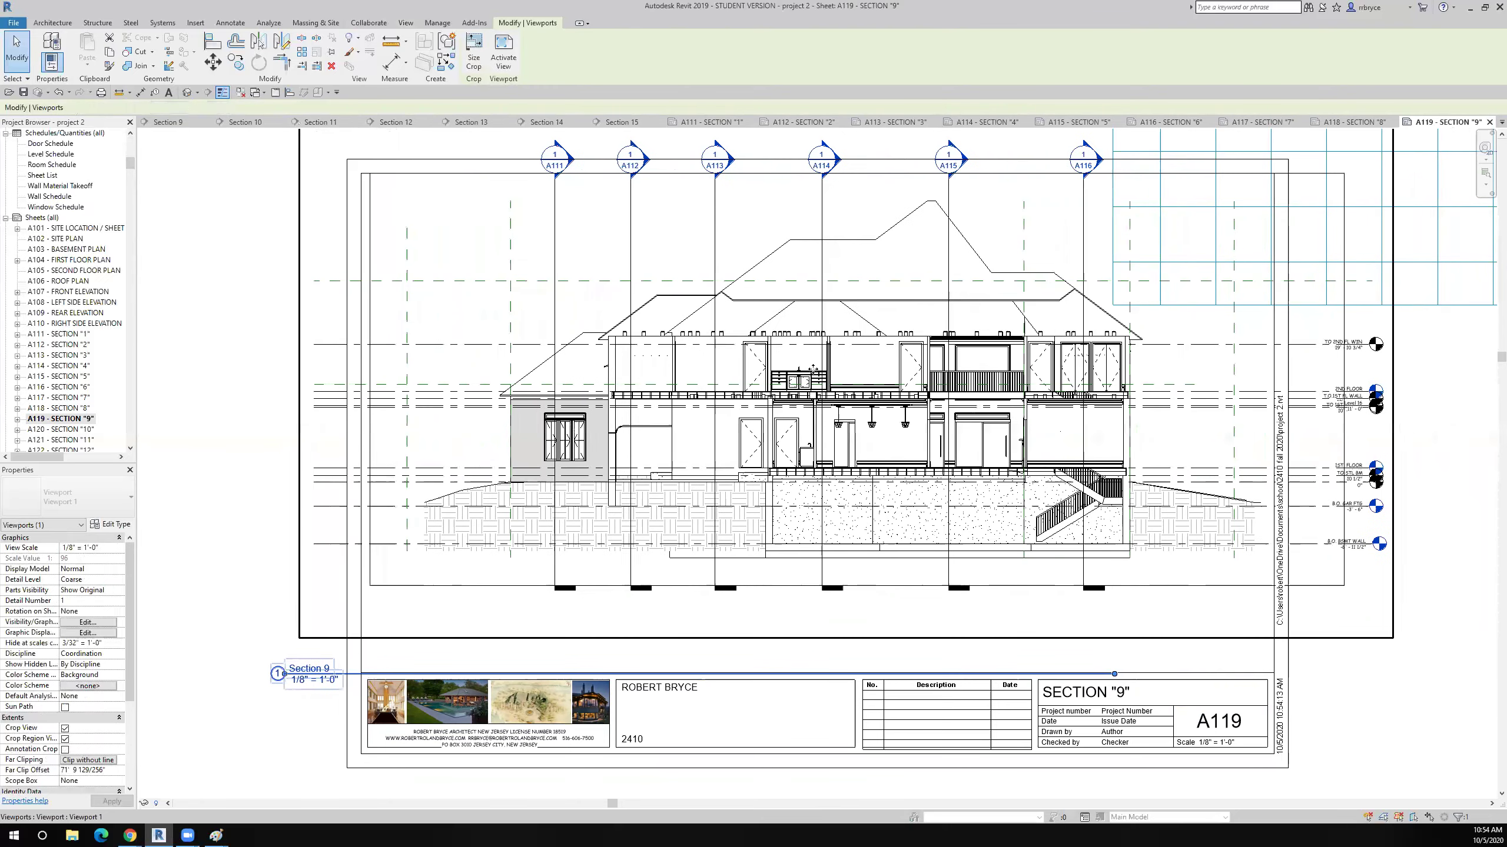
key(Left)
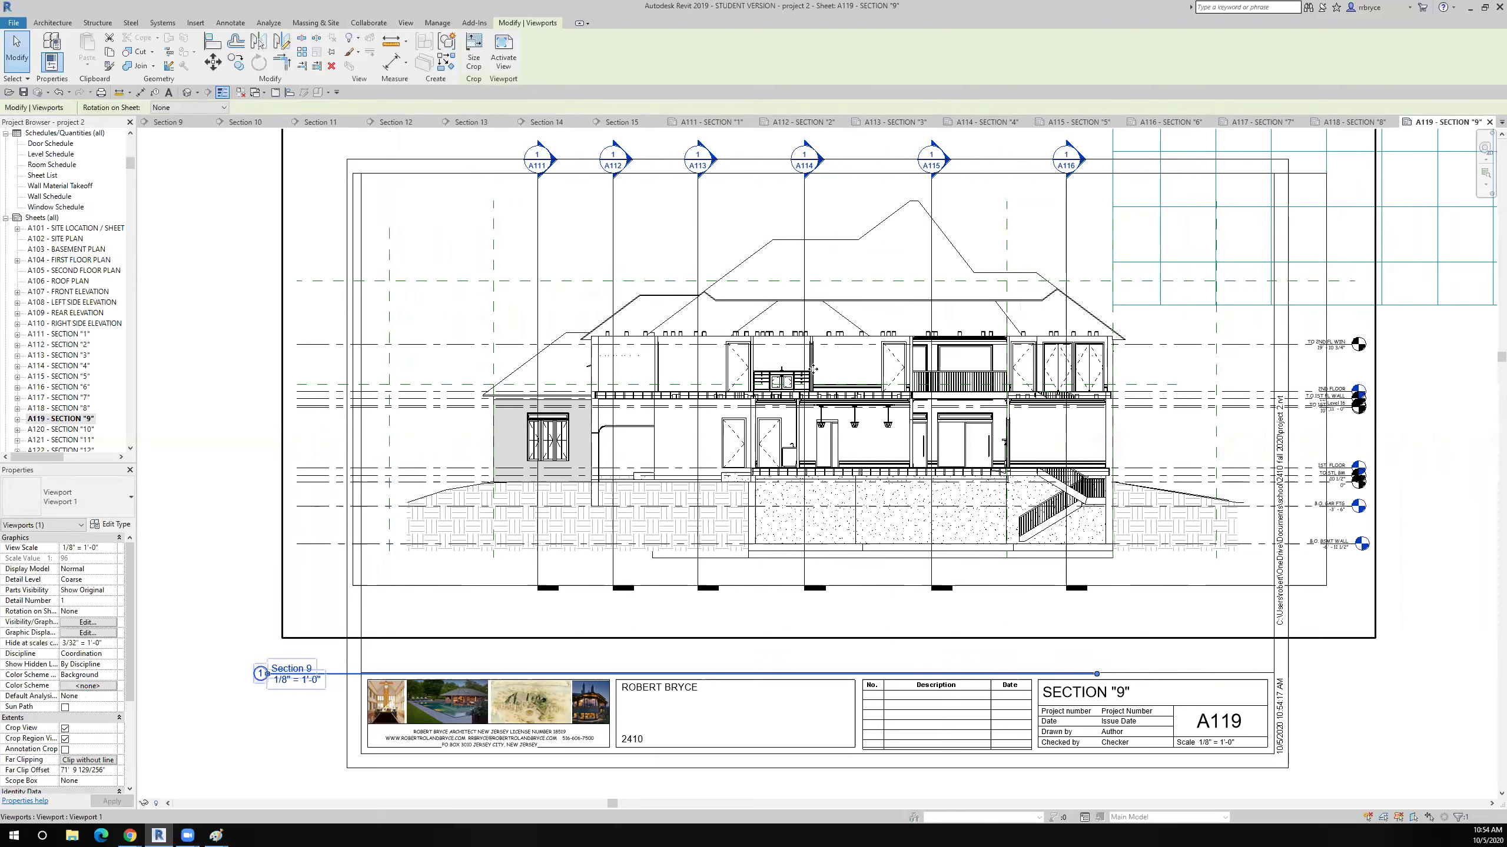
Lower the Section 9 viewport until its horizontal roof reference plane meets the guide grid's bottom edge.
key(Up)
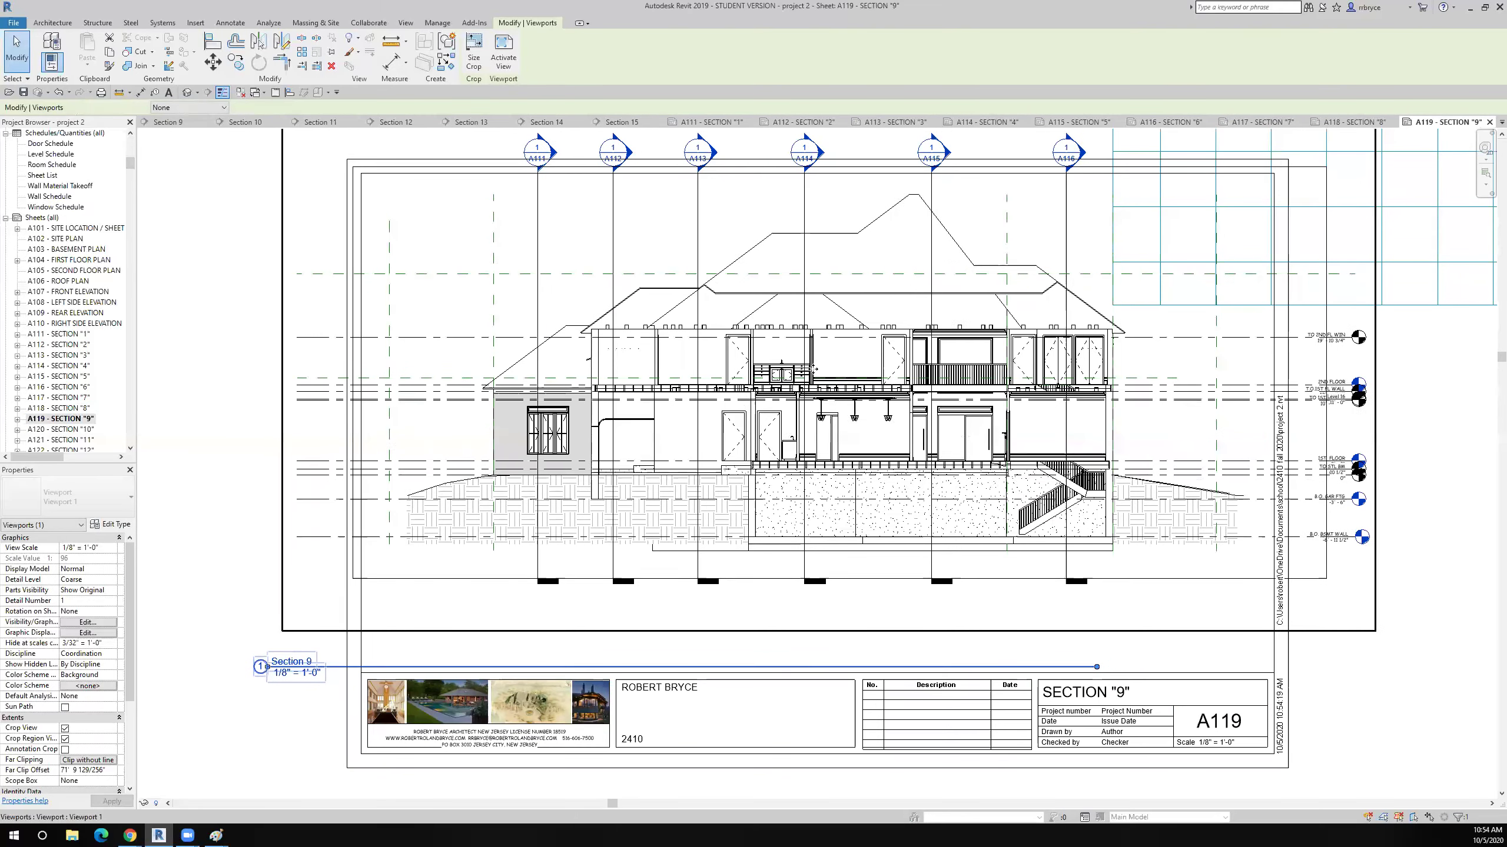
key(Down)
key(Down)
key(Down)
key(Down)
key(Down)
key(Down)
key(Down)
key(Down)
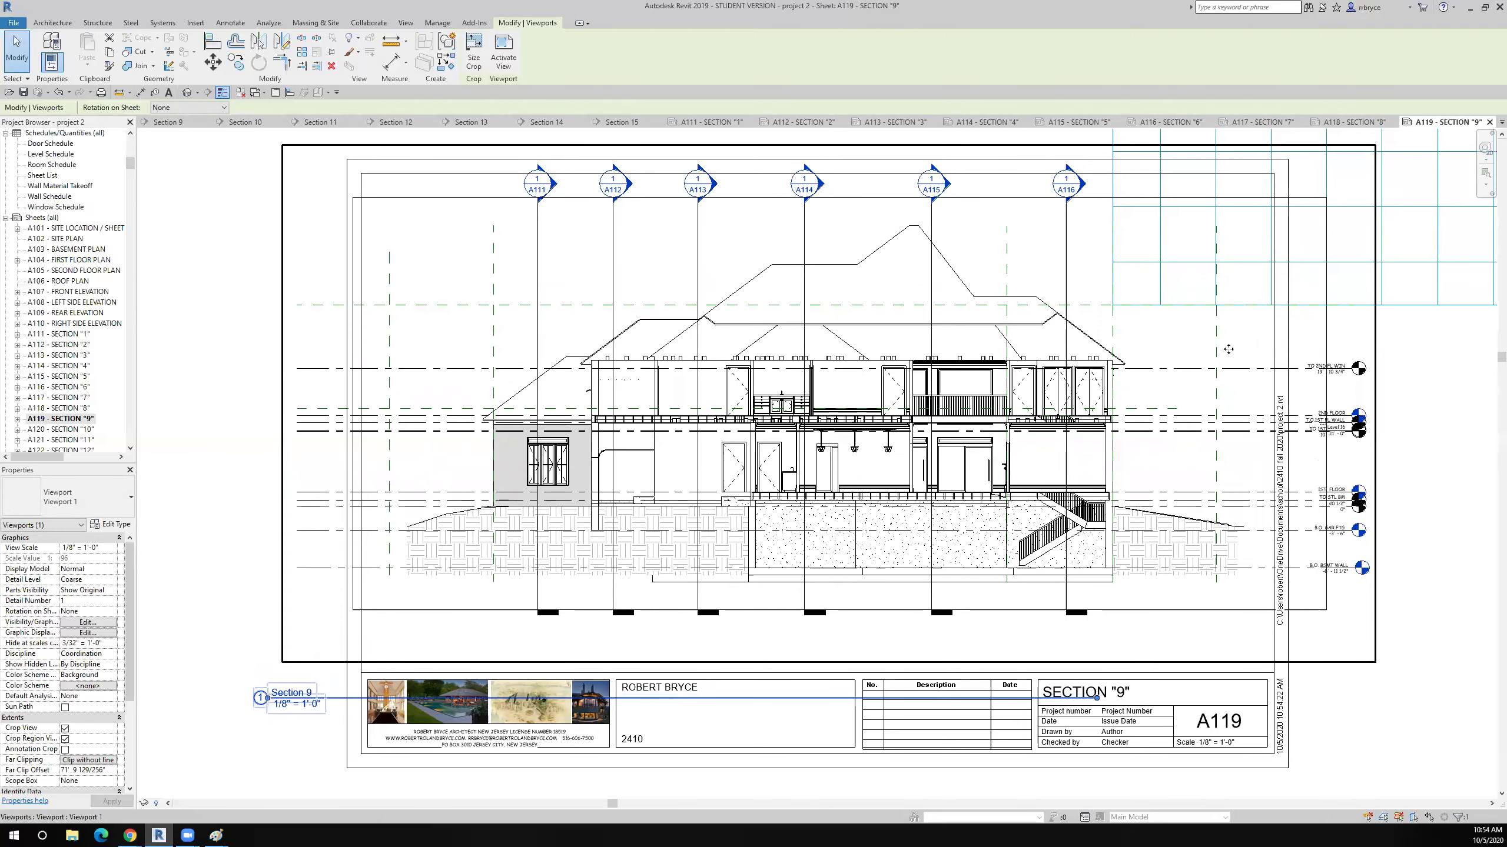
Nudge the Section 9 viewport up and right in small increments to bring its reference plane crossing to the guide grid's lower-left corner.
scroll(1154, 288, up, 5)
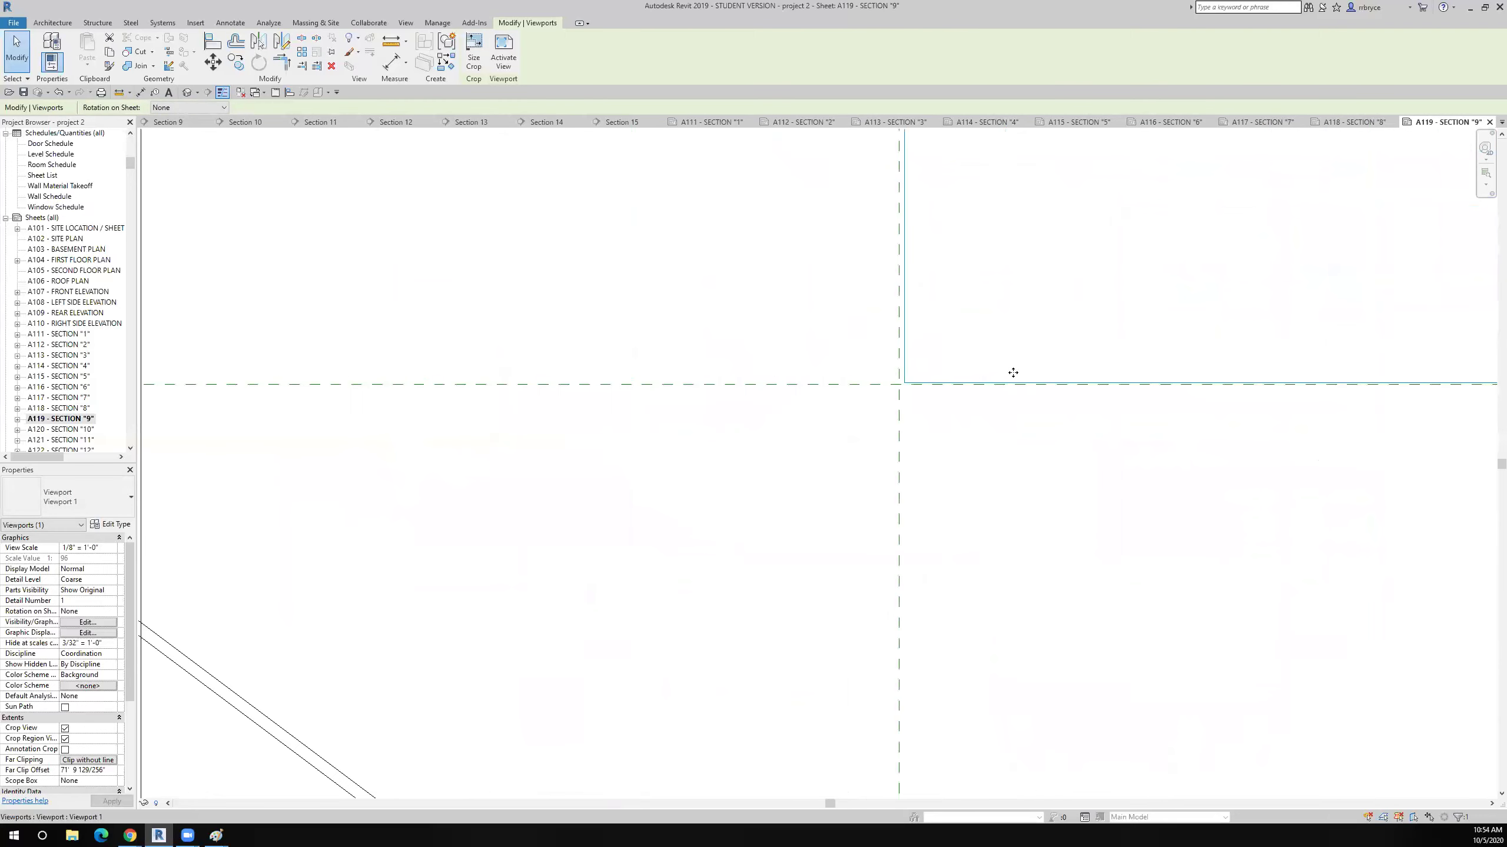
scroll(752, 414, up, 5)
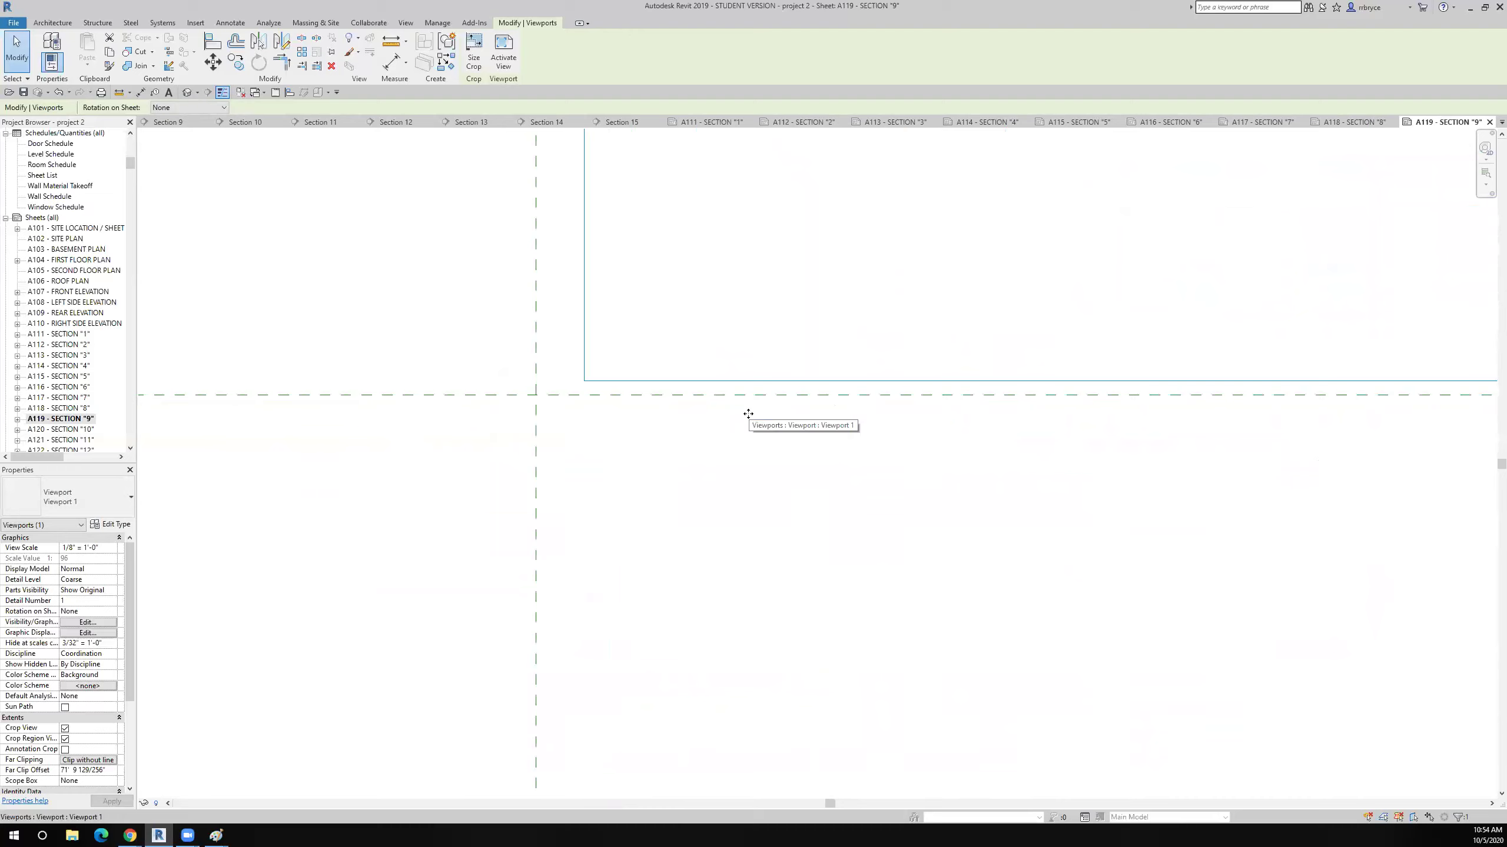
key(Down)
key(Up)
key(Up)
key(Right)
key(Right)
key(Right)
key(Right)
key(Right)
key(Right)
key(Right)
key(Right)
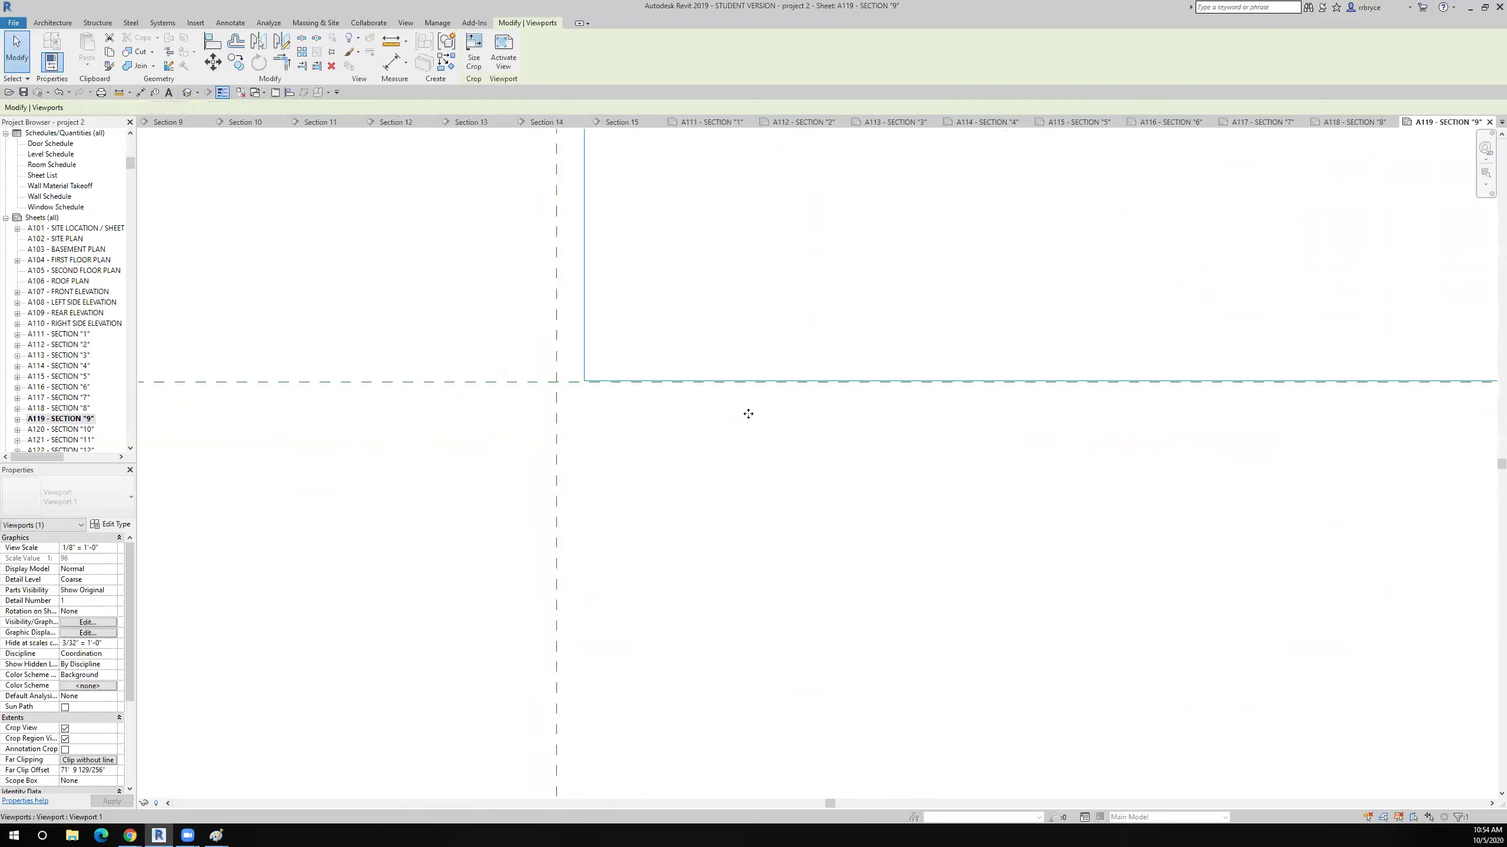
key(Right)
key(Right)
key(Right)
key(Right)
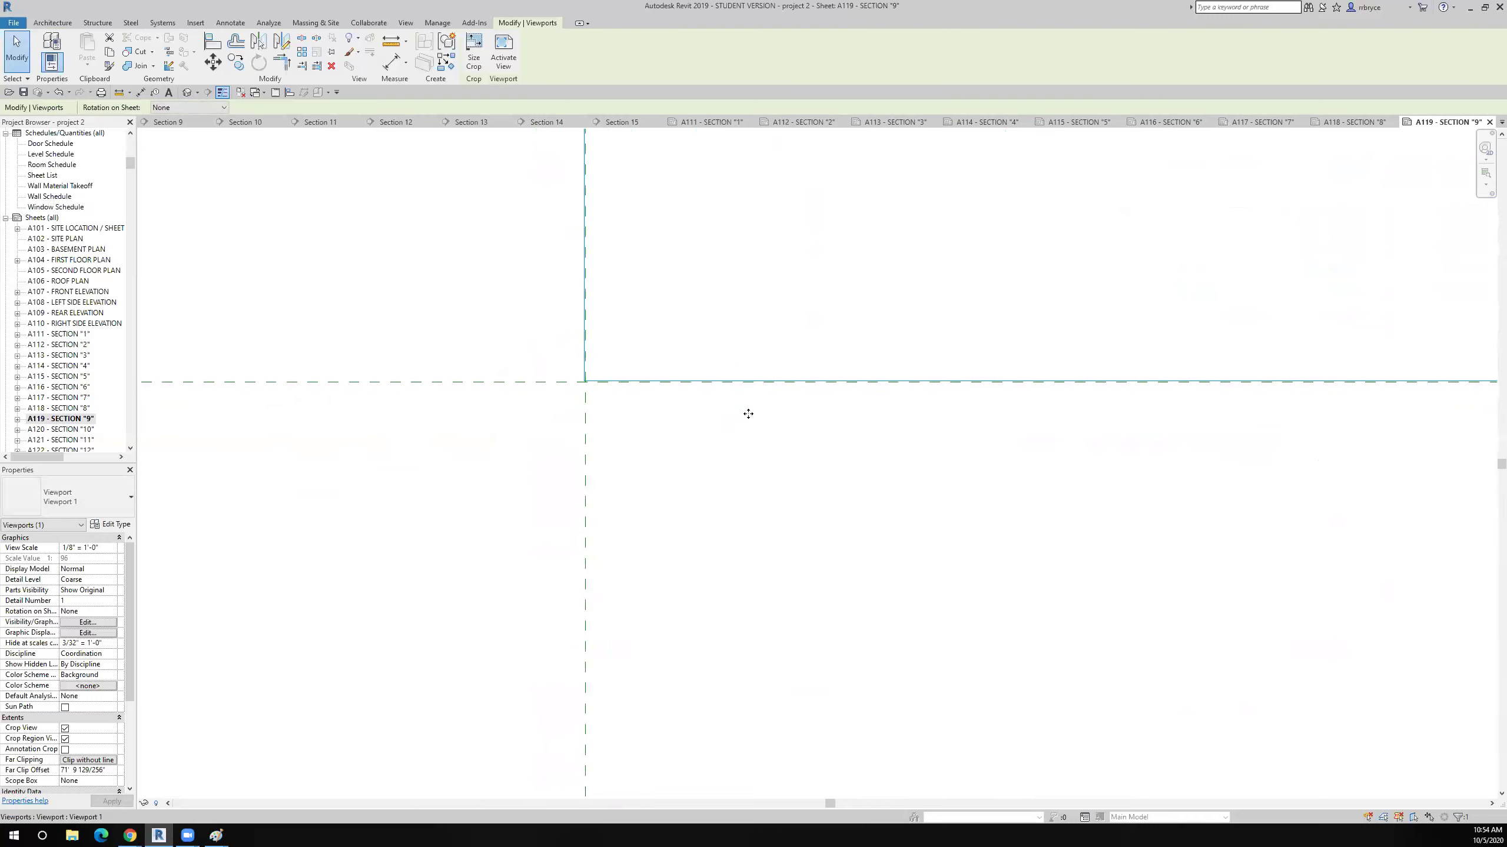
Correct the Section 9 viewport's remaining offset in finer increments until both reference planes coincide with the guide grid's left and bottom edges.
key(Right)
key(Right)
key(Right)
key(Right)
key(Right)
key(Right)
key(Right)
key(Right)
key(Right)
key(Right)
key(Right)
key(Right)
key(Right)
key(Right)
key(Right)
key(Right)
key(Right)
key(Right)
key(Right)
key(Right)
key(Down)
key(Down)
key(Down)
key(Down)
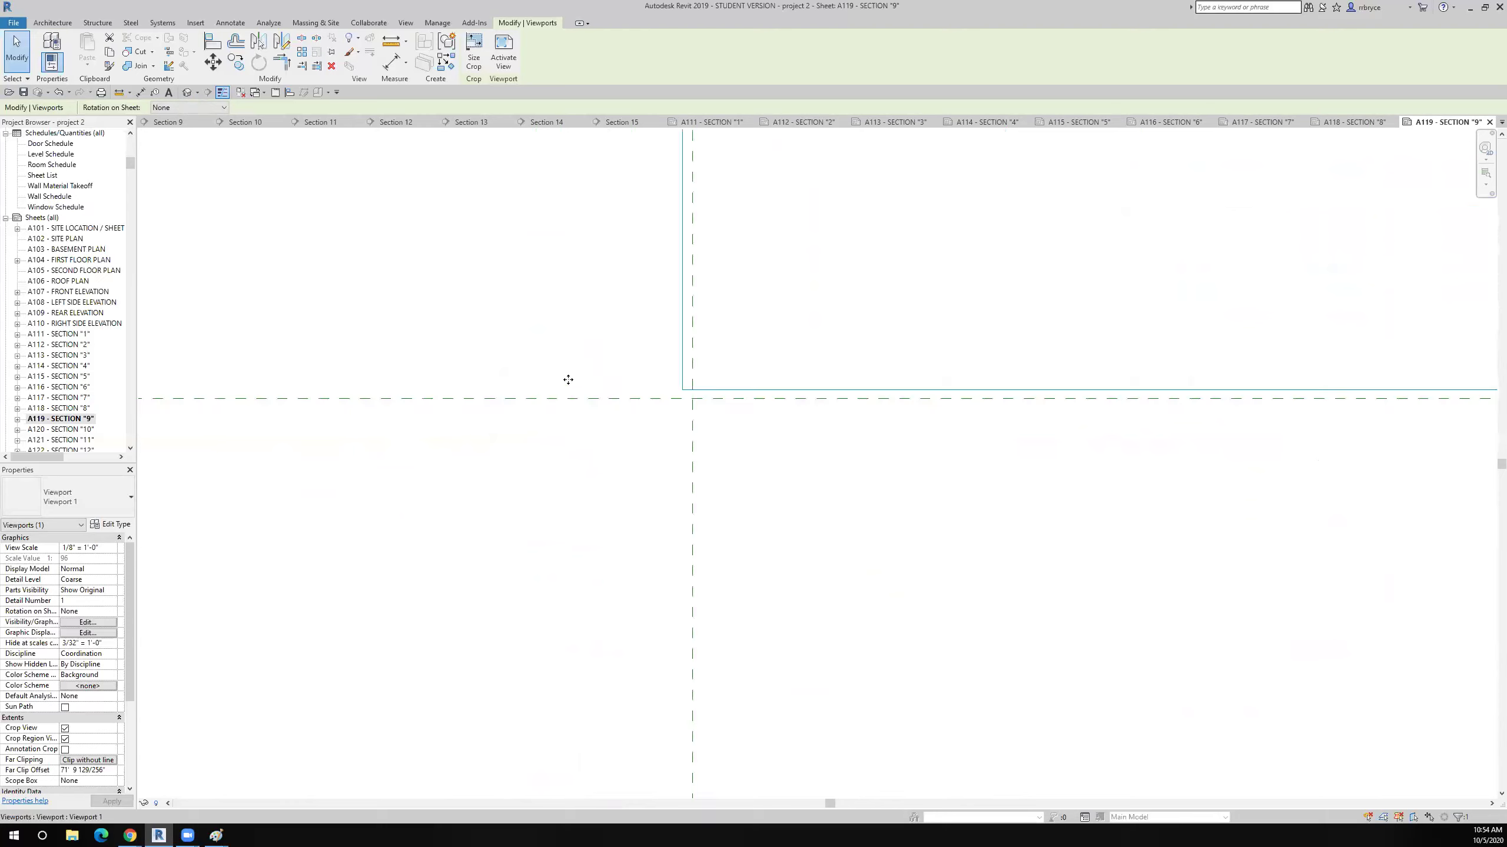
key(Right)
key(Right)
key(Right)
key(Right)
key(Right)
key(Right)
key(Right)
key(Right)
key(Right)
key(Right)
key(Right)
key(Right)
key(Right)
key(Right)
key(Right)
key(Right)
key(Right)
key(Right)
key(Right)
key(Right)
key(Down)
key(Down)
key(Down)
key(Up)
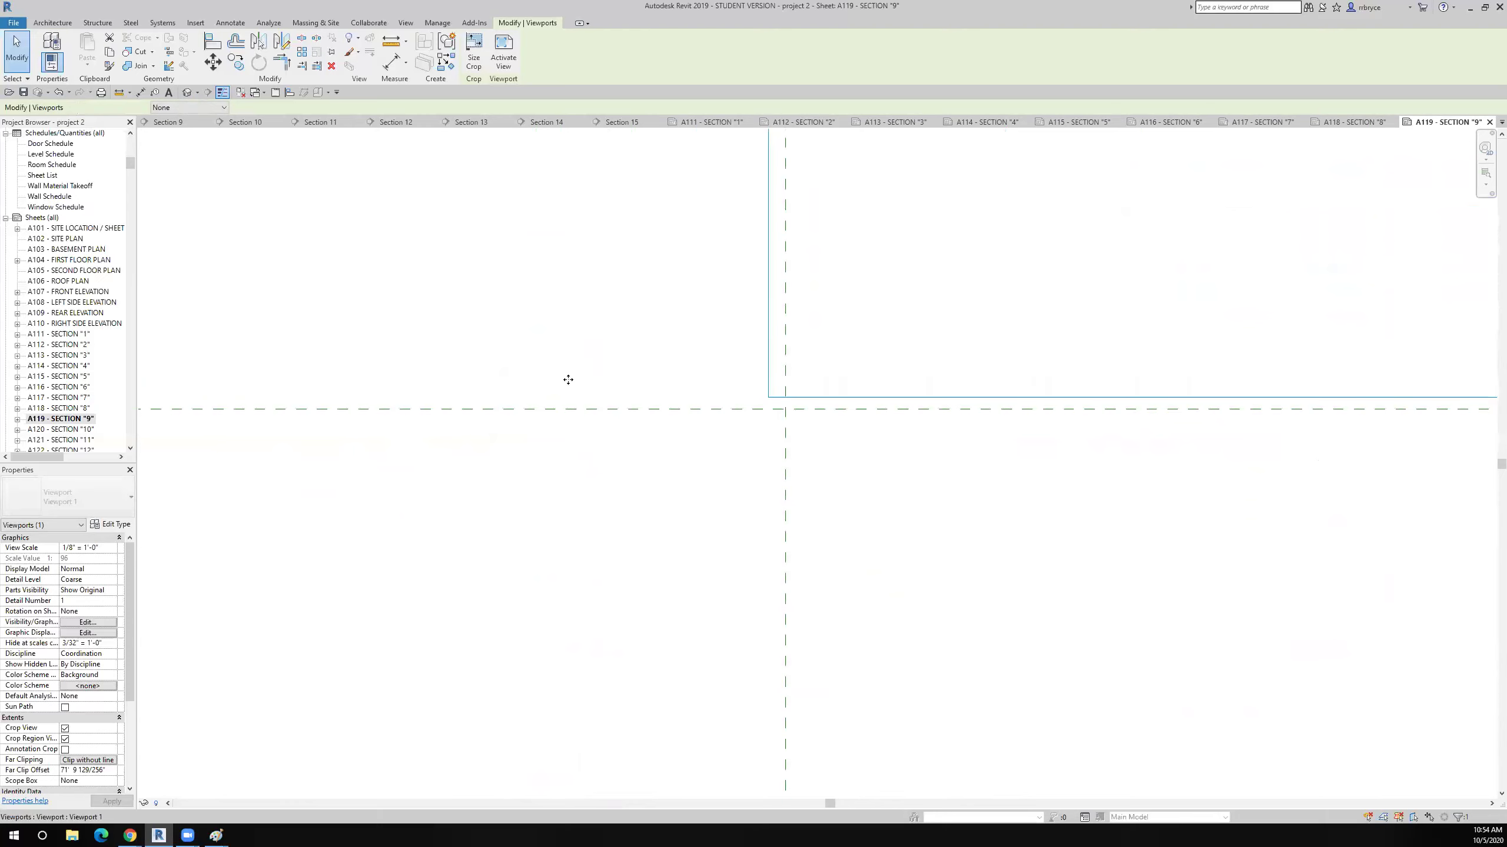
key(Up)
key(Left)
key(Left)
key(Right)
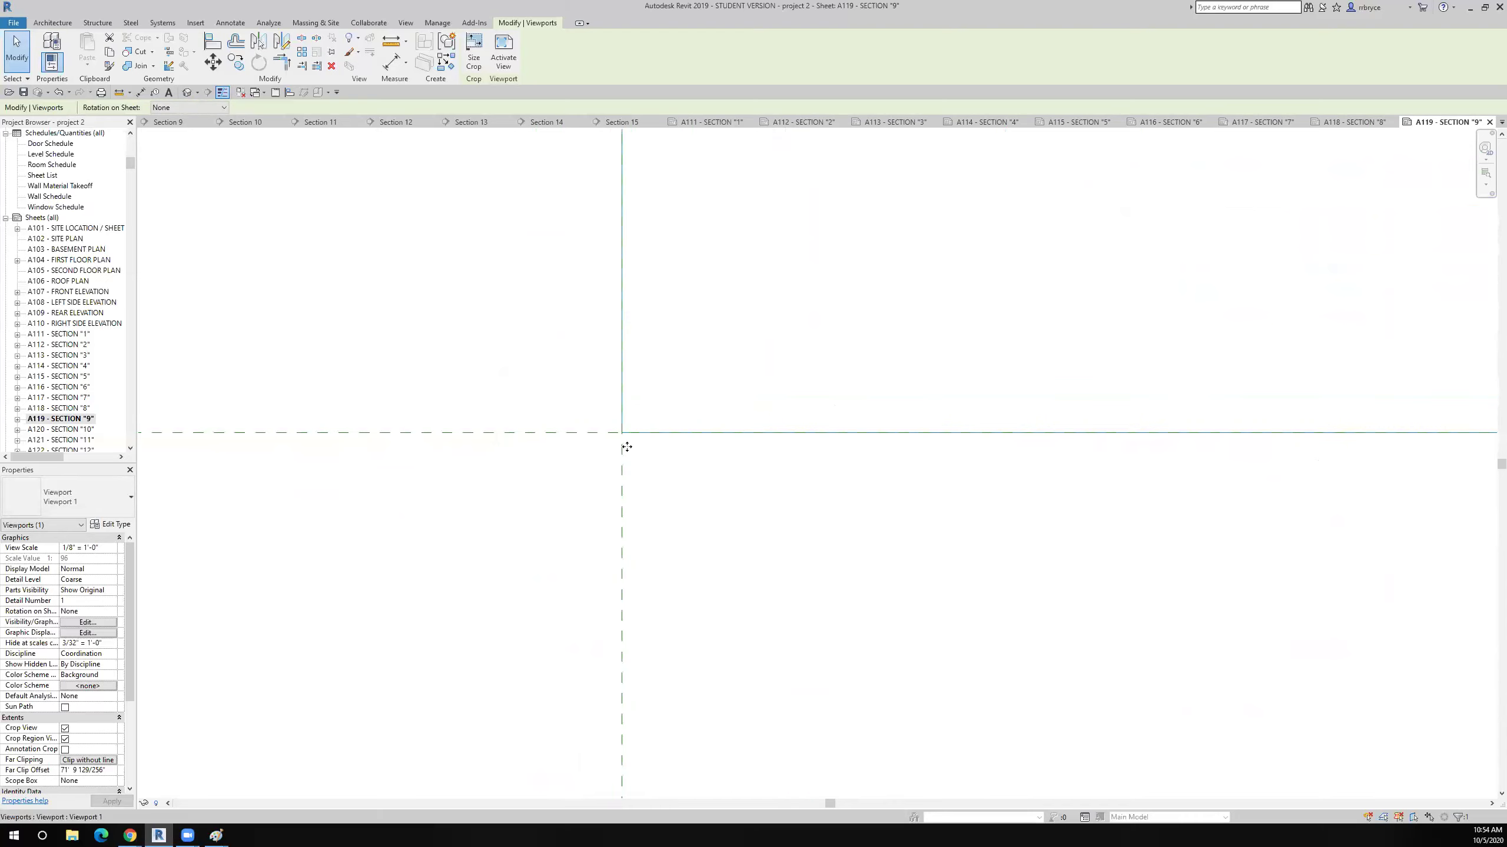
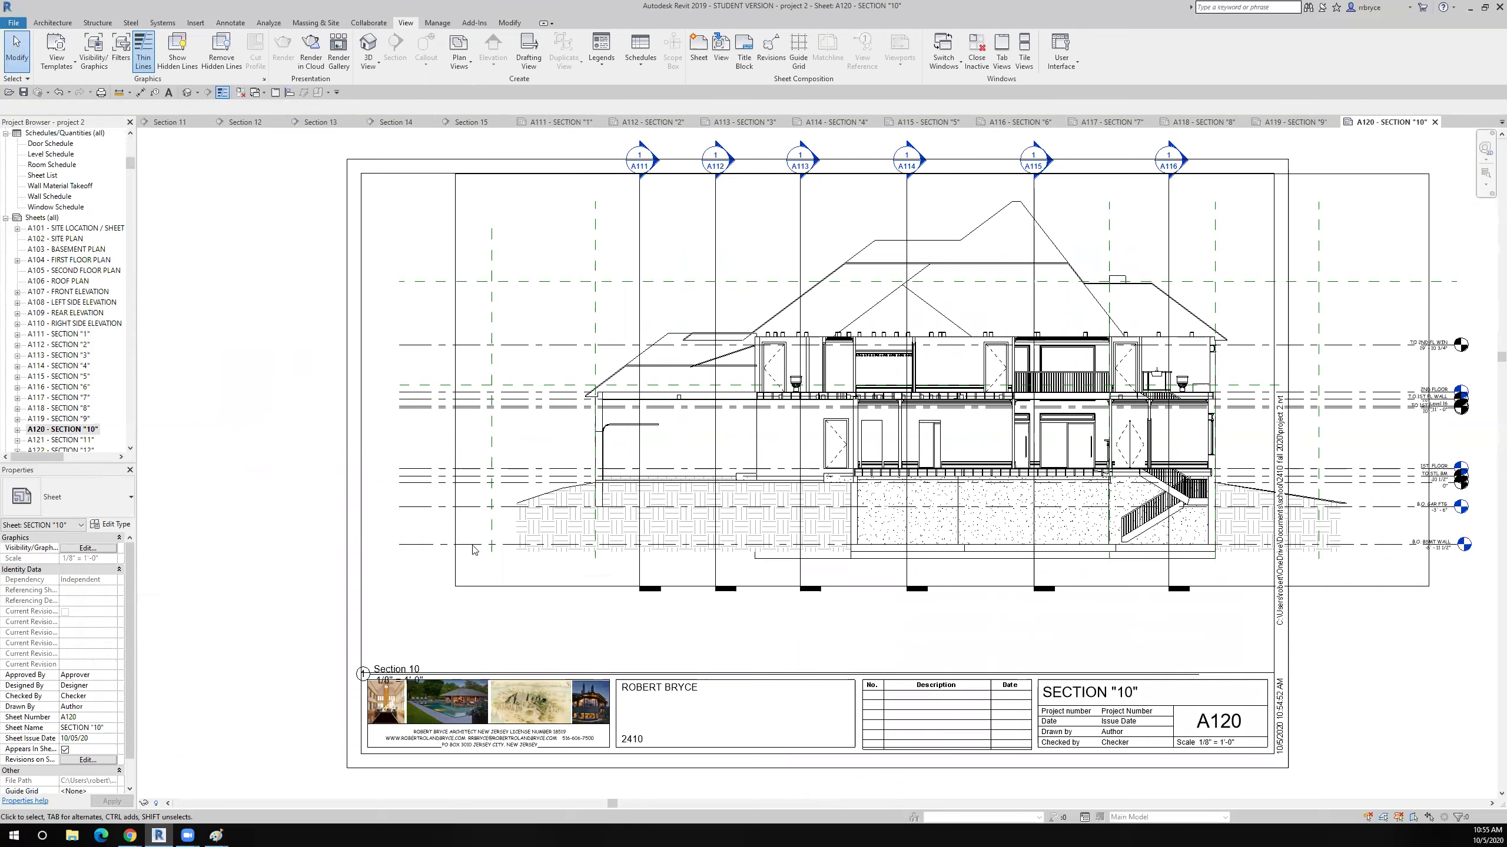
Assign the existing Guide Grid 7 to sheet A120 - SECTION "10".
scroll(501, 542, down, 3)
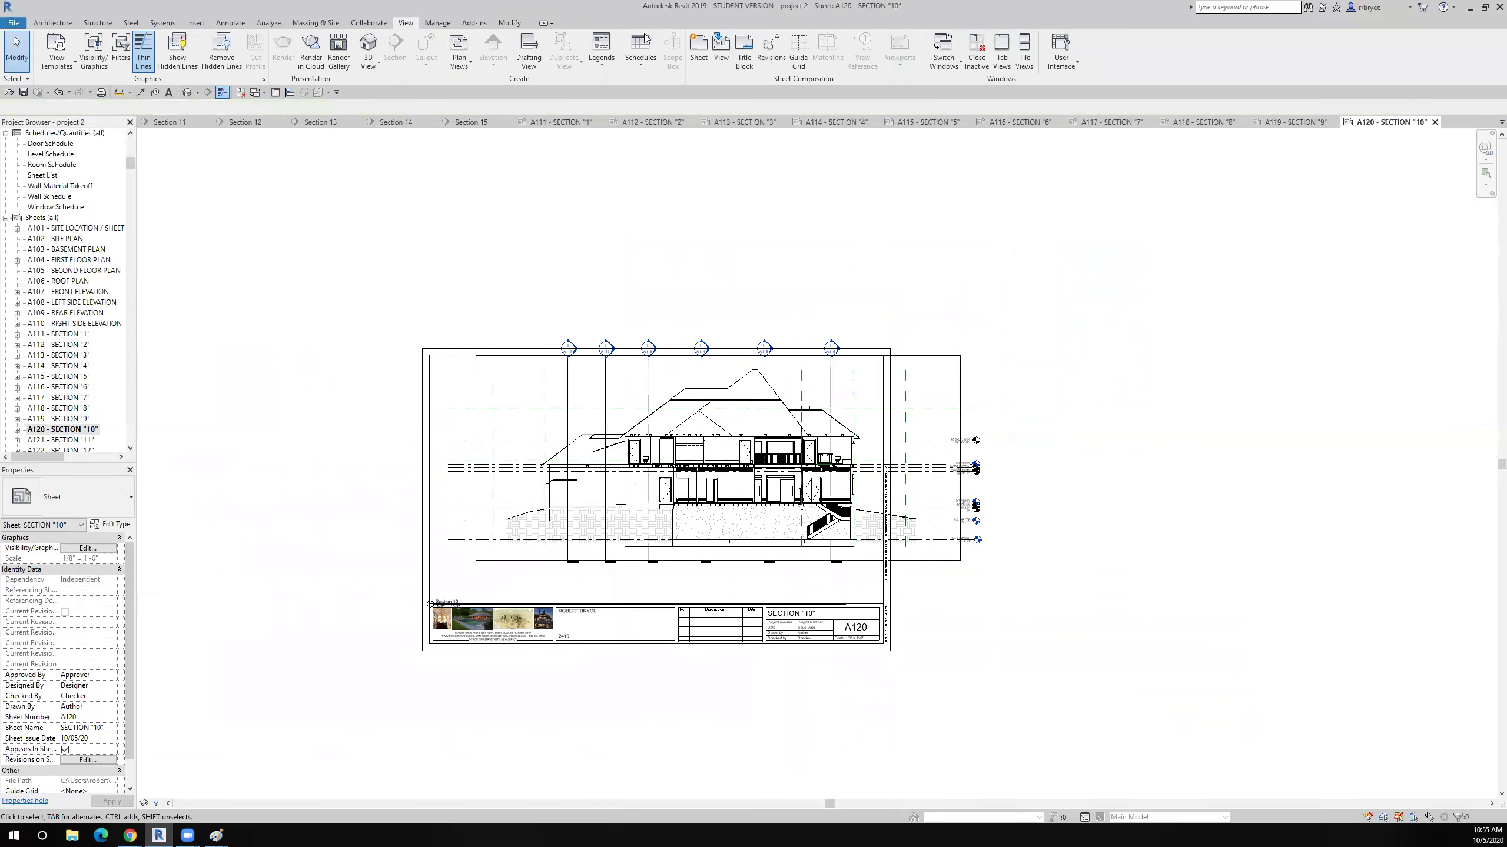
click(798, 59)
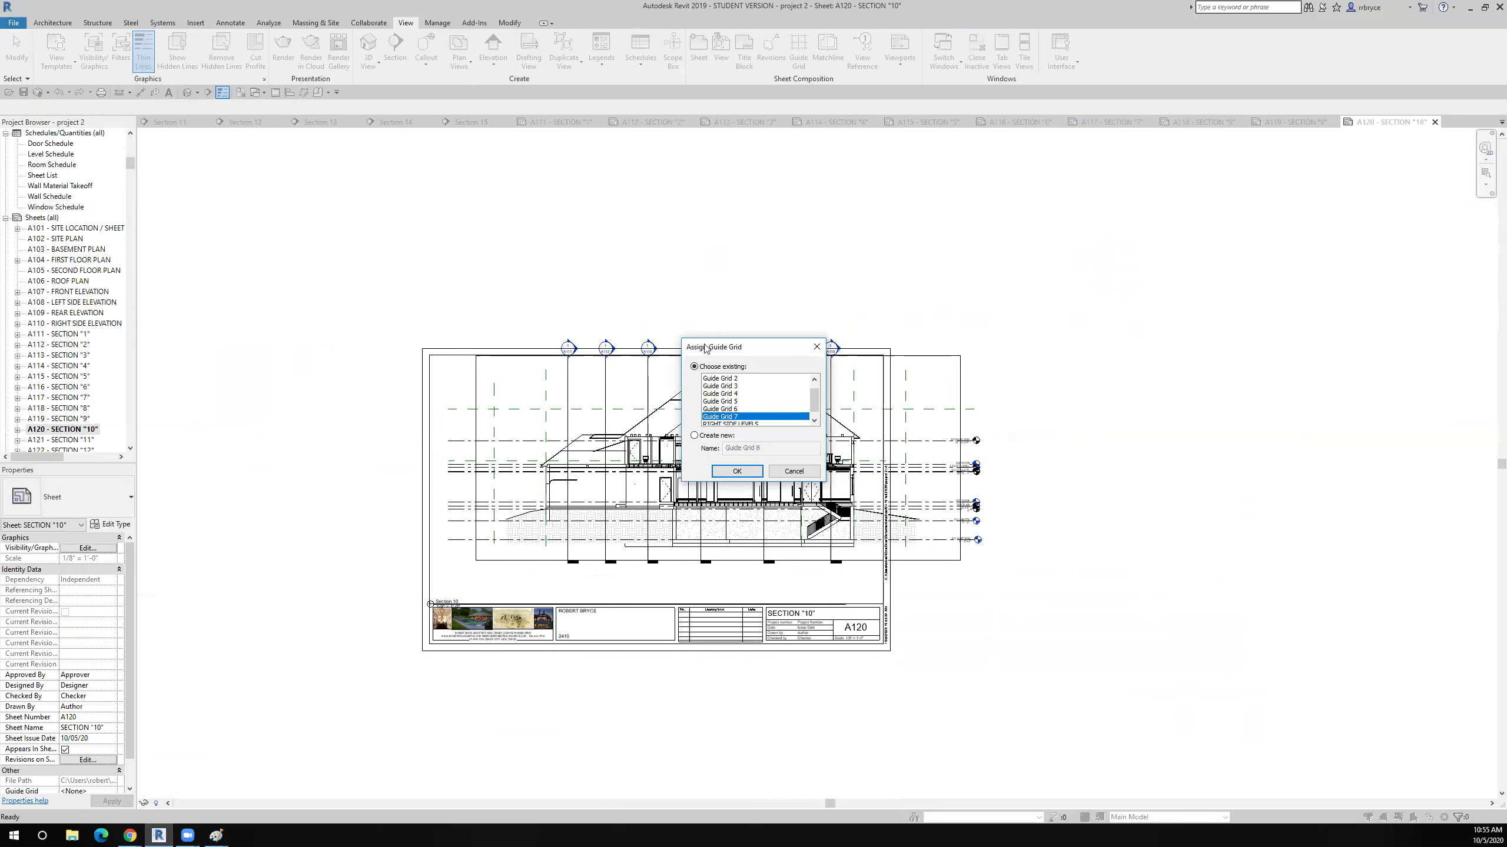
click(731, 472)
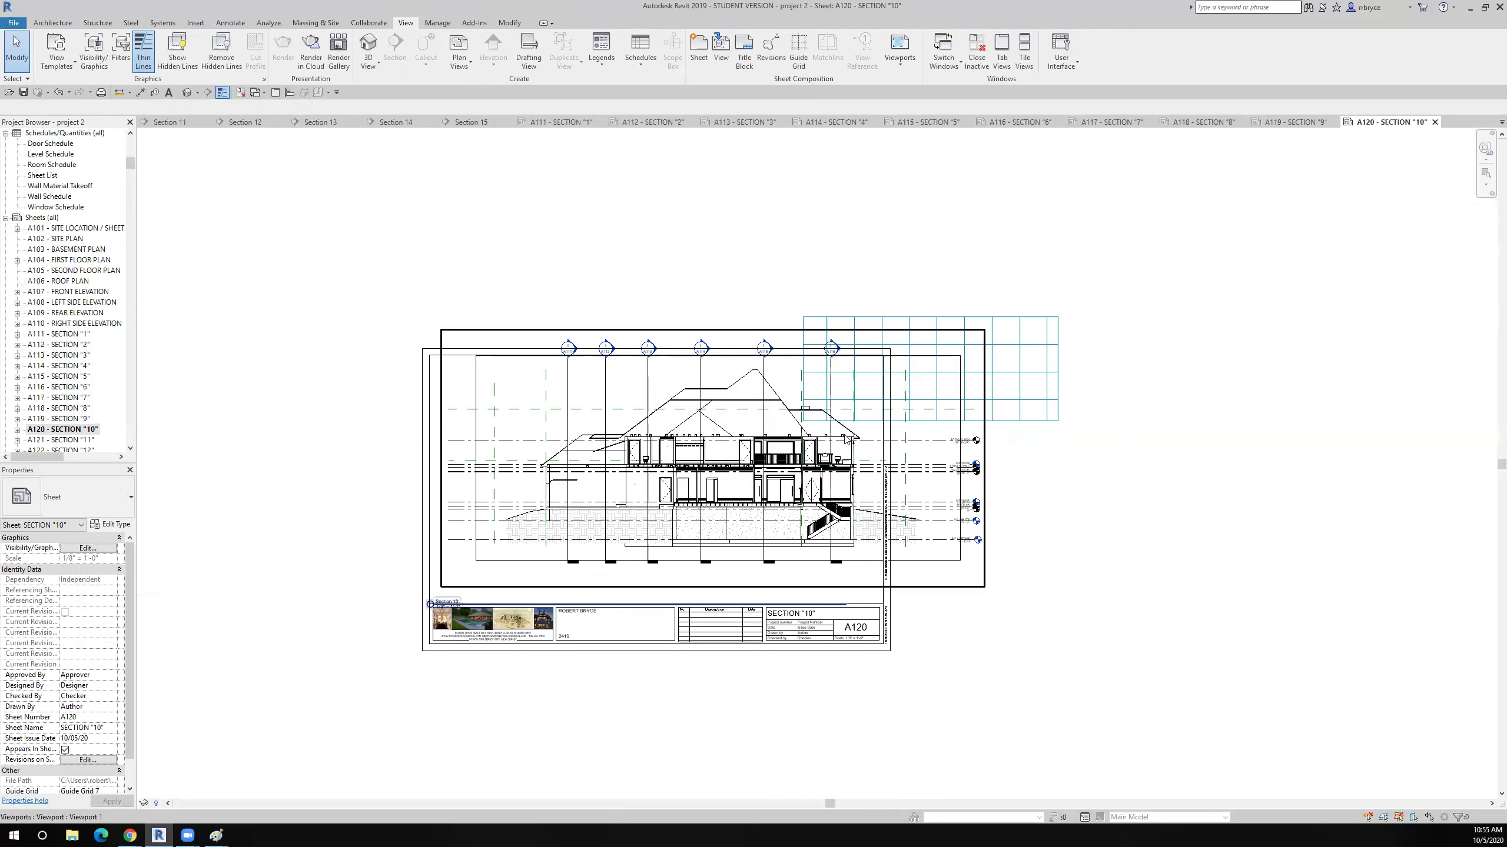
Shift the Section 10 viewport left to bring the building's right-end vertical reference plane to the guide grid's left edge.
click(729, 474)
key(Left)
key(Left)
key(Left)
key(Left)
key(Left)
key(Left)
key(Left)
key(Left)
key(Left)
key(Left)
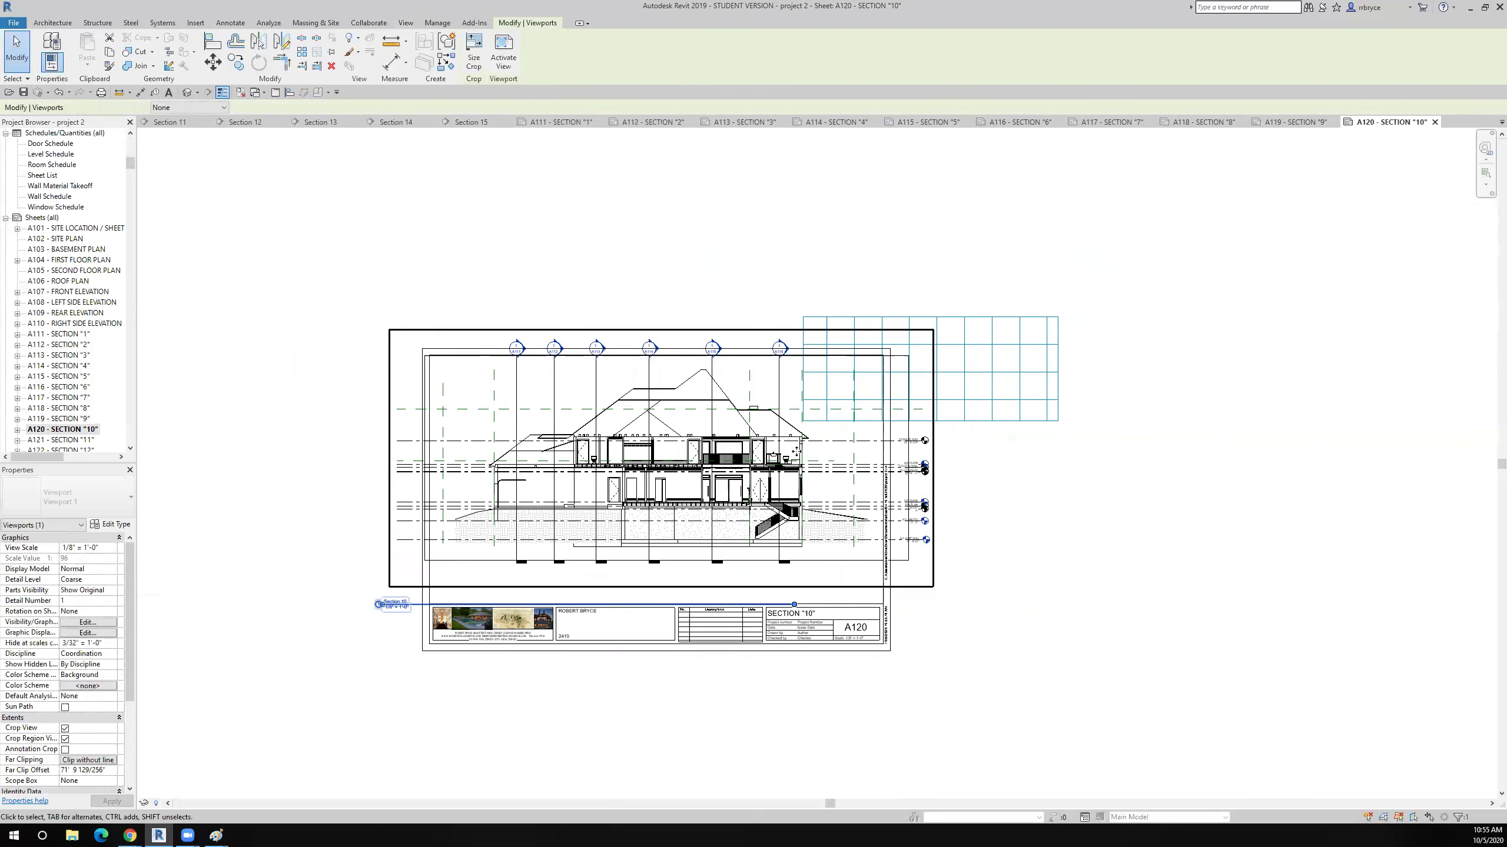
key(Left)
key(Right)
key(Up)
key(Up)
key(Up)
key(Up)
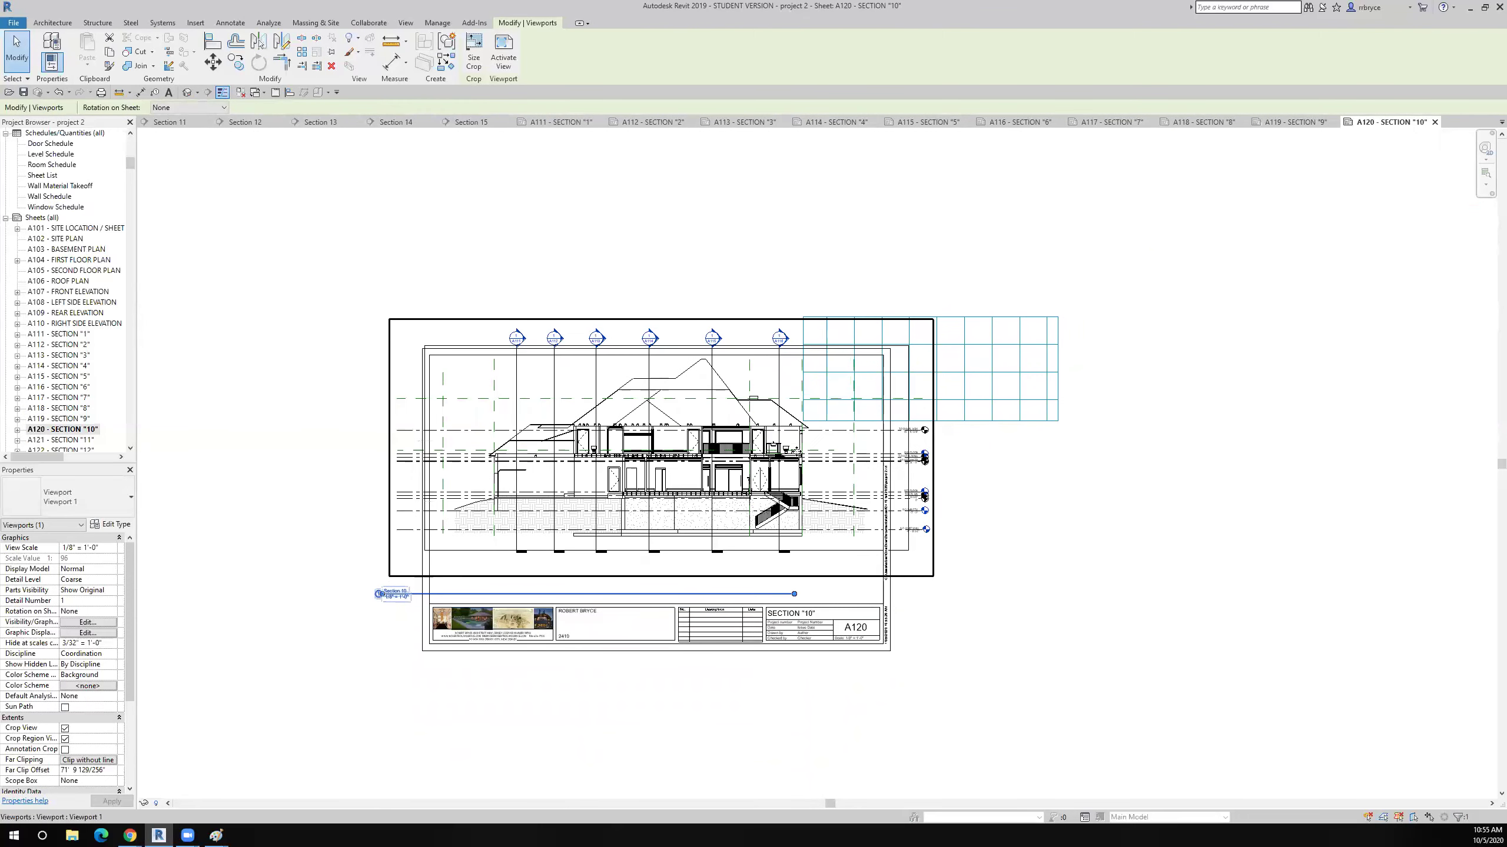
scroll(804, 402, up, 3)
scroll(803, 403, up, 5)
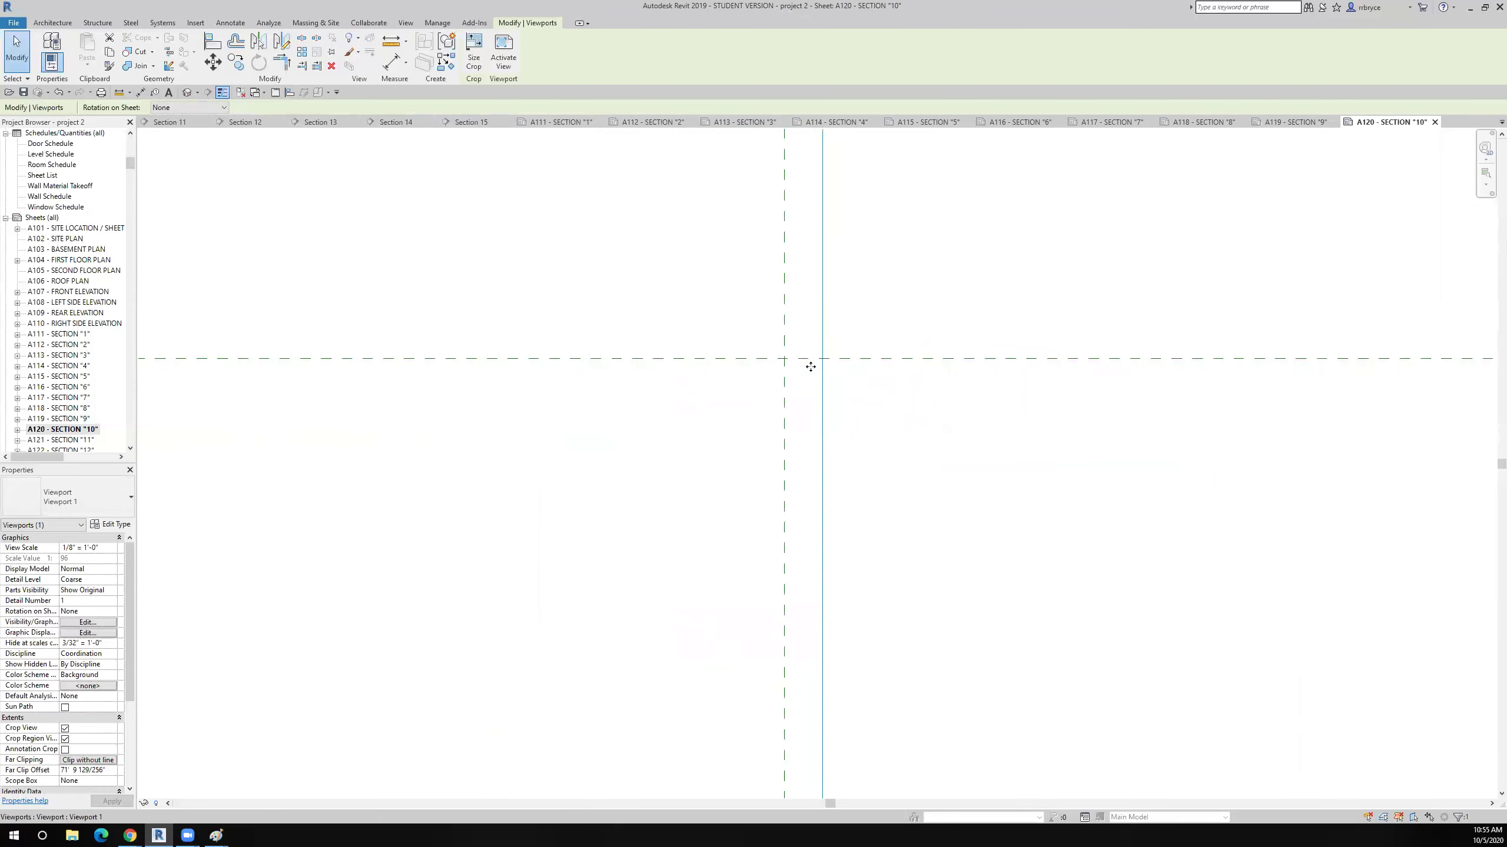
scroll(810, 367, down, 4)
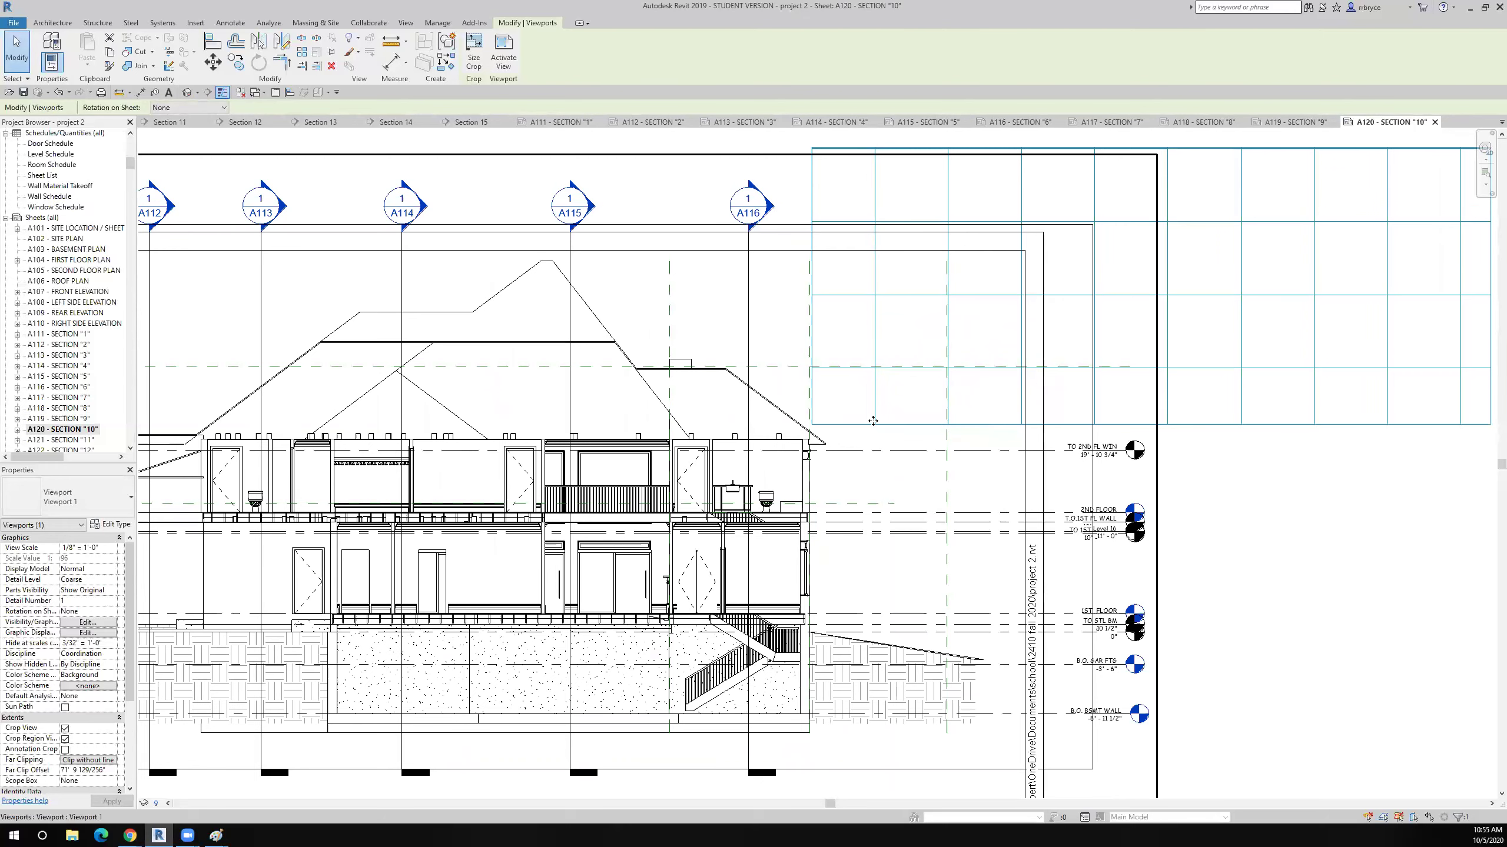
key(Up)
key(Up)
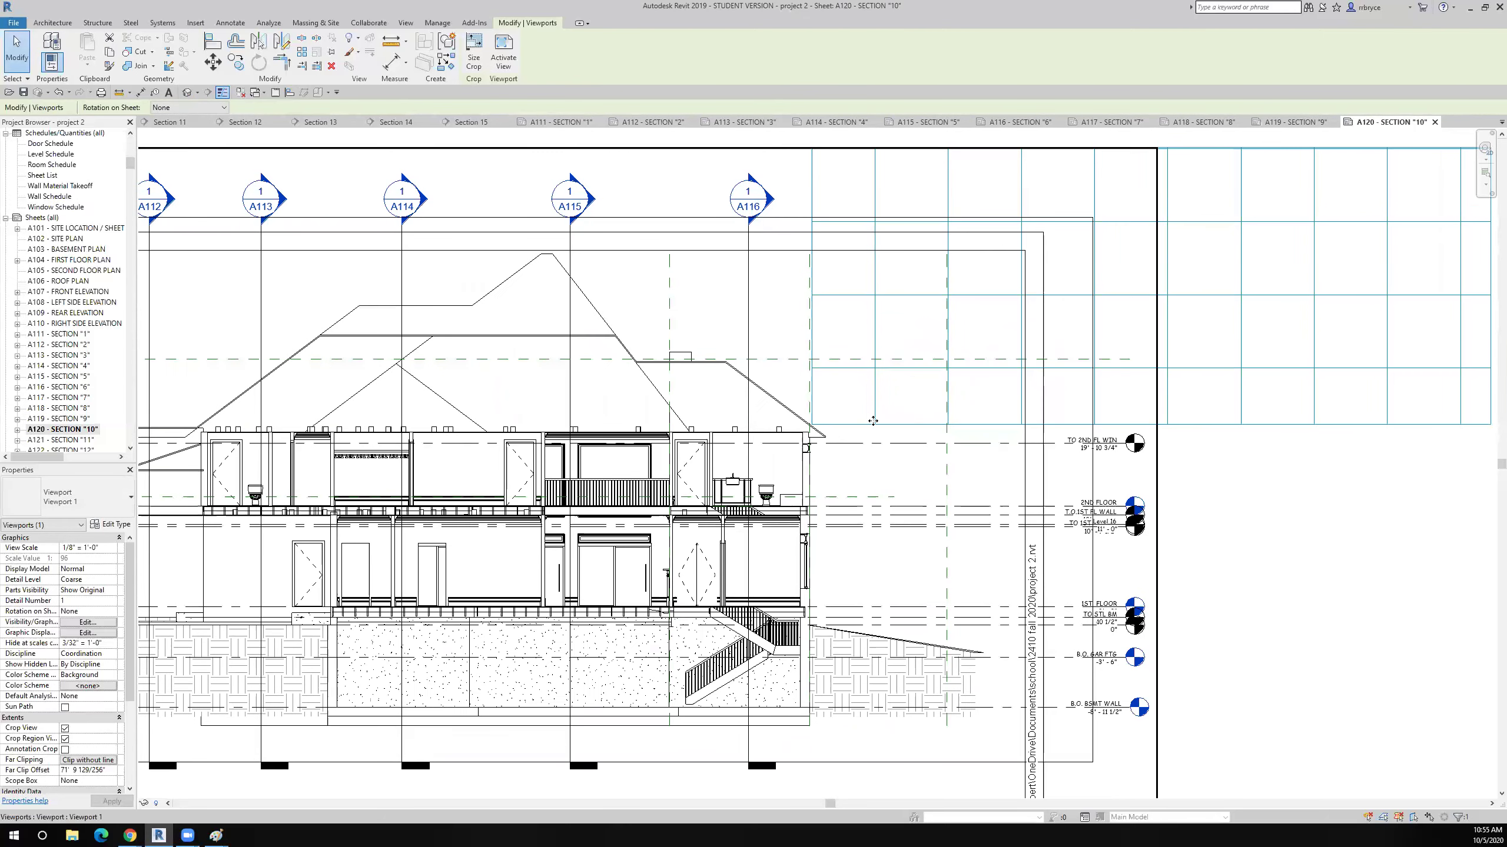
Lower the Section 10 viewport until its horizontal roof reference plane comes close to the guide grid's bottom edge.
key(Down)
key(Down)
key(Down)
key(Down)
key(Down)
key(Down)
key(Down)
key(Down)
key(Down)
key(Down)
key(Down)
key(Down)
key(Down)
key(Down)
key(Down)
key(Down)
key(Down)
key(Down)
key(Down)
Nudge the Section 10 viewport right and down in small increments to bring its reference plane crossing to the guide grid's lower-left corner.
scroll(805, 438, up, 3)
scroll(805, 438, up, 3)
key(Right)
key(Right)
key(Right)
key(Right)
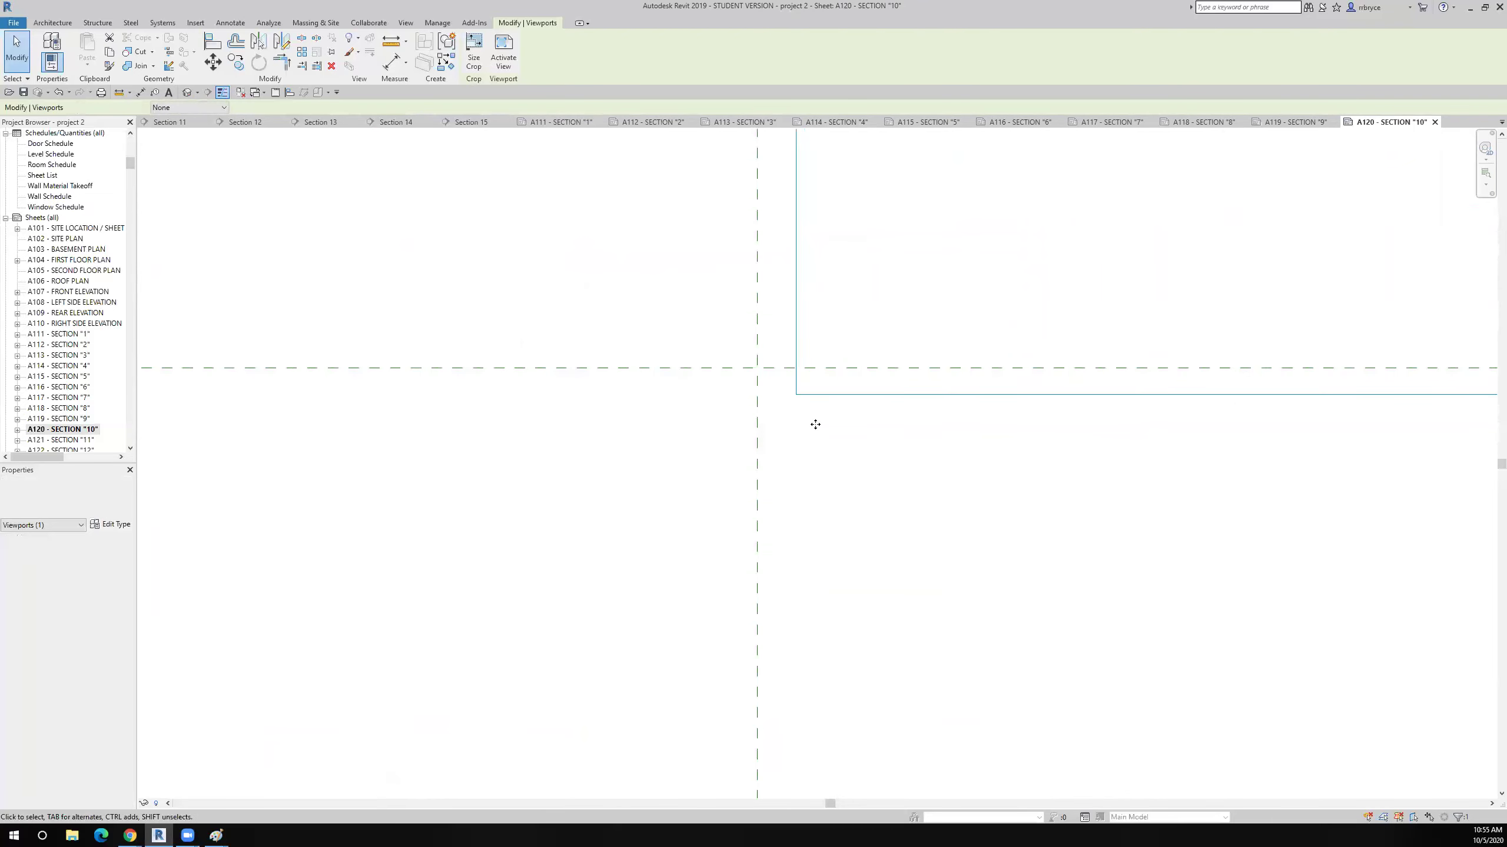
key(Right)
key(Right)
key(Right)
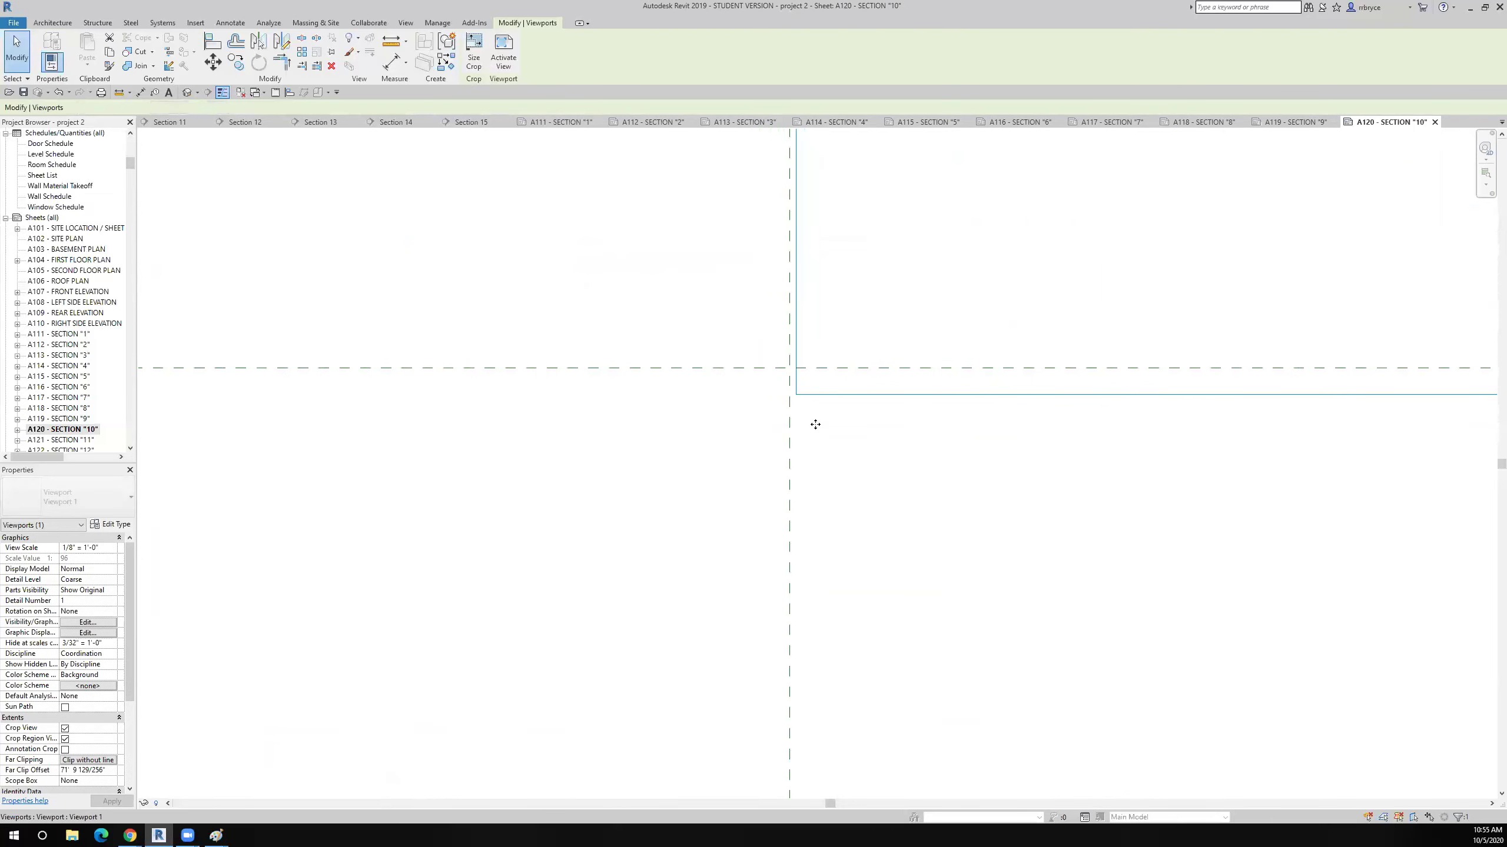
key(Down)
key(Down)
key(Down)
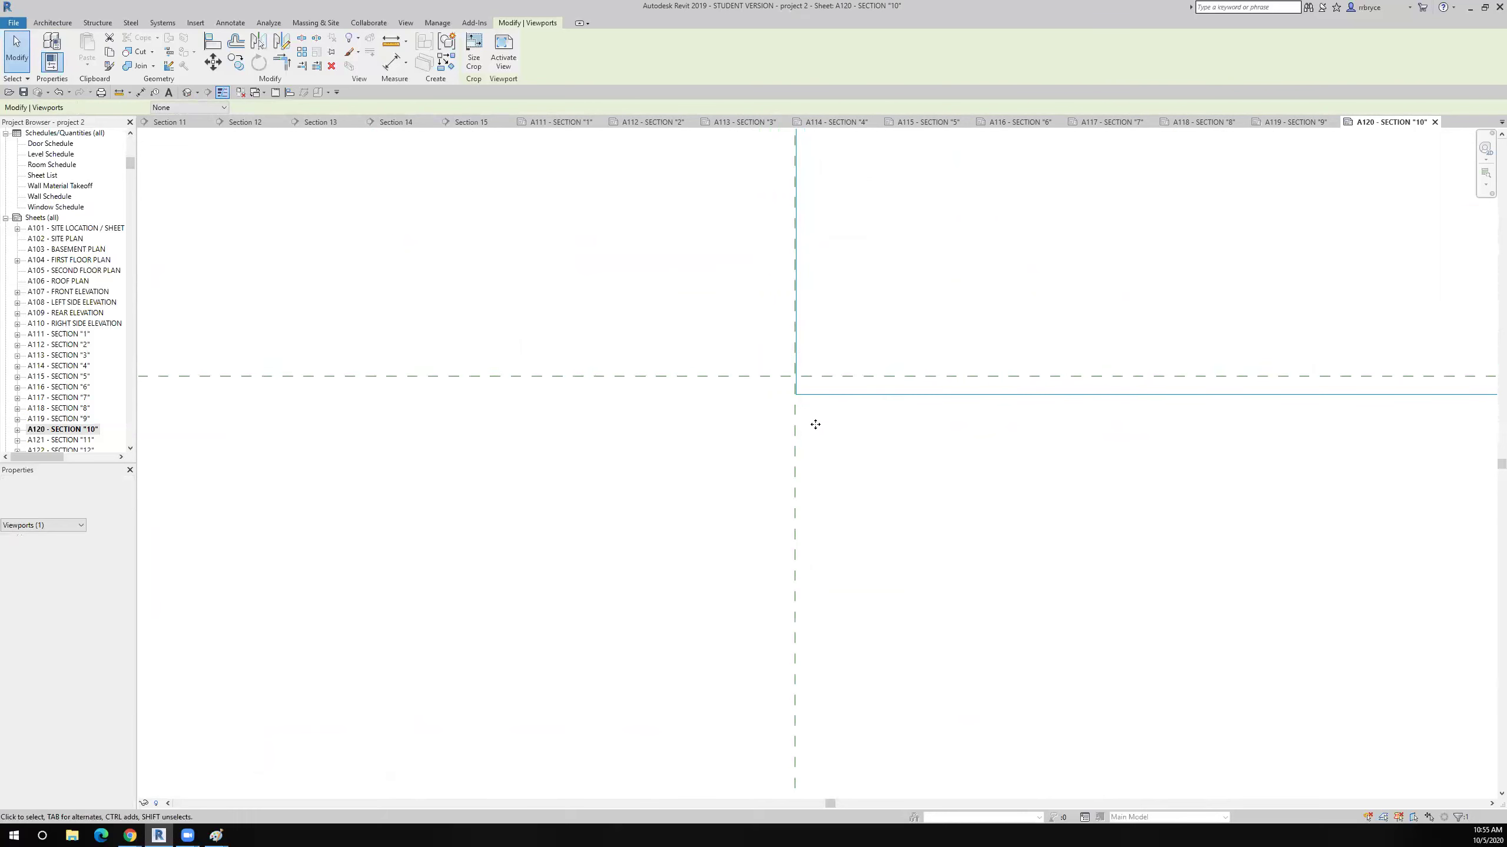
key(Down)
key(Down)
key(Down)
key(Left)
key(Left)
key(Left)
key(Left)
key(Left)
key(Down)
key(Down)
key(Left)
key(Left)
key(Left)
key(Left)
key(Left)
key(Left)
key(Left)
key(Left)
key(Left)
key(Left)
key(Down)
key(Down)
key(Down)
key(Down)
key(Down)
key(Down)
key(Left)
key(Left)
key(Left)
key(Left)
key(Left)
key(Left)
key(Left)
key(Left)
key(Left)
key(Left)
key(Left)
key(Left)
key(Down)
key(Down)
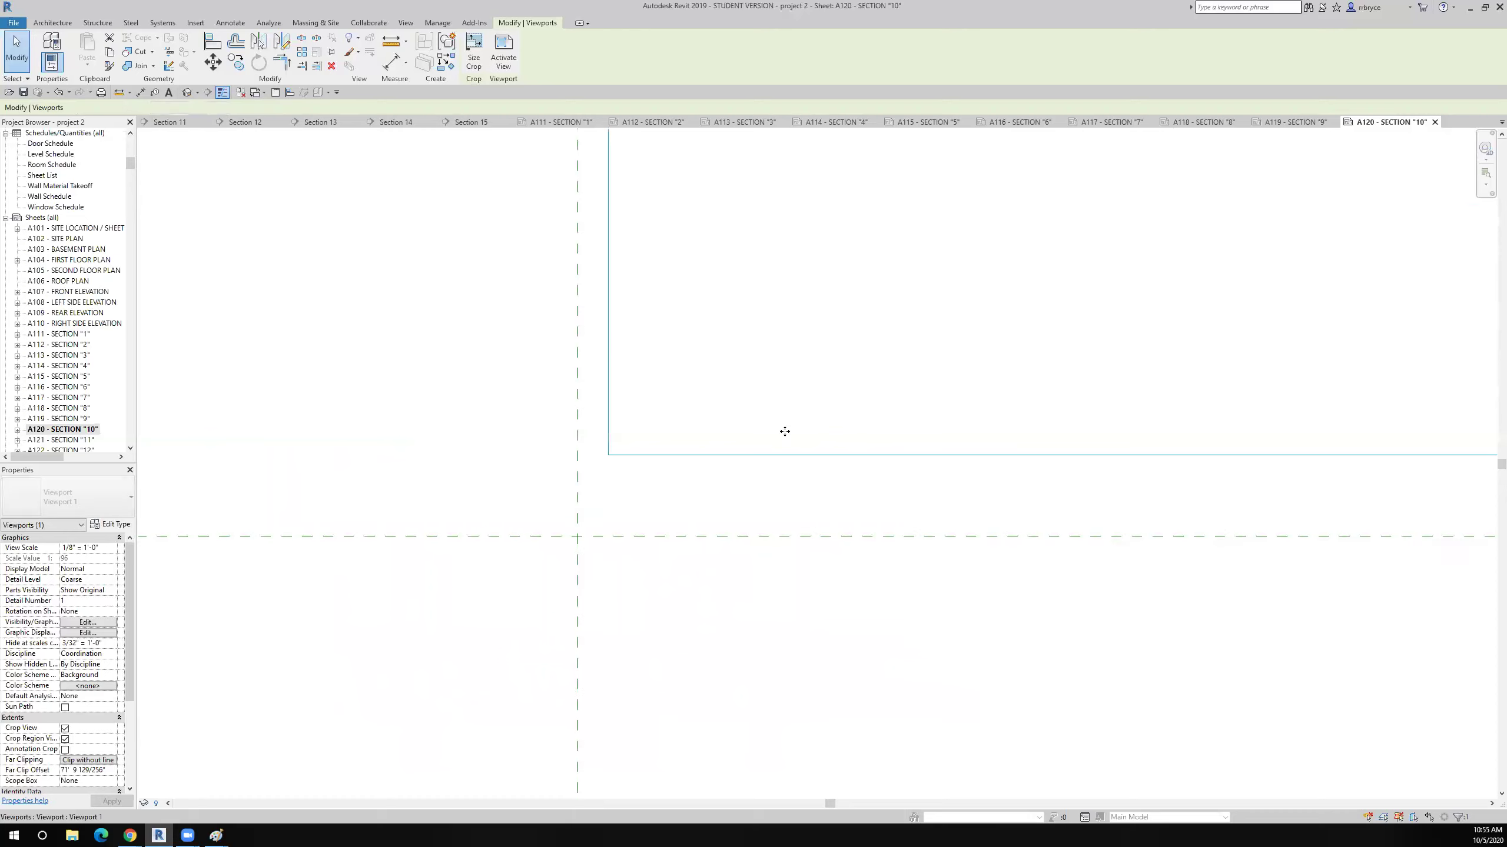
Move the Section 10 viewport up and right in fine increments until both reference planes coincide with the guide grid's left and bottom edges.
key(Up)
key(Up)
key(Up)
key(Up)
key(Up)
key(Up)
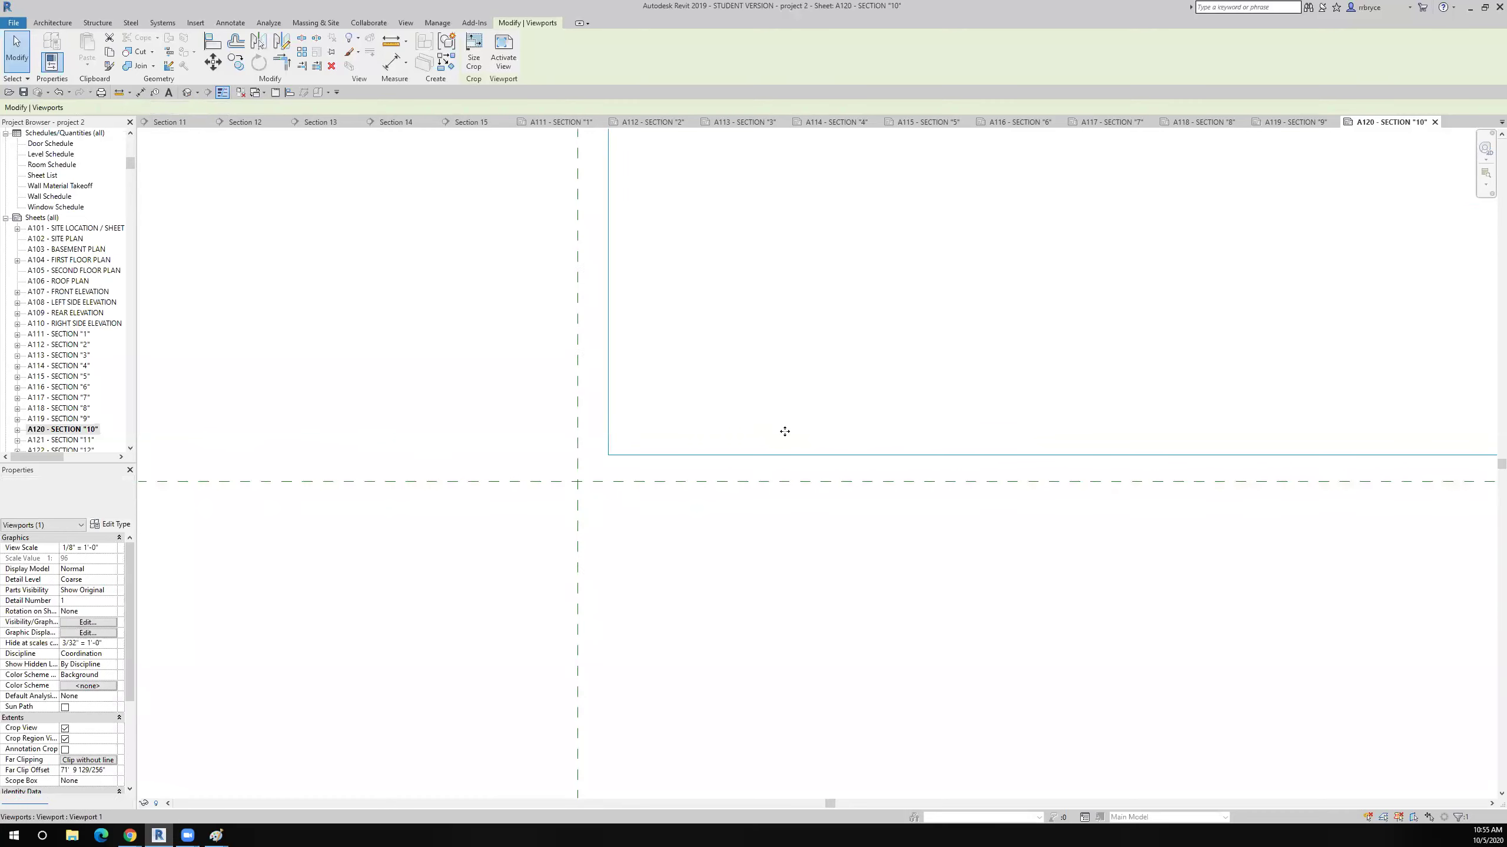
key(Up)
key(Right)
key(Right)
key(Right)
key(Right)
key(Right)
key(Right)
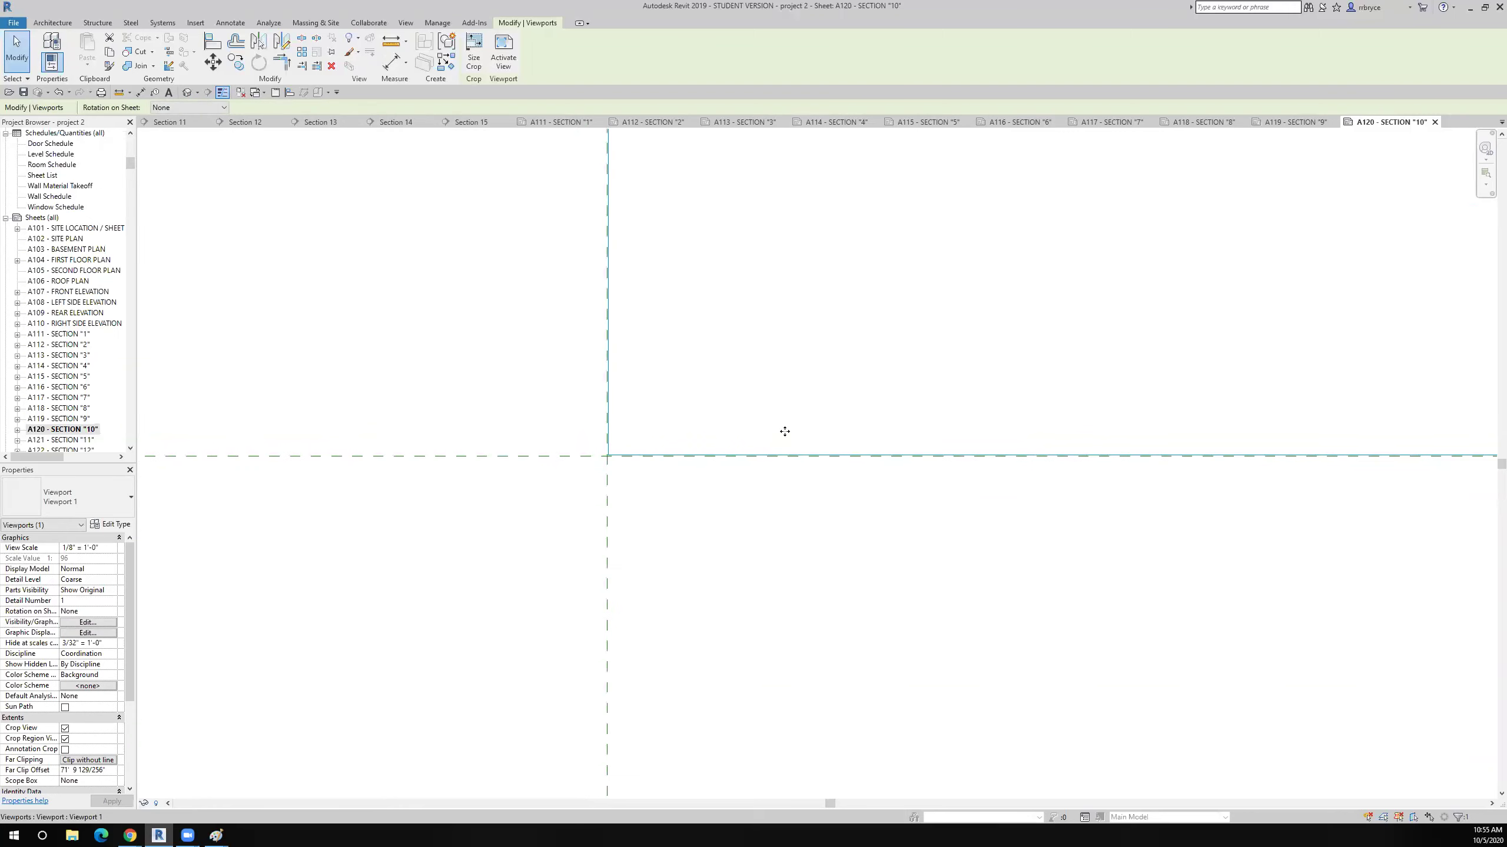
drag(607, 456, 801, 502)
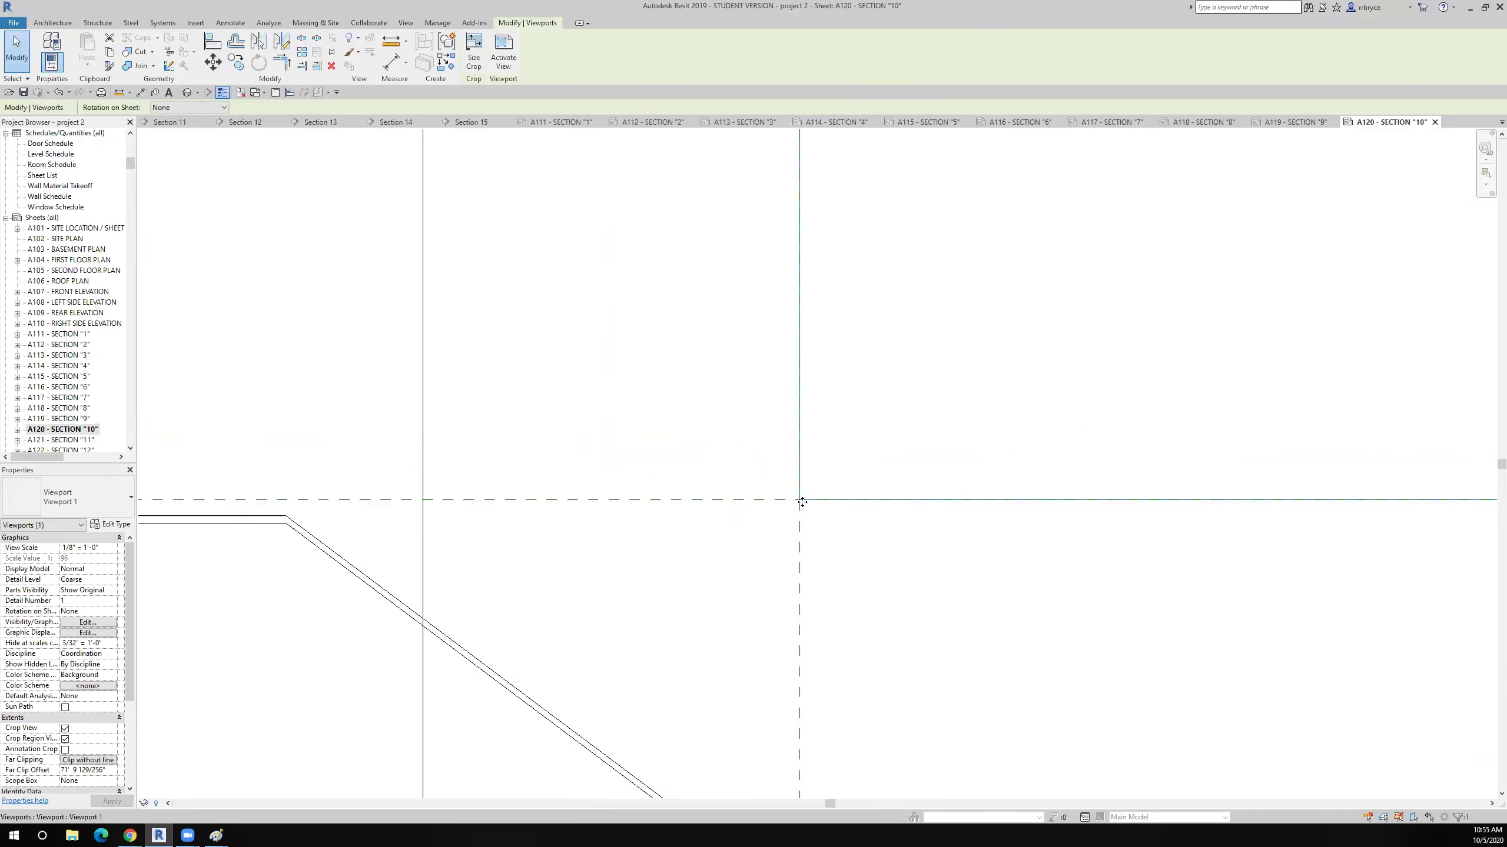
scroll(801, 502, down, 5)
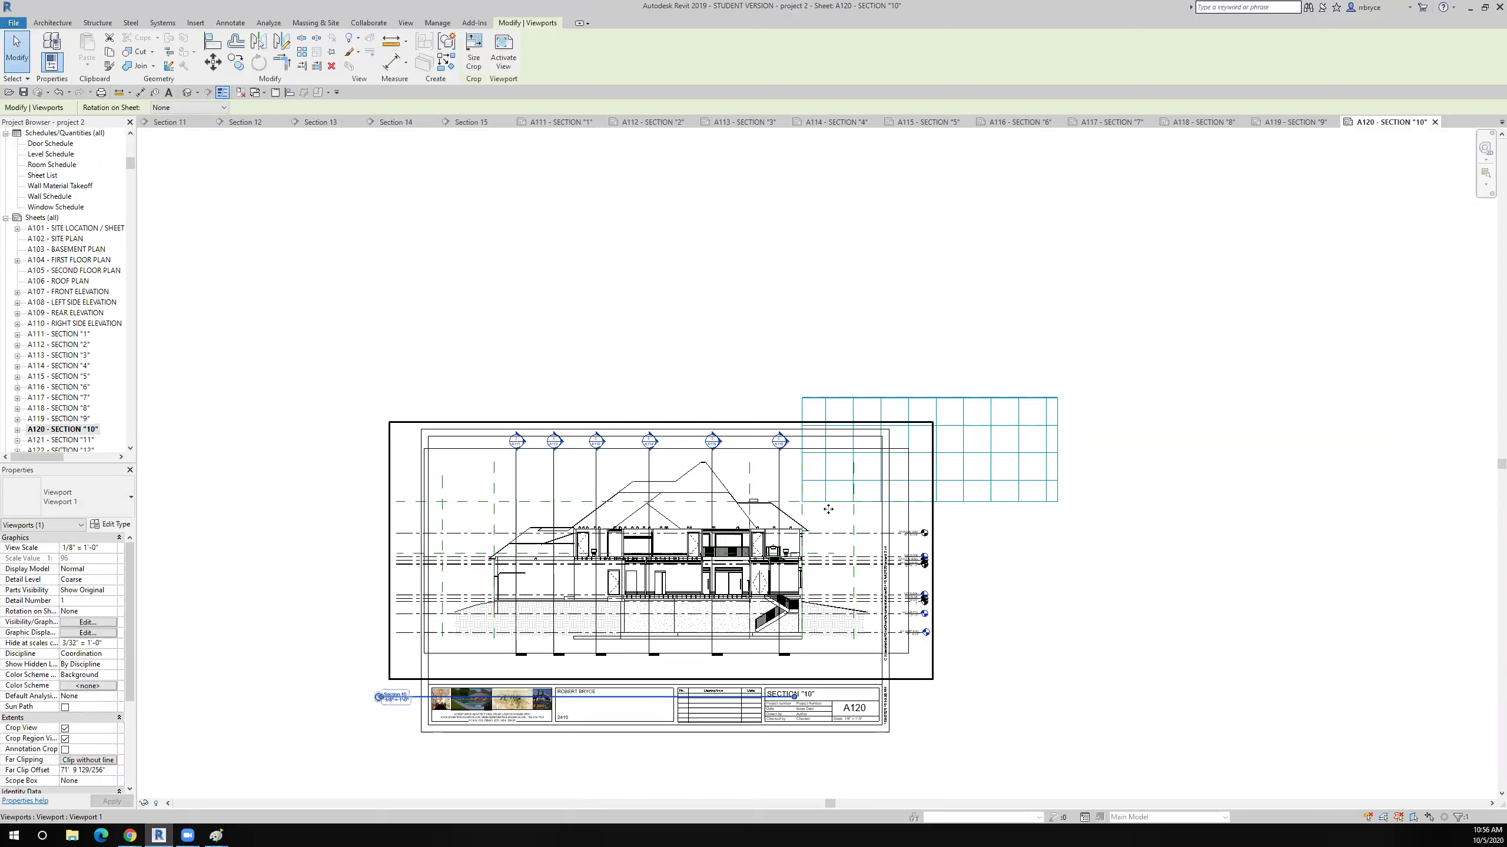
click(978, 525)
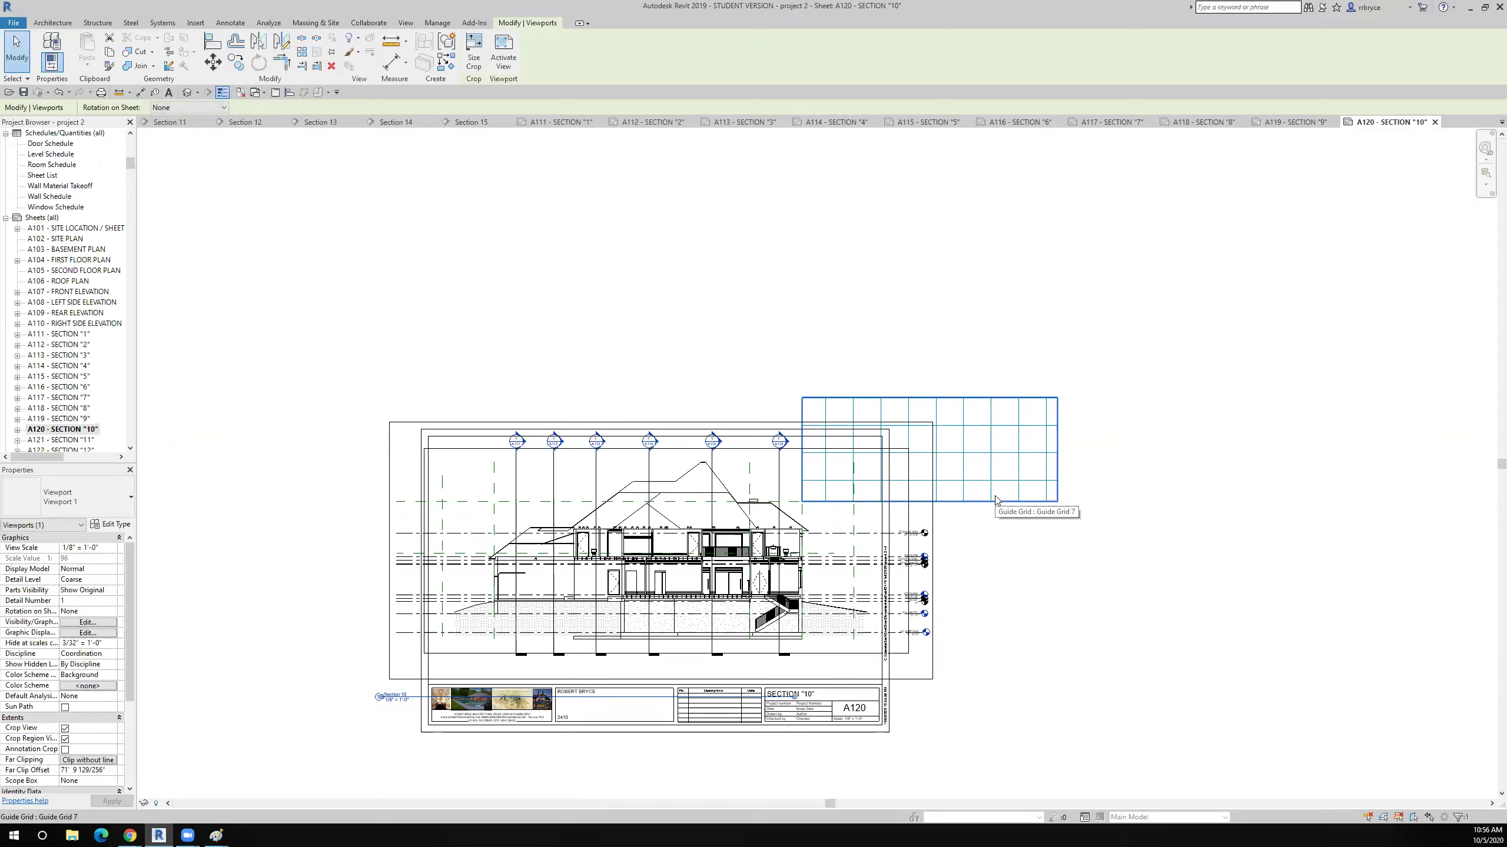
click(711, 491)
click(882, 383)
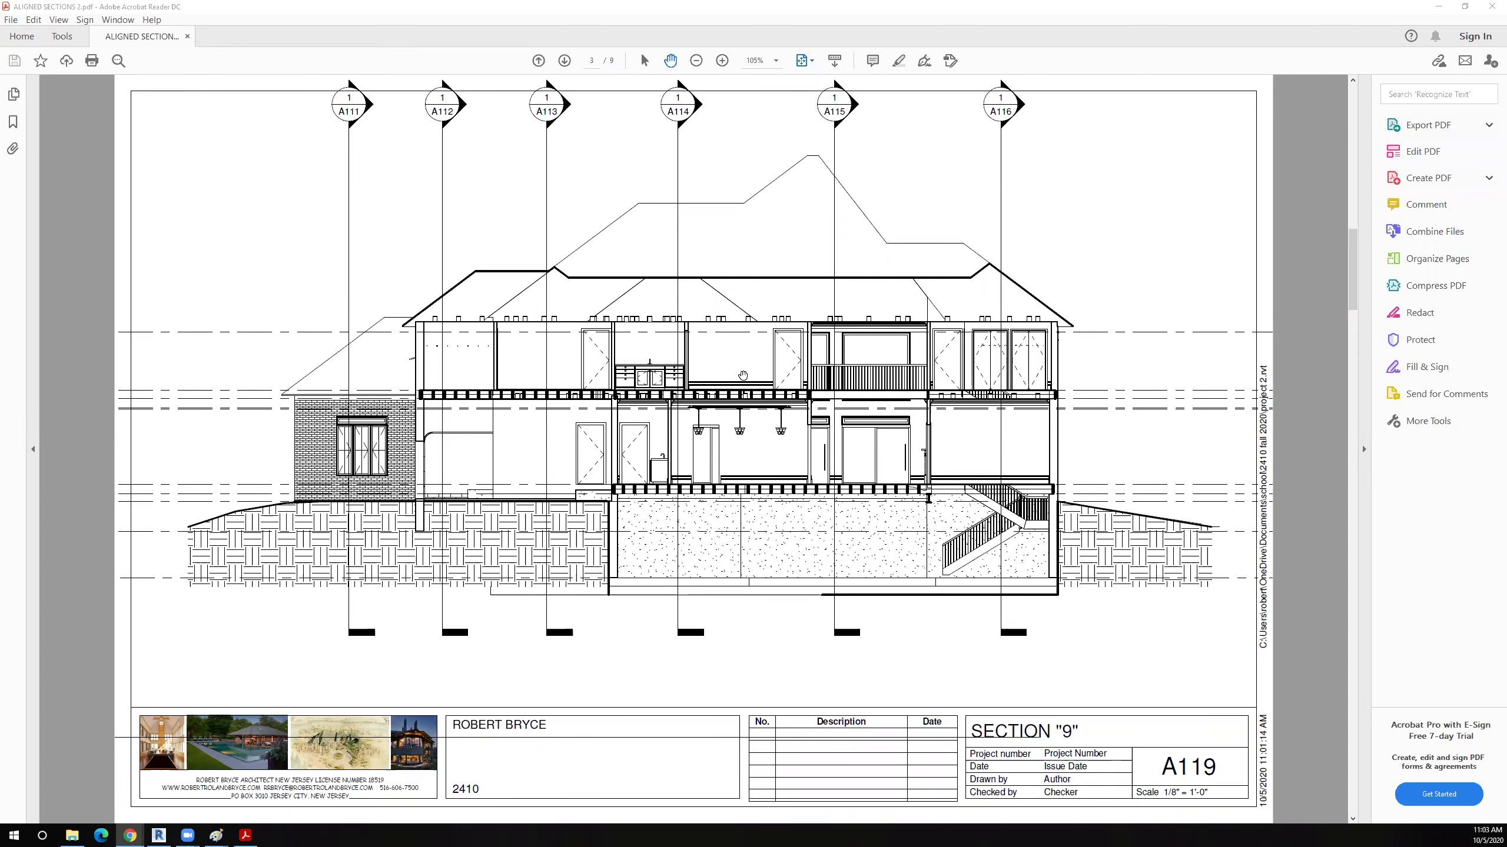
In Adobe Acrobat Reader, flip back and forth through sheets A117 to A125 of the aligned sections PDF to compare the building's position between pages.
scroll(742, 375, up, 2)
scroll(742, 375, down, 3)
scroll(742, 374, up, 1)
scroll(743, 375, down, 1)
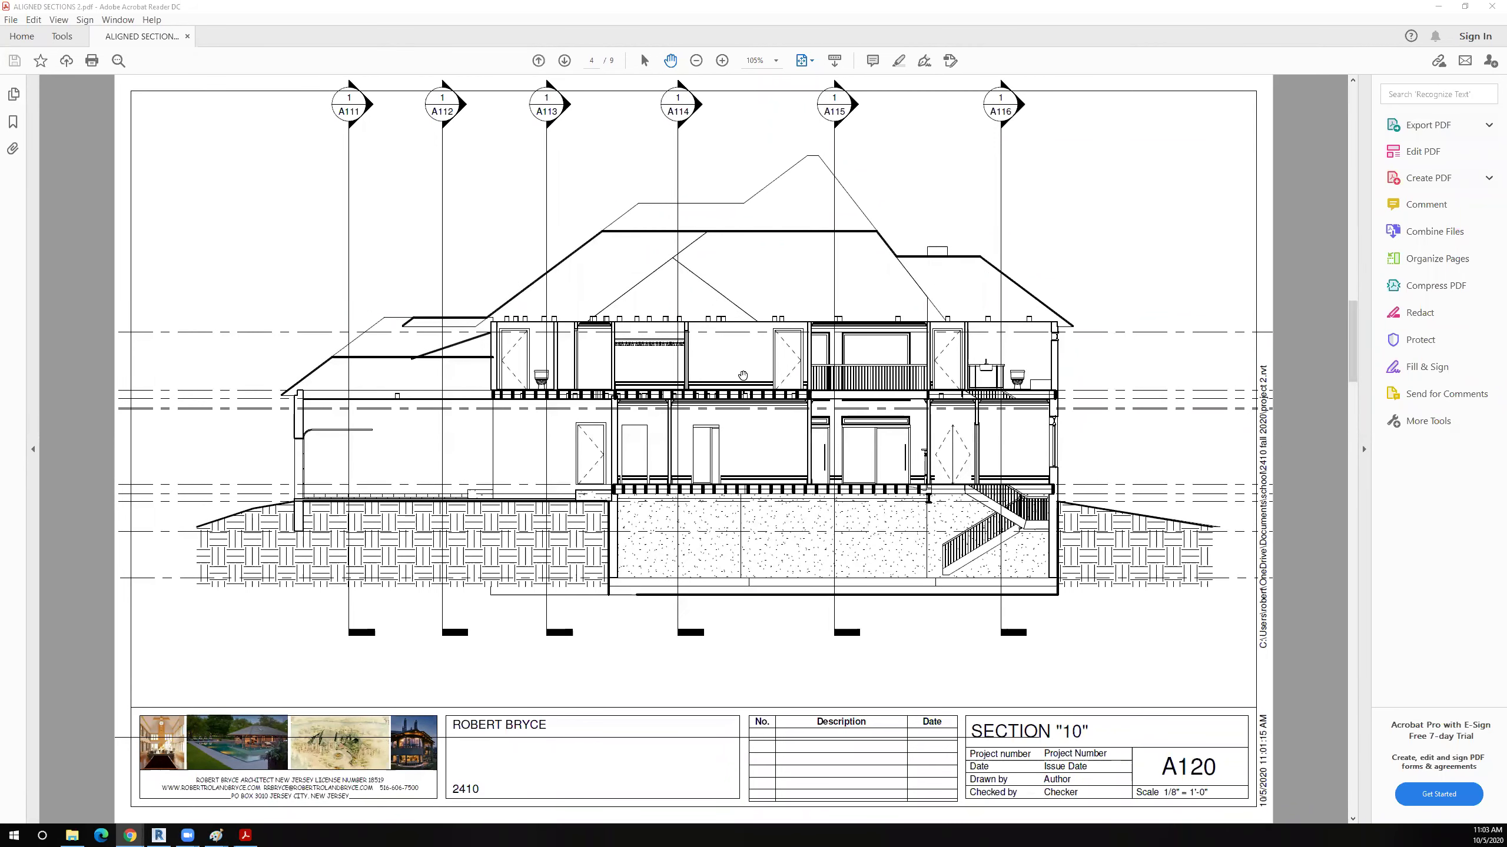
scroll(743, 374, down, 2)
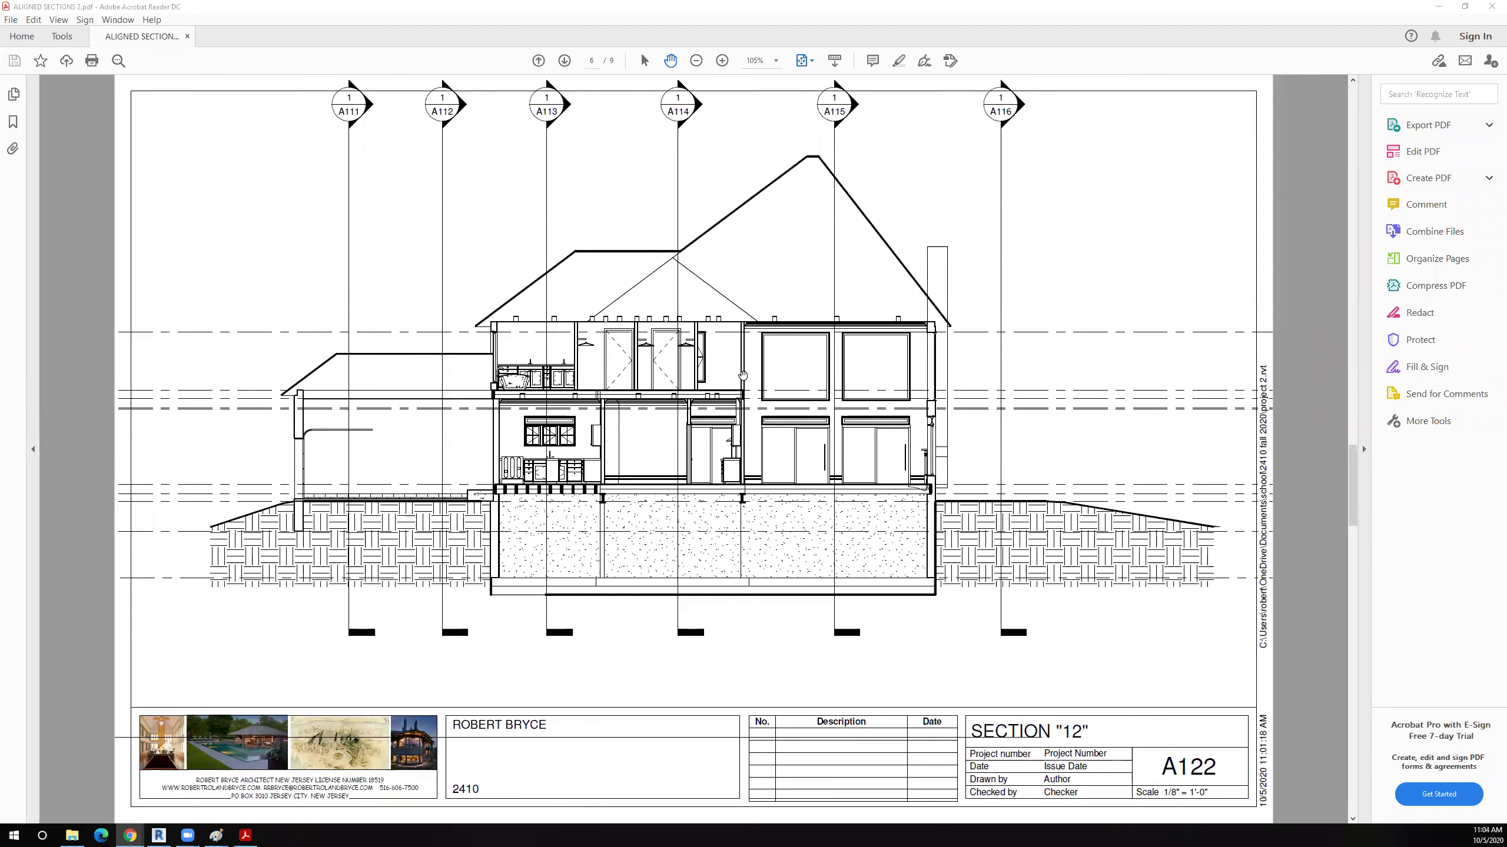
scroll(743, 375, down, 3)
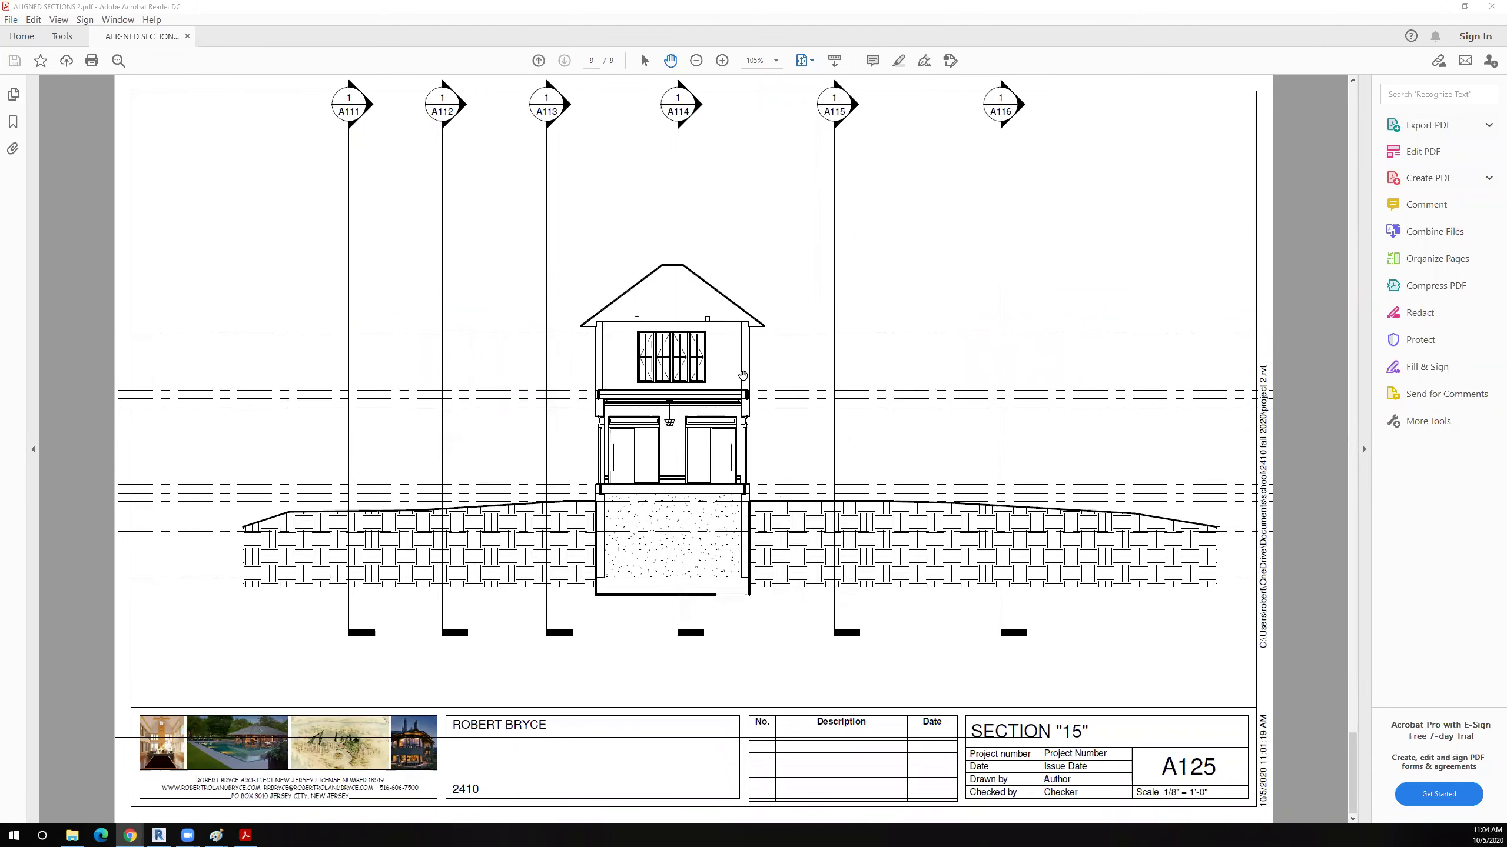
scroll(743, 374, up, 8)
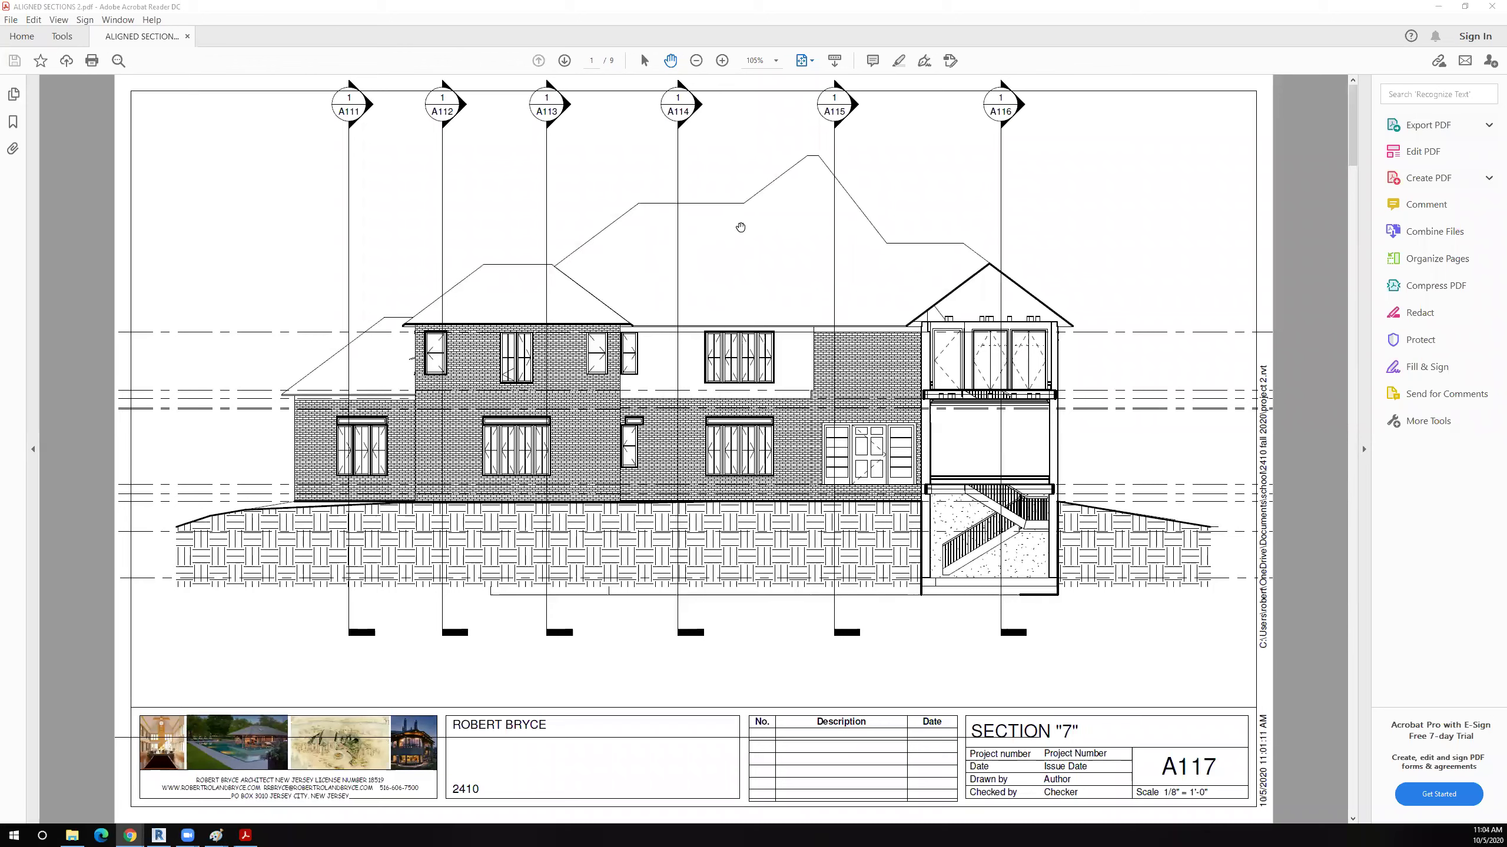
scroll(710, 179, down, 3)
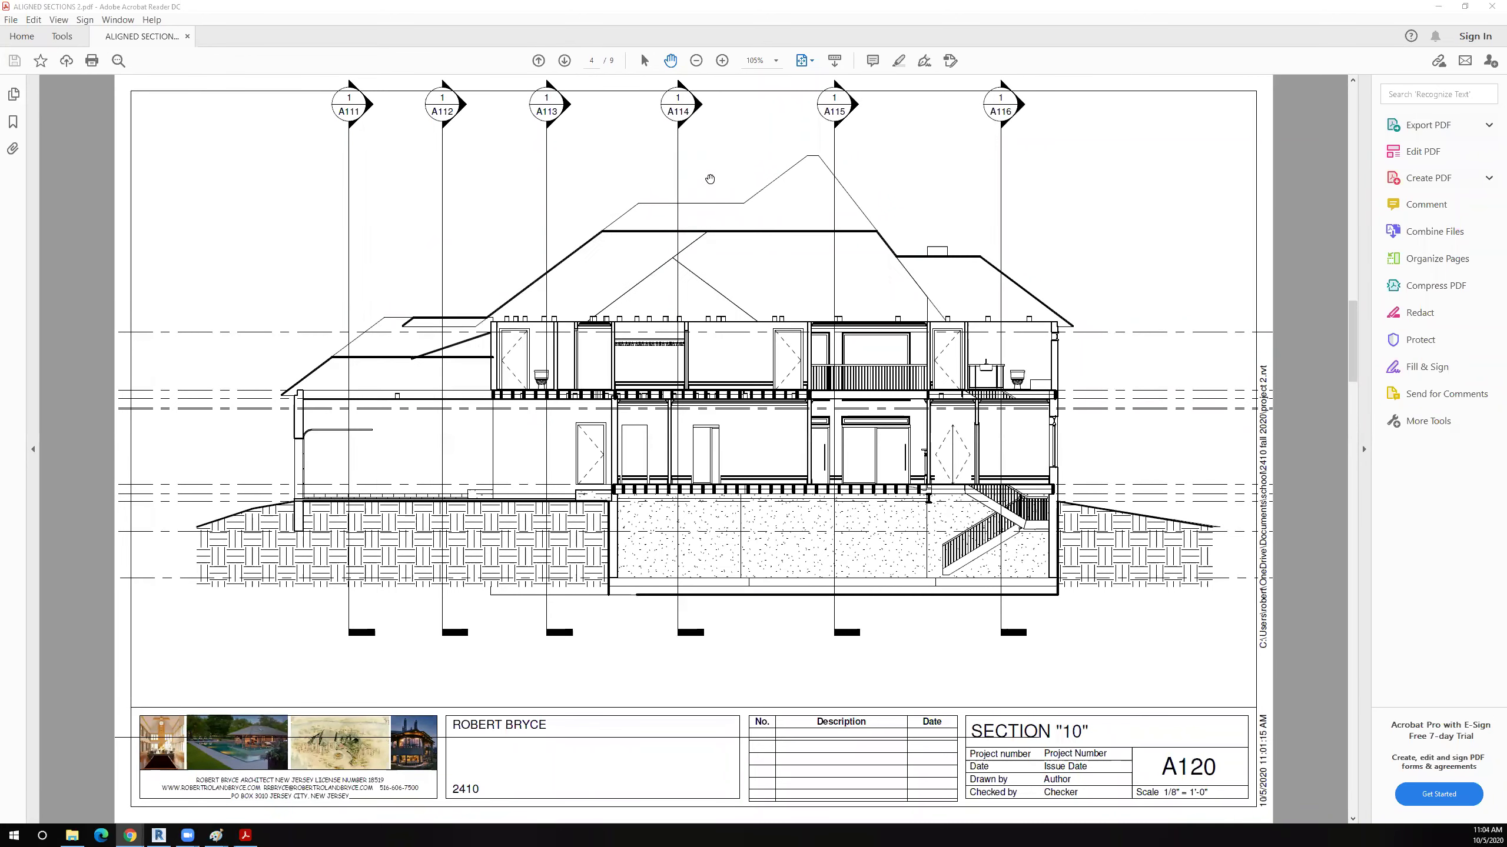
scroll(709, 180, down, 3)
scroll(710, 179, up, 3)
scroll(710, 180, down, 5)
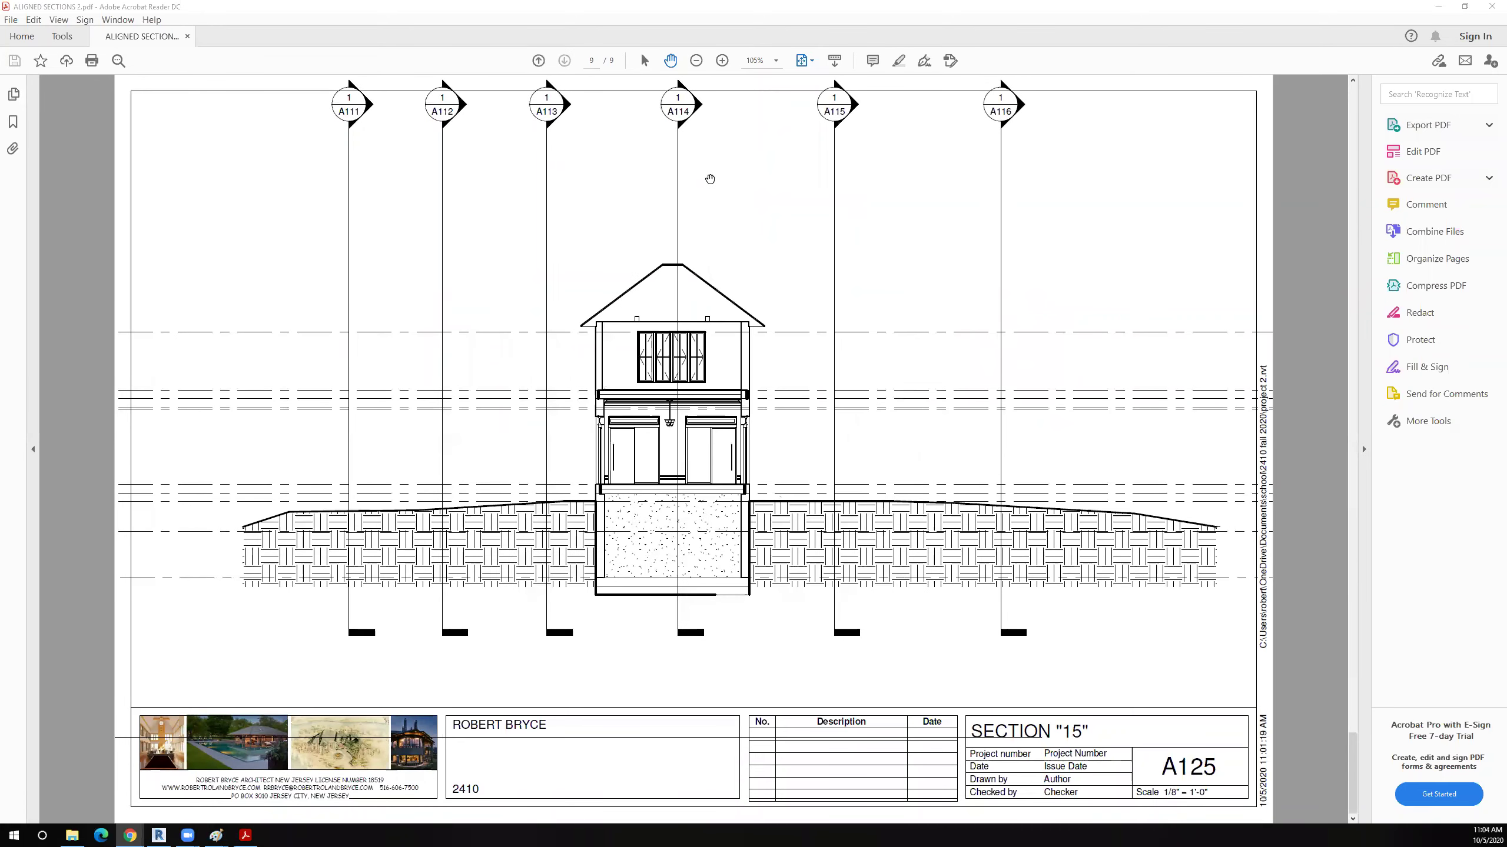
scroll(710, 179, up, 8)
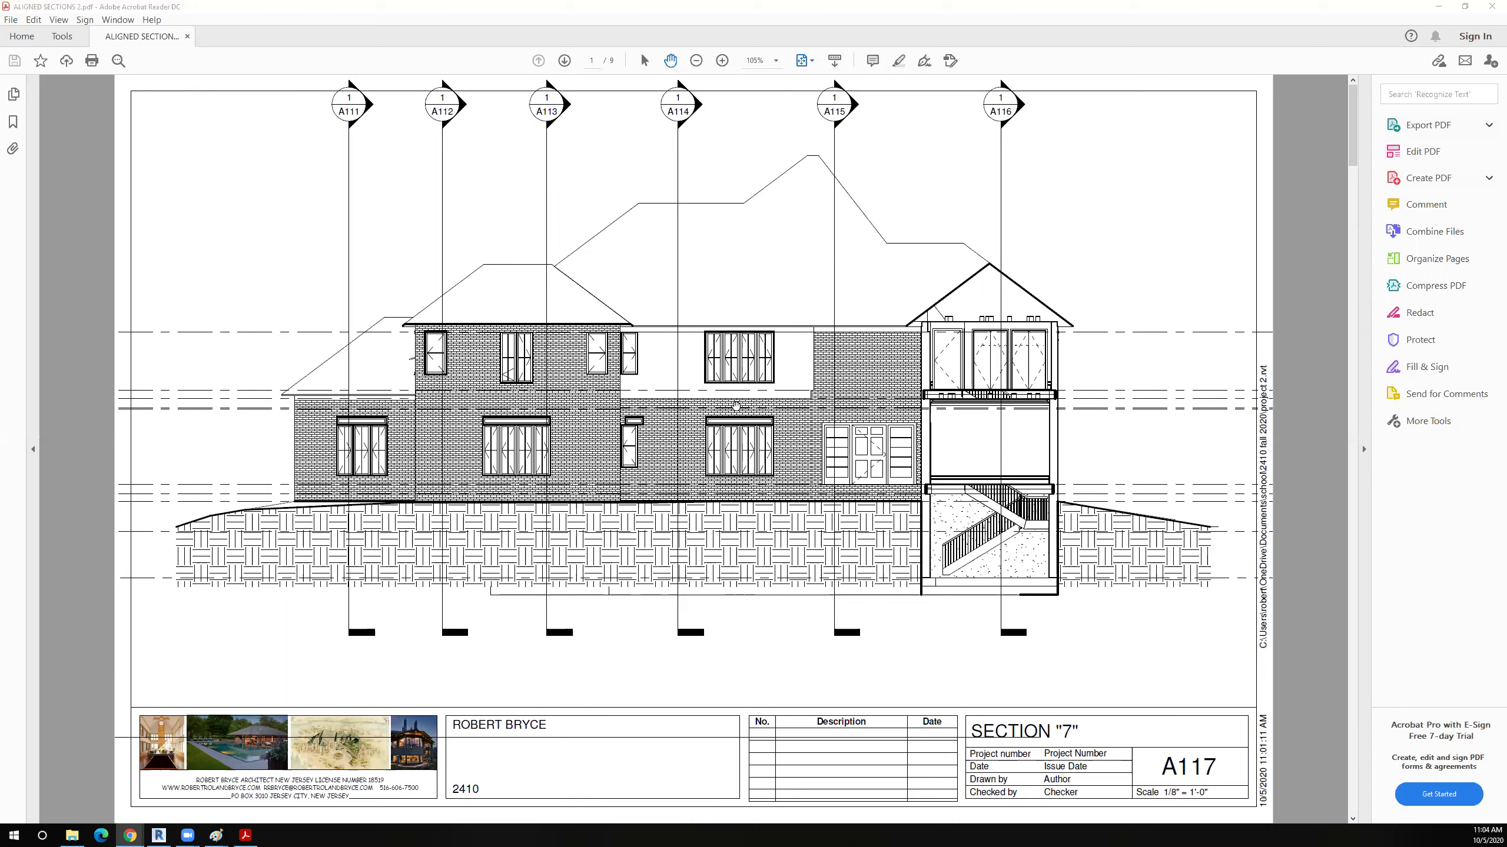
scroll(736, 406, down, 4)
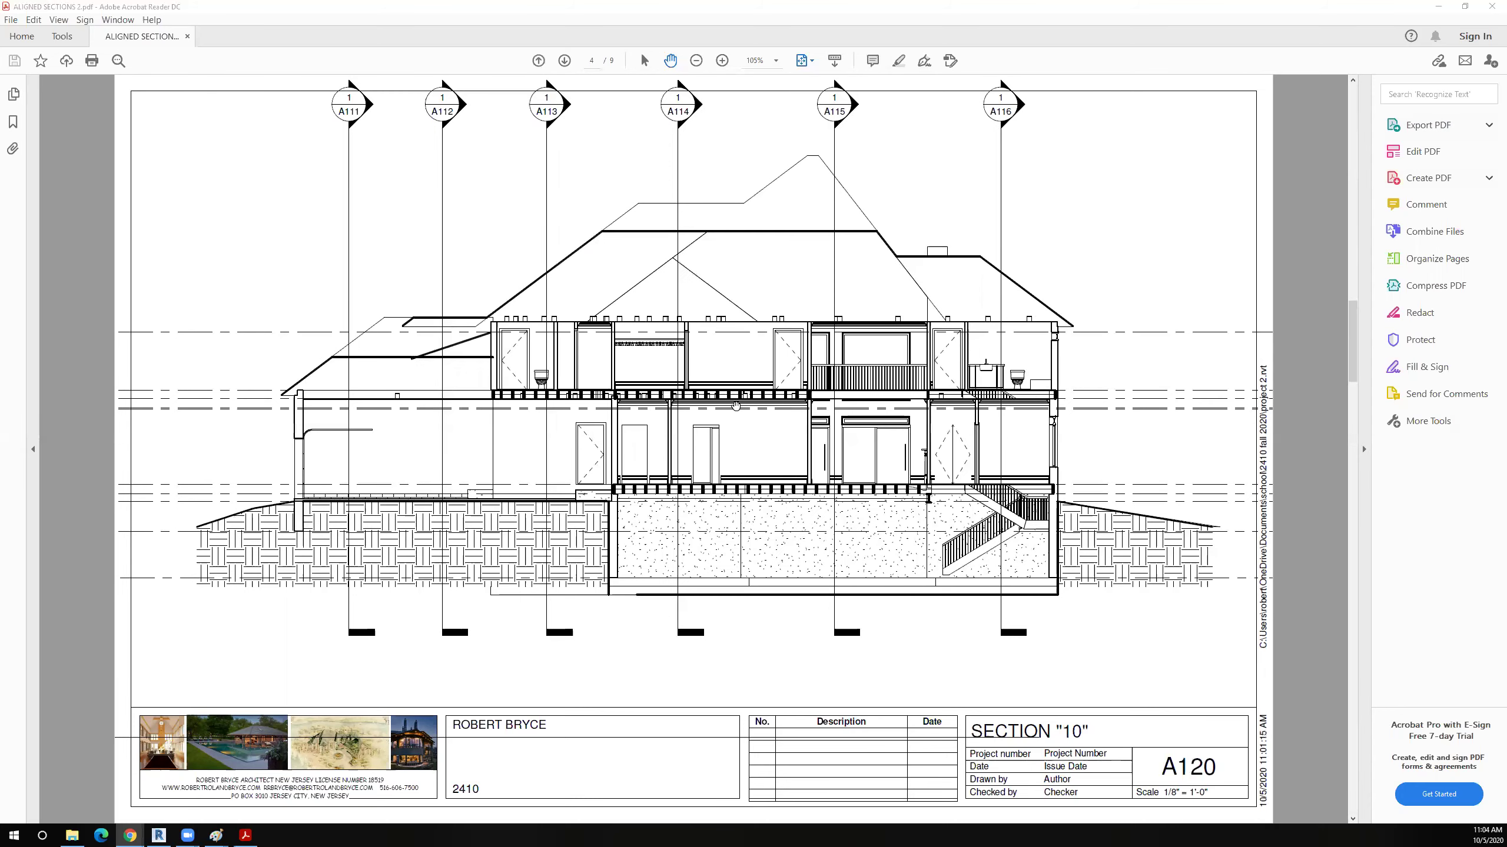
scroll(735, 406, down, 4)
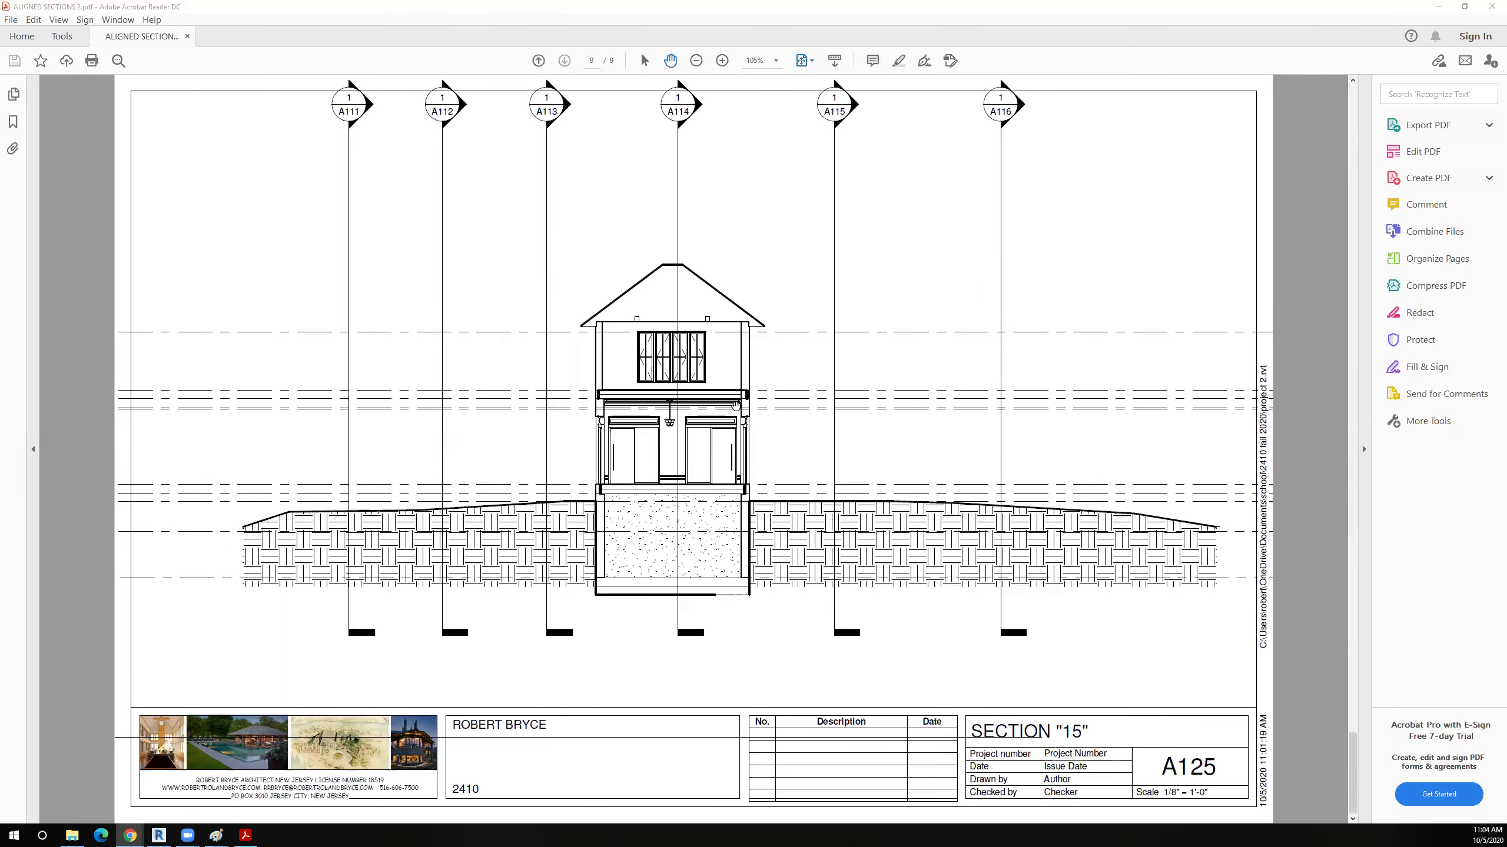
scroll(735, 406, up, 8)
scroll(736, 406, down, 3)
scroll(736, 406, down, 5)
scroll(735, 406, up, 2)
scroll(736, 406, up, 4)
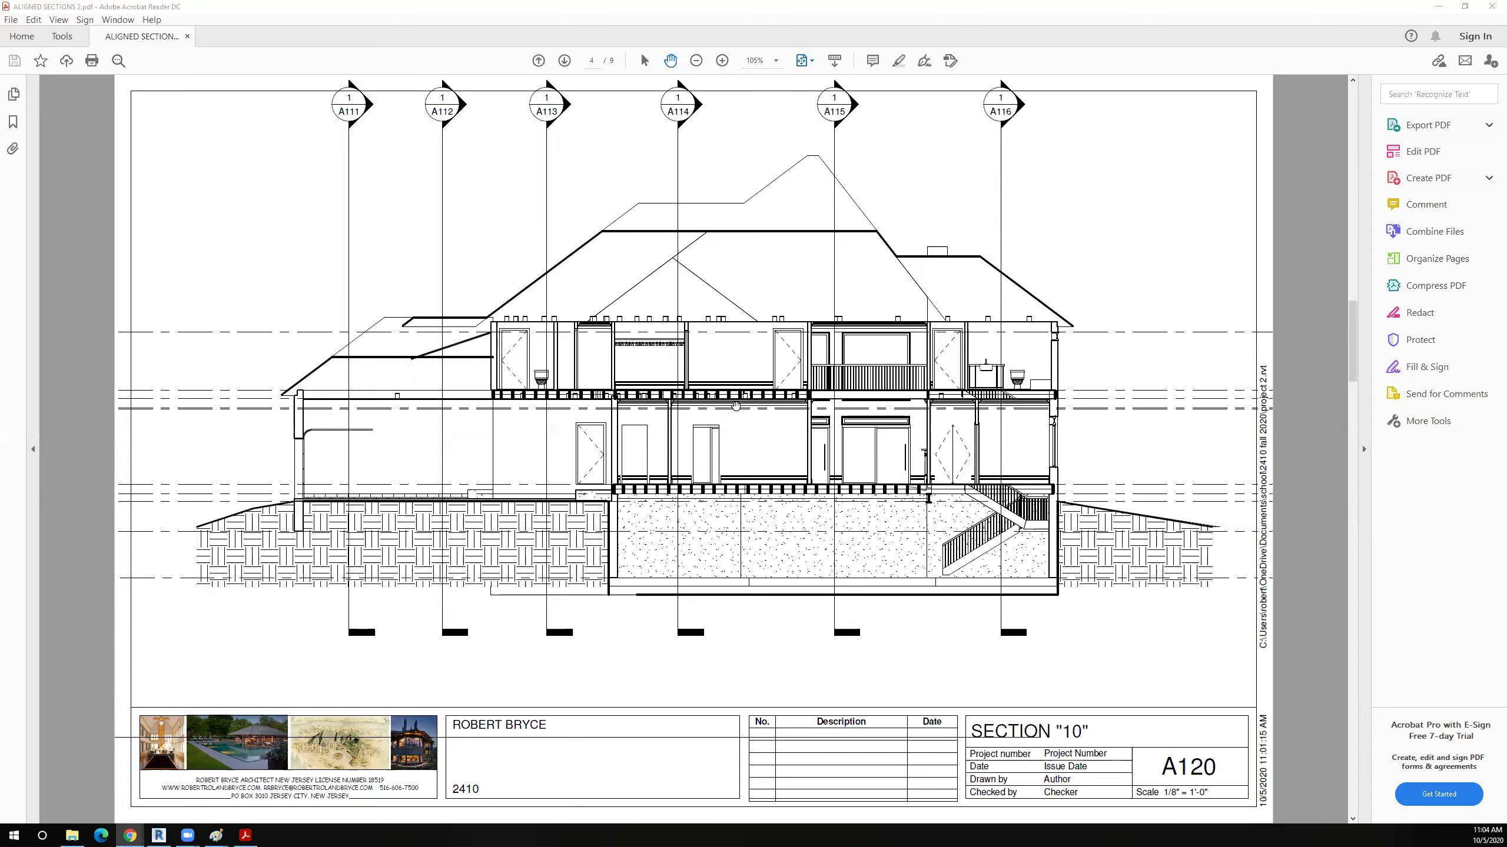
scroll(735, 406, up, 2)
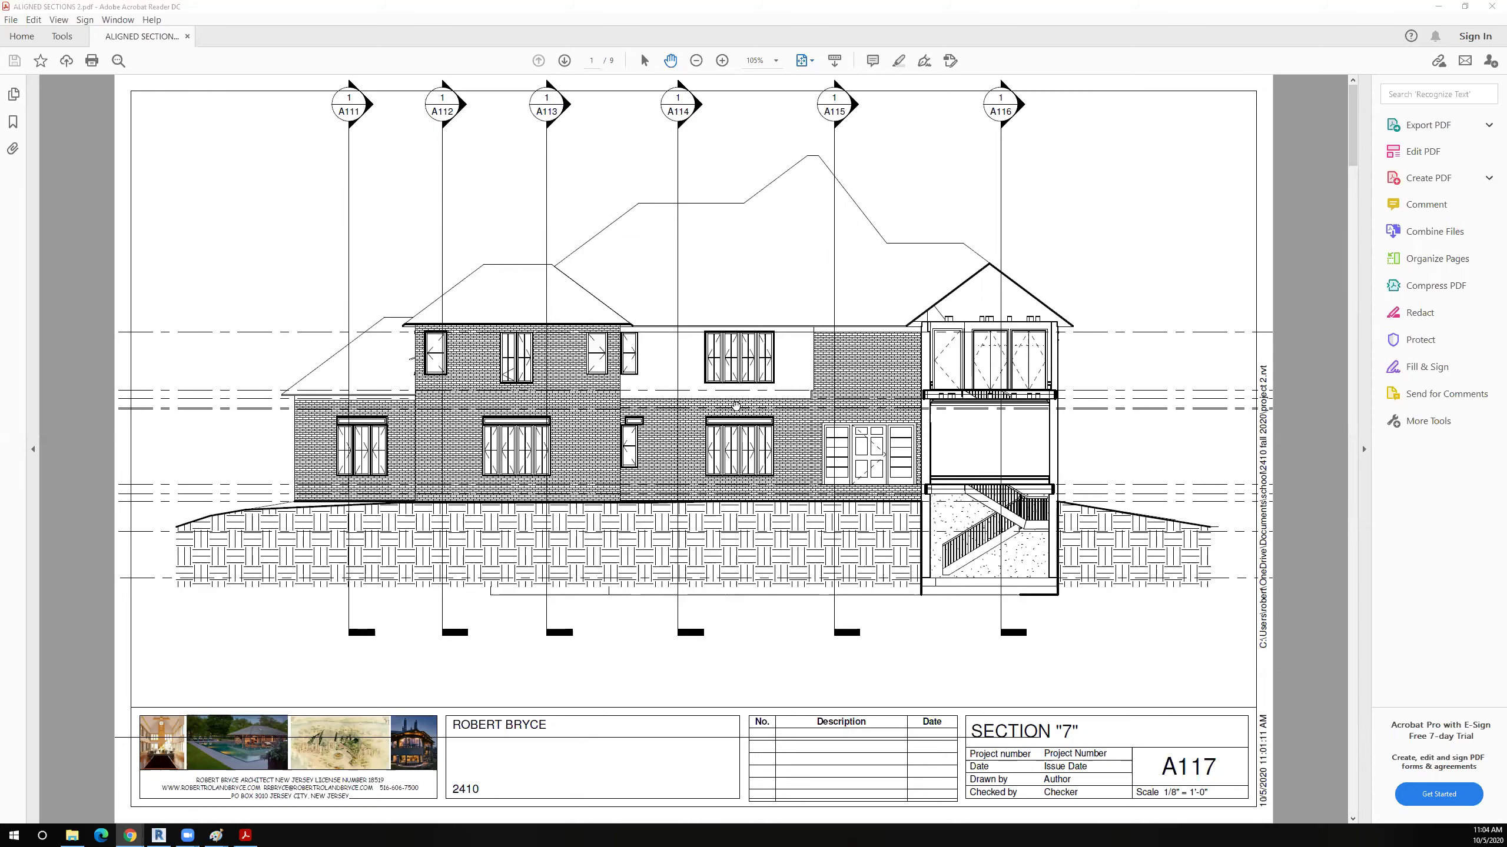
scroll(735, 406, down, 5)
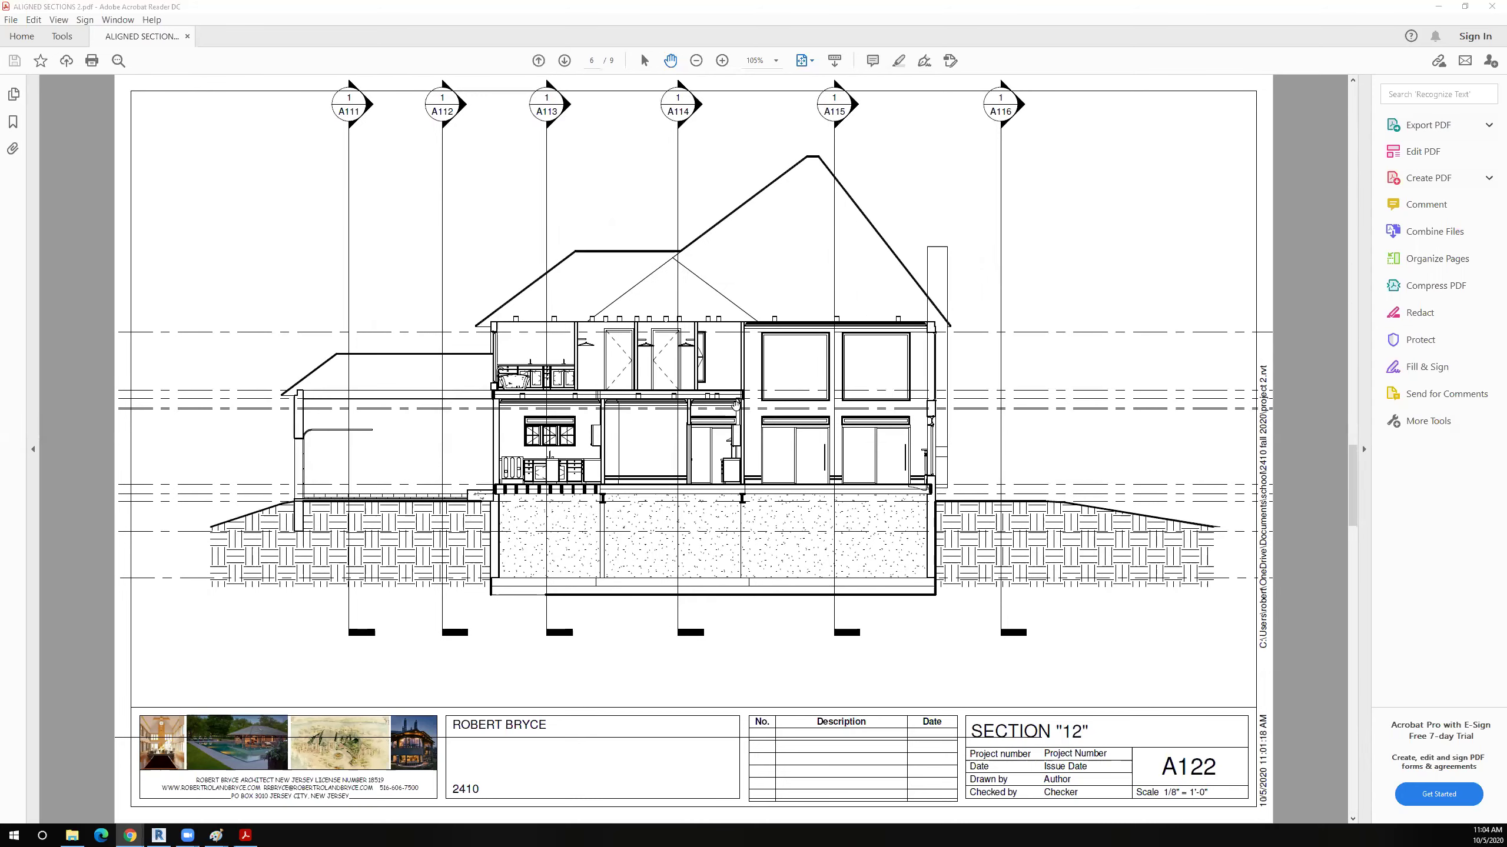
scroll(736, 406, down, 3)
scroll(736, 406, up, 8)
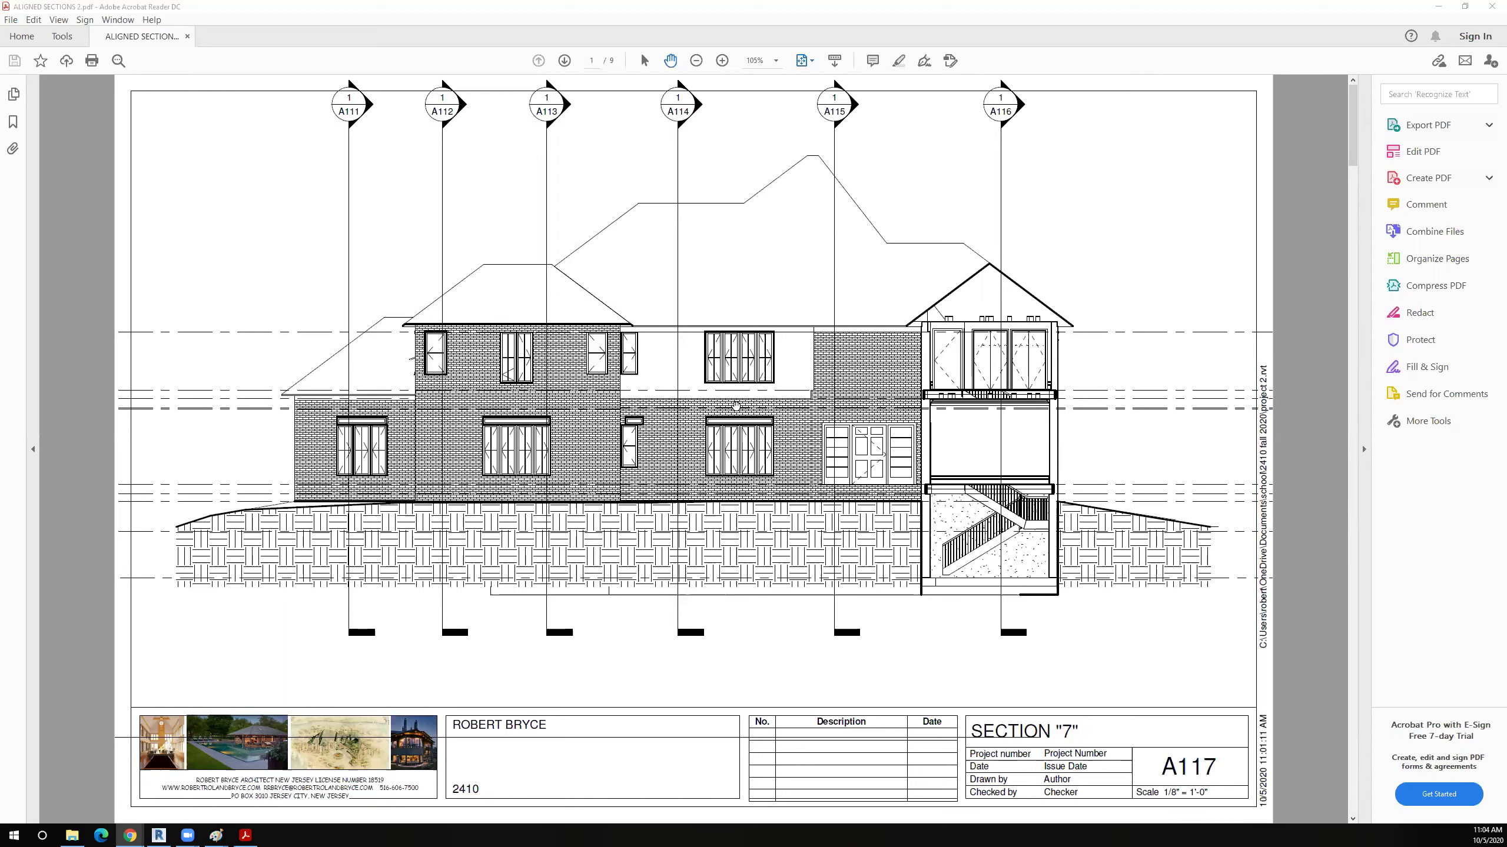
scroll(736, 406, down, 8)
scroll(736, 406, up, 7)
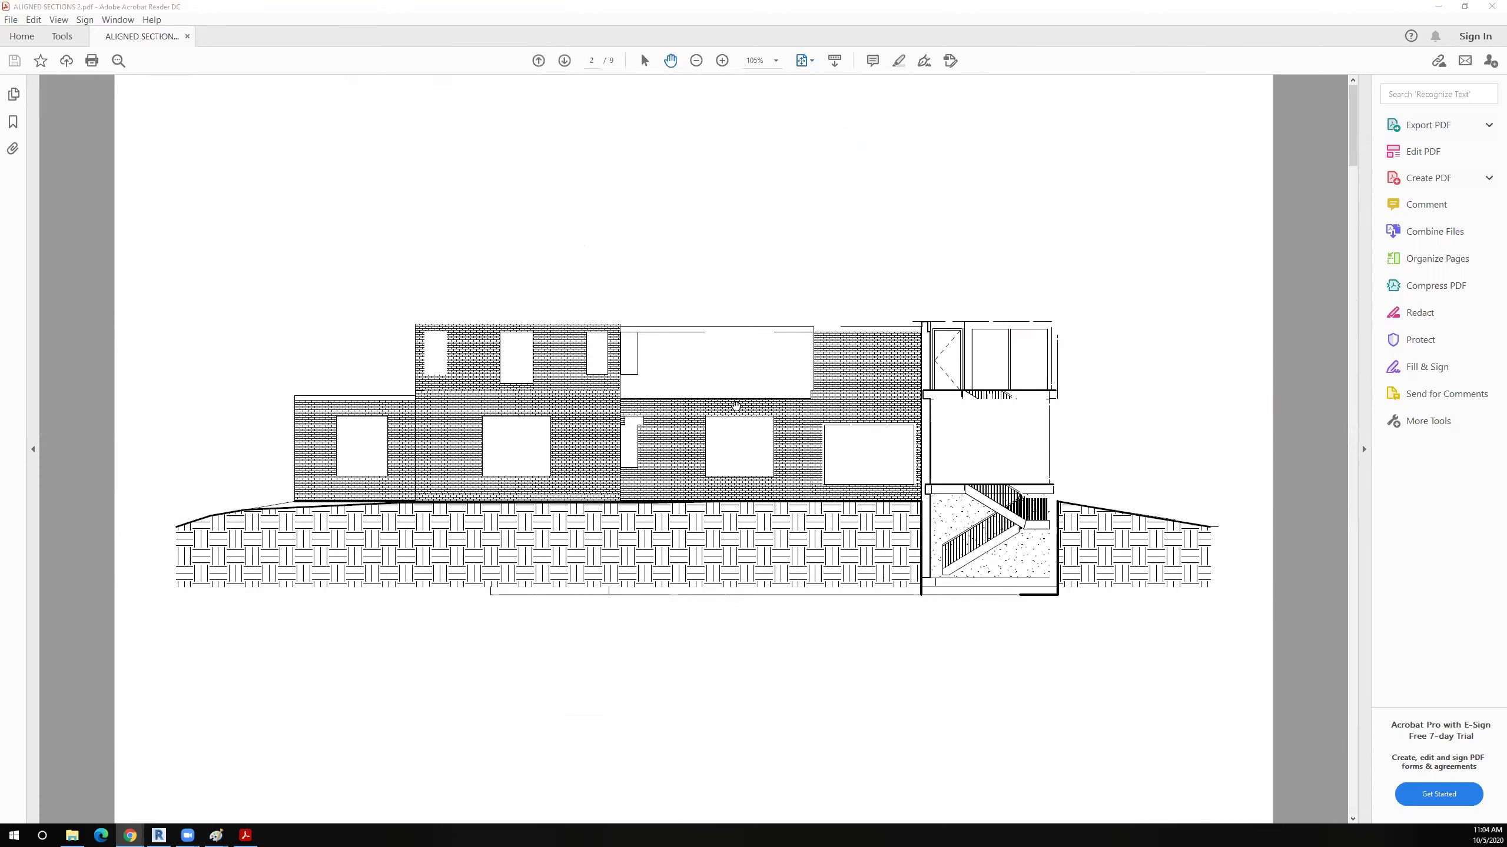
scroll(735, 406, up, 1)
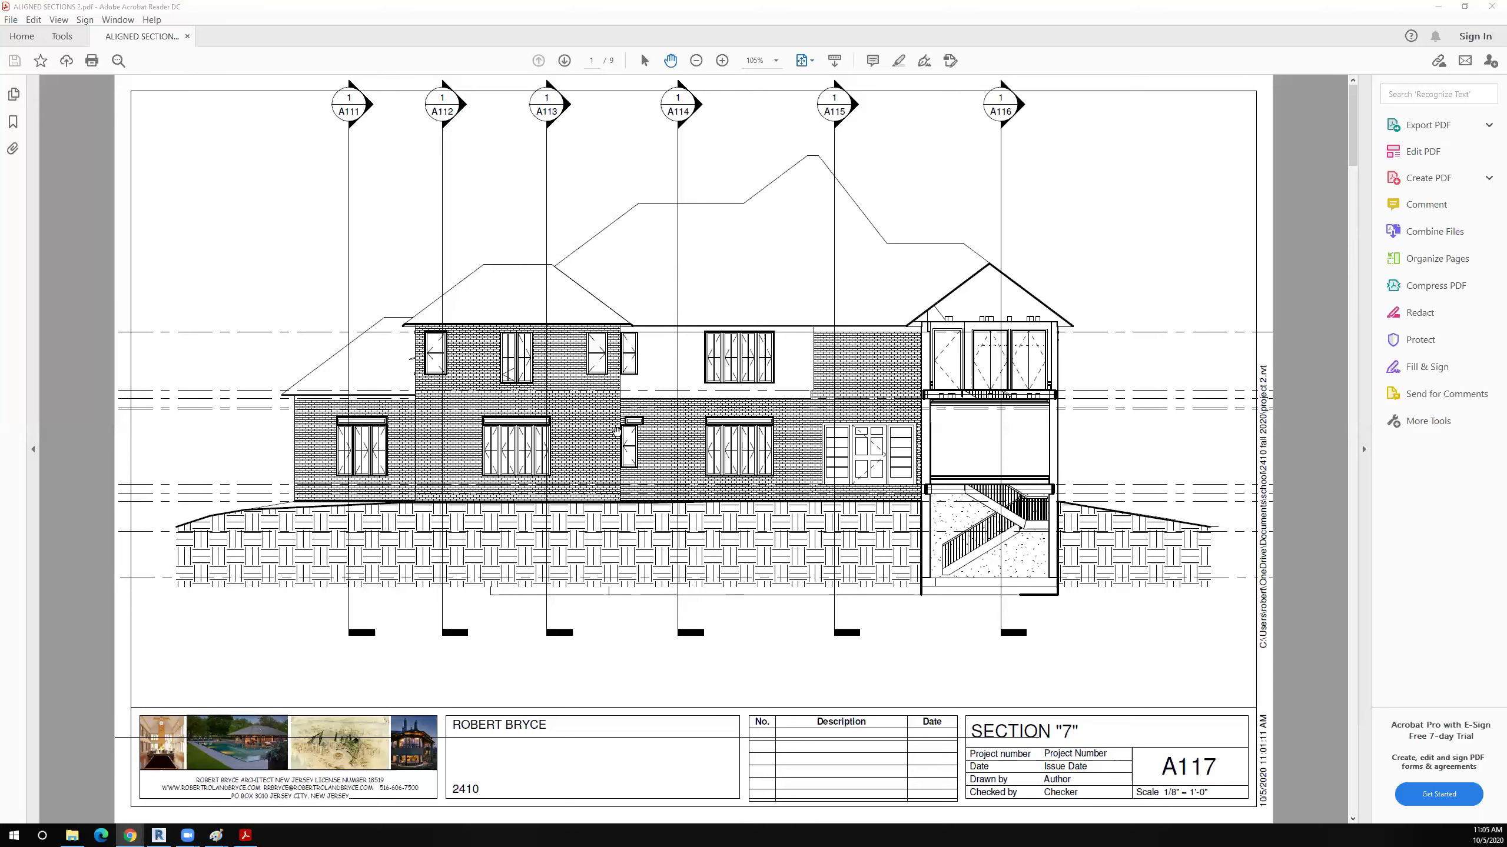
scroll(617, 431, down, 2)
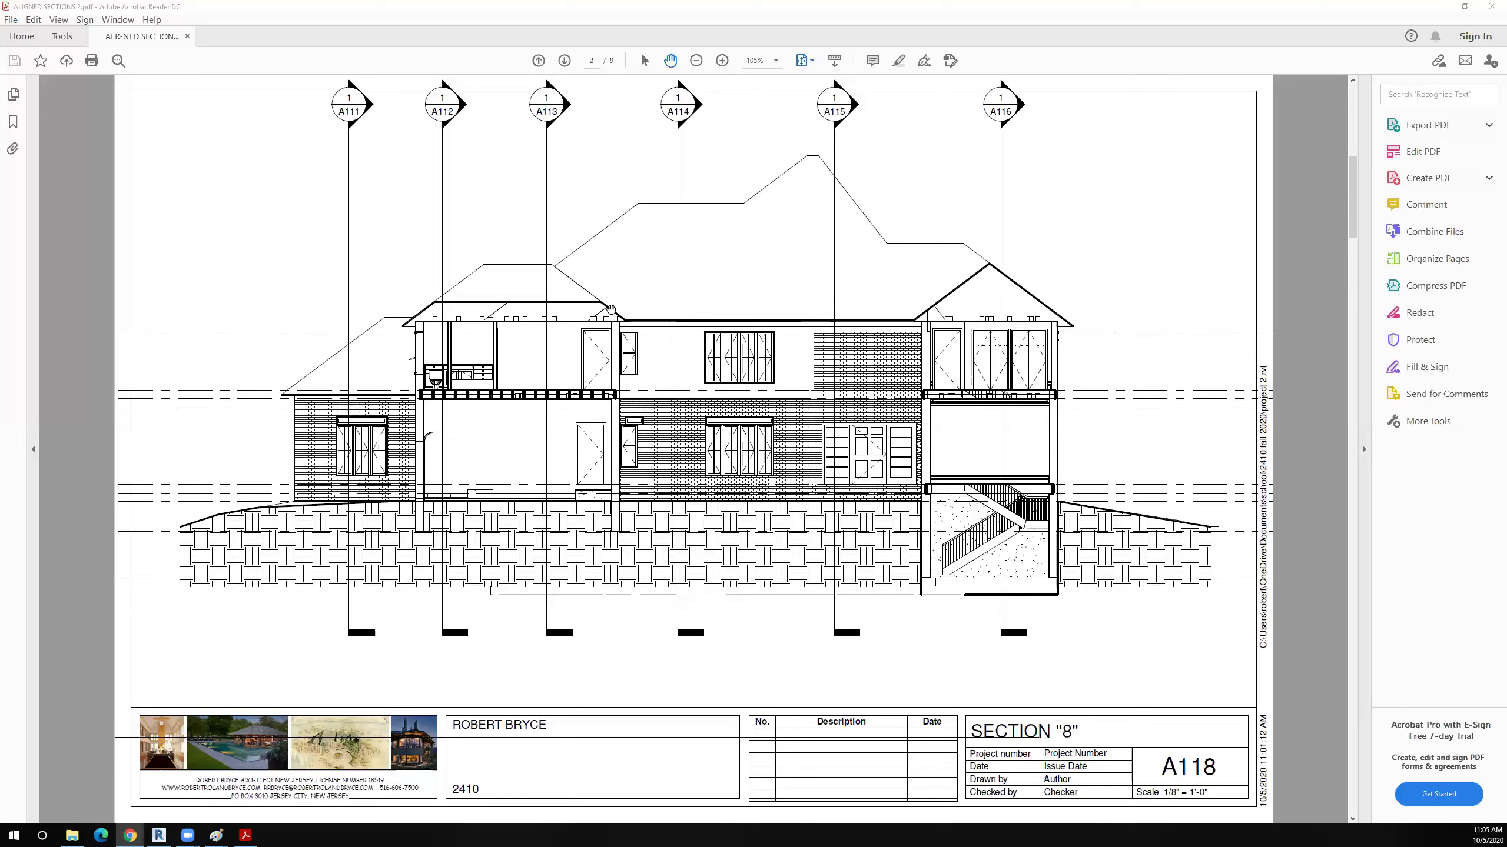
Page repeatedly through sections 7 to 15 in the PDF to check that the level lines and section markers hold position on every sheet.
scroll(633, 478, up, 1)
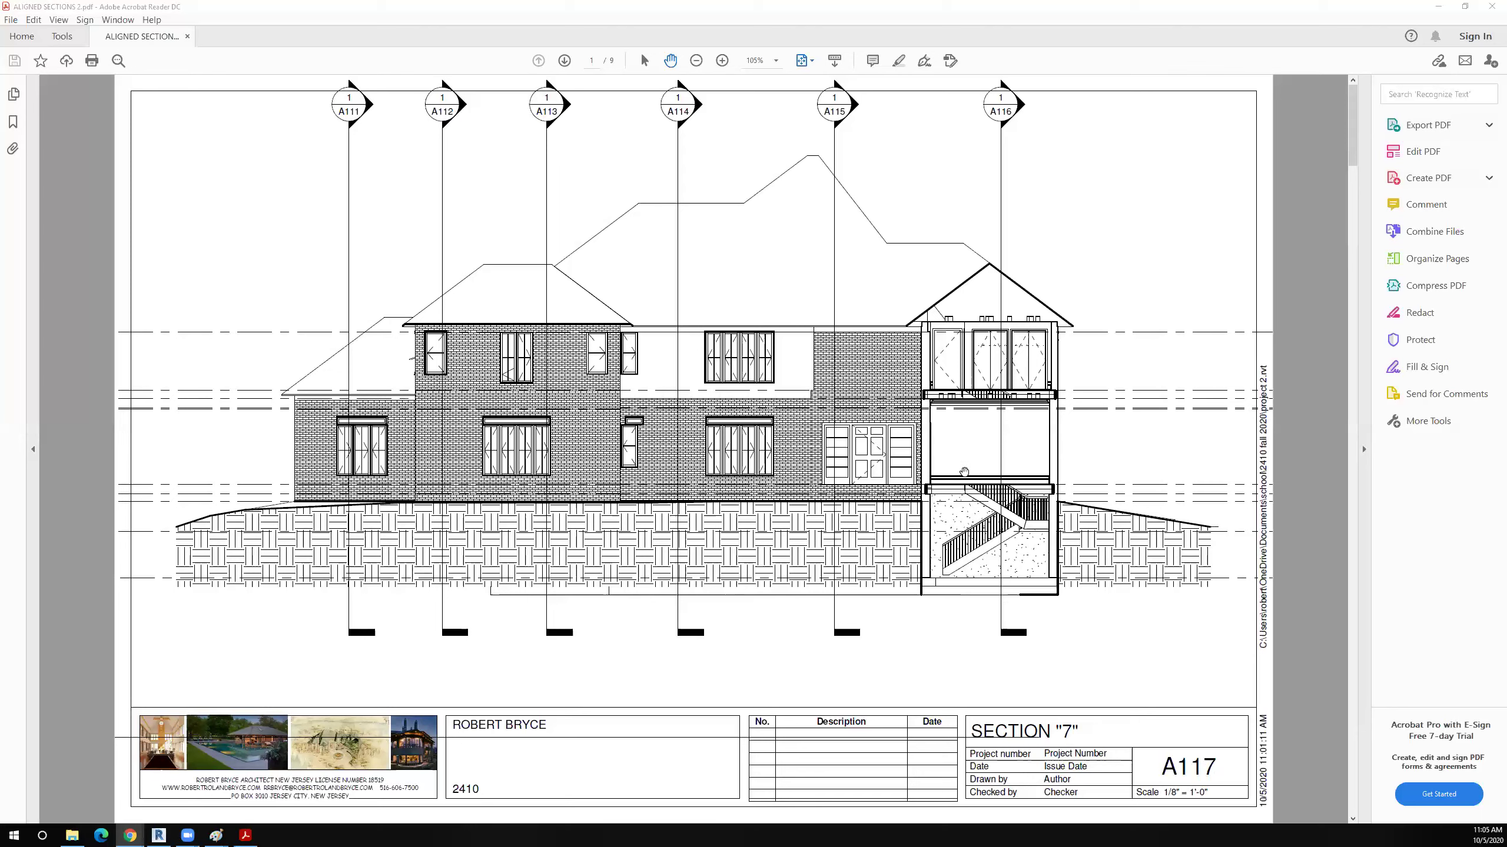
scroll(964, 472, down, 4)
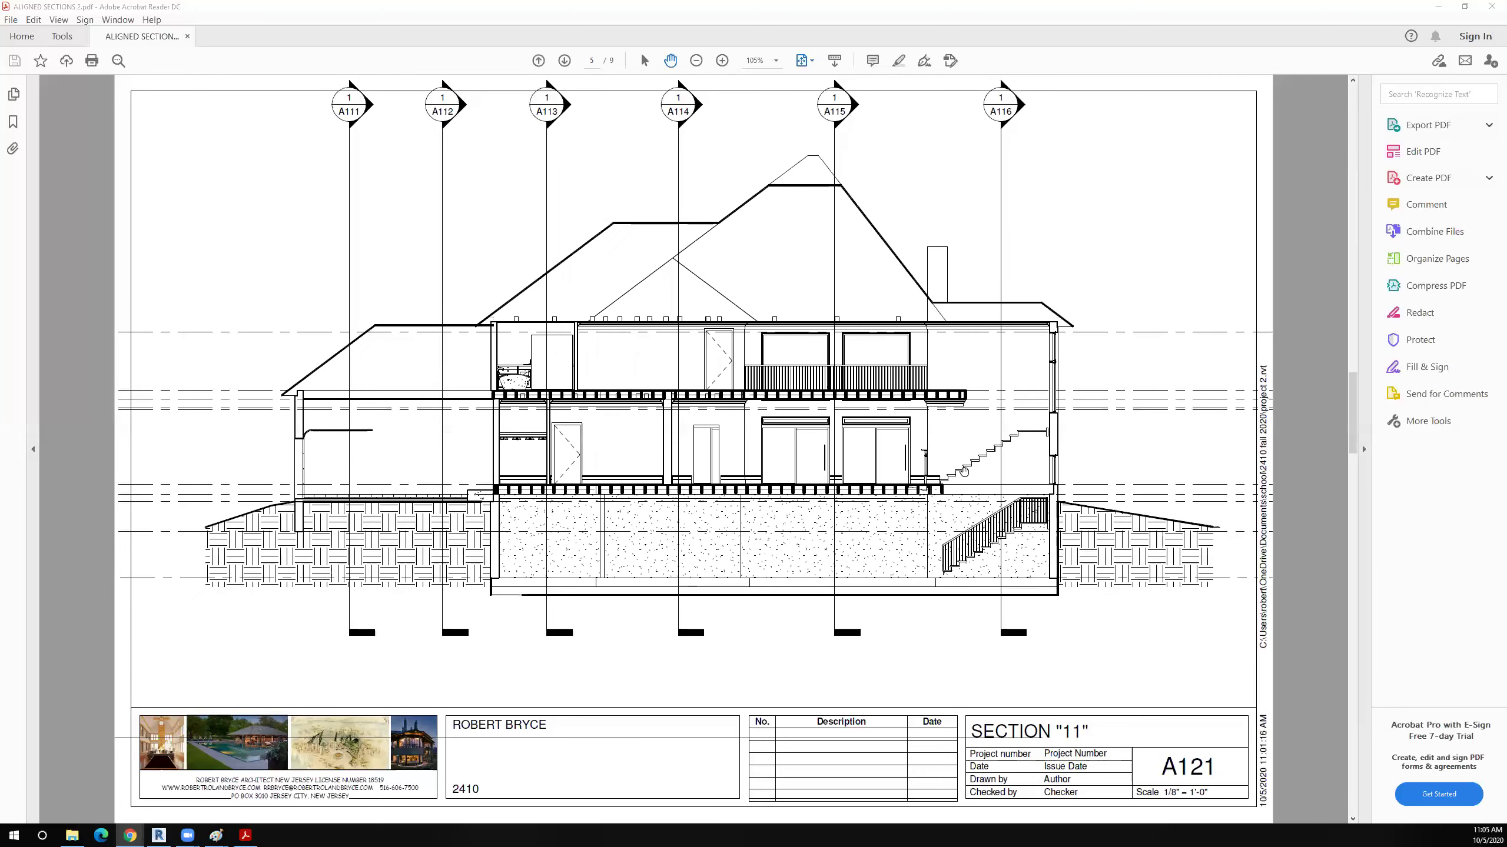
scroll(964, 472, down, 2)
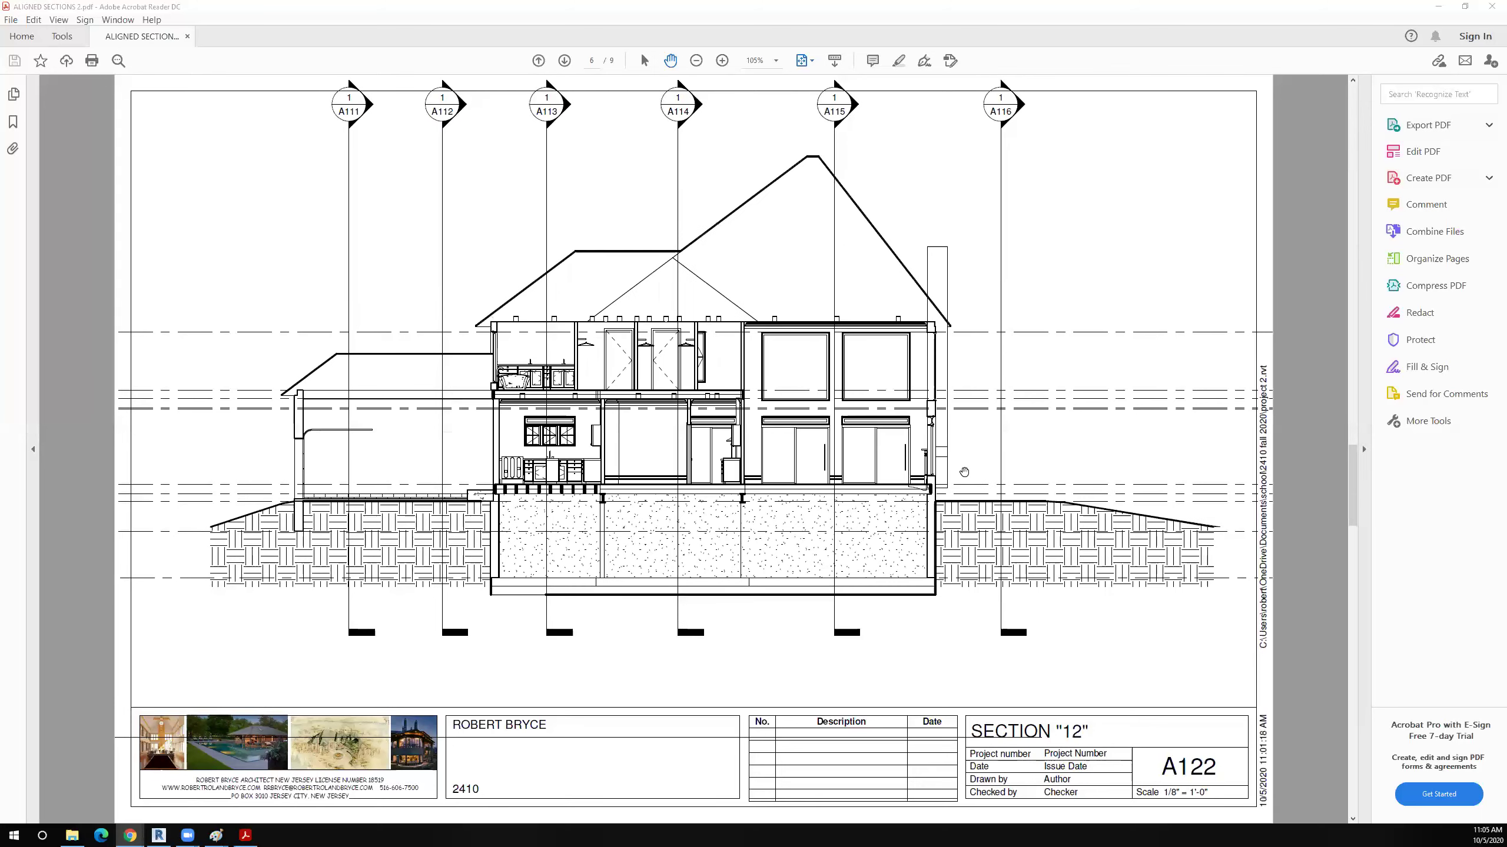
scroll(964, 472, down, 2)
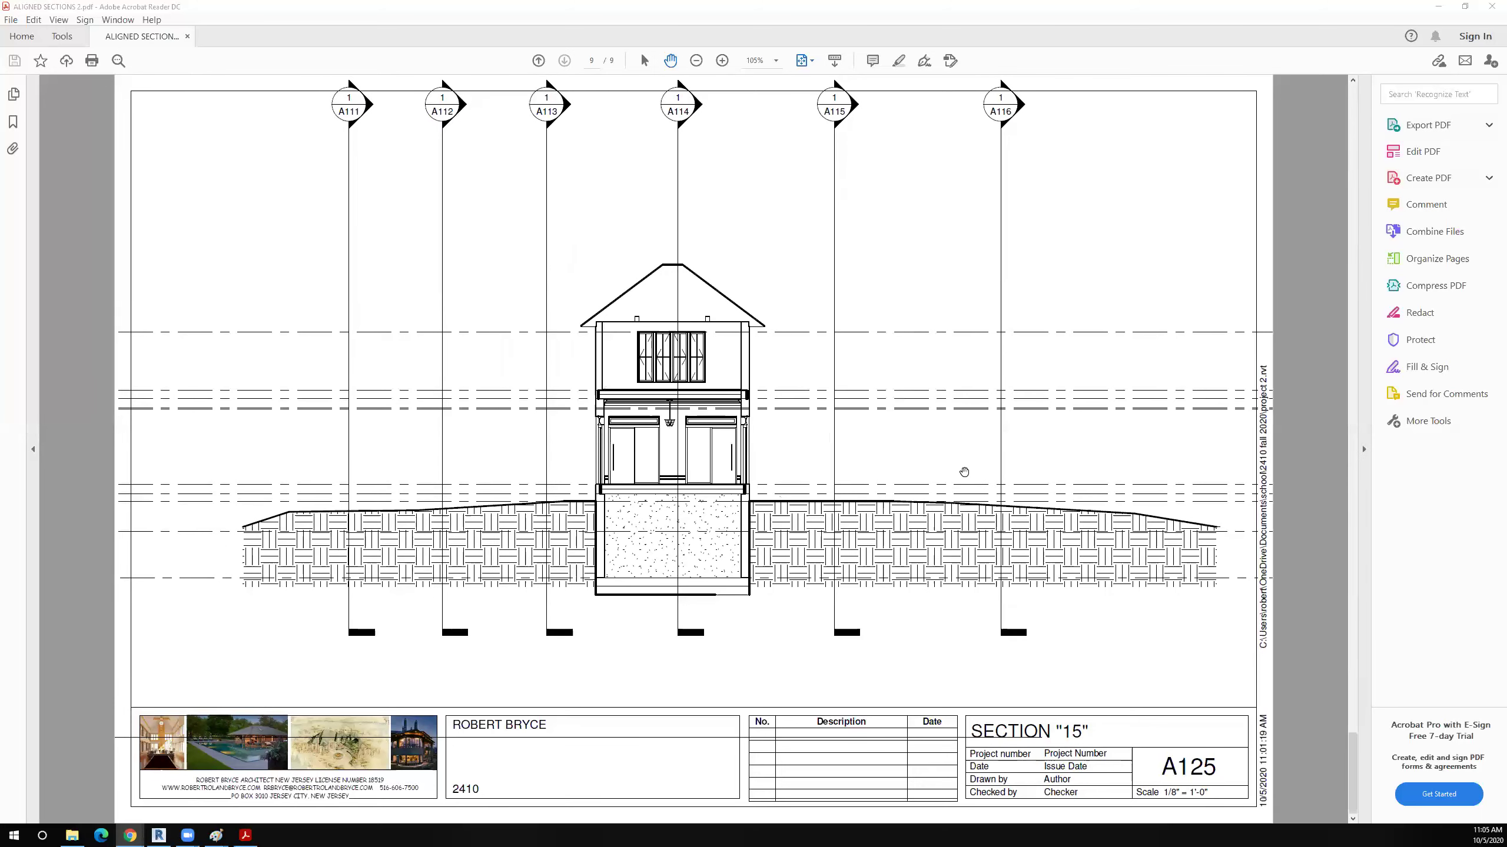
scroll(698, 546, up, 7)
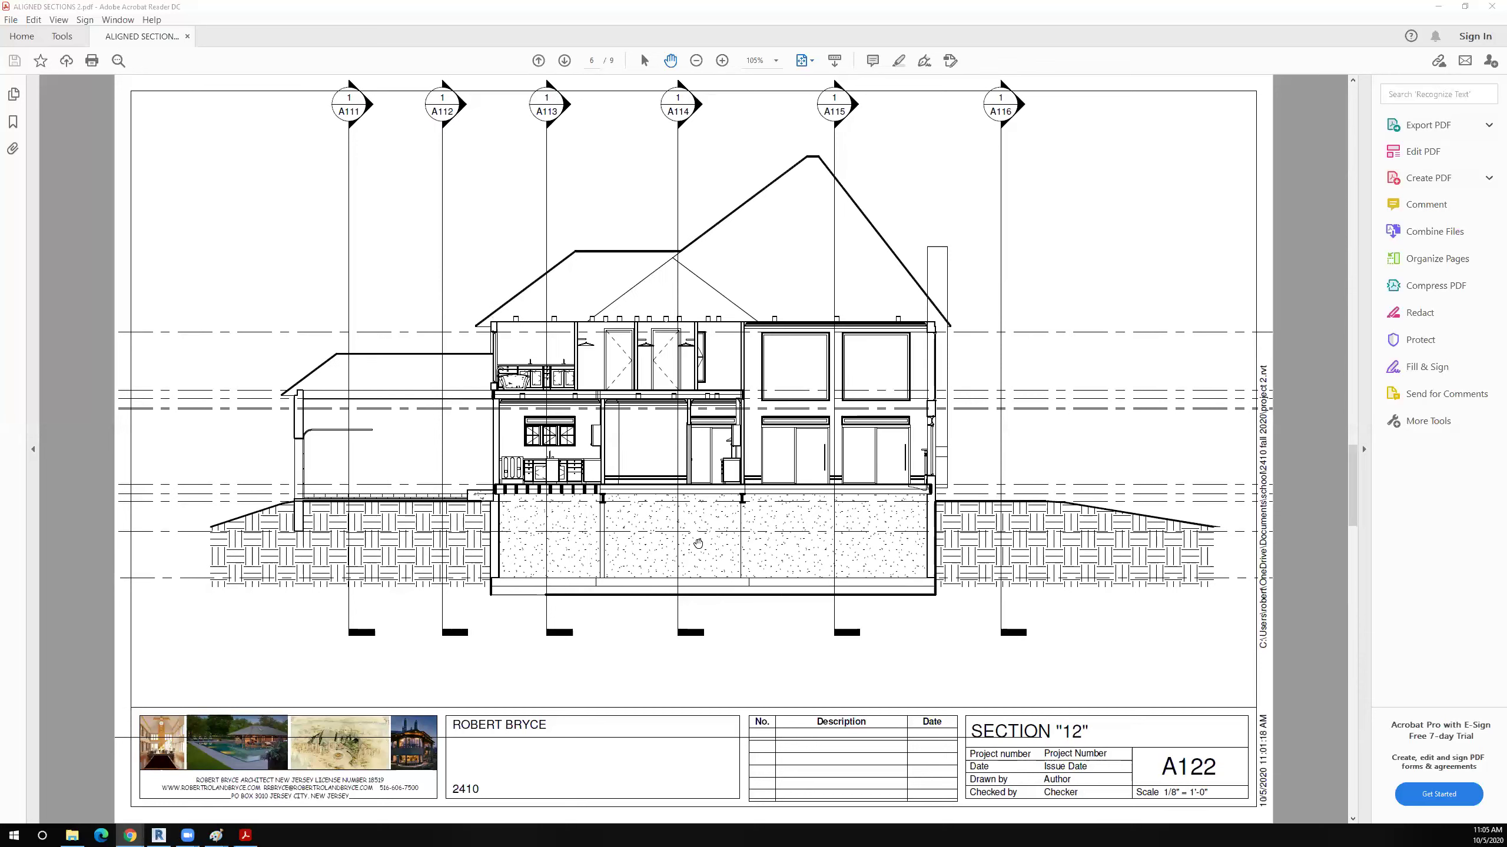
scroll(698, 544, up, 1)
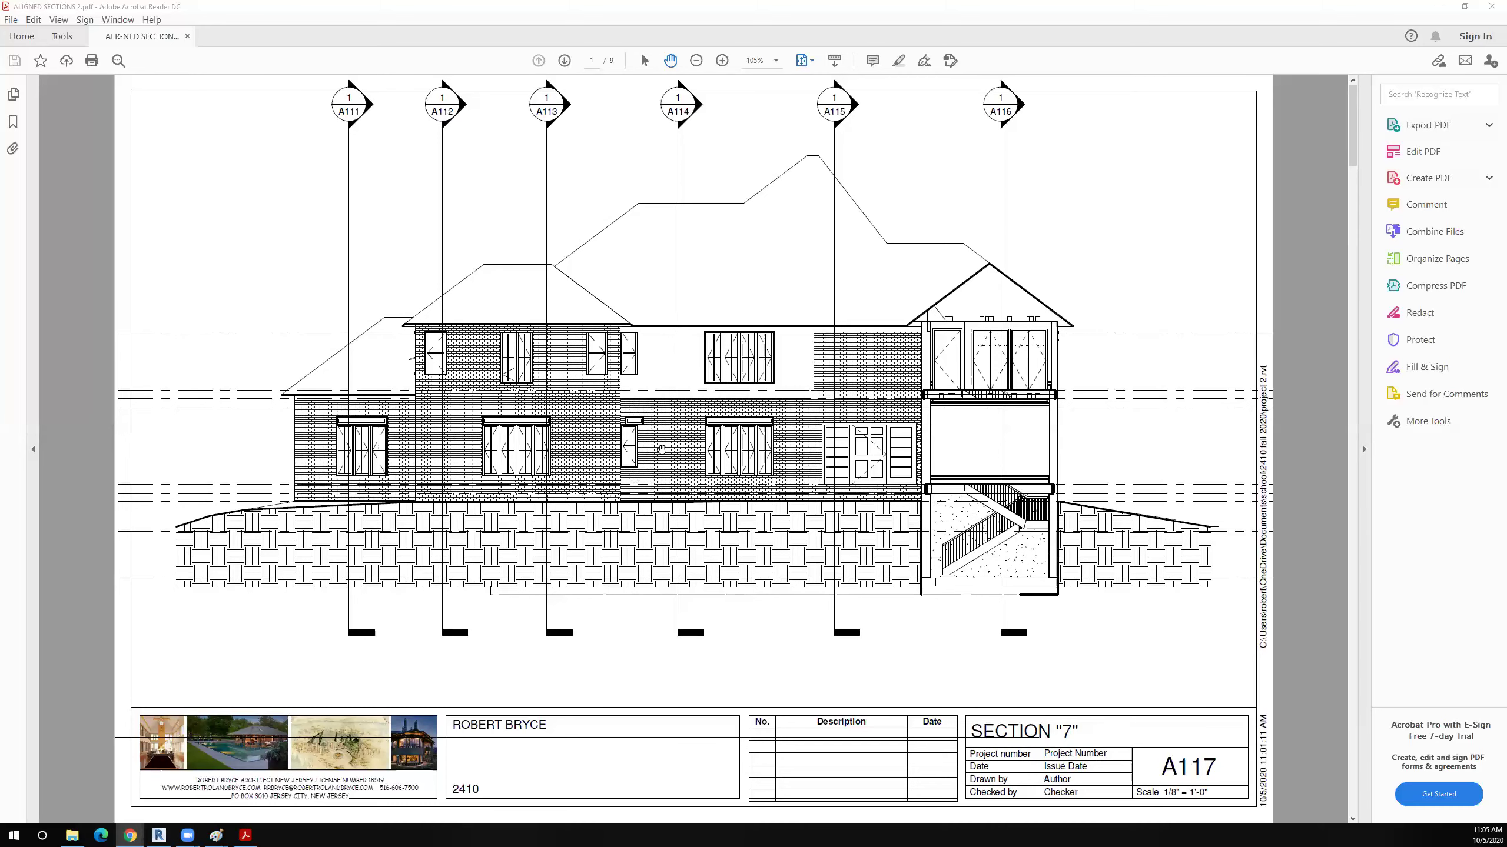
scroll(661, 449, down, 8)
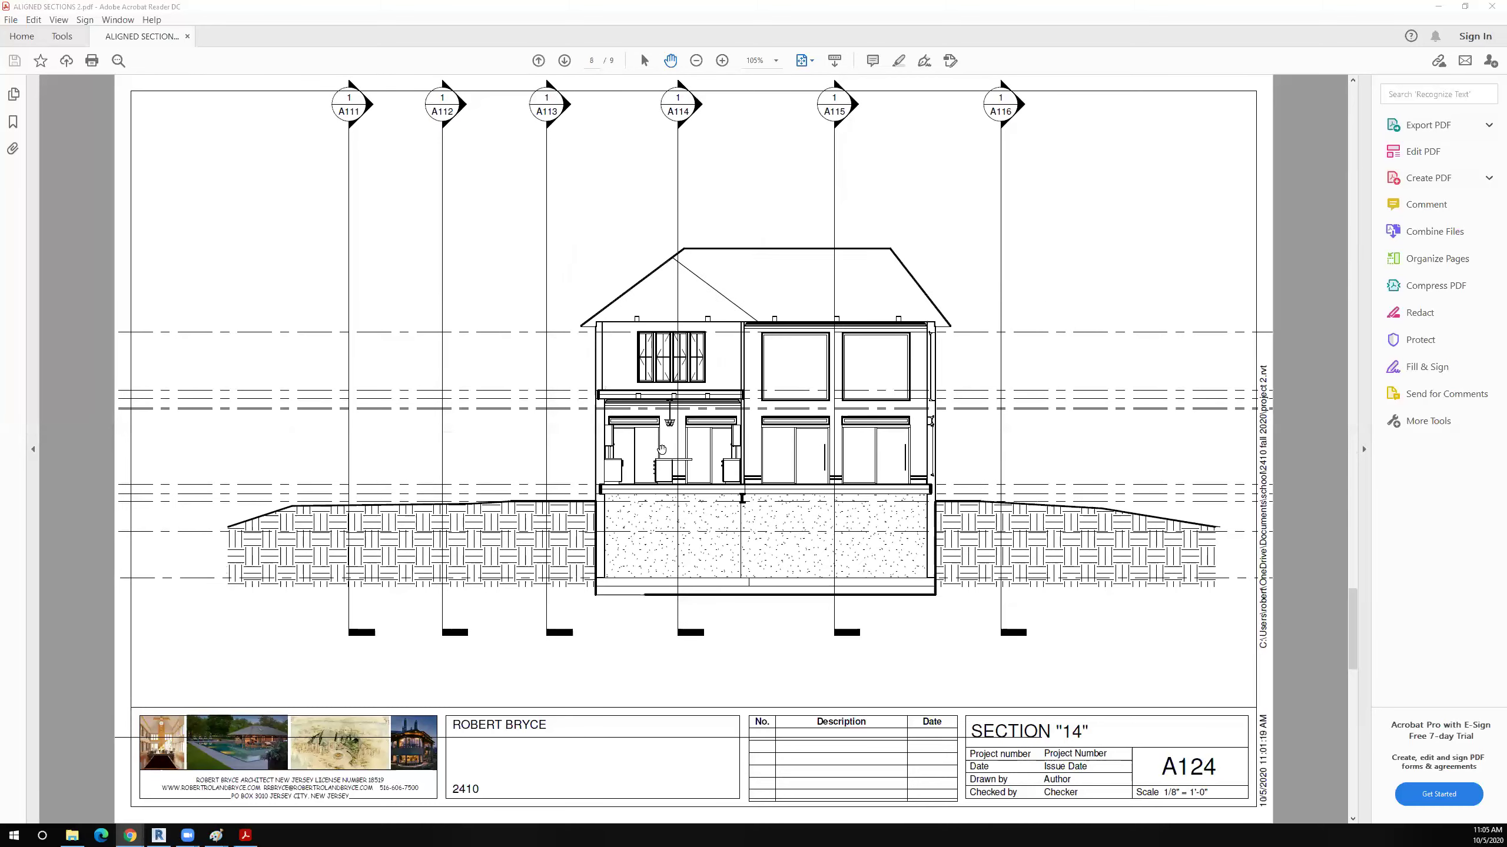
scroll(662, 449, up, 3)
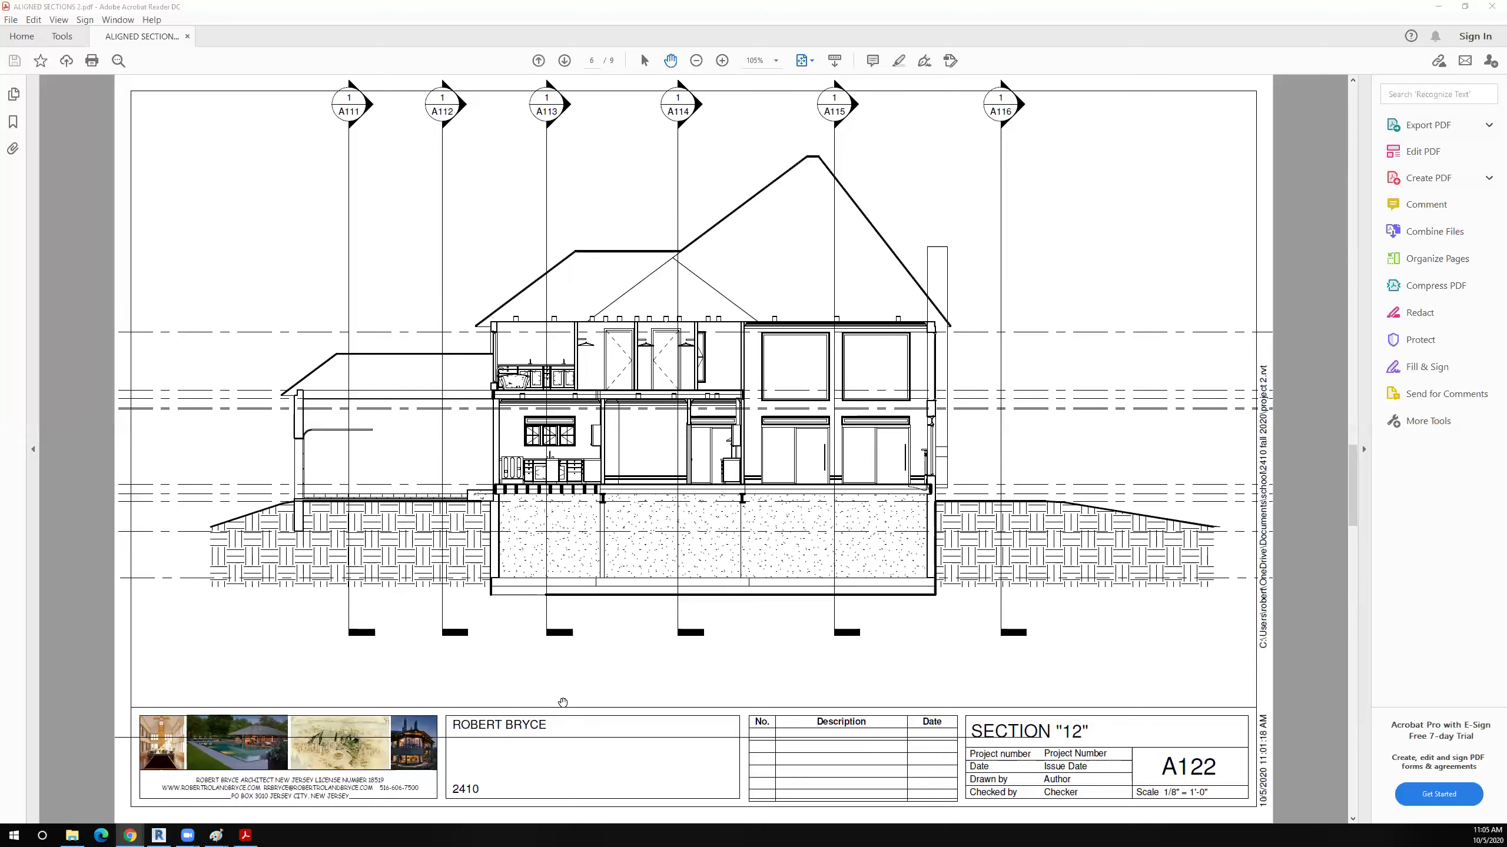
scroll(562, 703, down, 2)
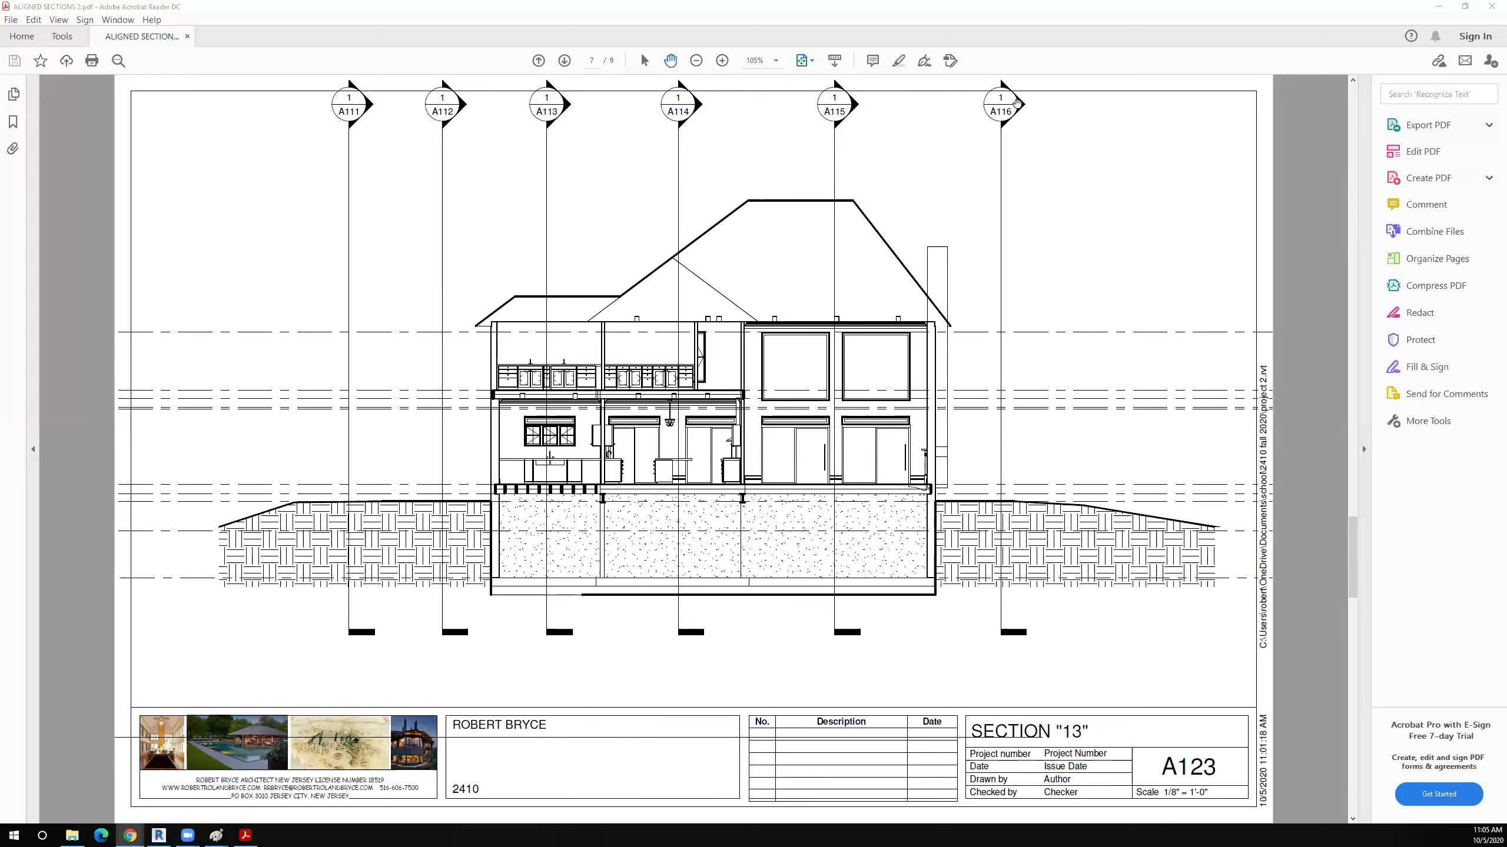
scroll(989, 466, up, 4)
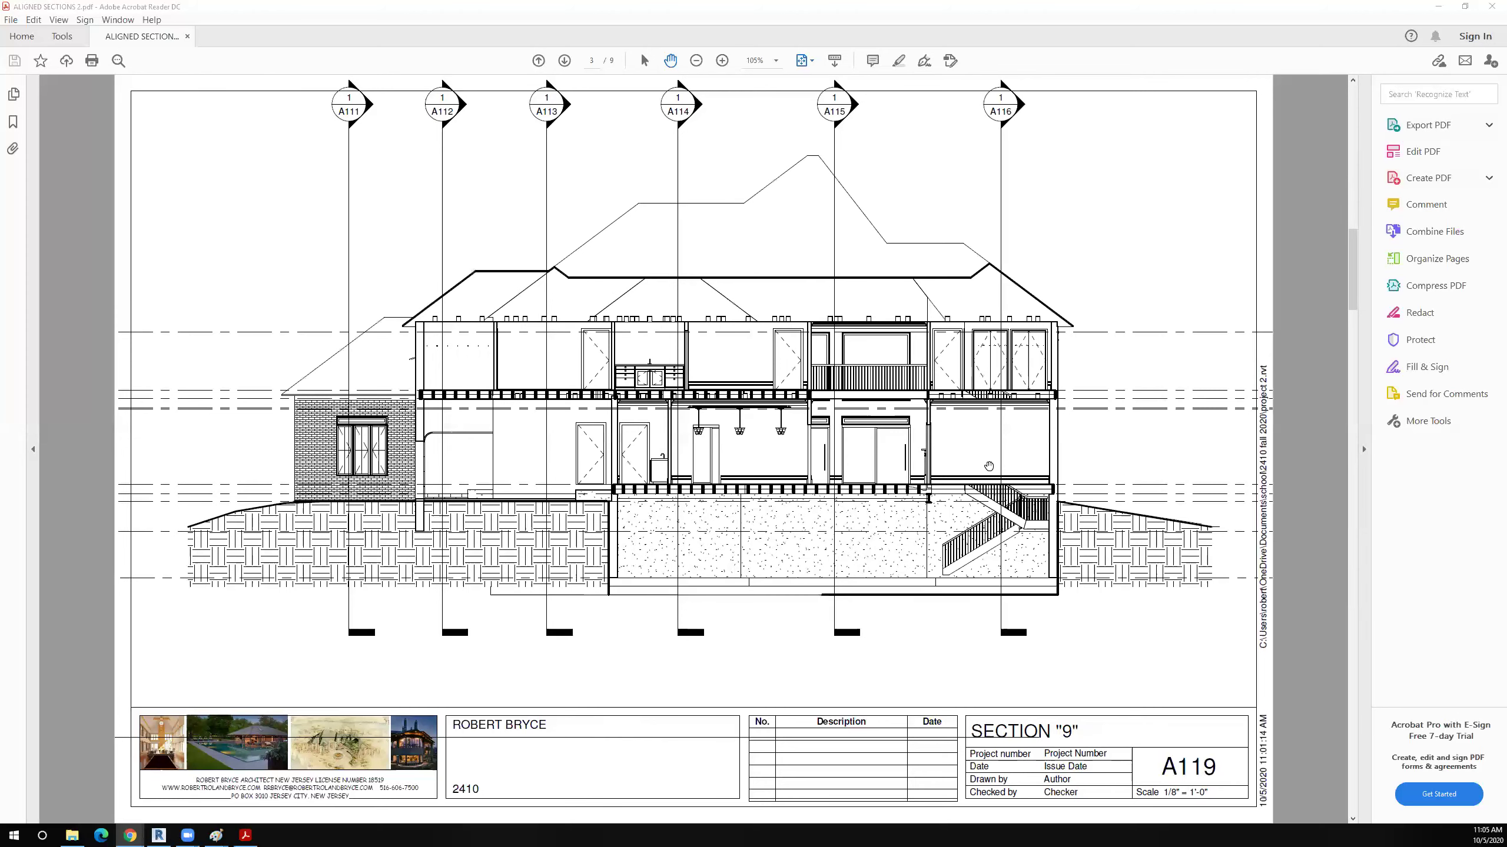
scroll(989, 466, down, 6)
scroll(989, 466, up, 2)
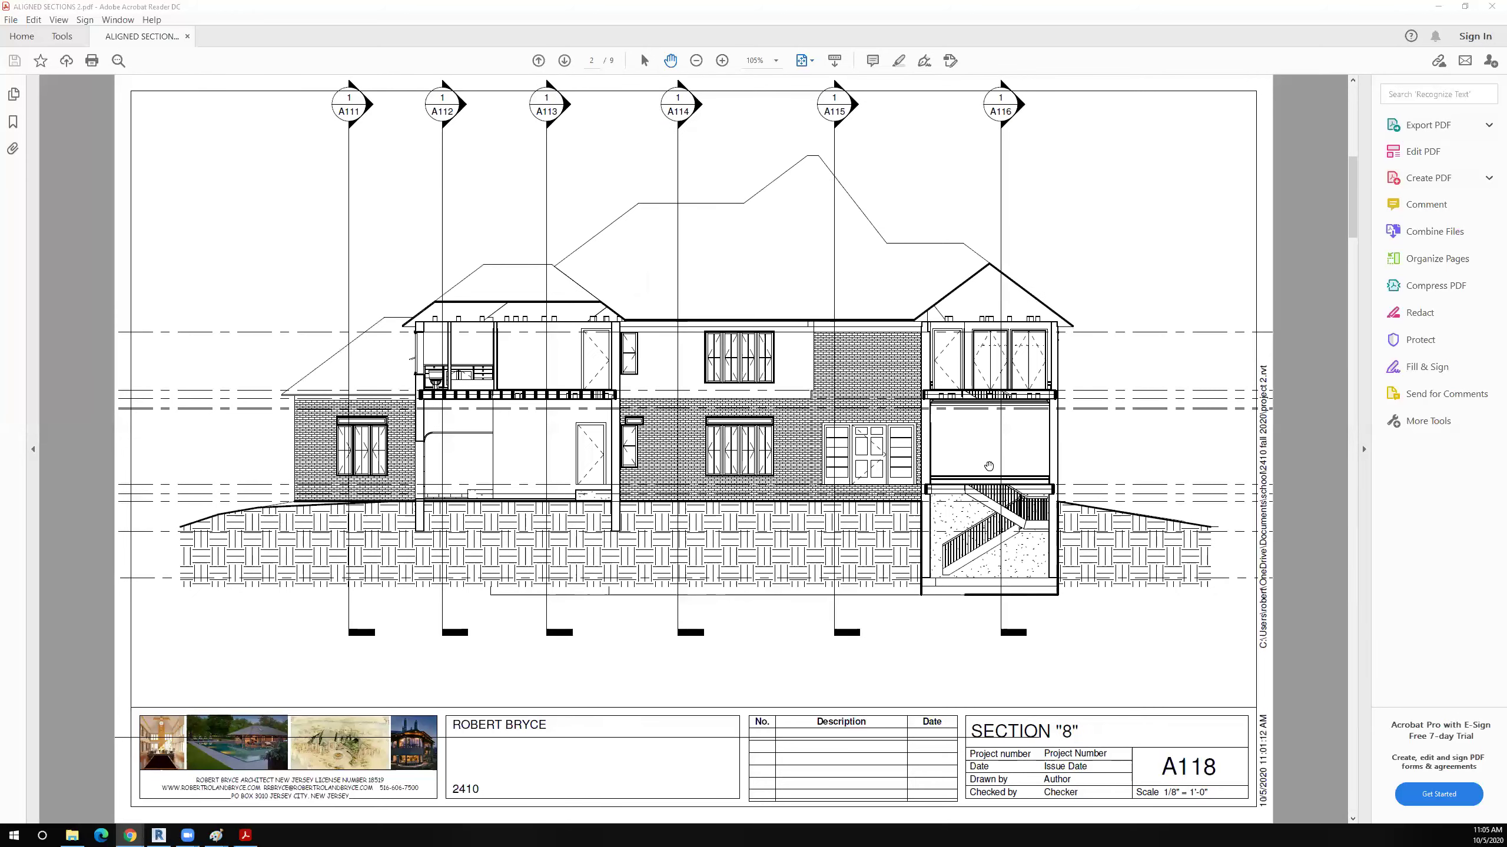
scroll(989, 466, down, 1)
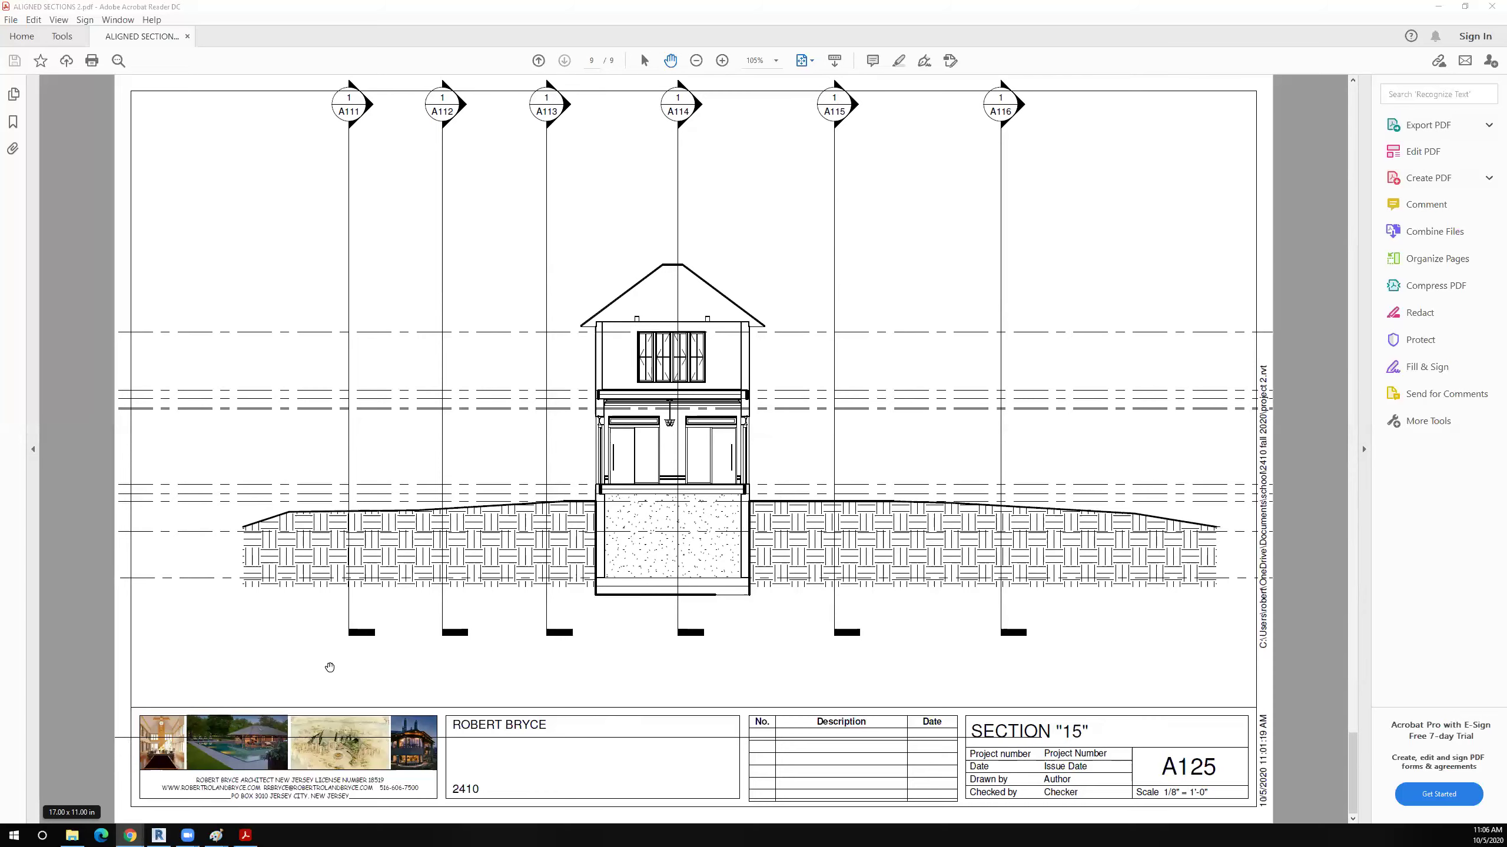
scroll(376, 630, up, 2)
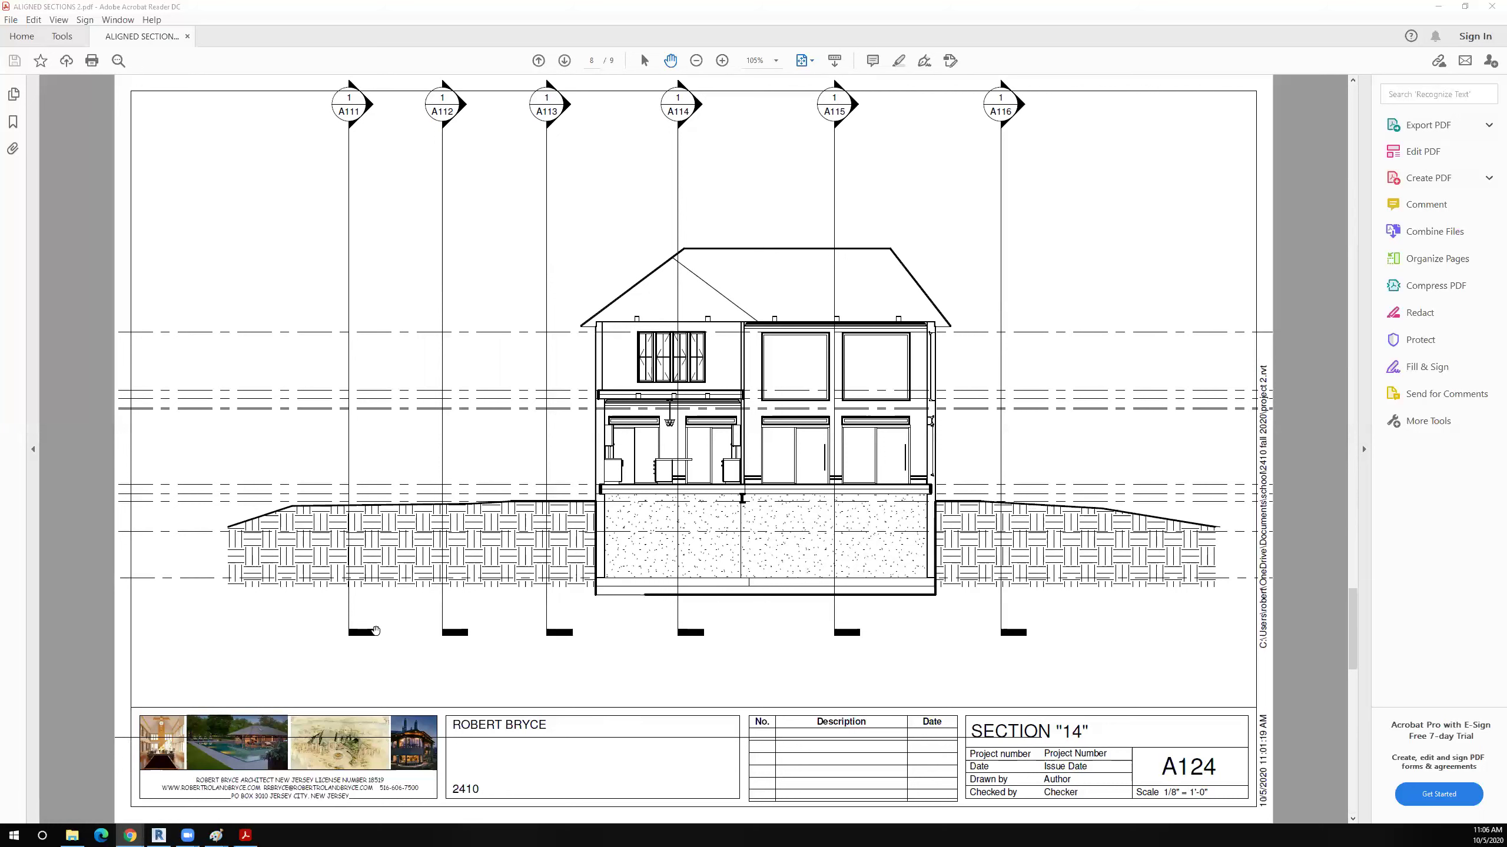
scroll(376, 631, up, 1)
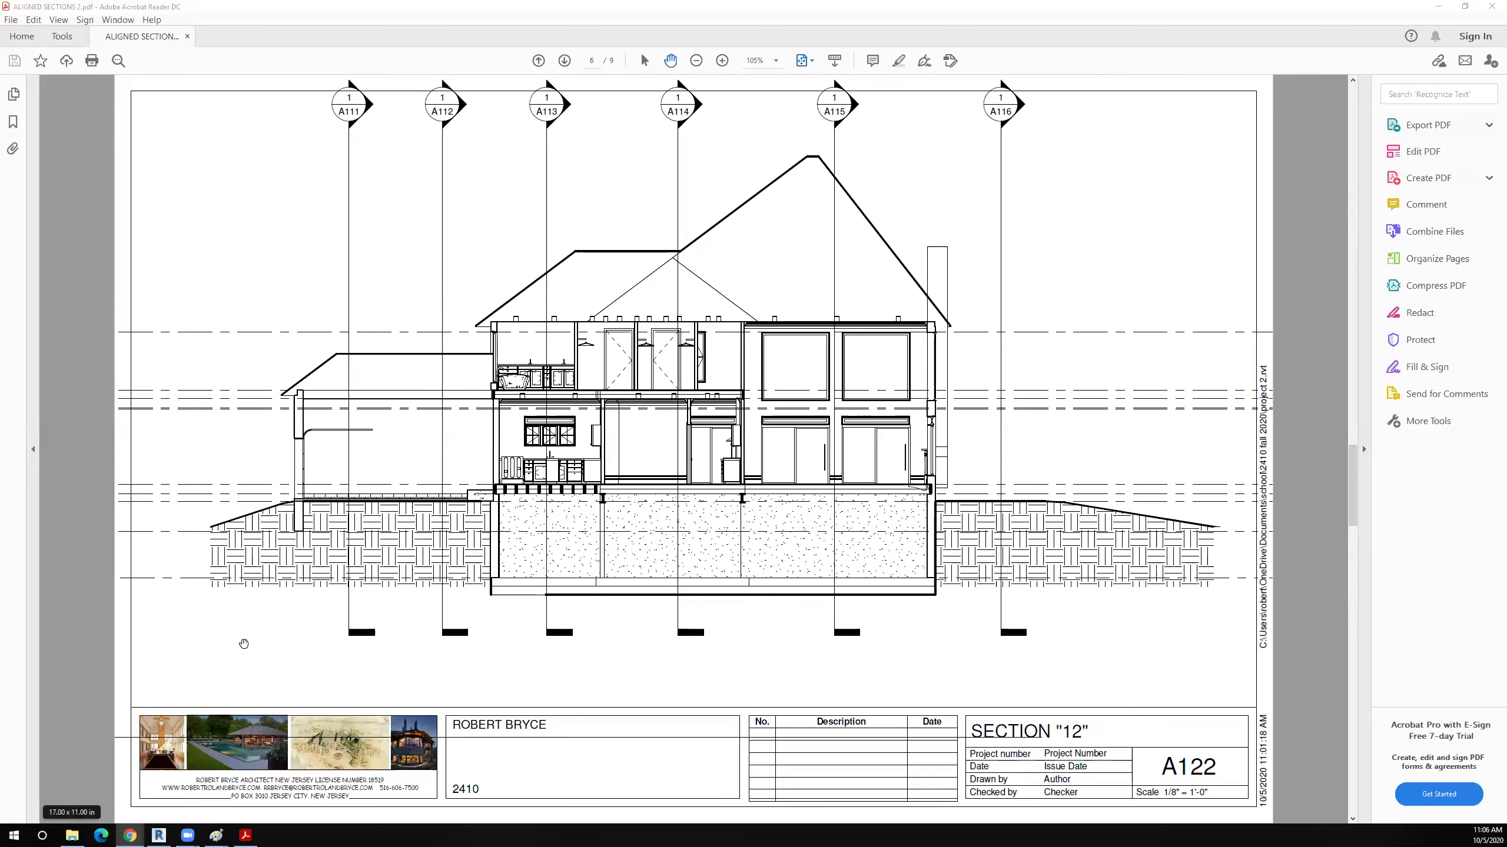
scroll(253, 642, up, 3)
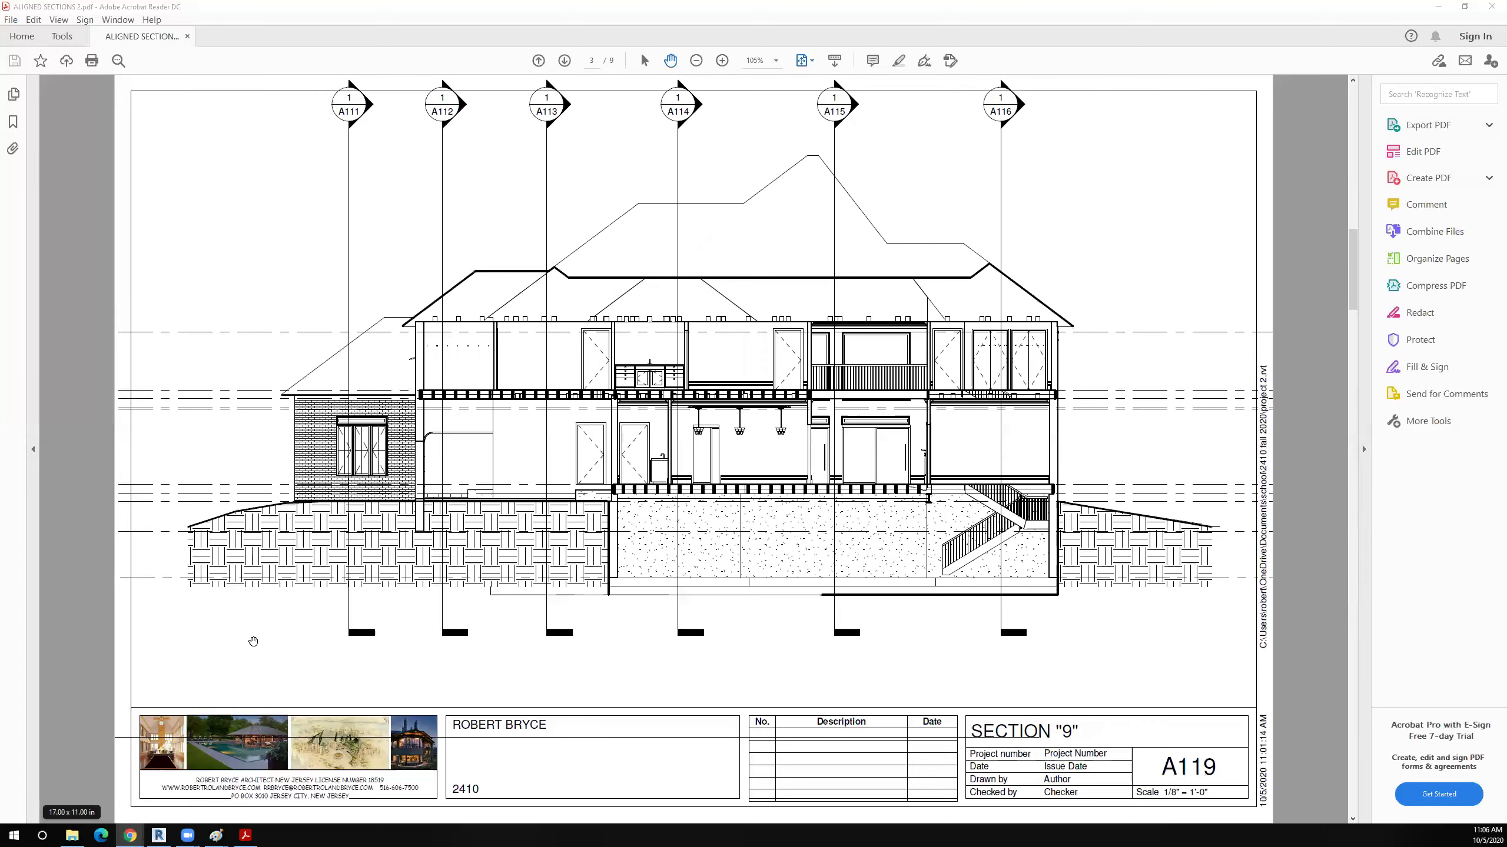
scroll(253, 642, up, 2)
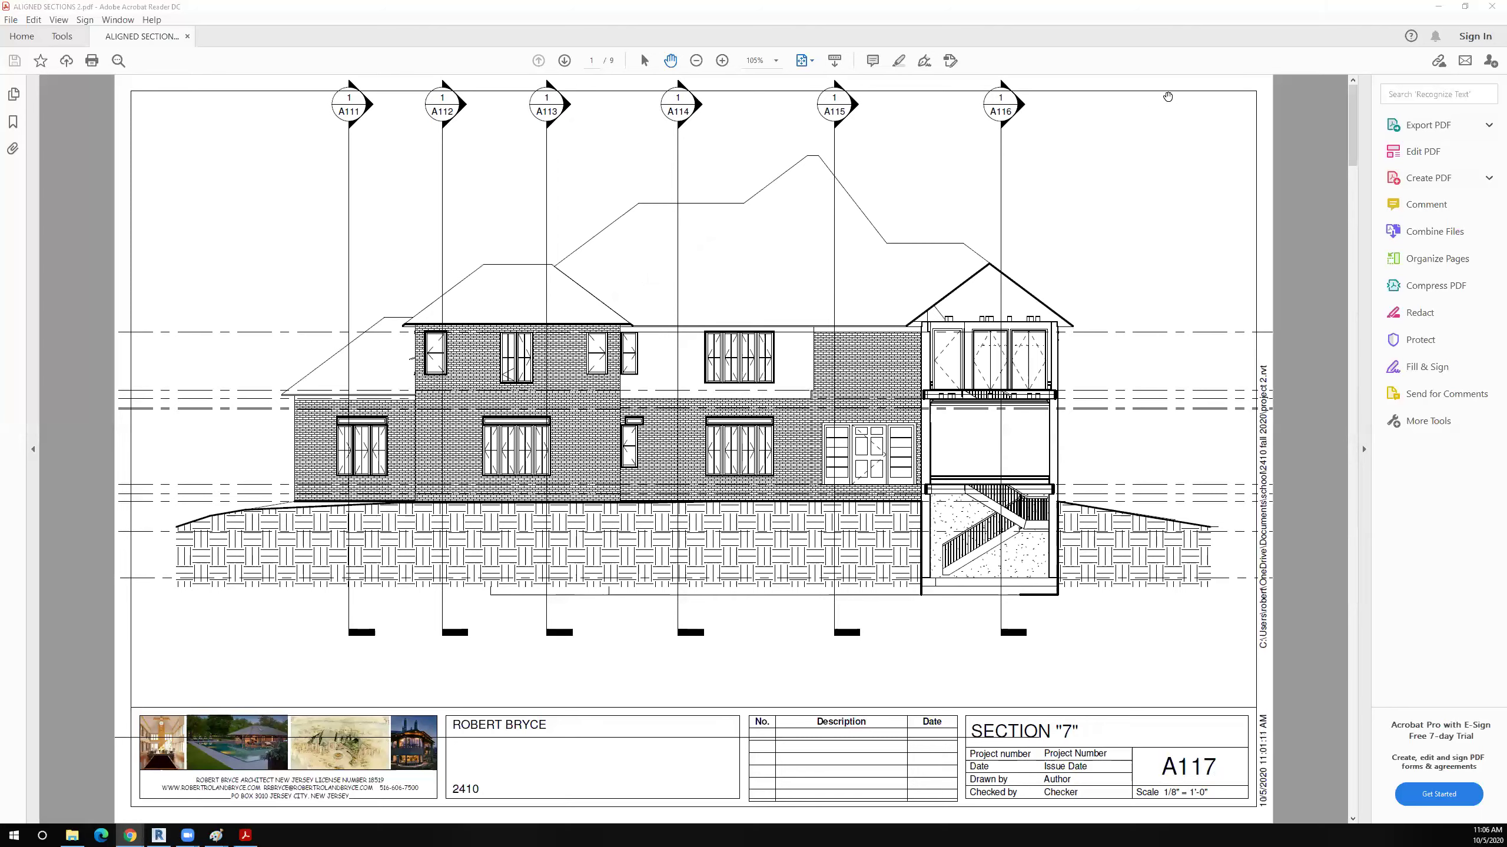